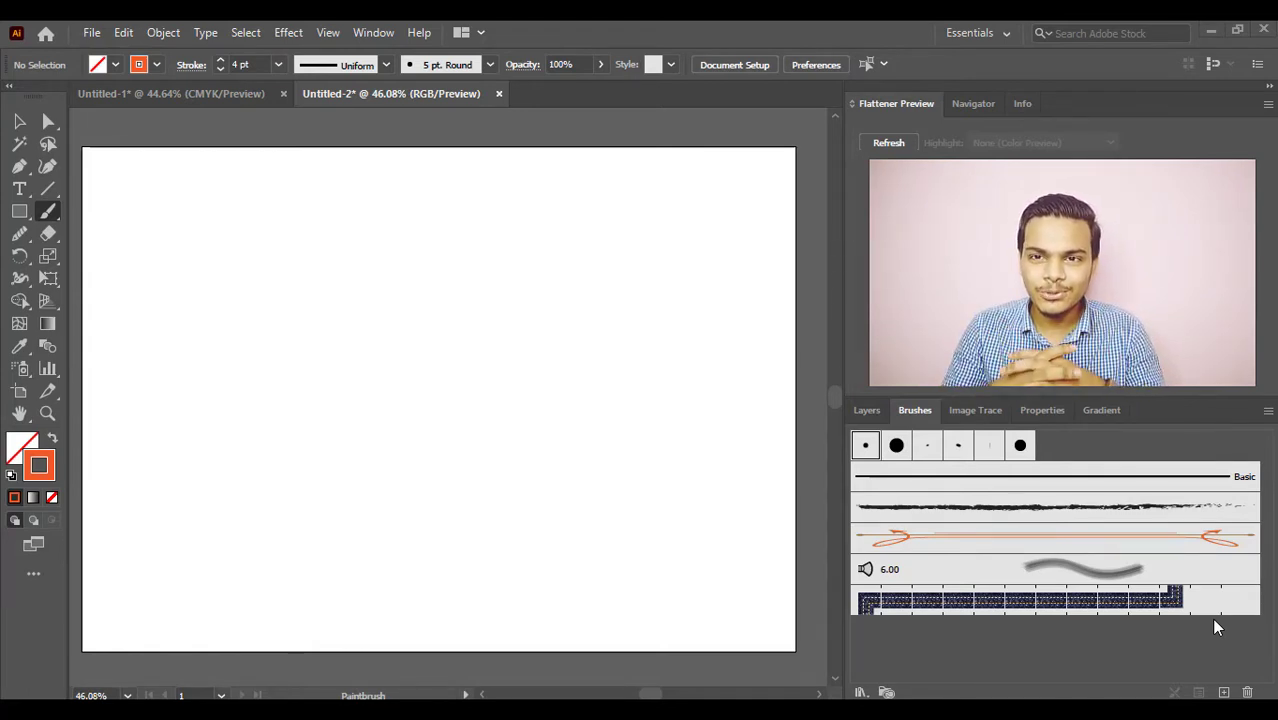
- Paint a wavy orange stroke across the upper part of the artboard with the Paintbrush tool at 4 pt
right_click(47, 216)
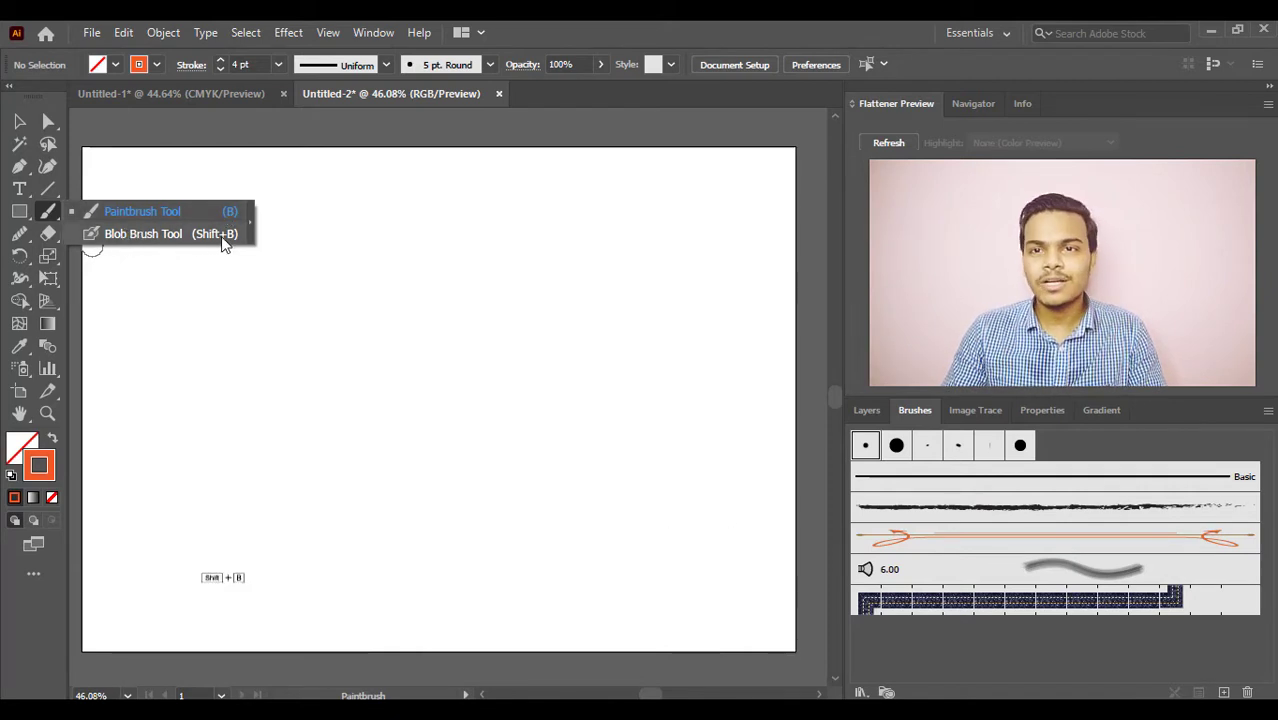
left_click(154, 213)
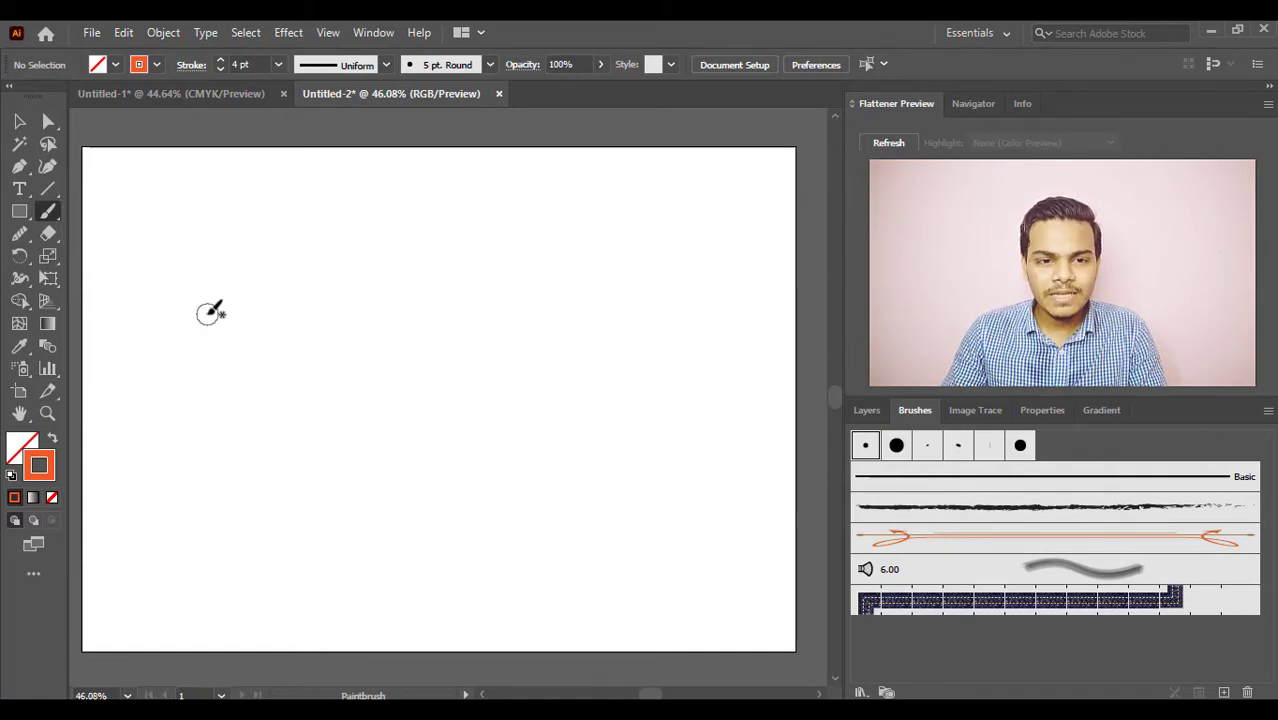
mouse_move(205, 314)
left_mouse_down()
mouse_move(229, 276)
mouse_move(297, 266)
mouse_move(334, 320)
mouse_move(364, 276)
mouse_move(448, 275)
mouse_move(481, 308)
mouse_move(551, 271)
mouse_move(694, 274)
left_mouse_up()
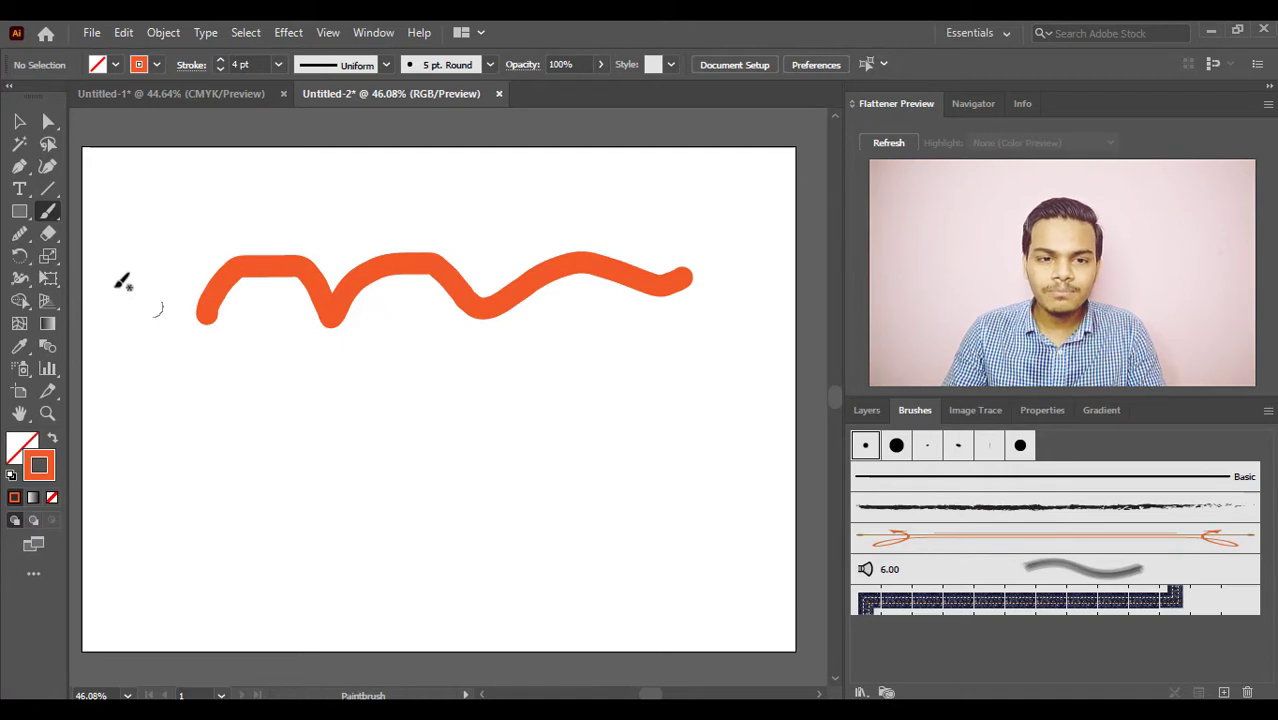
- Paint a second wavy orange stroke below the first one with the Blob Brush tool
left_click(59, 213)
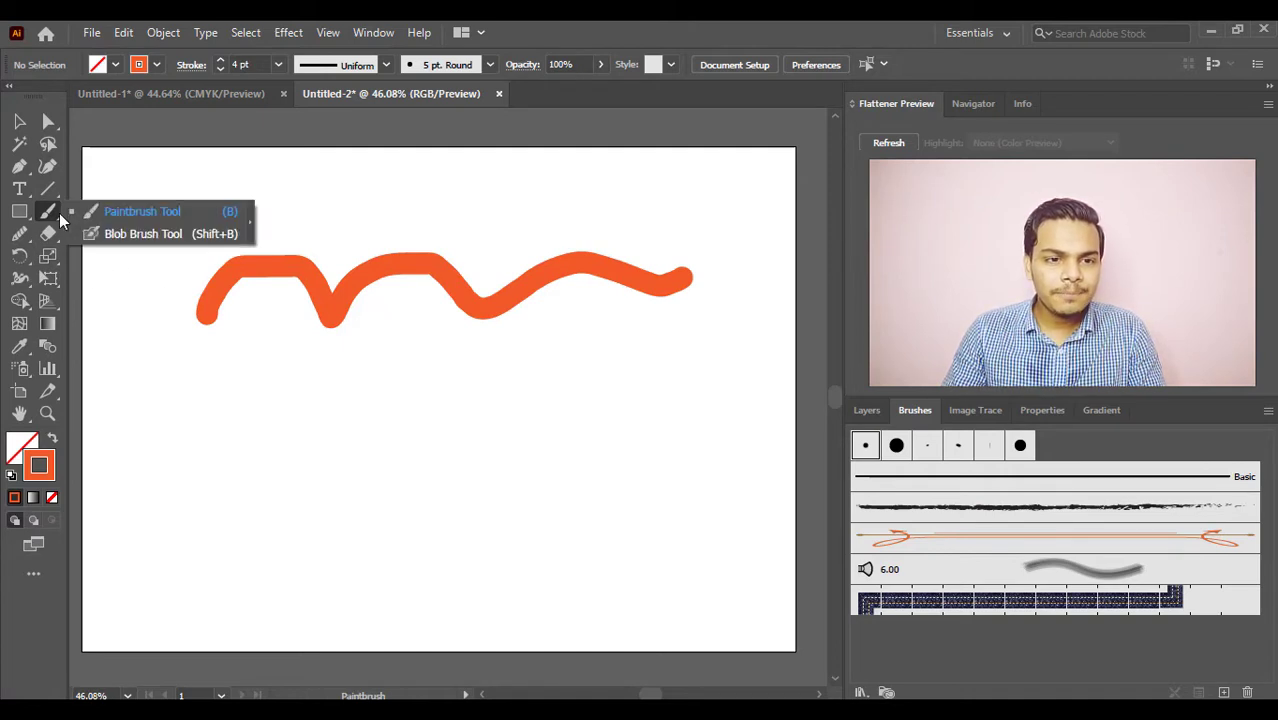
left_click(128, 238)
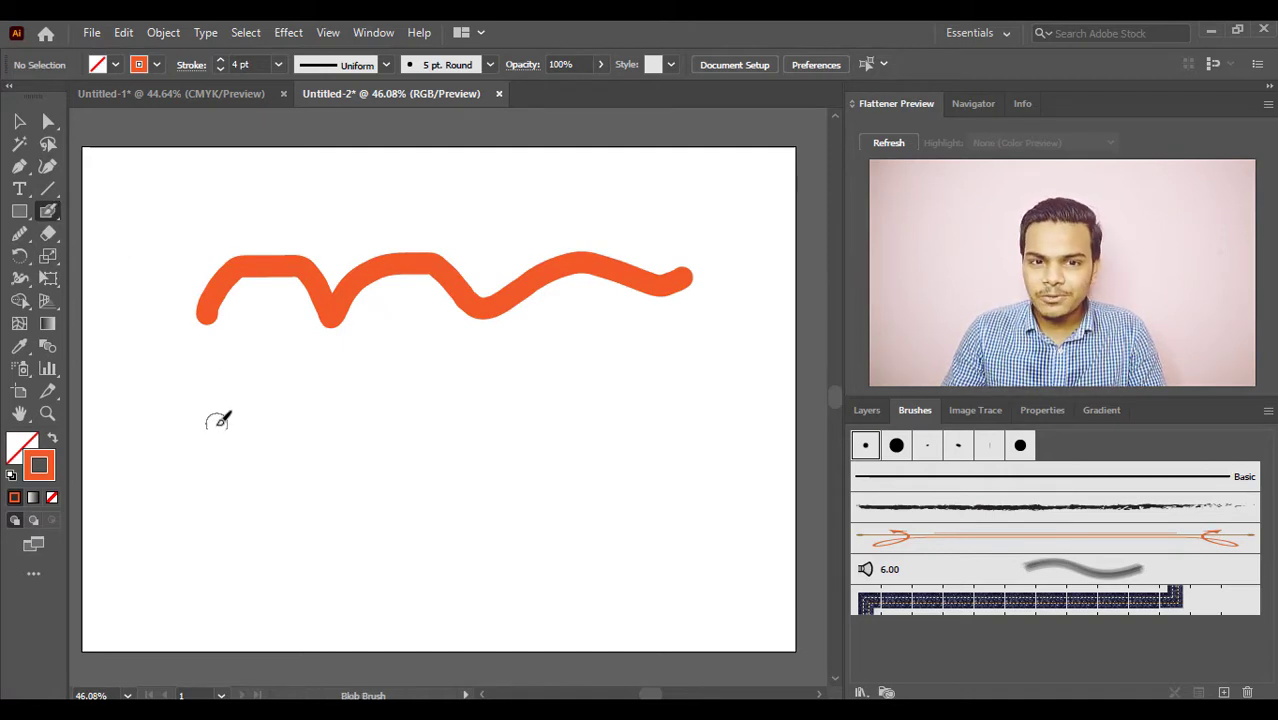
mouse_move(235, 405)
left_mouse_down()
mouse_move(266, 374)
mouse_move(374, 428)
mouse_move(462, 381)
mouse_move(530, 388)
mouse_move(639, 349)
mouse_move(742, 340)
left_mouse_up()
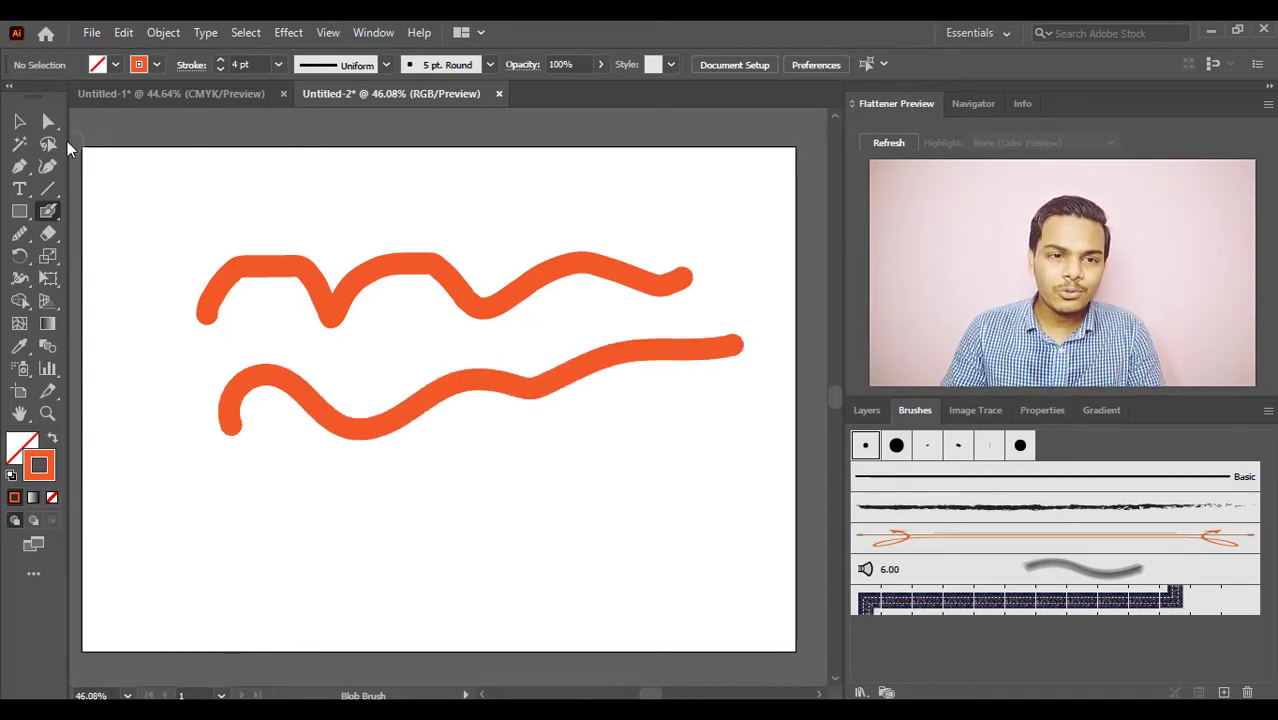
- Select the Paintbrush and Blob Brush strokes one at a time to compare their paths, and delete both
left_click(19, 121)
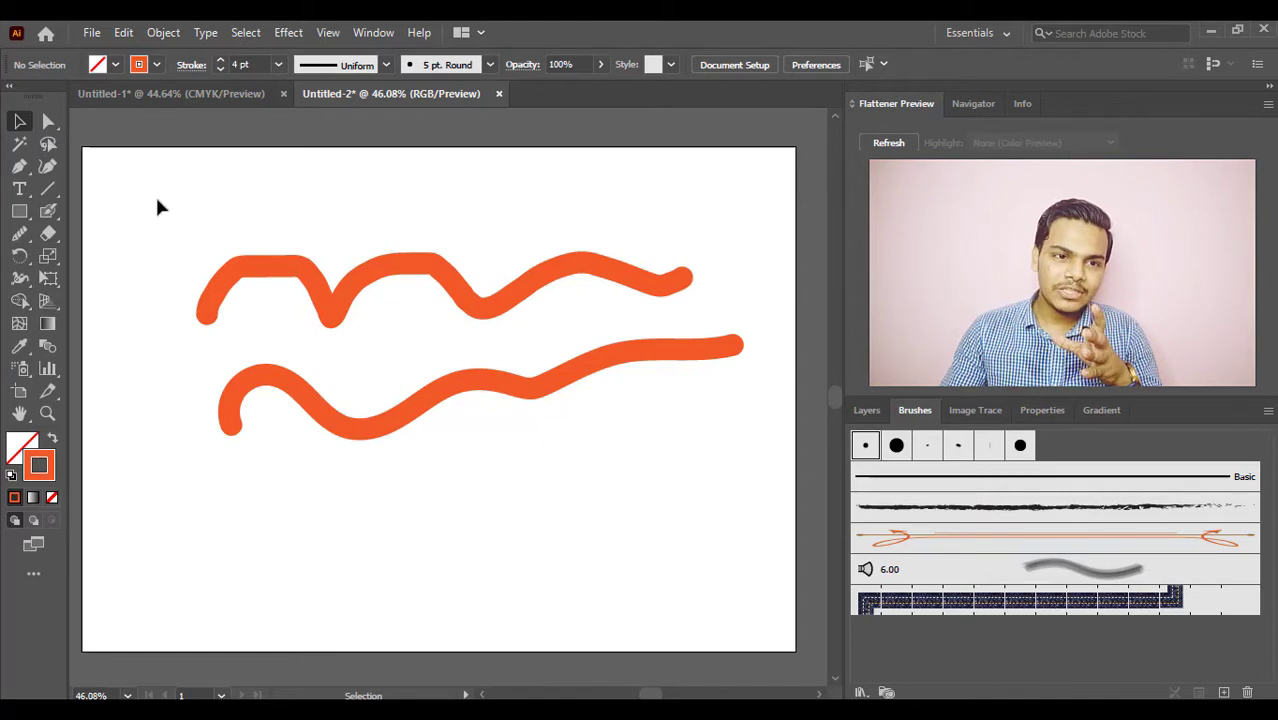
left_click(313, 285)
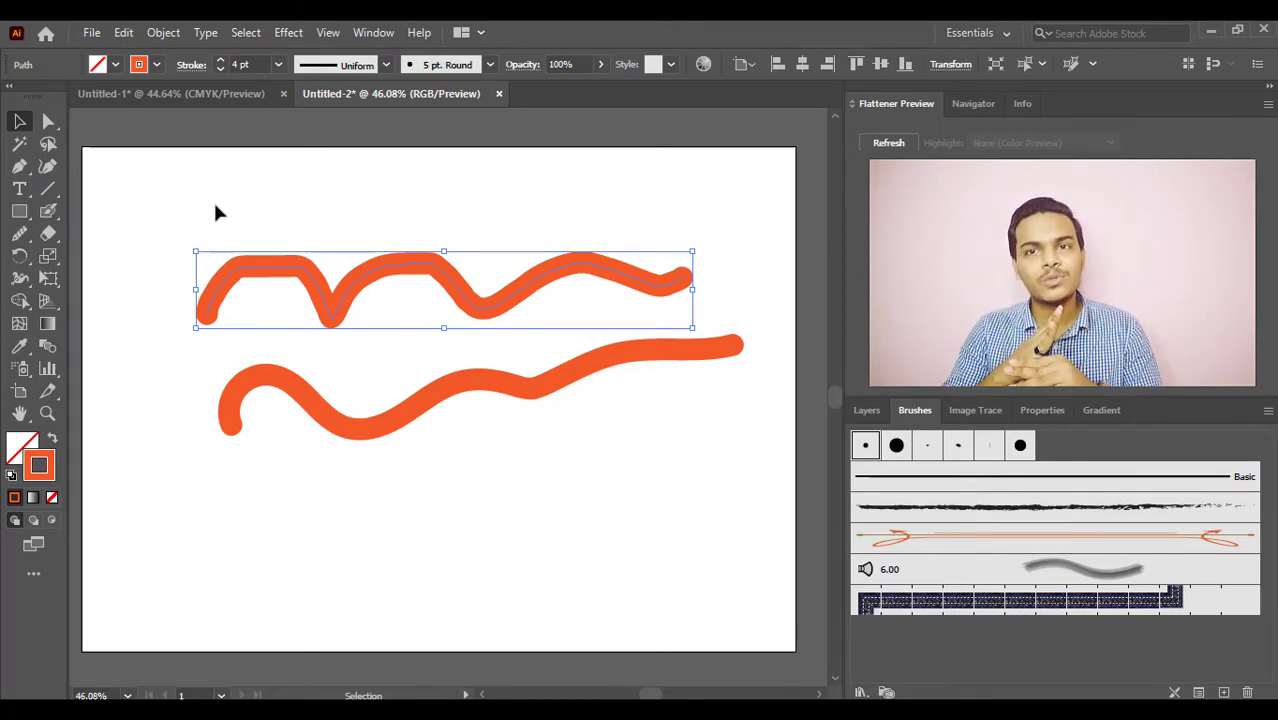
left_click(267, 389)
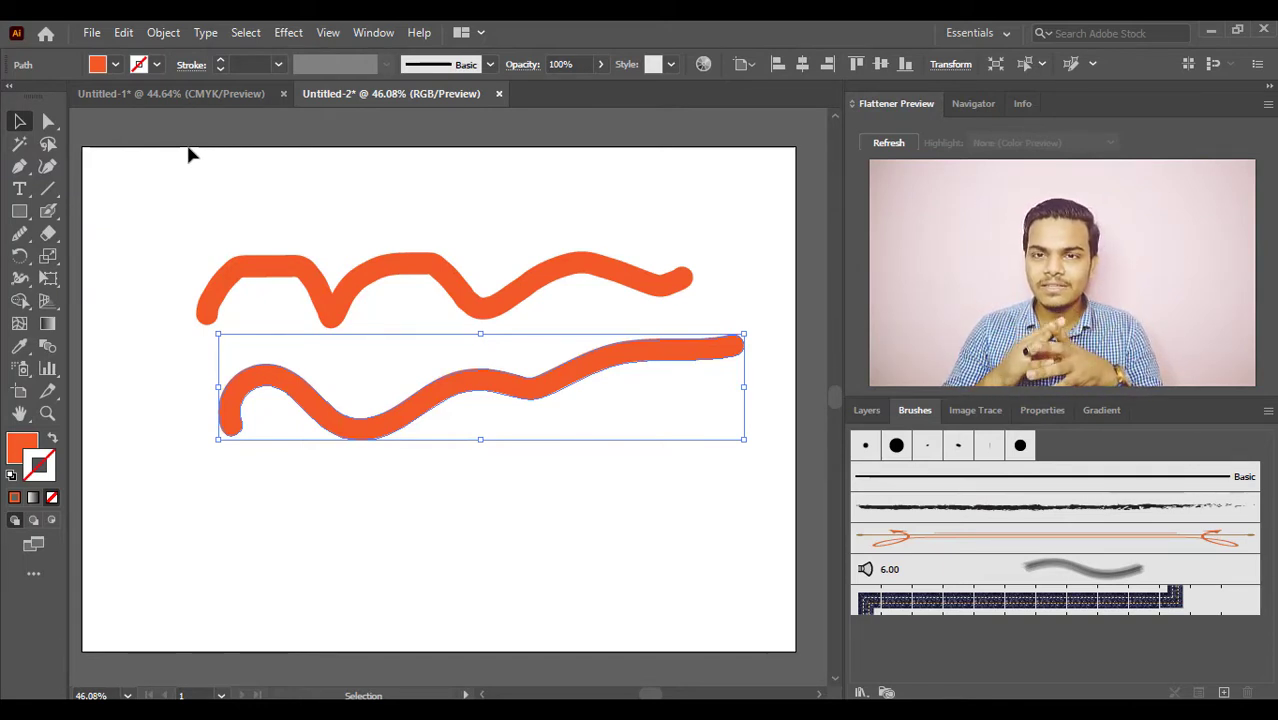
left_click_drag(171, 259, 461, 440)
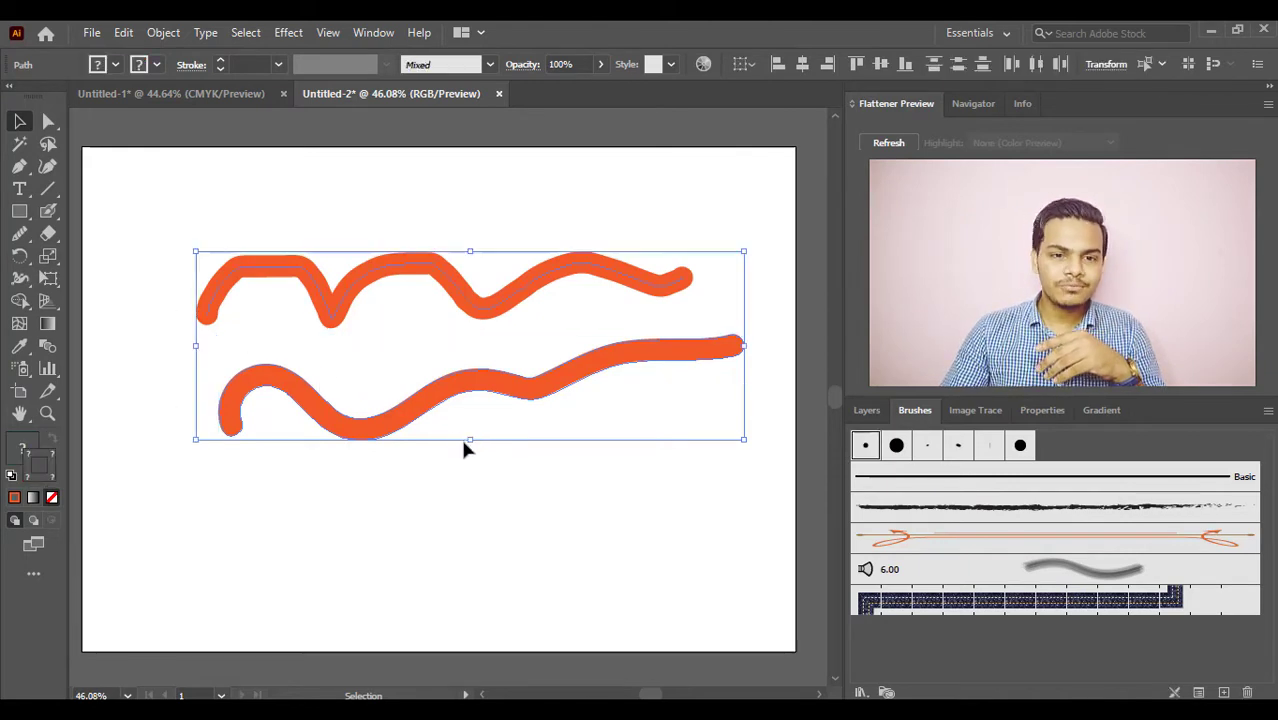
key("Delete")
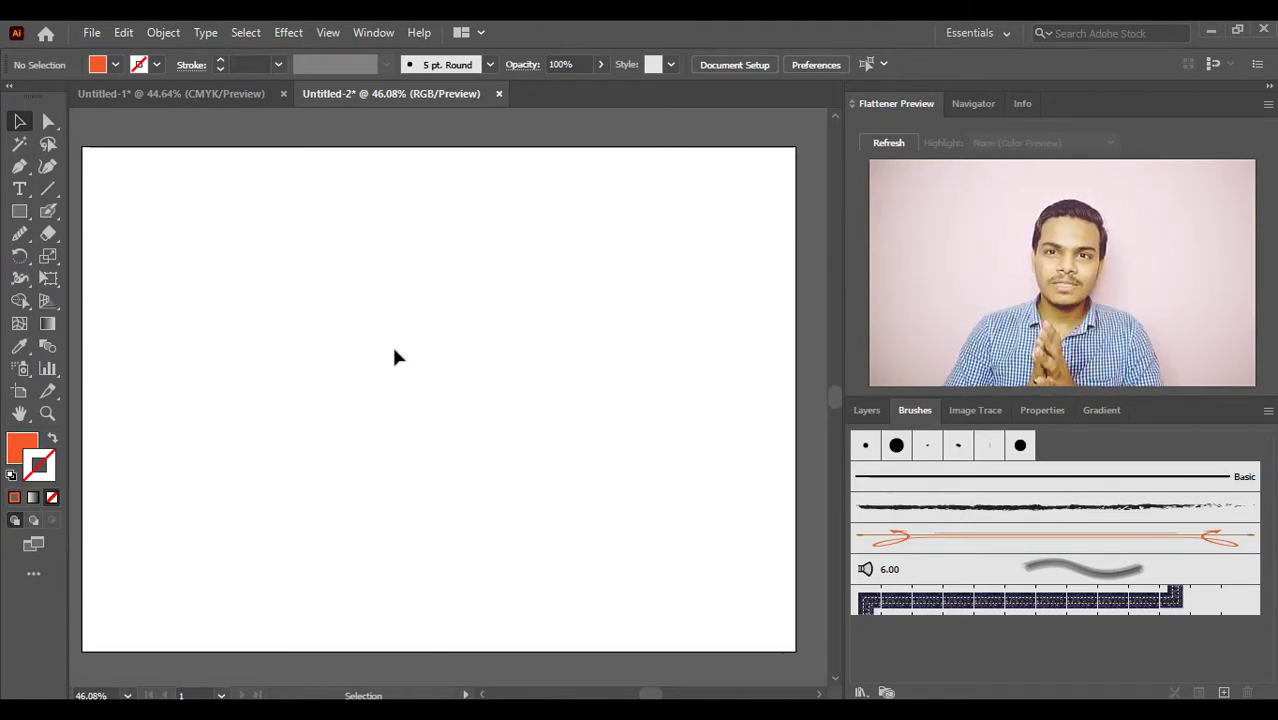
- Paint two thin wavy strokes, one under the other, in the upper half of the artboard with the Paintbrush tool
left_click(43, 213)
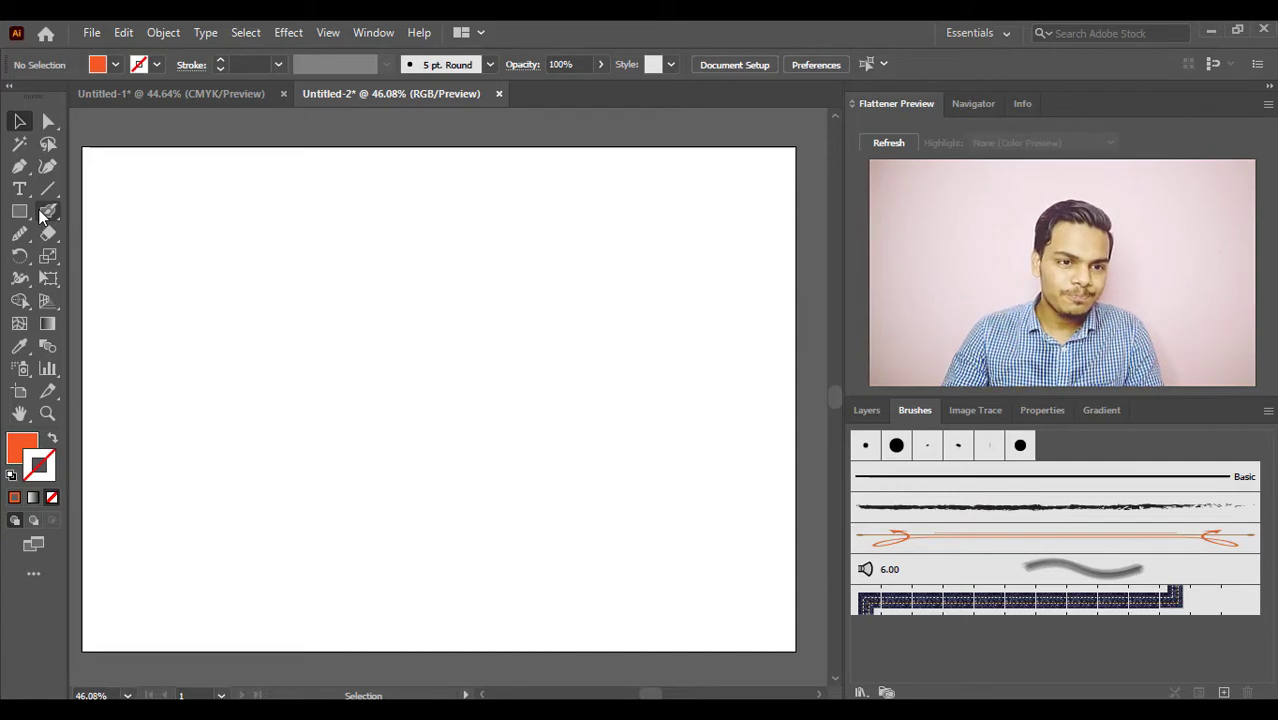
left_click(120, 211)
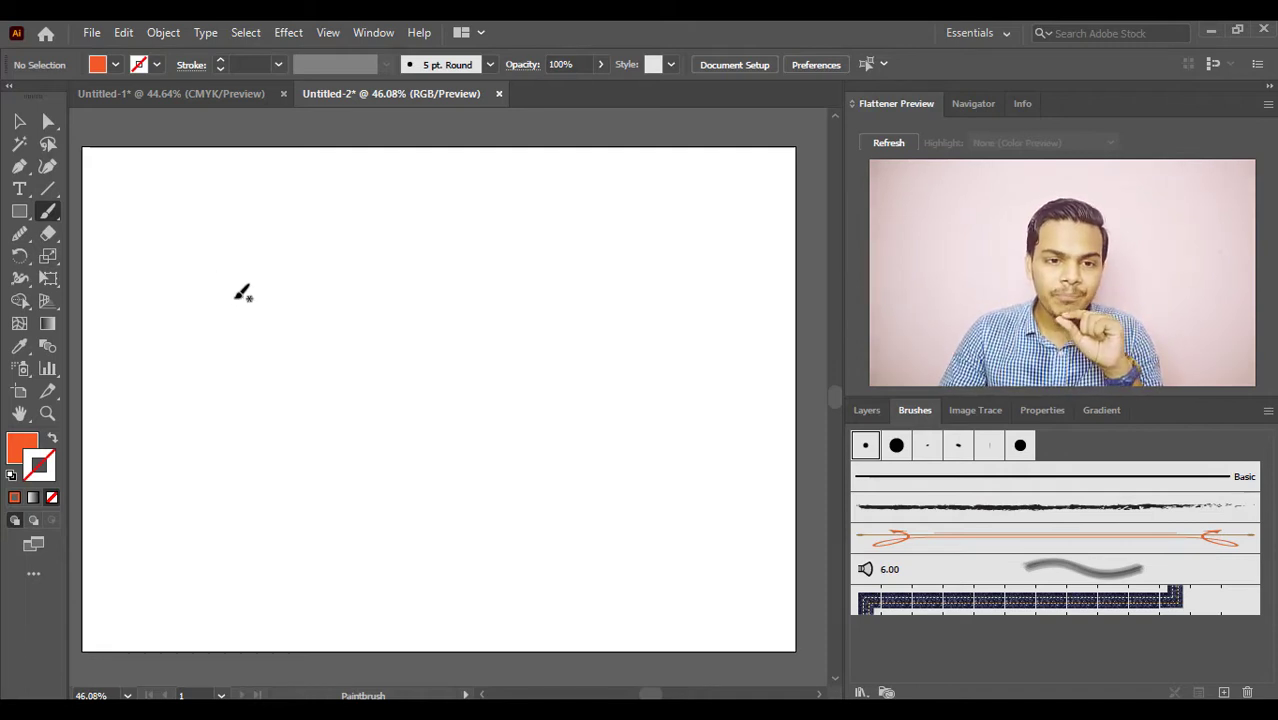
mouse_move(216, 278)
left_mouse_down()
mouse_move(464, 250)
mouse_move(572, 223)
left_mouse_up()
mouse_move(250, 350)
left_mouse_down()
mouse_move(504, 324)
mouse_move(580, 298)
left_mouse_up()
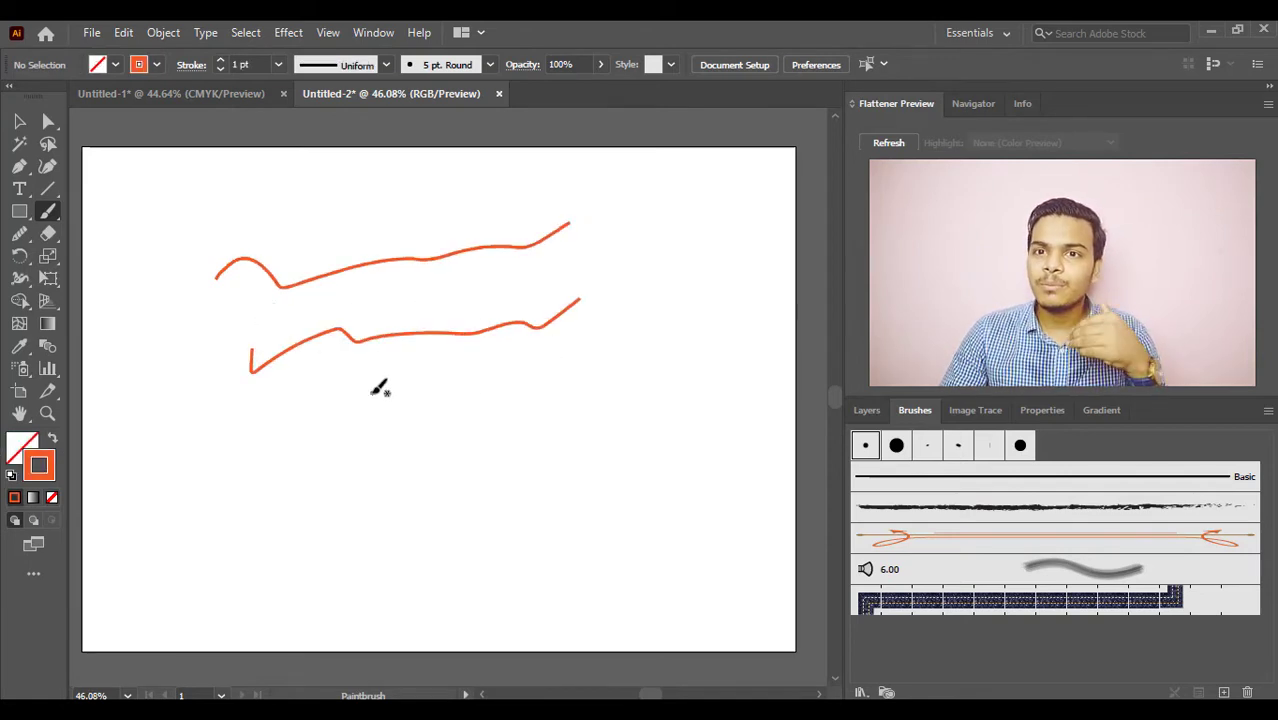
- Paint two thicker wavy strokes in the lower half of the artboard, one at 7 pt and one at 11 pt stroke weight
left_click(224, 62)
left_click(224, 62)
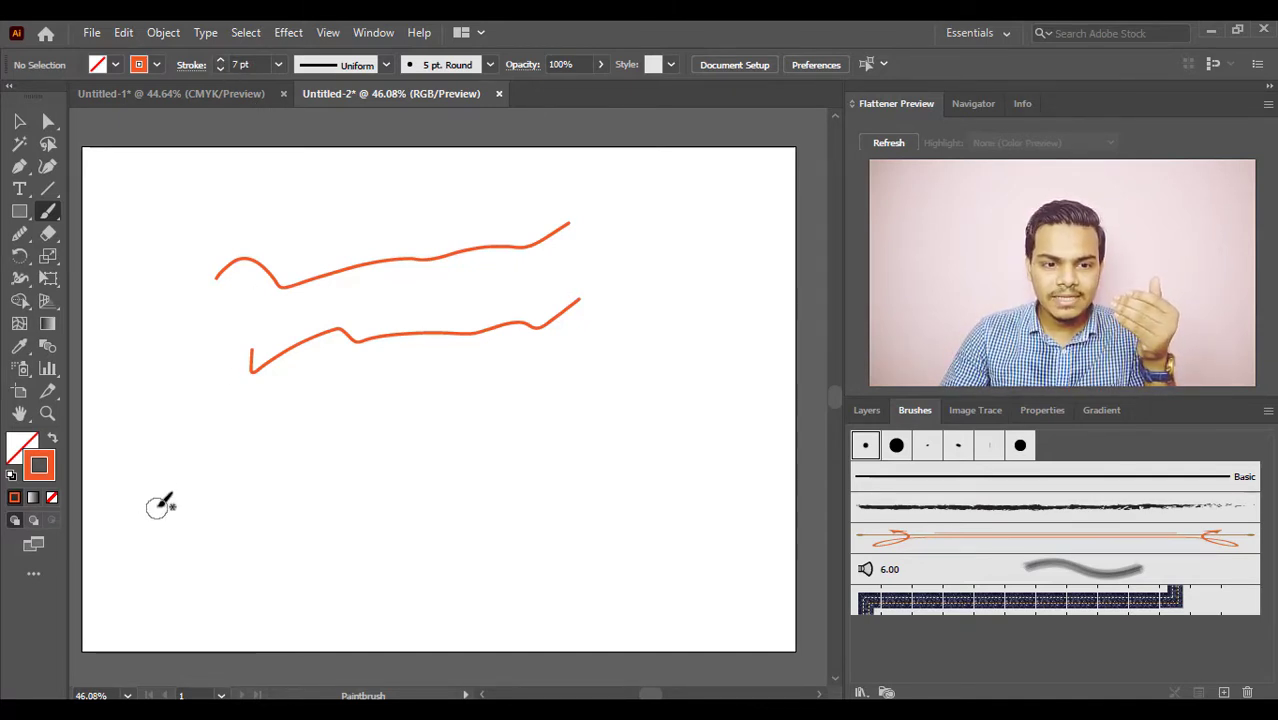
mouse_move(152, 512)
left_mouse_down()
mouse_move(234, 451)
mouse_move(295, 480)
mouse_move(420, 417)
mouse_move(519, 449)
mouse_move(652, 388)
left_mouse_up()
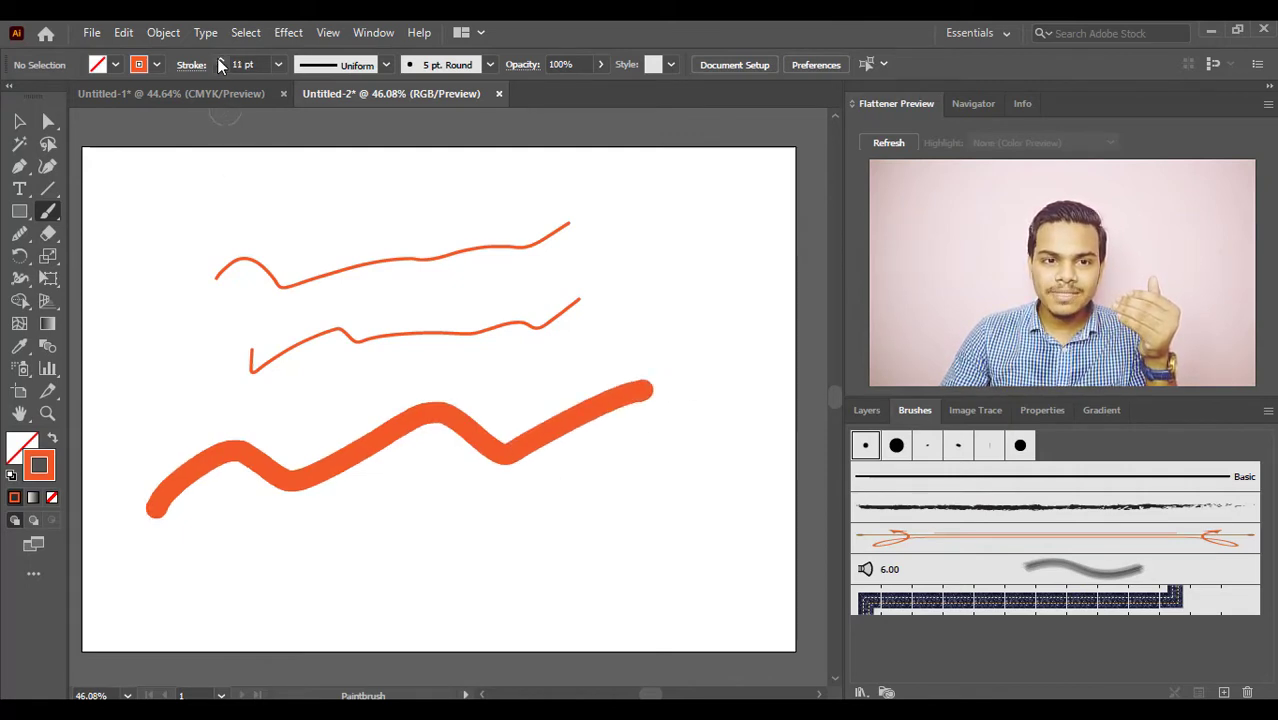
mouse_move(212, 588)
left_mouse_down()
mouse_move(421, 542)
mouse_move(655, 522)
left_mouse_up()
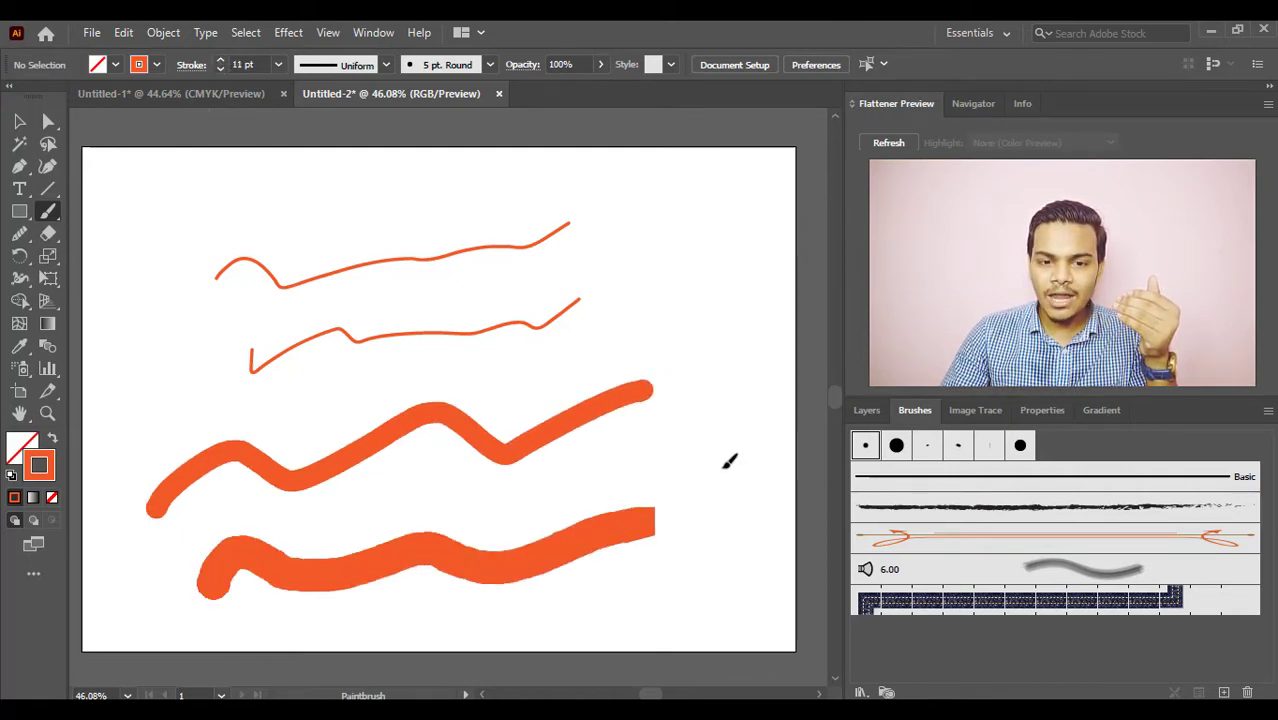
left_click_drag(730, 461, 758, 434)
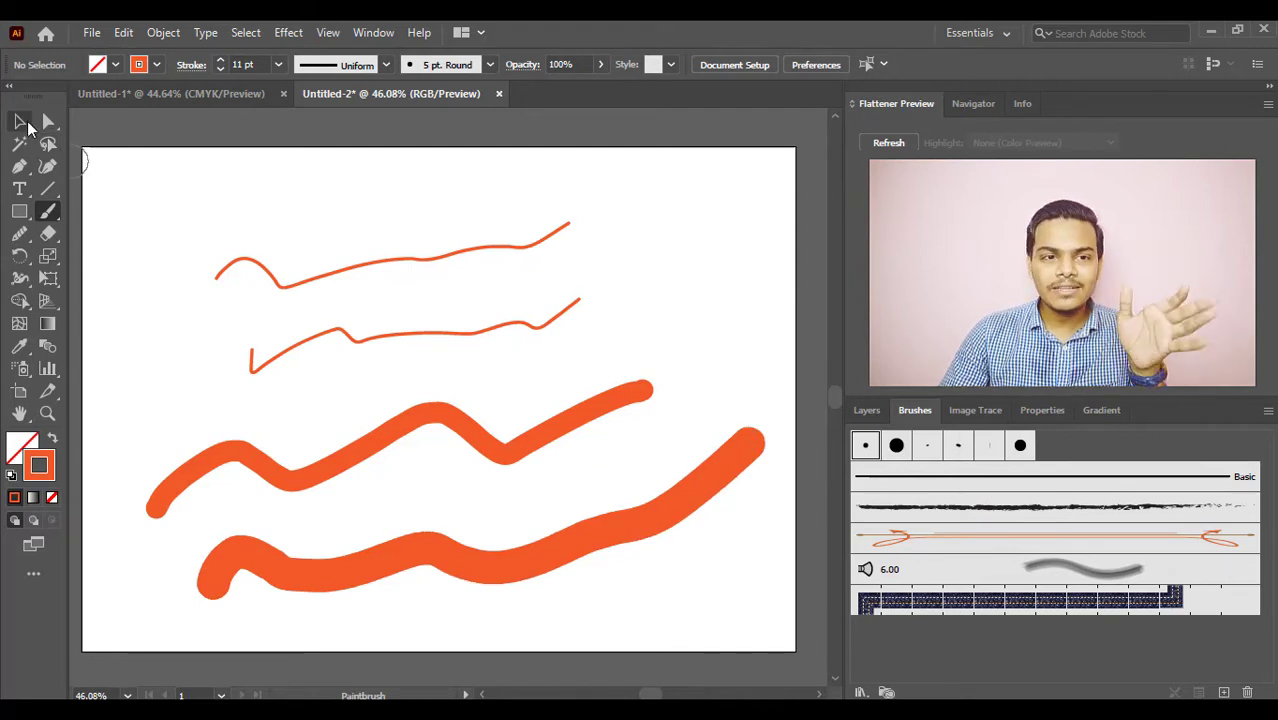
- Delete all four painted strokes from the artboard
left_click(21, 121)
mouse_move(118, 205)
left_mouse_down()
mouse_move(499, 556)
mouse_move(632, 612)
left_mouse_up()
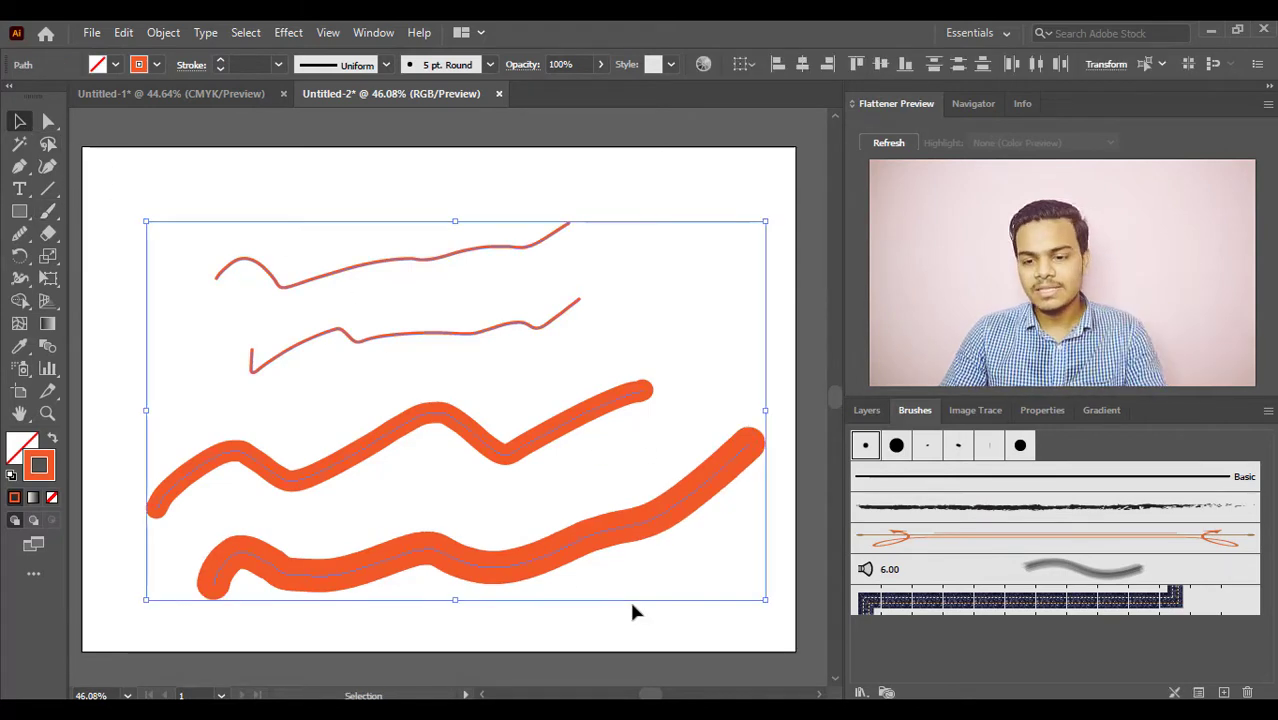
key("Delete")
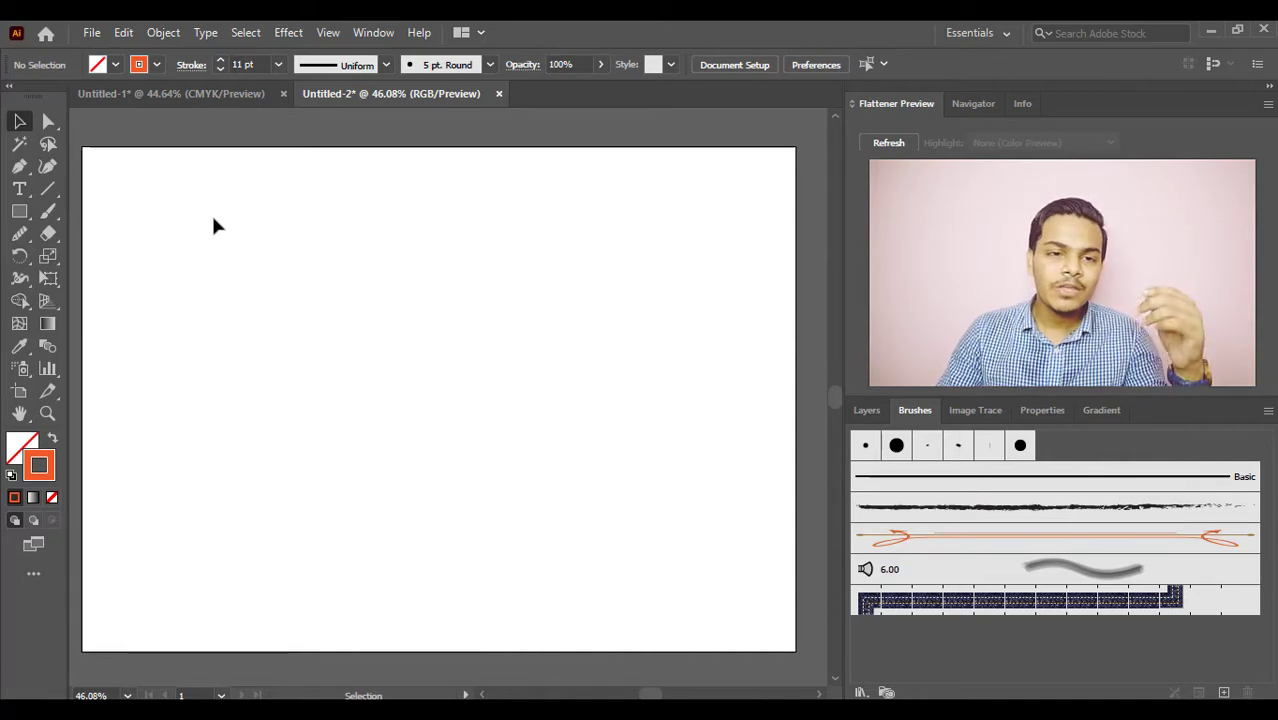
- Activate the Paintbrush tool and set the stroke weight to 1 pt
left_click(50, 211)
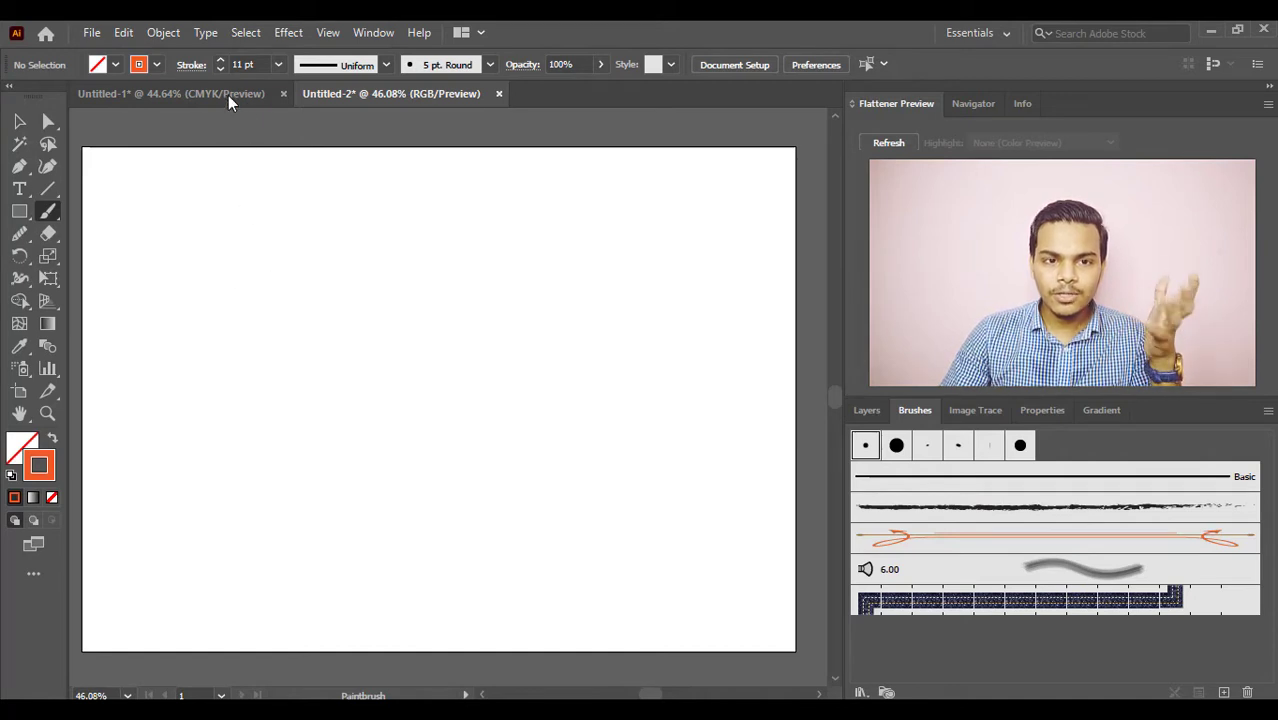
left_click(220, 69)
left_click(220, 69)
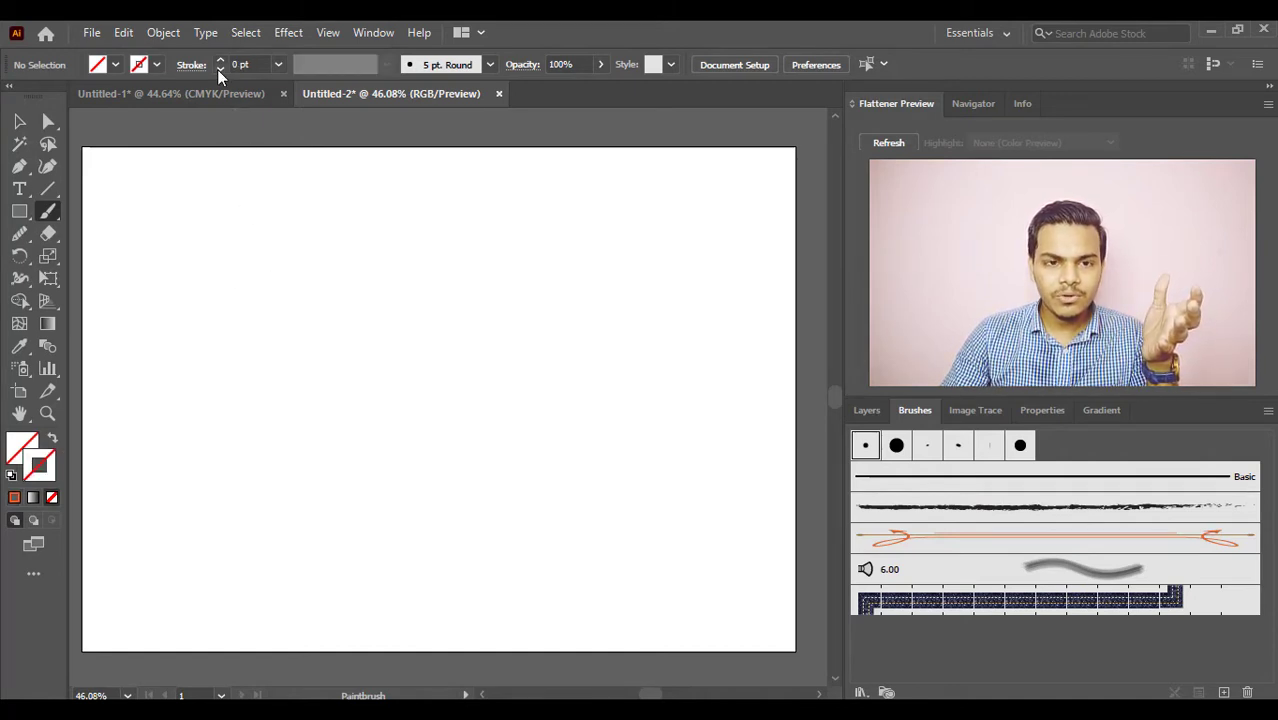
left_click(218, 60)
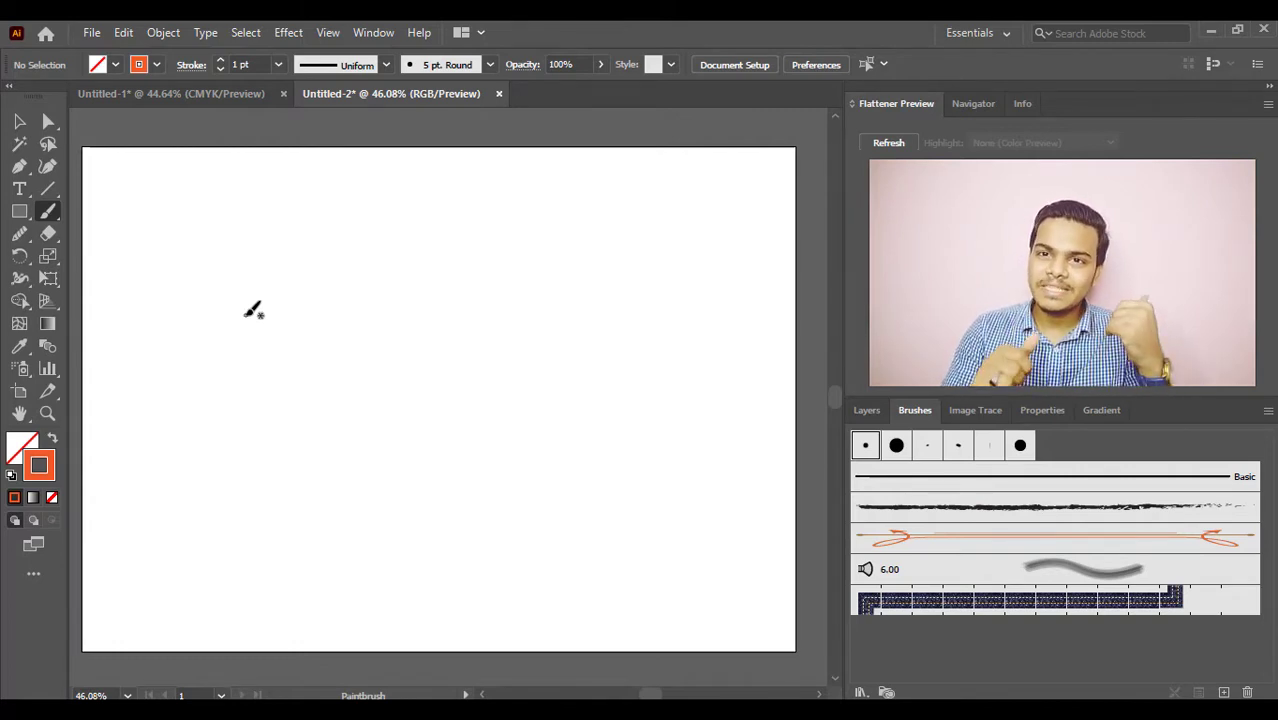
- Enlarge the brush tip and paint a wavy stroke across the upper half of the artboard
key("bracketright")
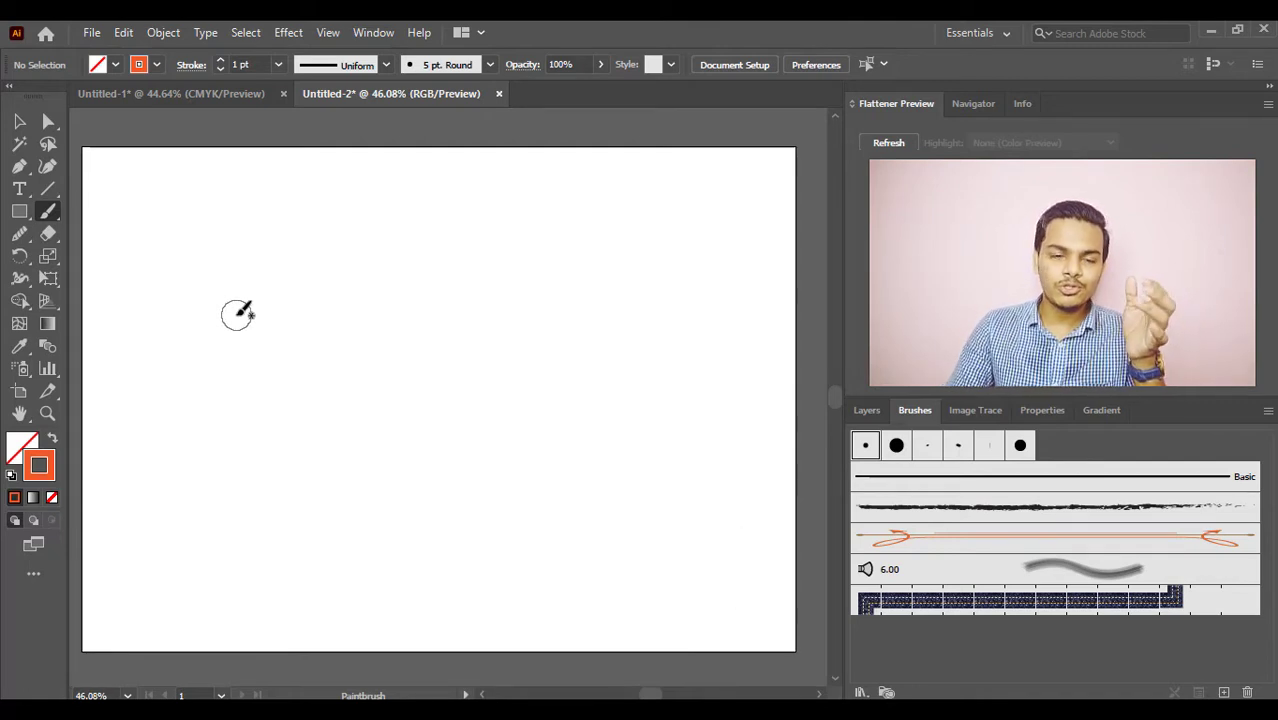
mouse_move(237, 312)
left_mouse_down()
mouse_move(346, 311)
mouse_move(415, 335)
mouse_move(474, 293)
mouse_move(690, 345)
left_mouse_up()
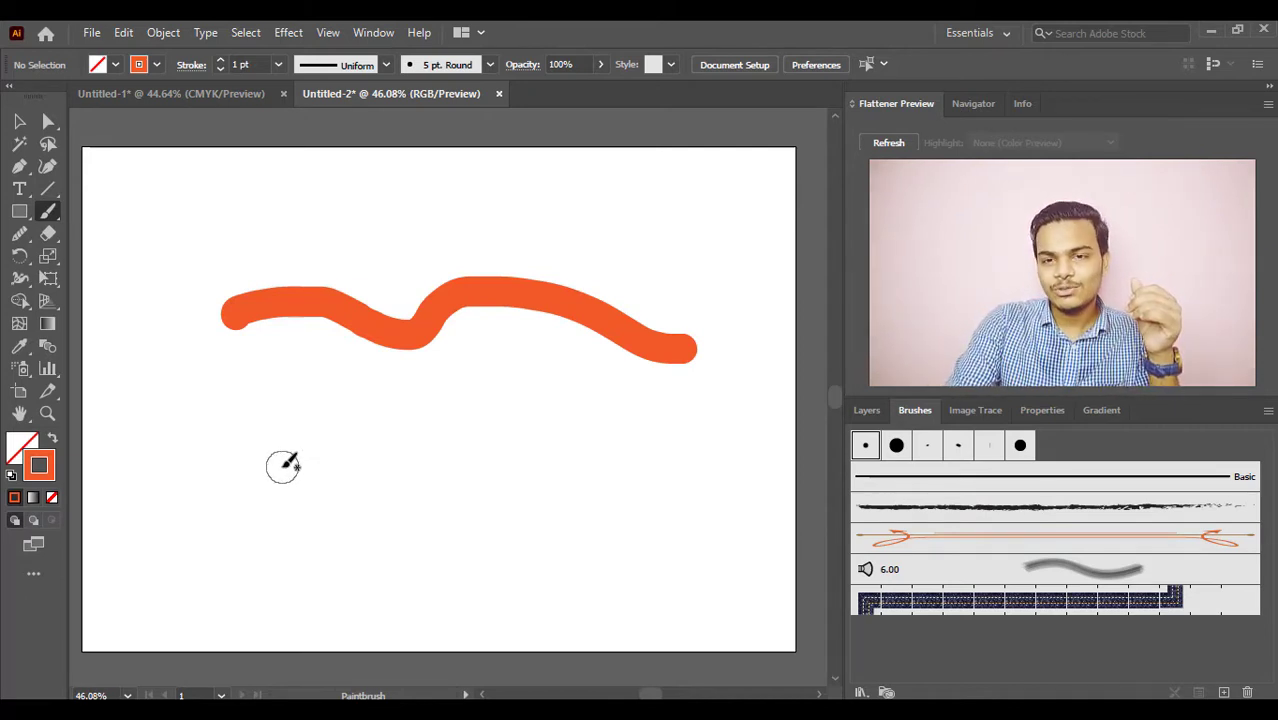
- Enlarge the brush tip to about three times its size and paint a very thick wavy stroke in the lower half
key("bracketright")
key("bracketright")
key("bracketright")
key("bracketright")
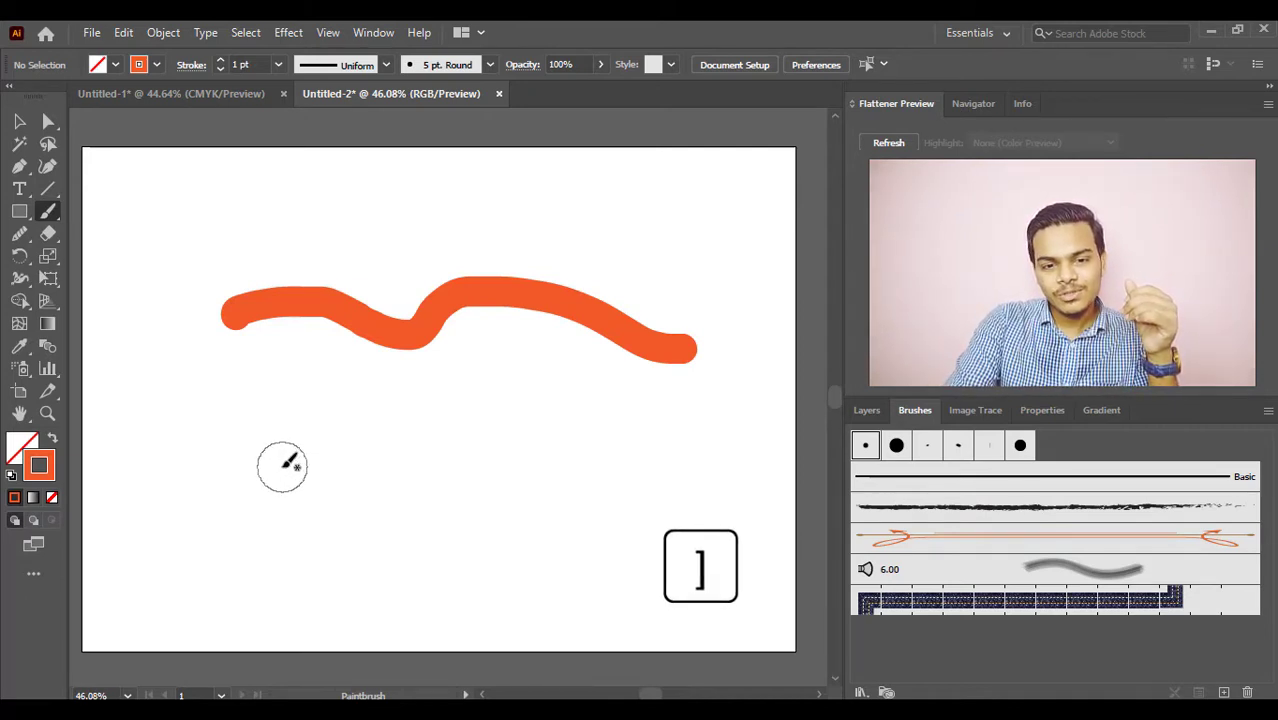
key("bracketright")
key("bracketright")
key("bracketright")
key("bracketright")
key("bracketright")
key("bracketright")
key("bracketright")
key("bracketright")
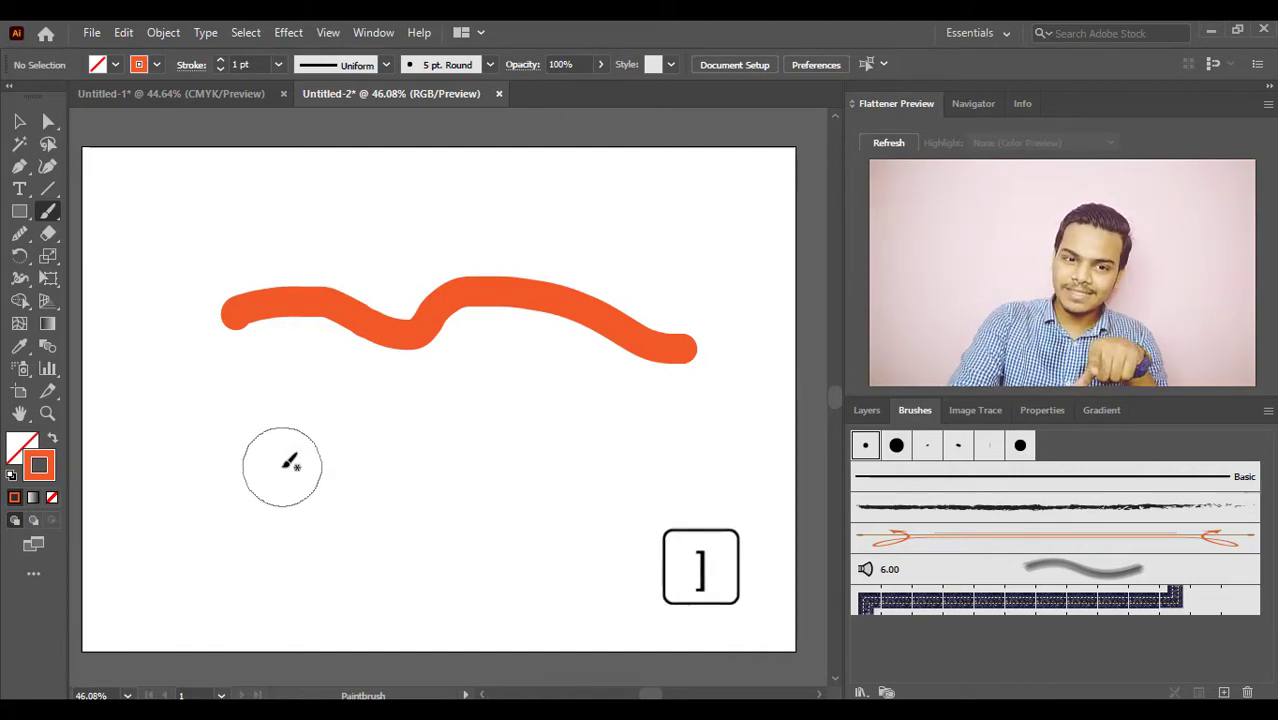
key("bracketright")
key("bracketright")
key("bracketright")
key("bracketright")
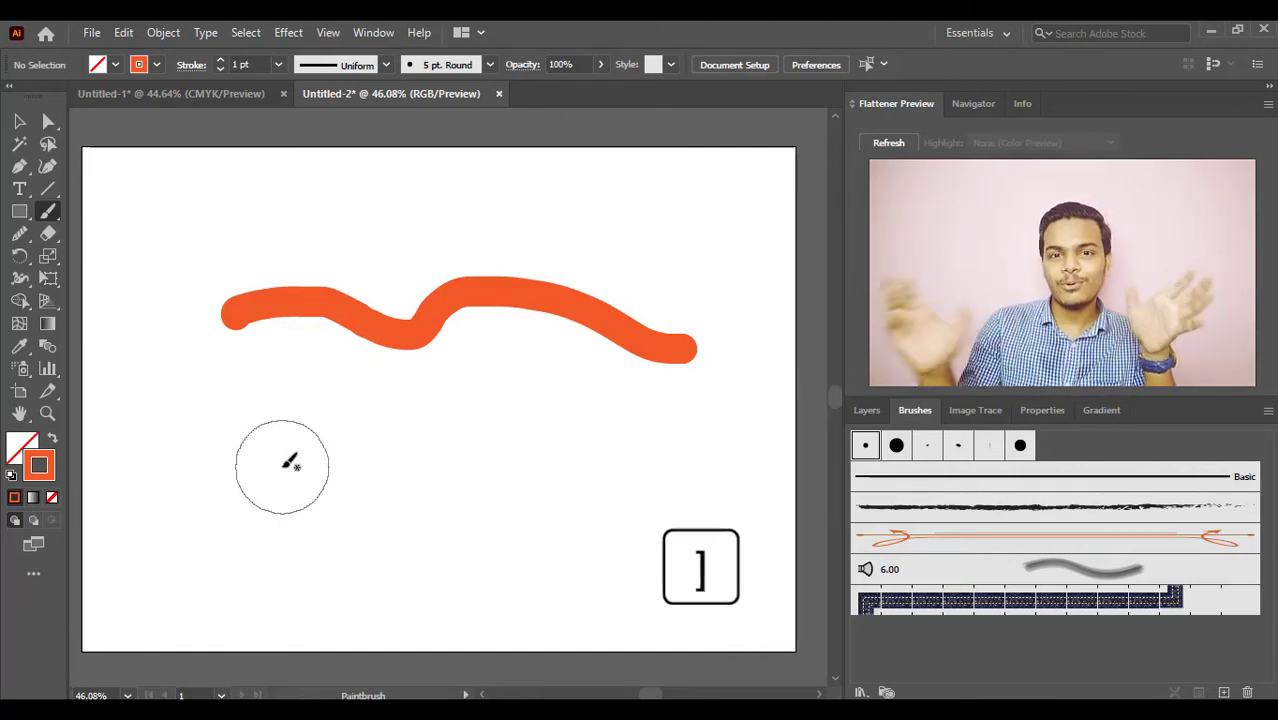
mouse_move(288, 460)
left_mouse_down()
mouse_move(392, 433)
mouse_move(460, 463)
mouse_move(722, 458)
left_mouse_up()
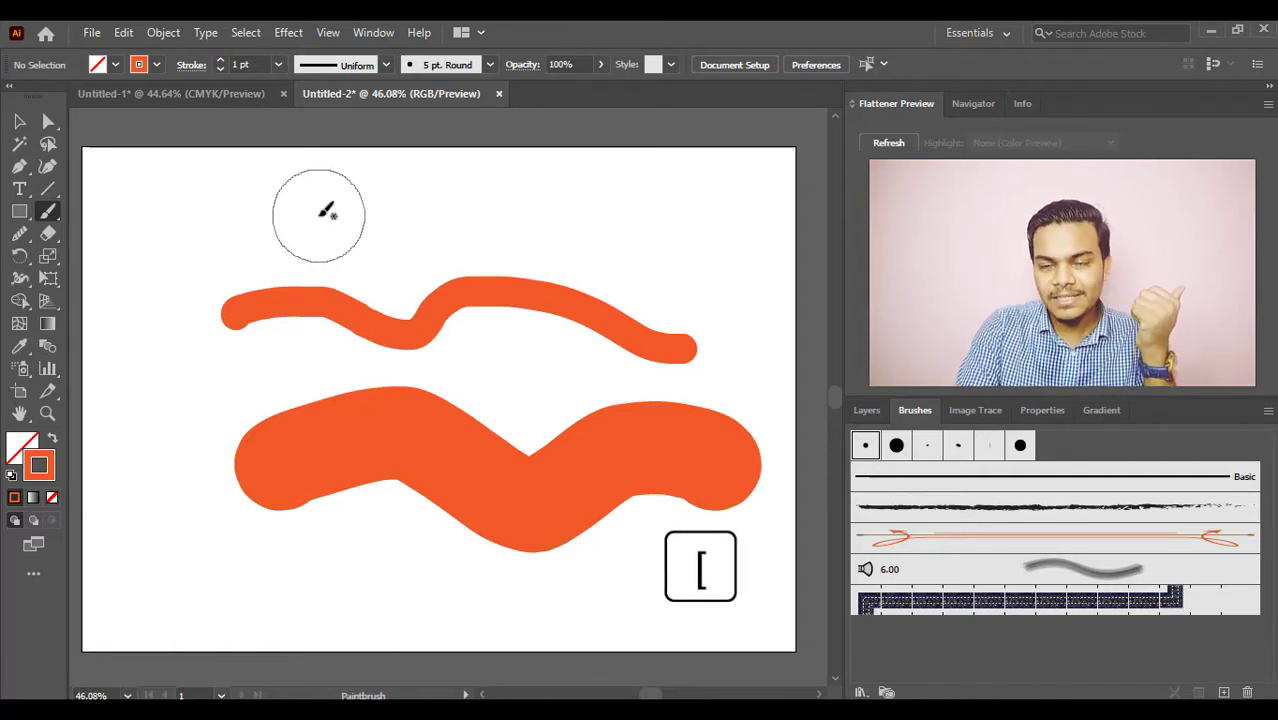
- Shrink the Paintbrush tip gradually to a small circle while keeping the stroke weight at 1 pt
key("bracketleft")
key("bracketleft")
key("bracketleft")
key("bracketleft")
key("bracketleft")
key("bracketleft")
key("bracketleft")
key("bracketleft")
key("bracketleft")
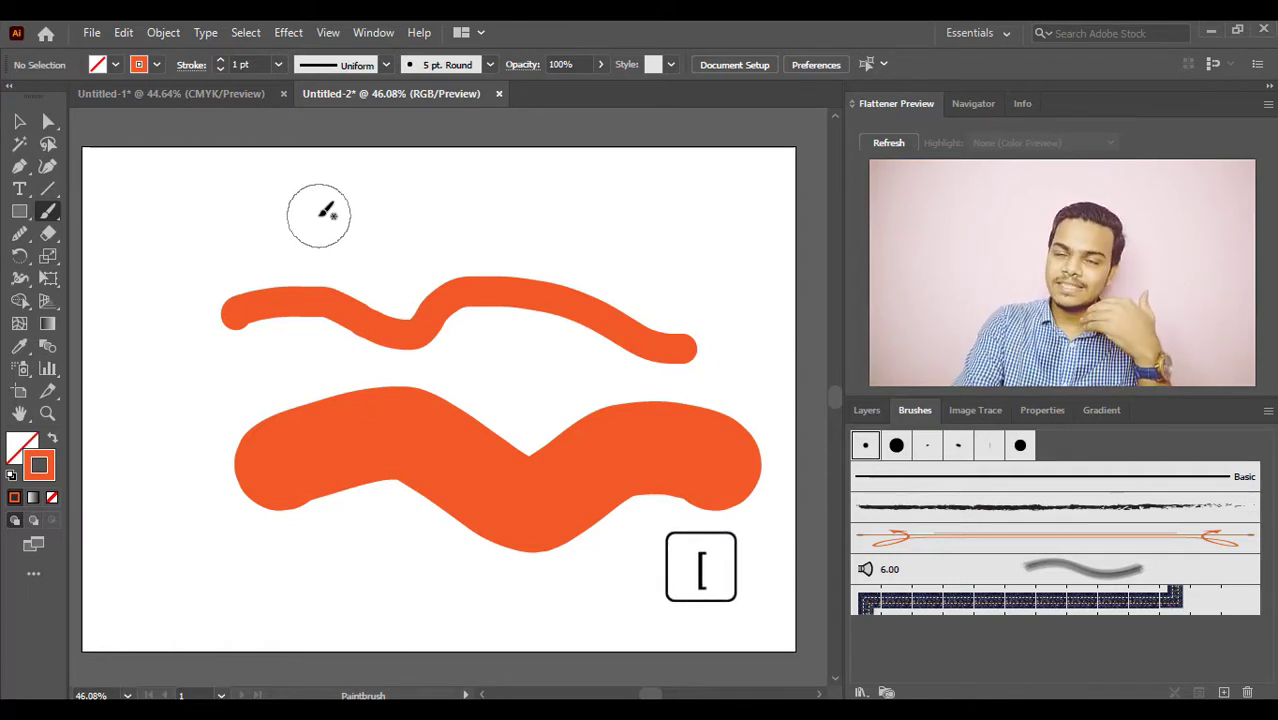
key("bracketleft")
key("bracketleft")
key("bracketleft")
key("bracketleft")
key("bracketleft")
key("bracketleft")
key("bracketleft")
key("bracketleft")
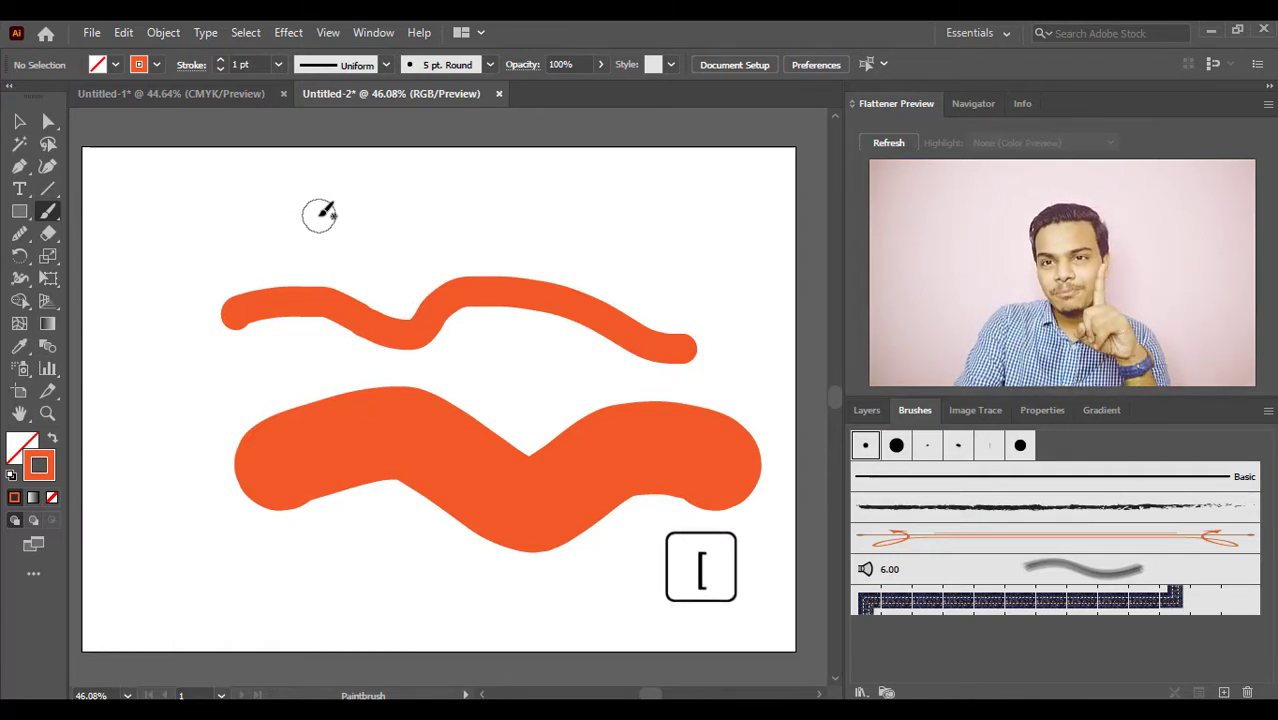
key("bracketleft")
key("bracketleft")
key("bracketleft")
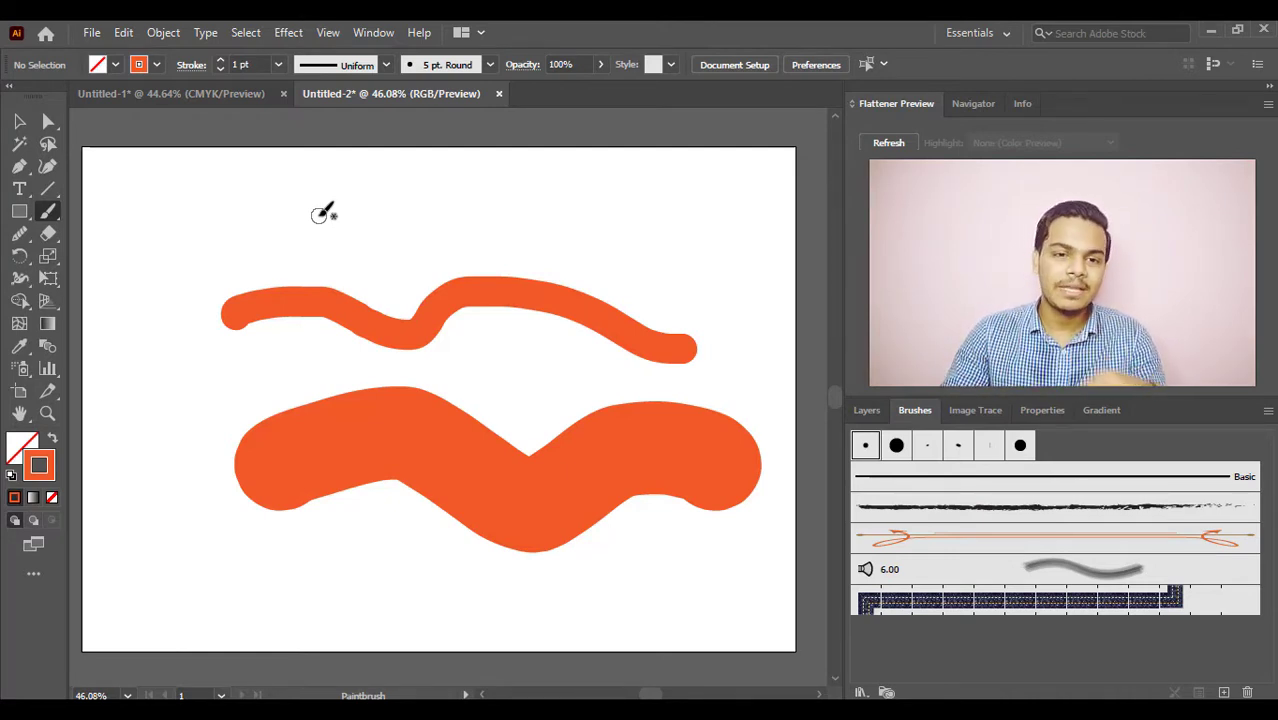
- Delete the two painted wavy strokes to clear the artboard
left_click(20, 122)
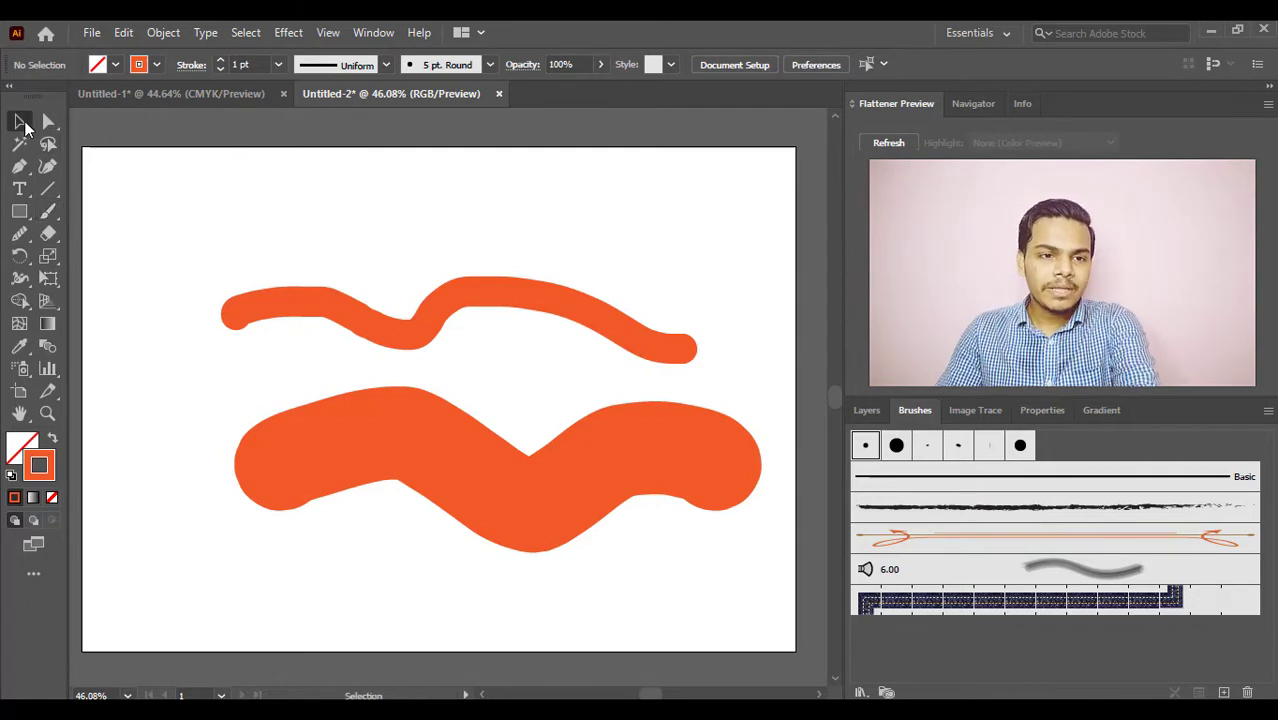
left_click_drag(163, 270, 432, 505)
key("Delete")
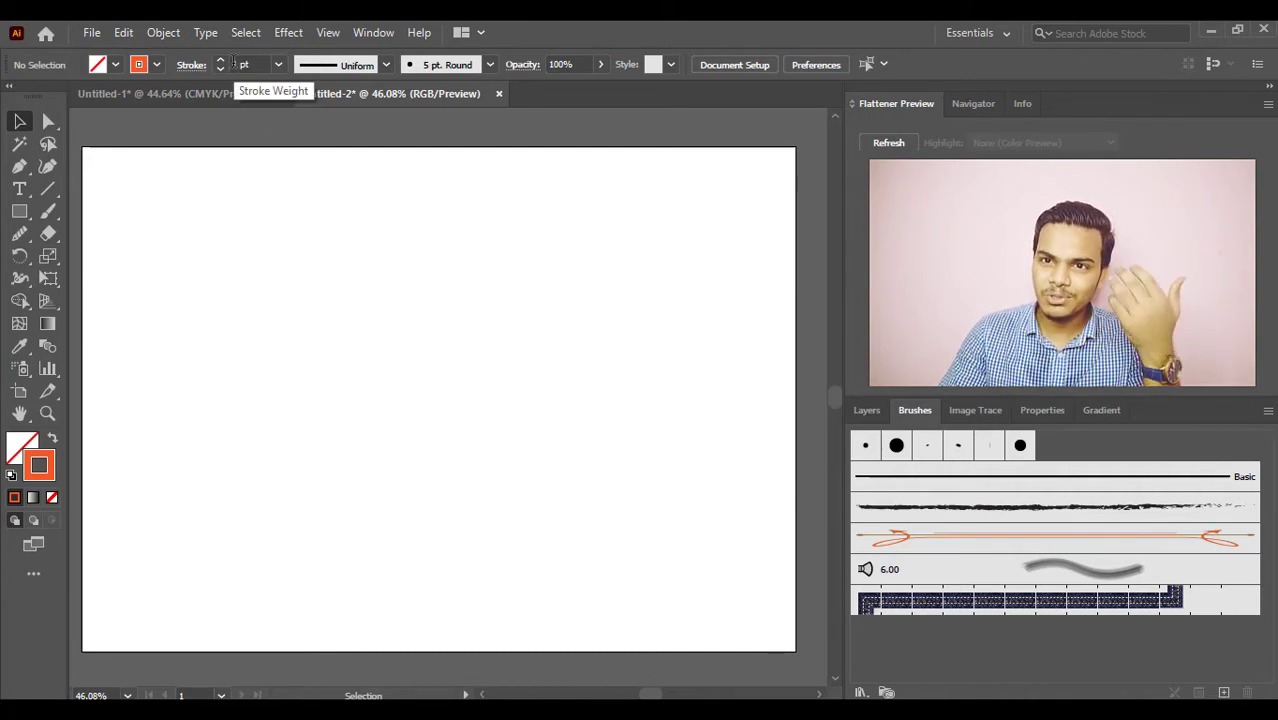
- Paint a thin wavy stroke across the upper half of the artboard with the Paintbrush and delete it
left_click(48, 214)
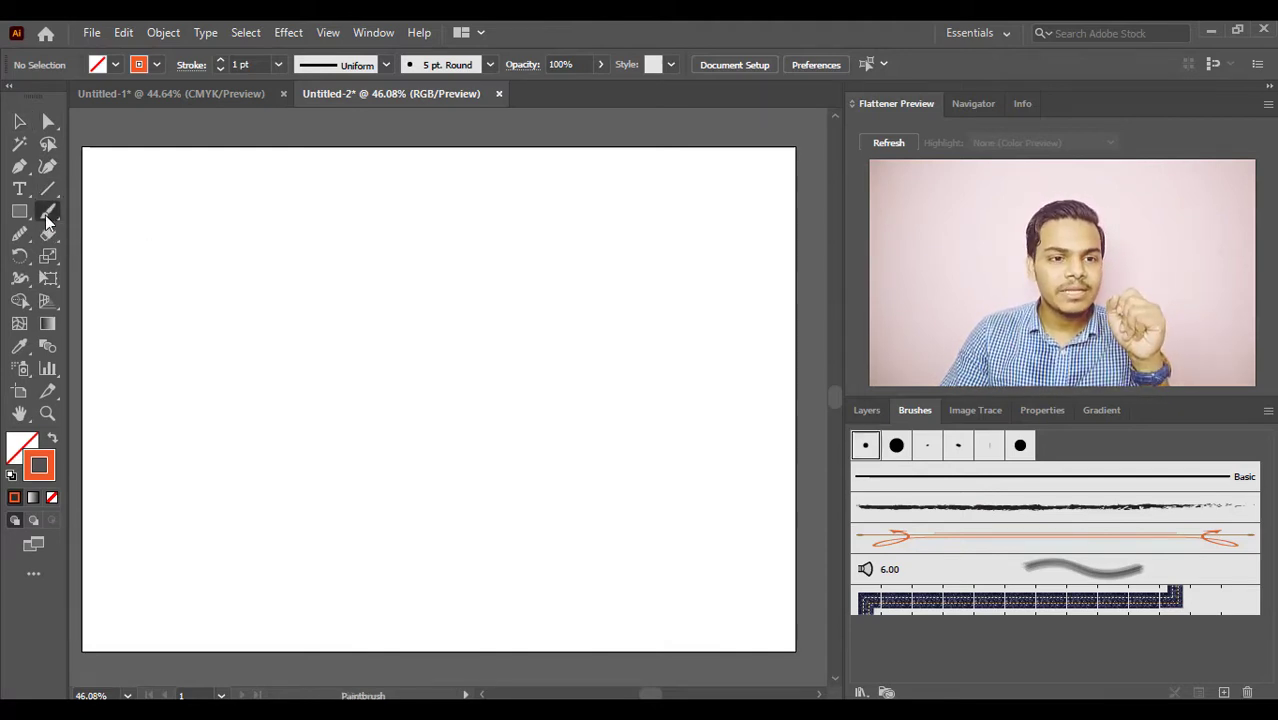
mouse_move(252, 300)
left_mouse_down()
mouse_move(310, 369)
mouse_move(392, 312)
mouse_move(455, 362)
mouse_move(633, 349)
mouse_move(662, 280)
left_mouse_up()
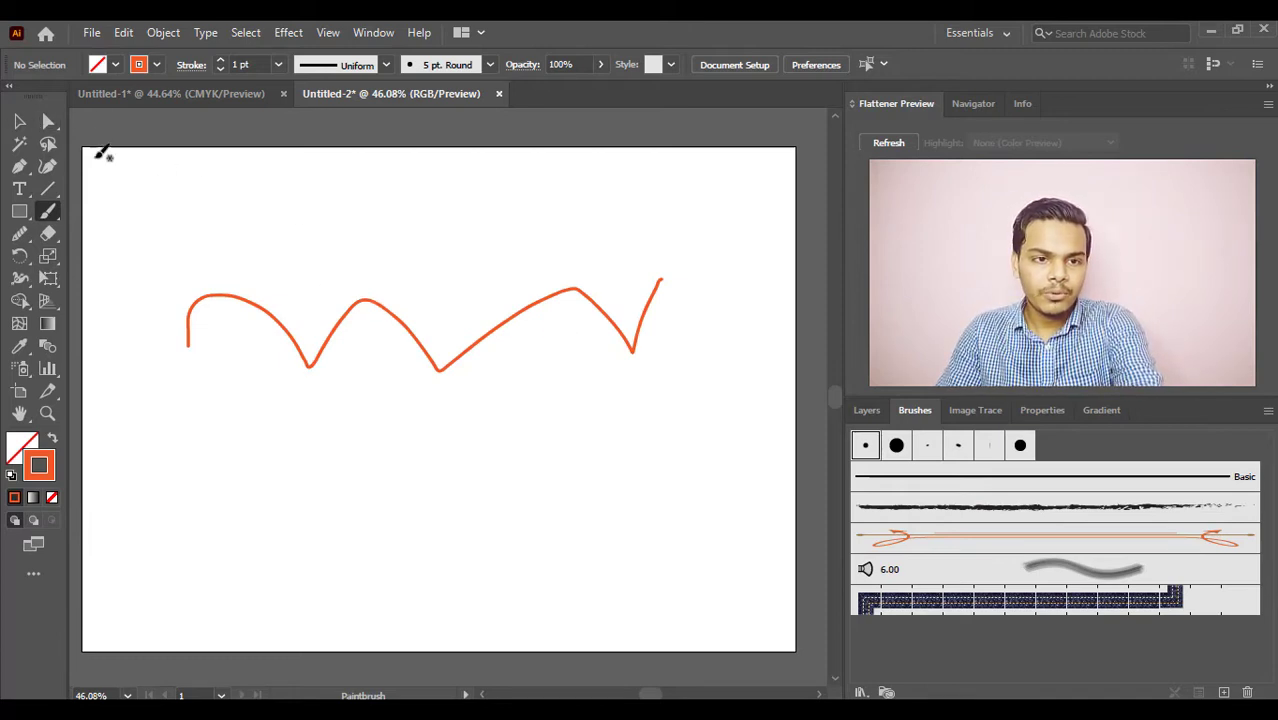
left_click(19, 121)
left_click_drag(152, 214, 348, 390)
key("Delete")
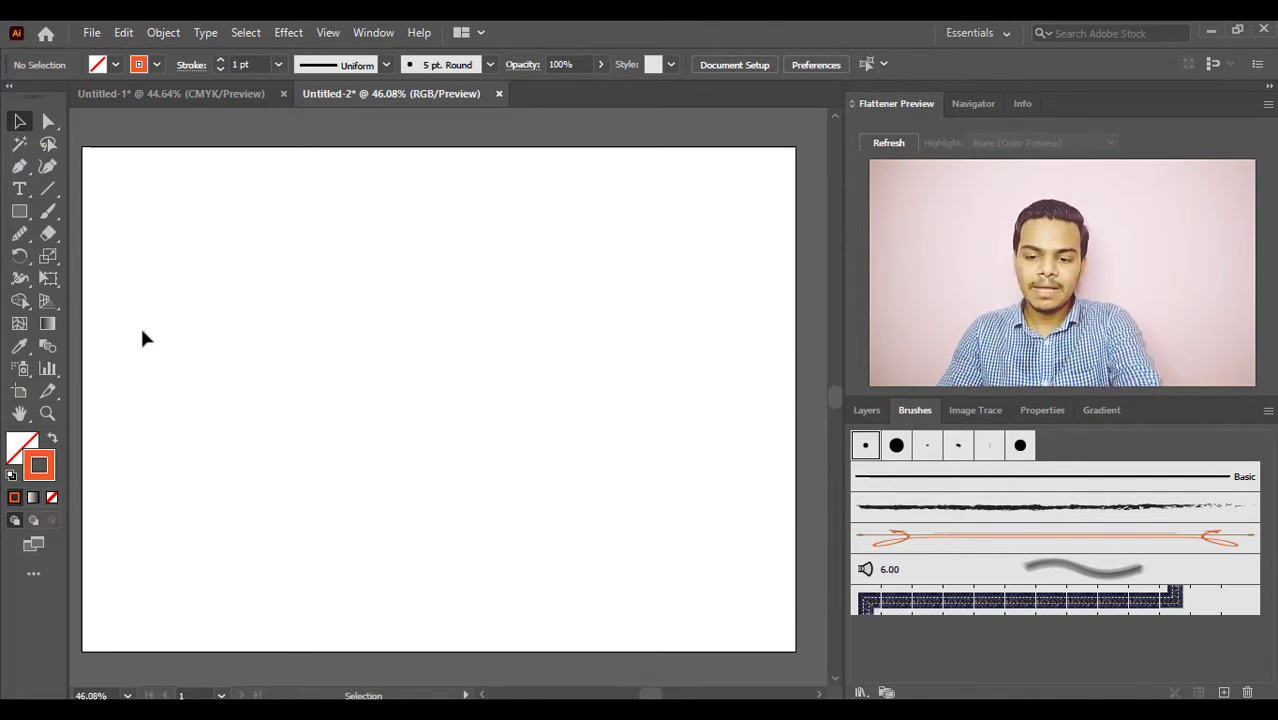
- Enlarge the Paintbrush tip by several increments and paint a thick wavy stroke across the middle of the artboard
left_click(48, 211)
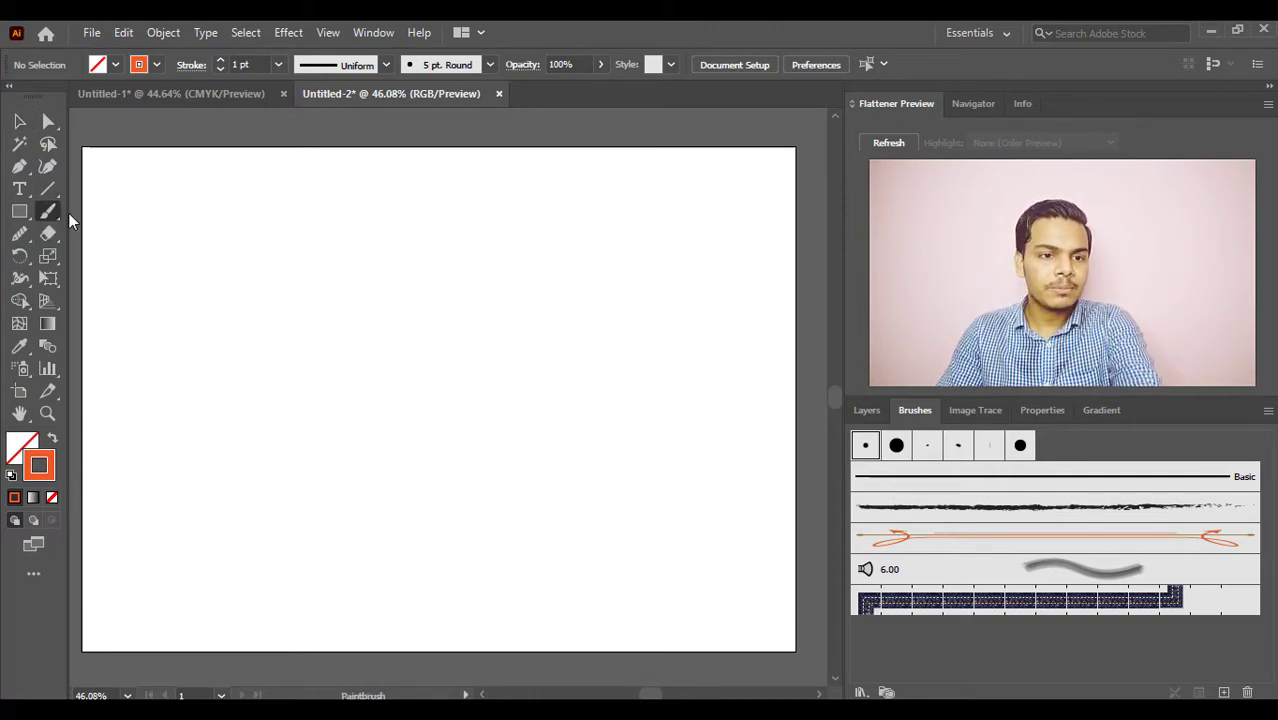
key("bracketright")
left_click(248, 298)
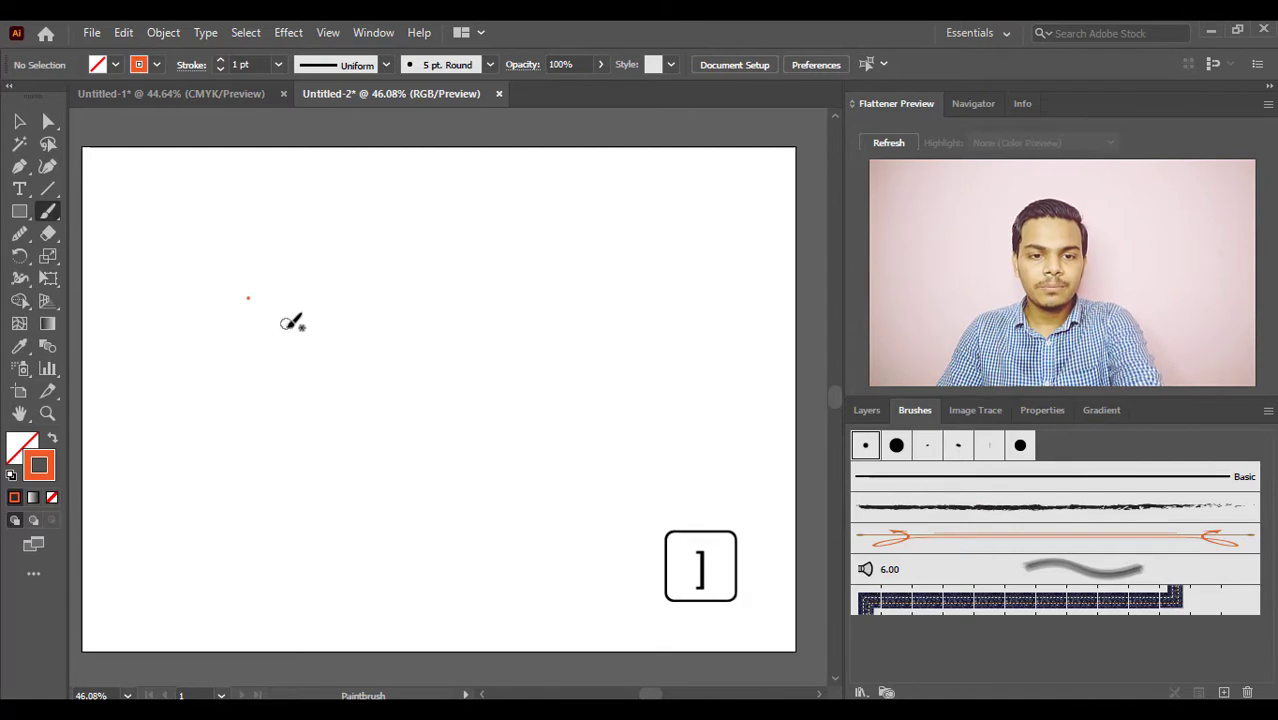
key("bracketright")
key("bracketright")
key("bracketright")
key("bracketright")
key("bracketright")
key("bracketright")
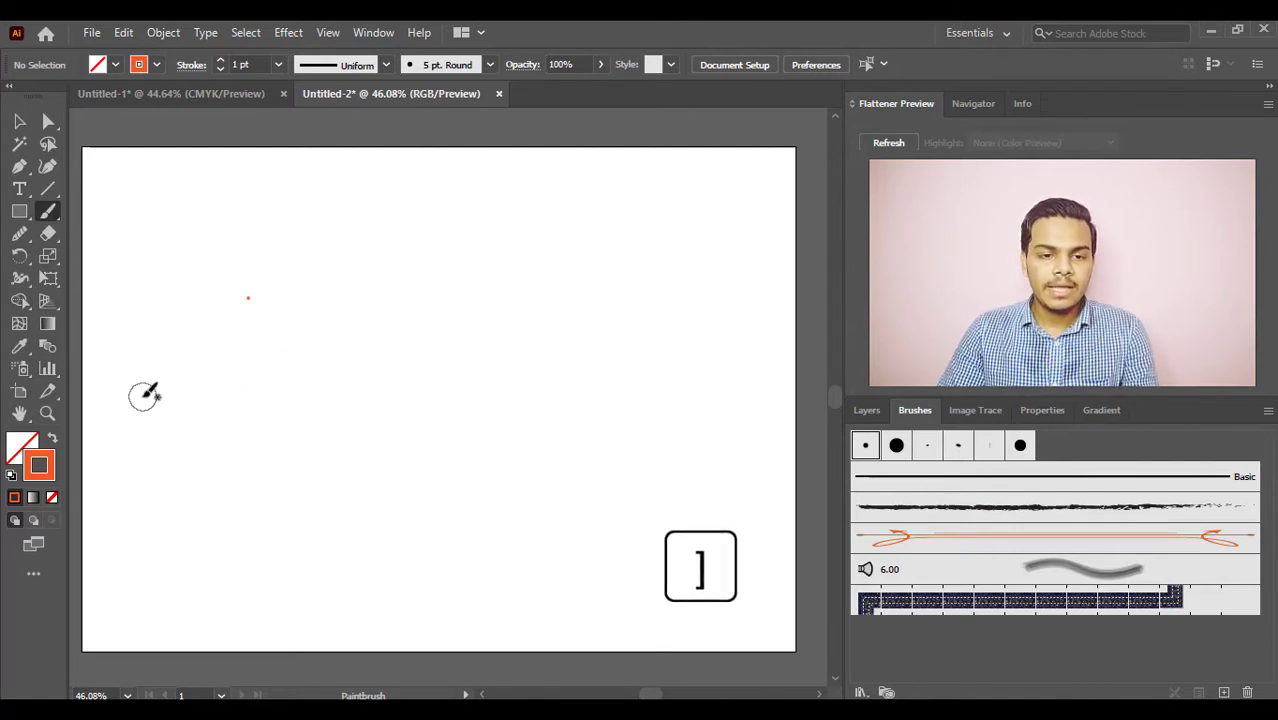
mouse_move(145, 395)
left_mouse_down()
mouse_move(165, 365)
mouse_move(241, 394)
mouse_move(330, 357)
mouse_move(467, 333)
mouse_move(519, 270)
mouse_move(624, 350)
mouse_move(726, 288)
mouse_move(748, 251)
left_mouse_up()
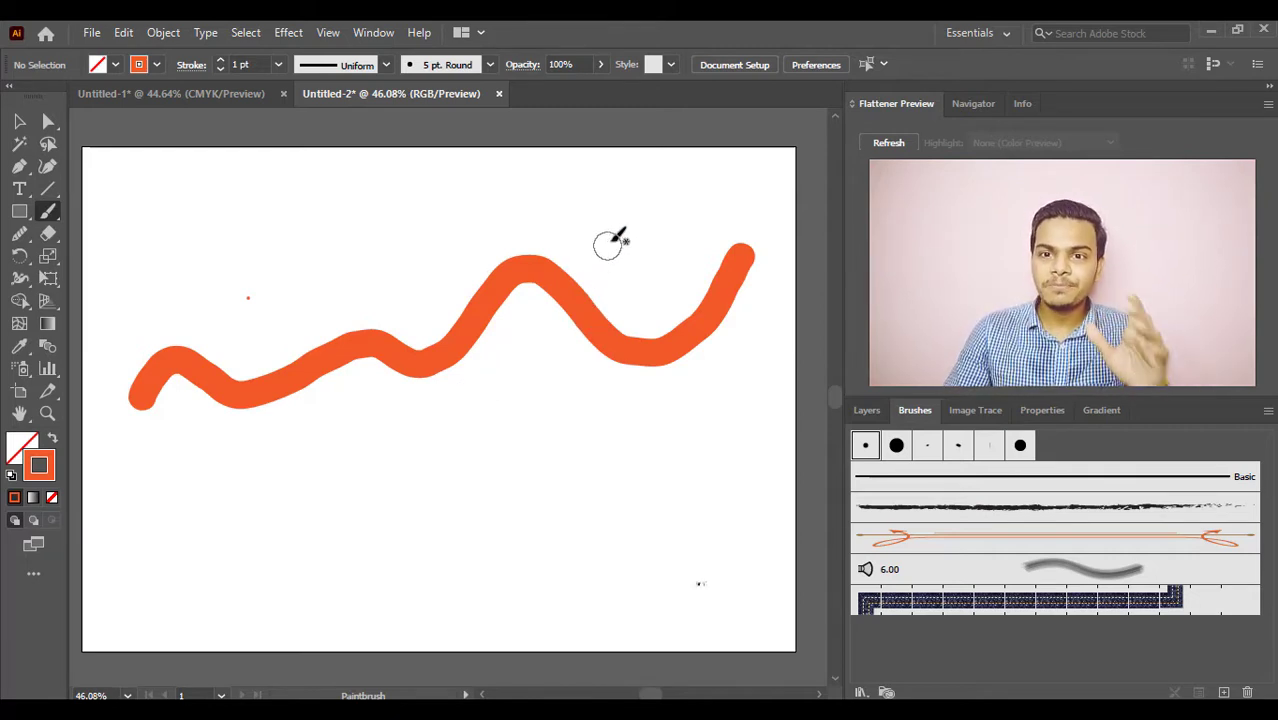
- Paint three constrained, perfectly vertical strokes across the thick wavy stroke, two near its right end and one left of centre
left_click_drag(620, 225, 648, 610)
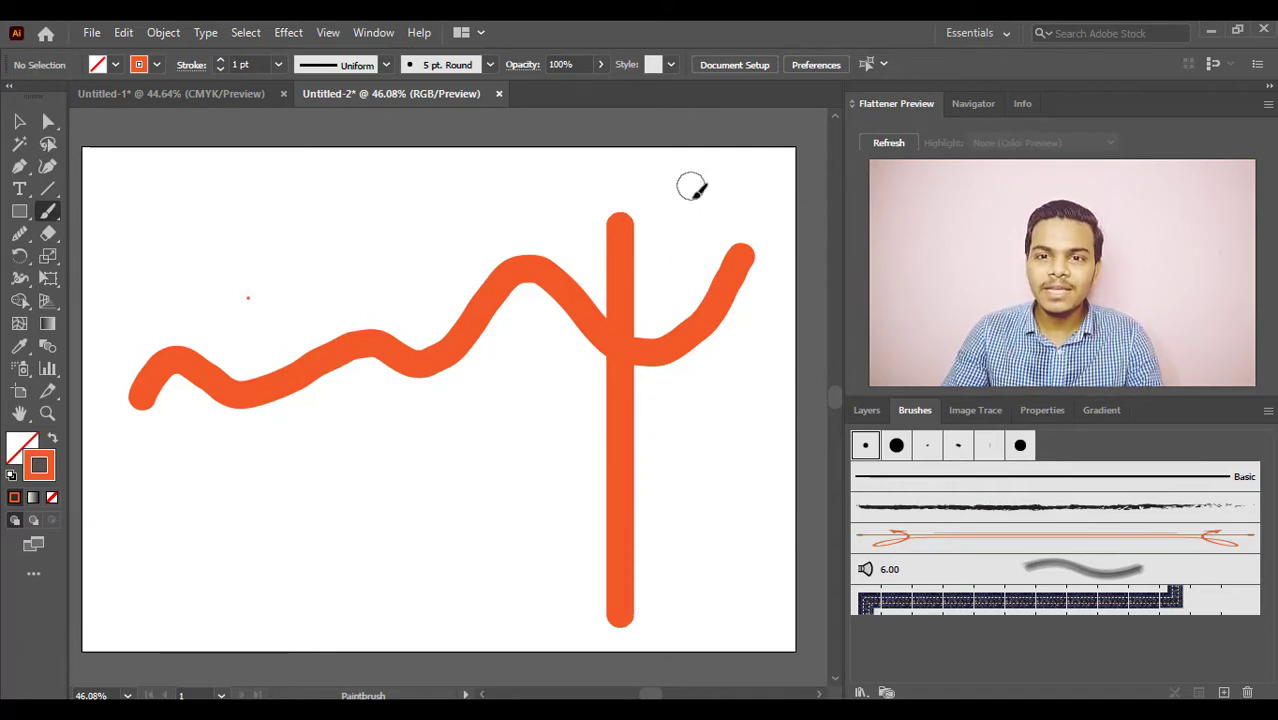
left_click_drag(690, 182, 720, 614)
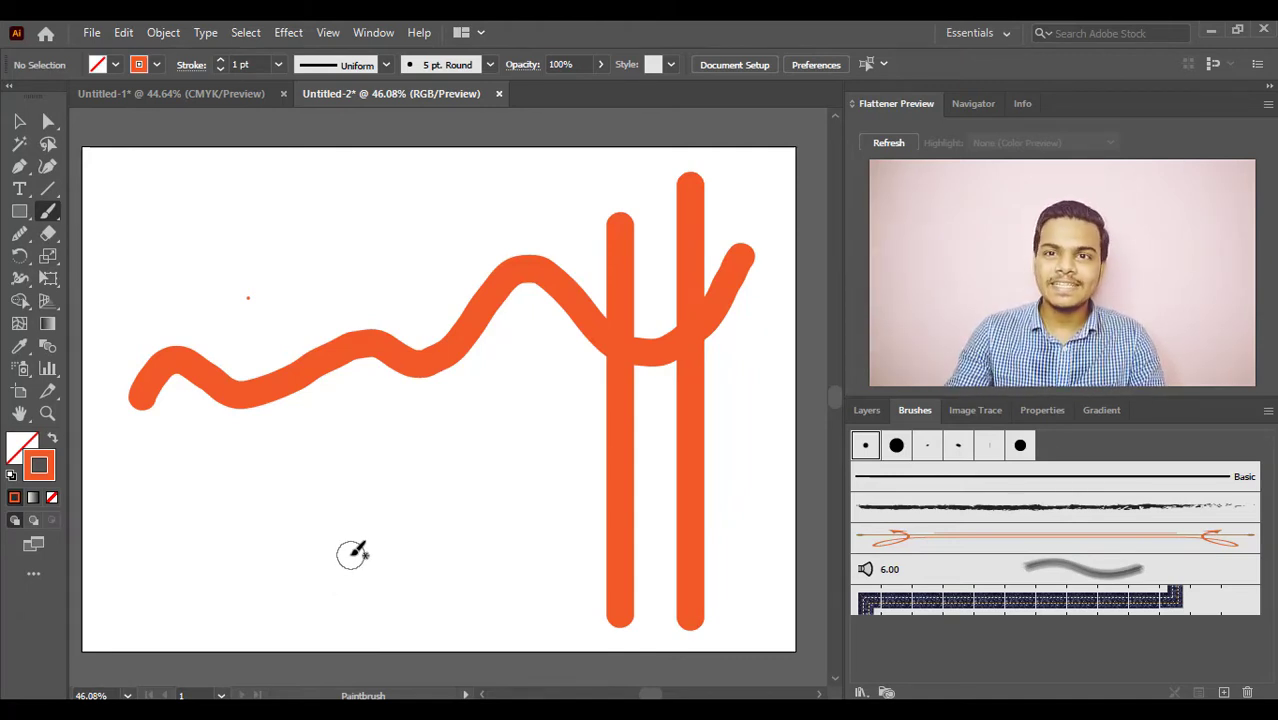
mouse_move(352, 555)
left_mouse_down()
mouse_move(469, 374)
mouse_move(482, 299)
mouse_move(468, 195)
left_mouse_up()
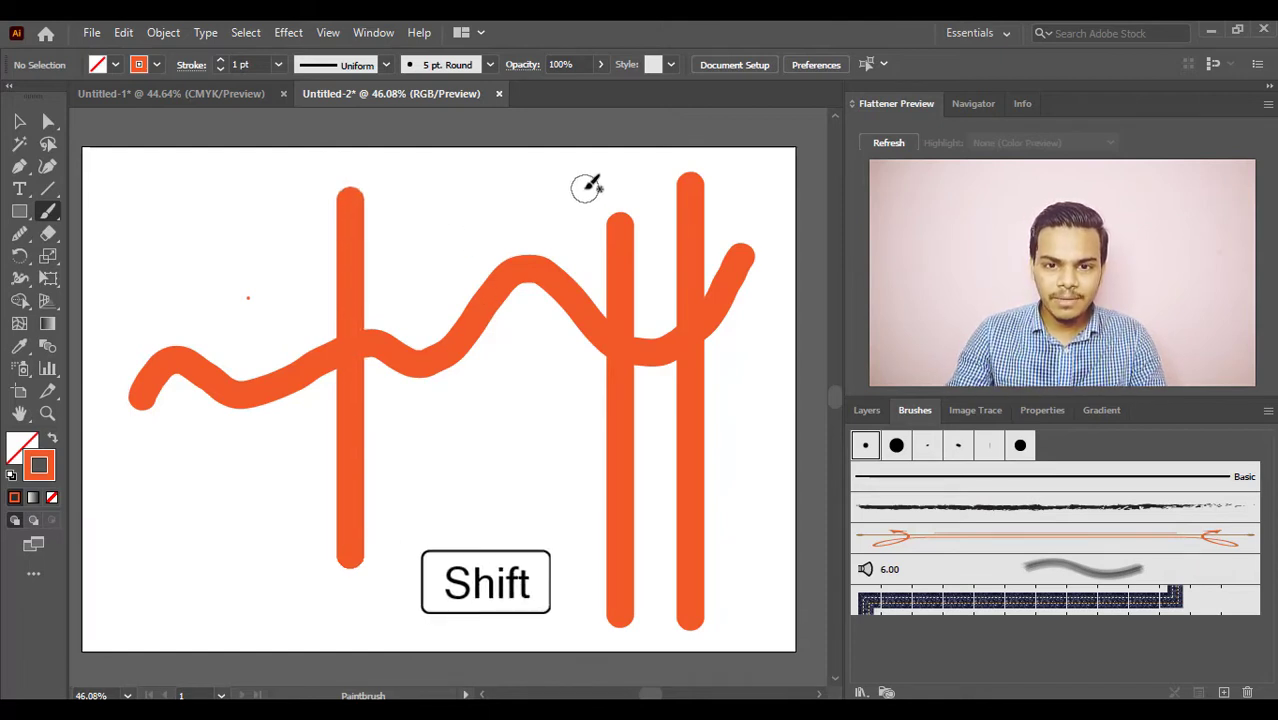
- Add a rising 45° stroke, two straight vertical strokes near the artboard's left edge and two descending diagonal strokes across the wavy stroke
mouse_move(587, 186)
left_mouse_down()
mouse_move(519, 354)
mouse_move(412, 345)
left_mouse_up()
left_click_drag(446, 509, 262, 585)
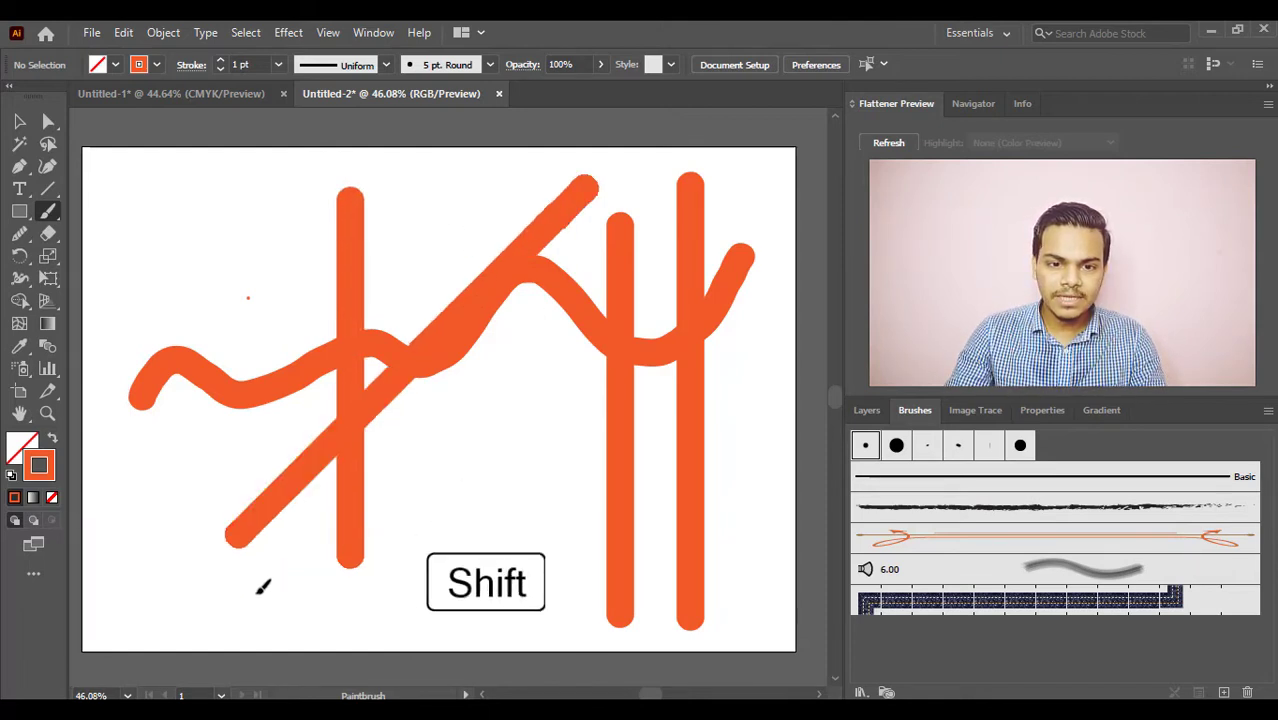
mouse_move(117, 194)
left_mouse_down()
mouse_move(249, 380)
mouse_move(311, 556)
left_mouse_up()
mouse_move(180, 166)
left_mouse_down()
mouse_move(324, 348)
mouse_move(402, 553)
left_mouse_up()
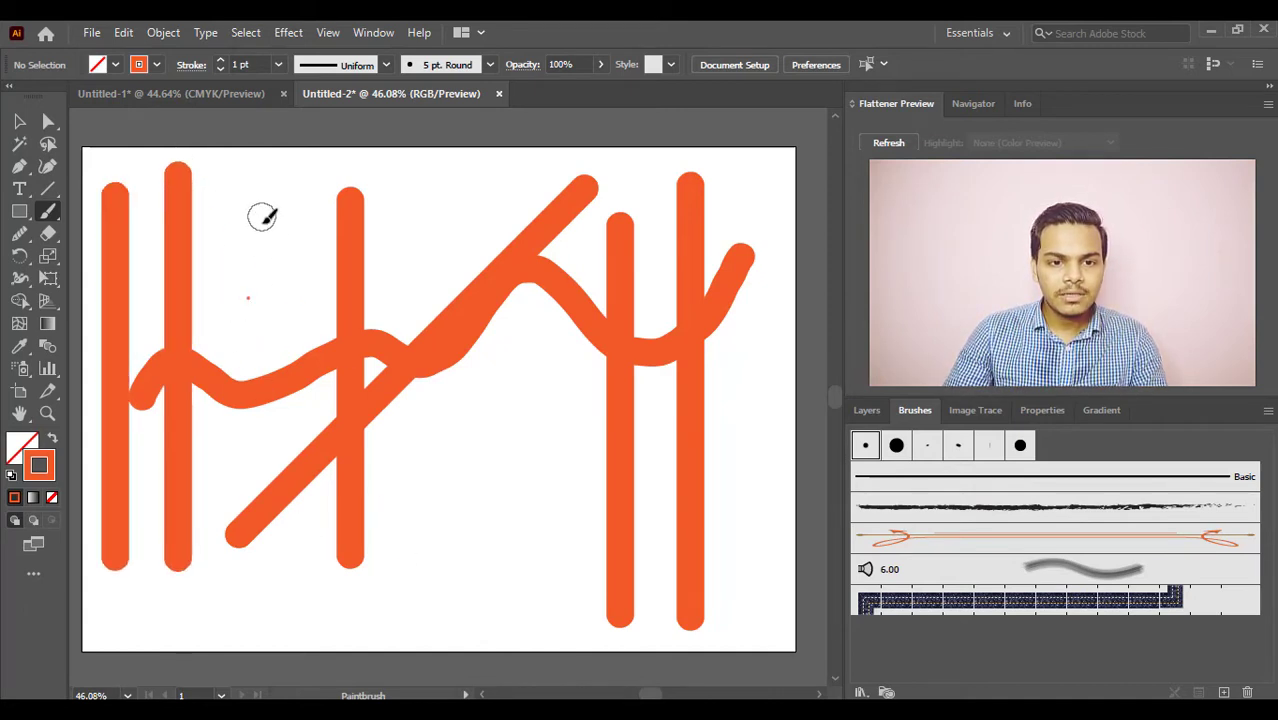
mouse_move(261, 216)
left_mouse_down()
mouse_move(494, 511)
mouse_move(587, 576)
left_mouse_up()
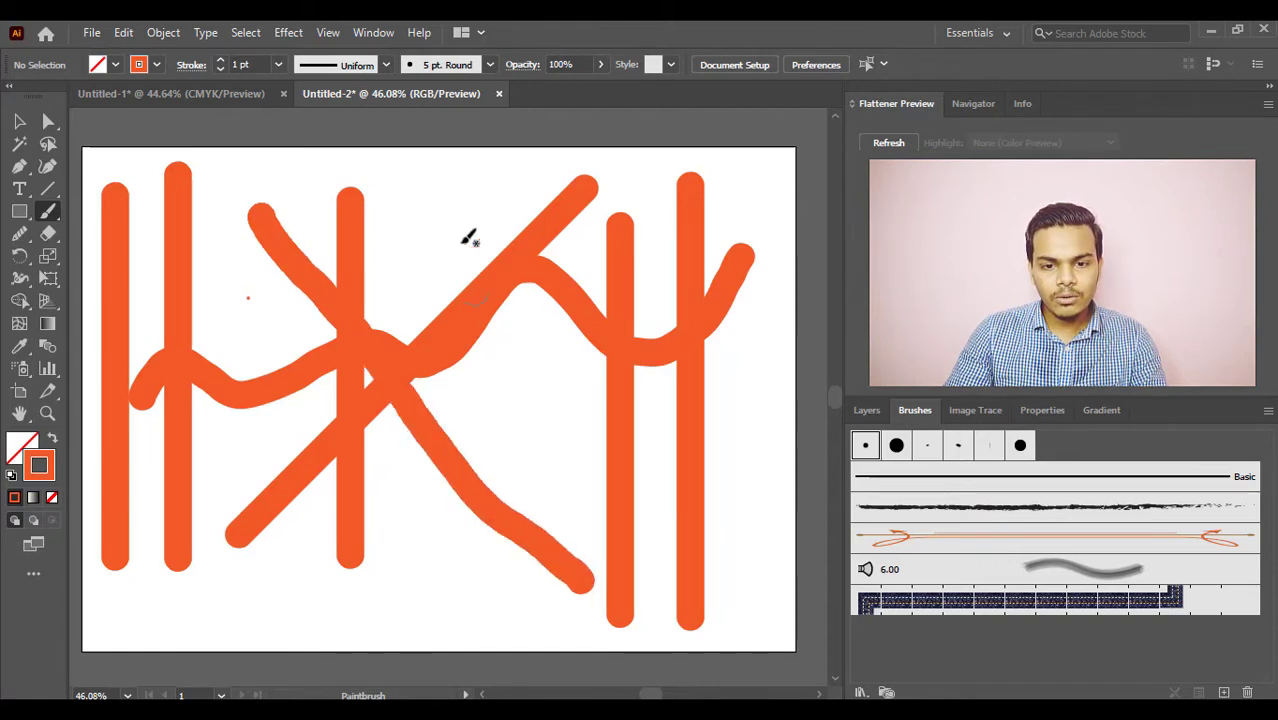
left_click_drag(437, 183, 733, 560)
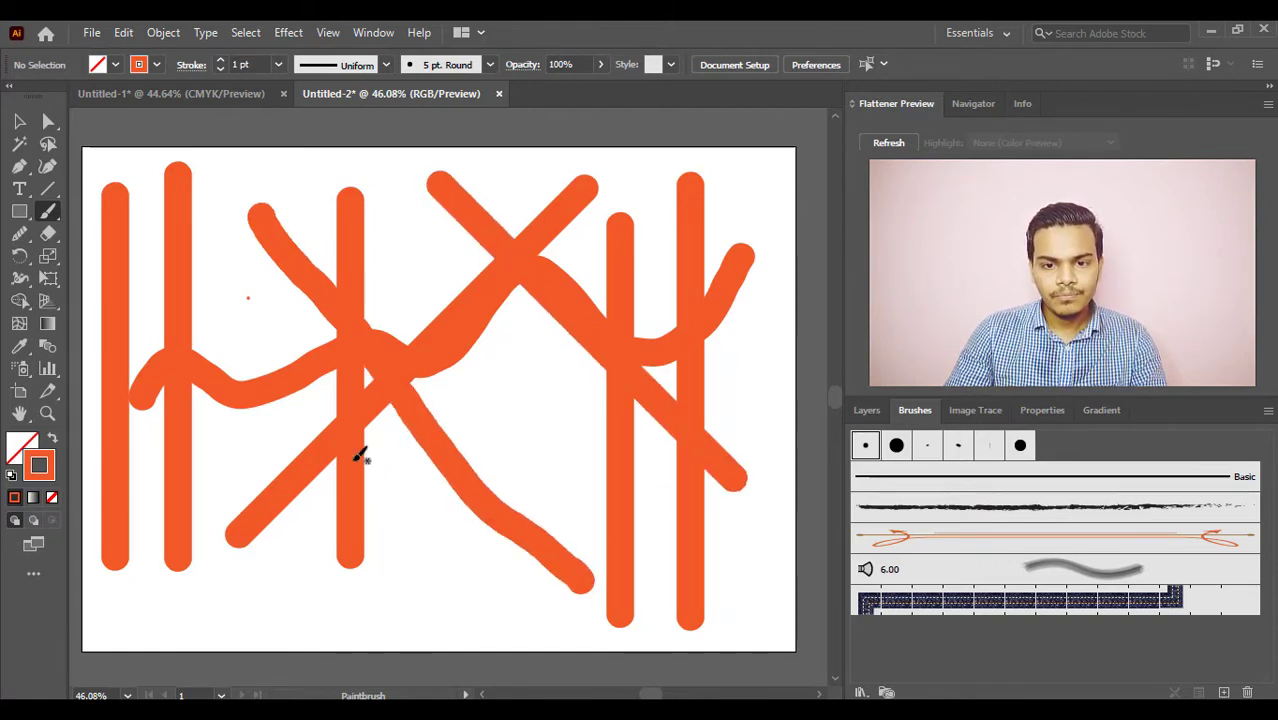
- Select all the thick wavy, vertical and diagonal strokes and delete them
left_click(20, 121)
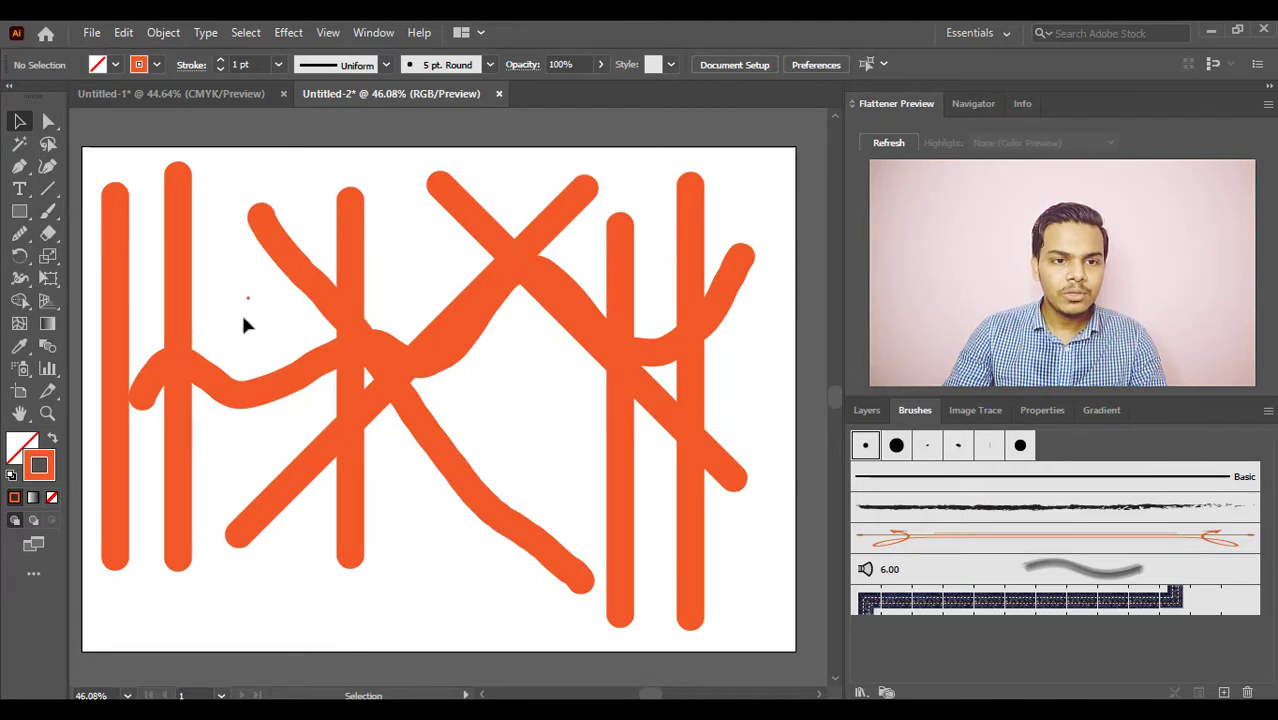
mouse_move(87, 181)
left_mouse_down()
mouse_move(650, 539)
mouse_move(751, 579)
left_mouse_up()
key("Delete")
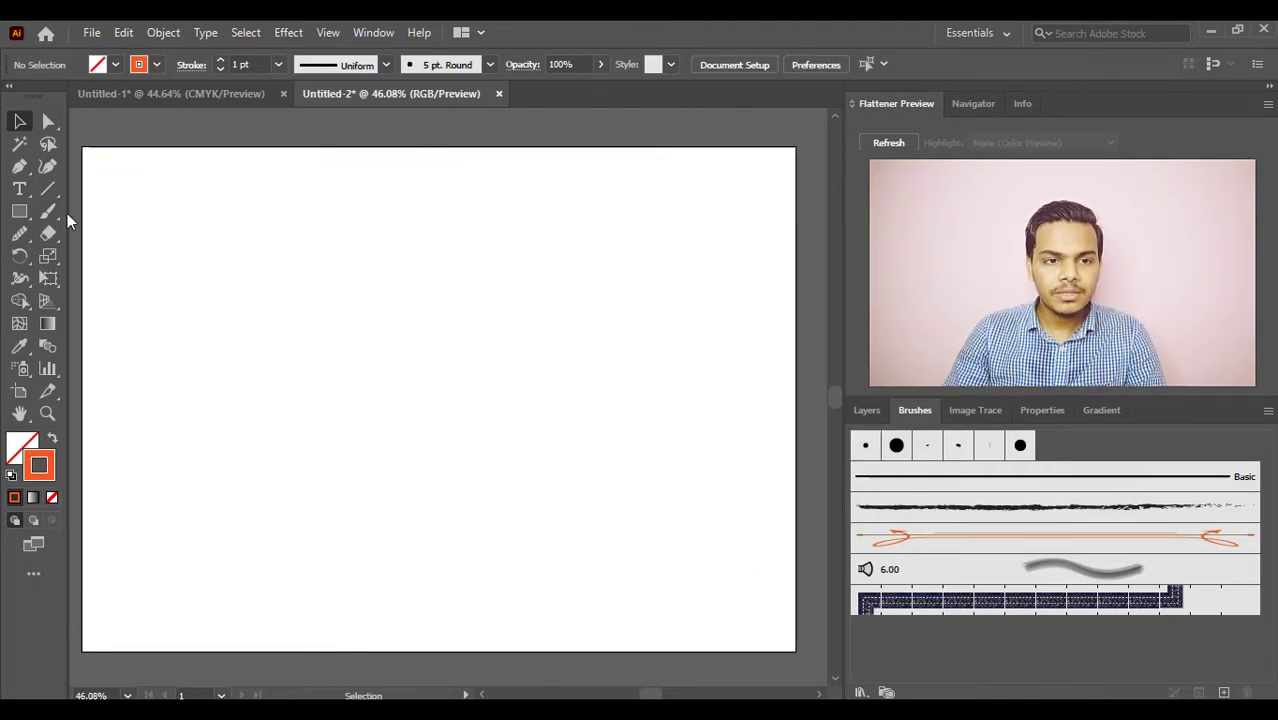
- Reduce the Paintbrush tip by a few increments and paint a medium-thick zigzag stroke across the middle of the artboard
key("b")
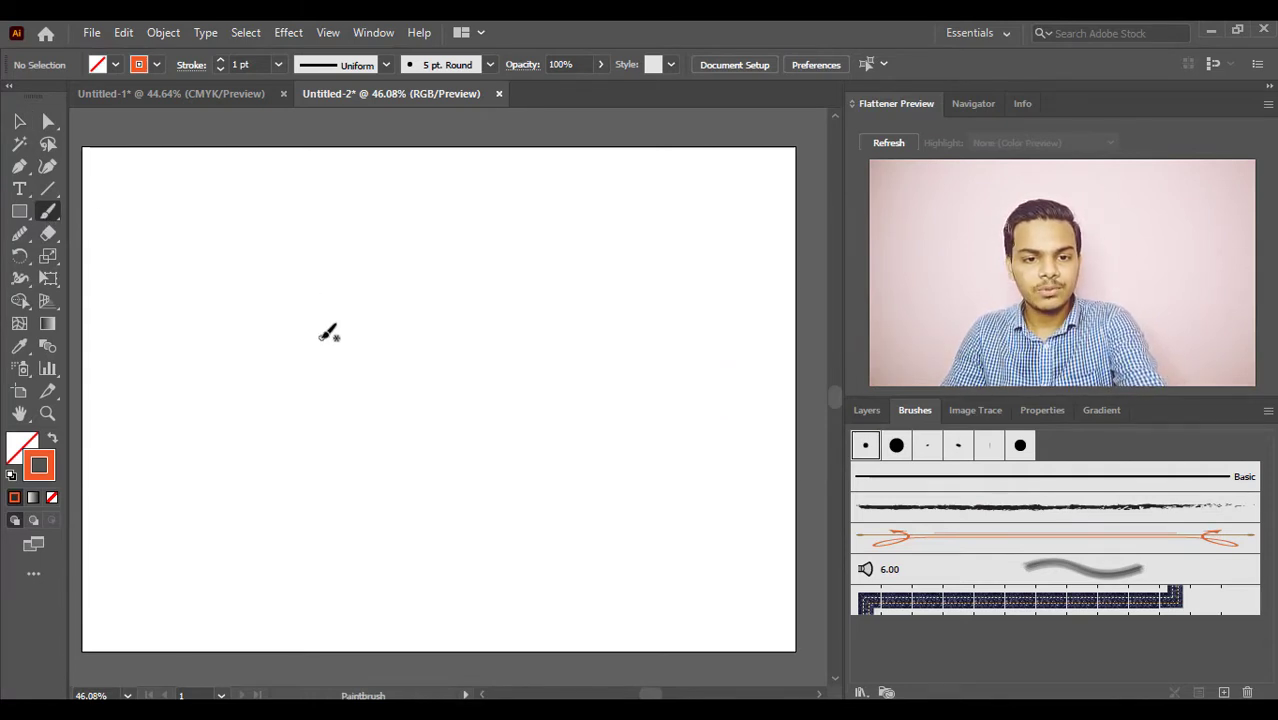
key("bracketleft")
key("bracketleft")
key("bracketleft")
key("bracketleft")
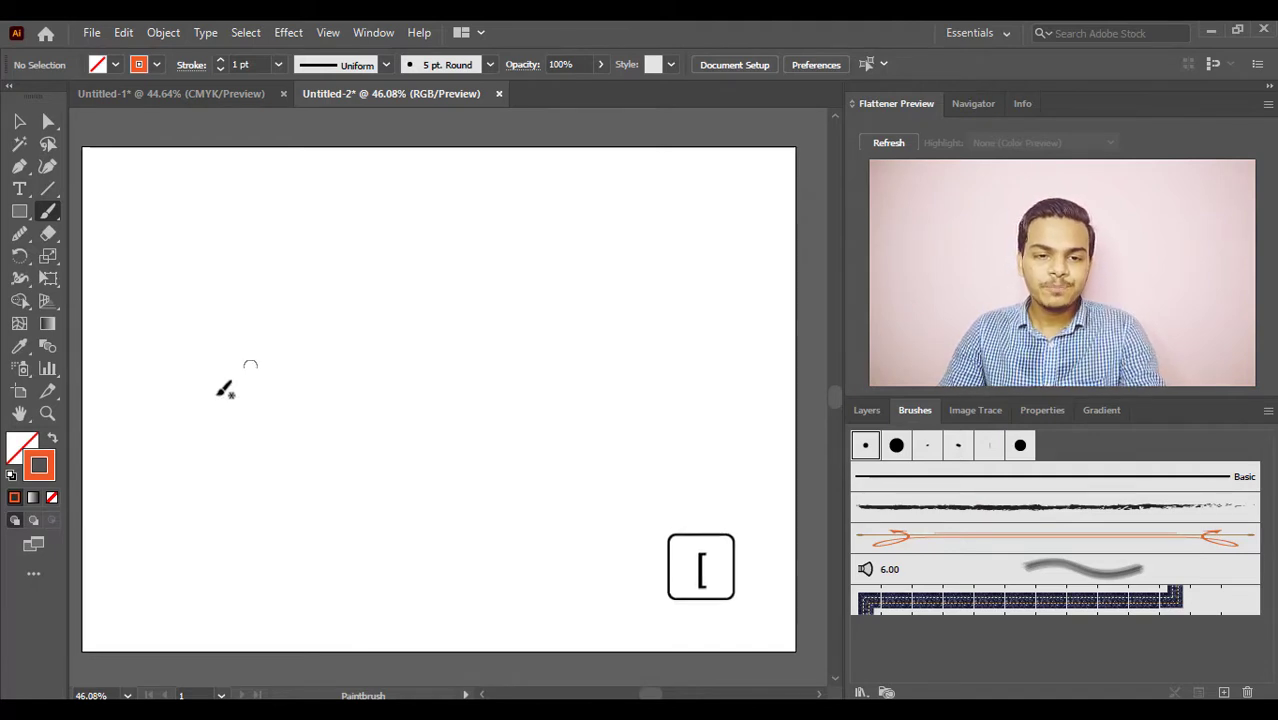
mouse_move(178, 434)
left_mouse_down()
mouse_move(180, 394)
mouse_move(238, 398)
mouse_move(276, 436)
mouse_move(331, 384)
mouse_move(462, 414)
mouse_move(523, 336)
mouse_move(597, 415)
mouse_move(728, 312)
left_mouse_up()
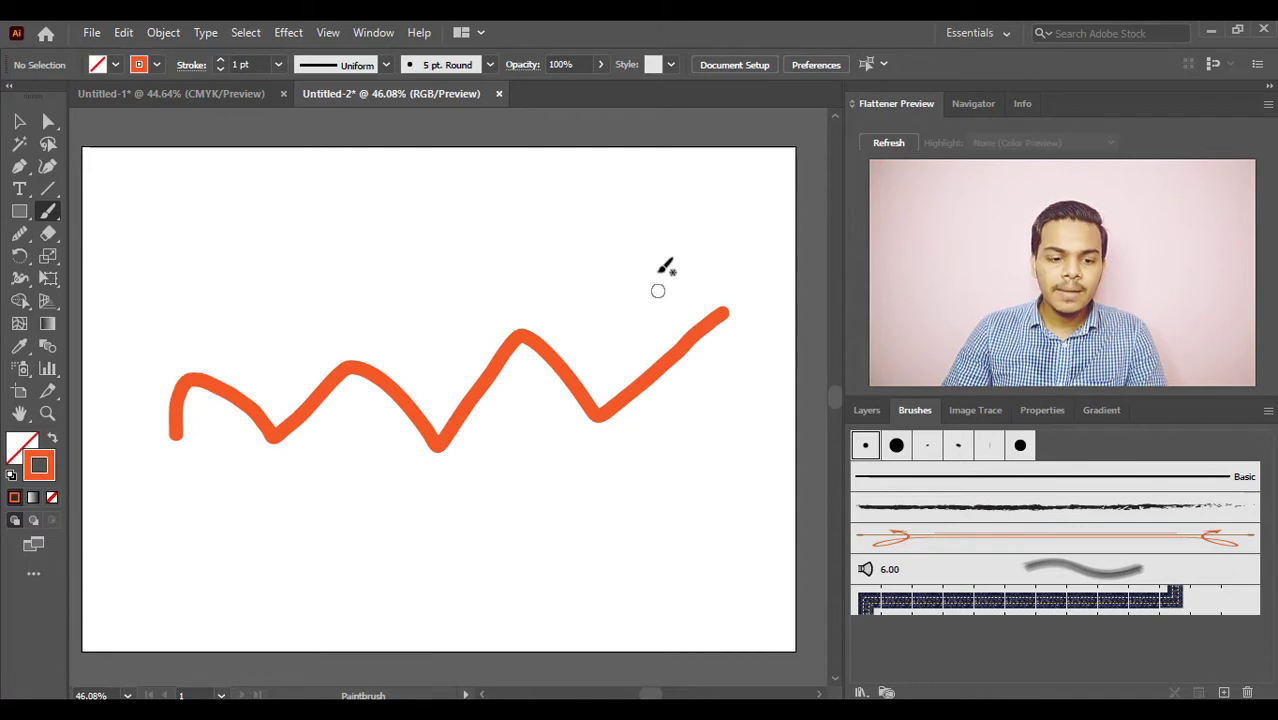
- Paint three straight vertical strokes across the zigzag stroke, one near its right end and two in its left half
left_click_drag(656, 210, 656, 588)
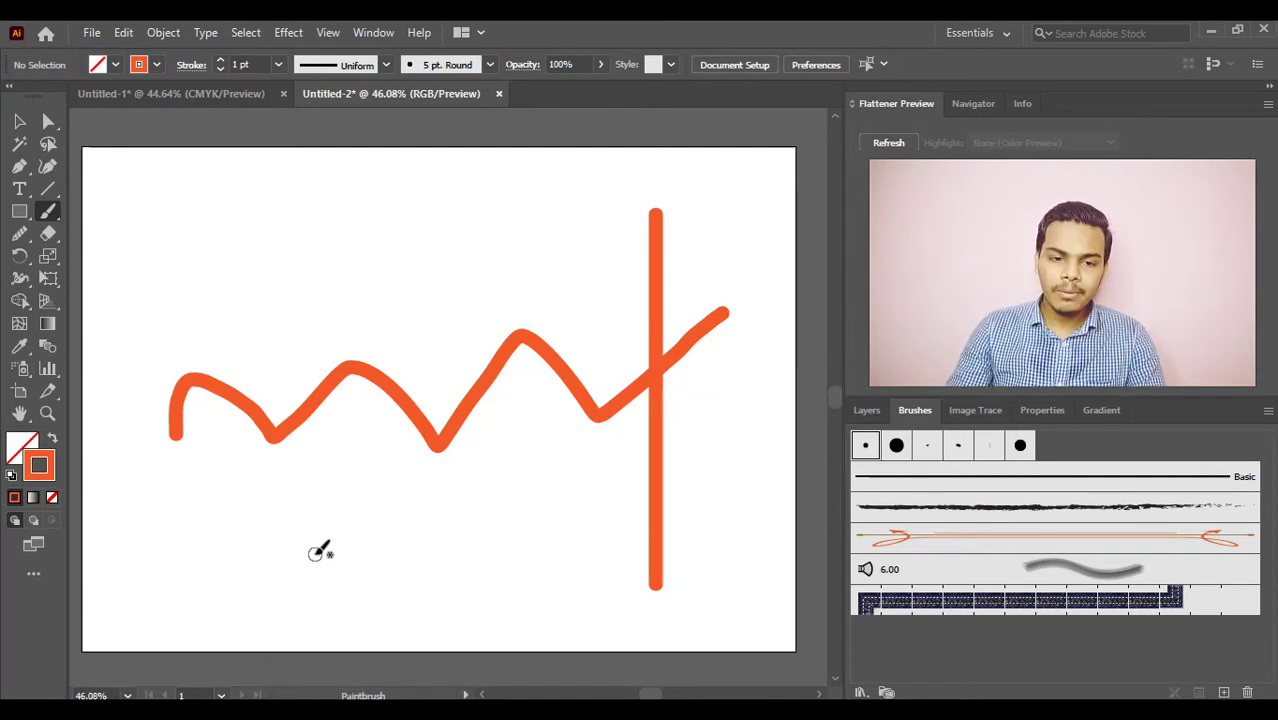
left_click_drag(316, 557, 314, 246)
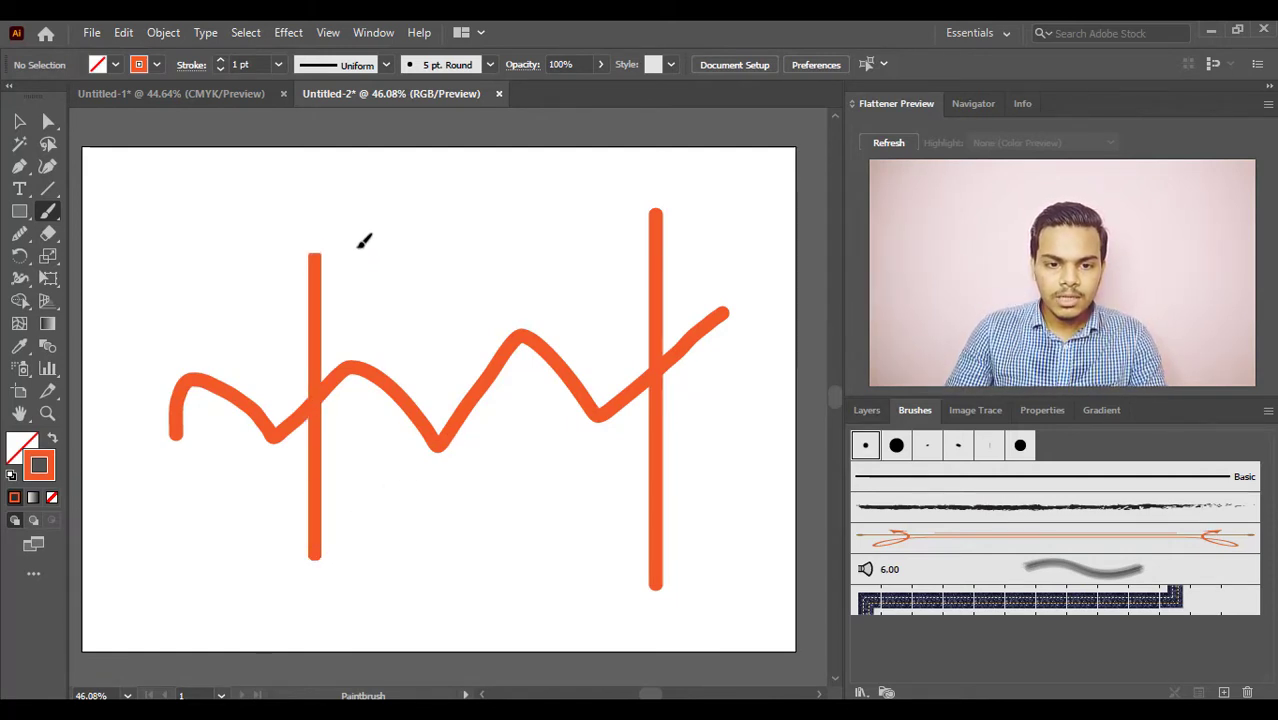
left_click_drag(389, 524, 387, 234)
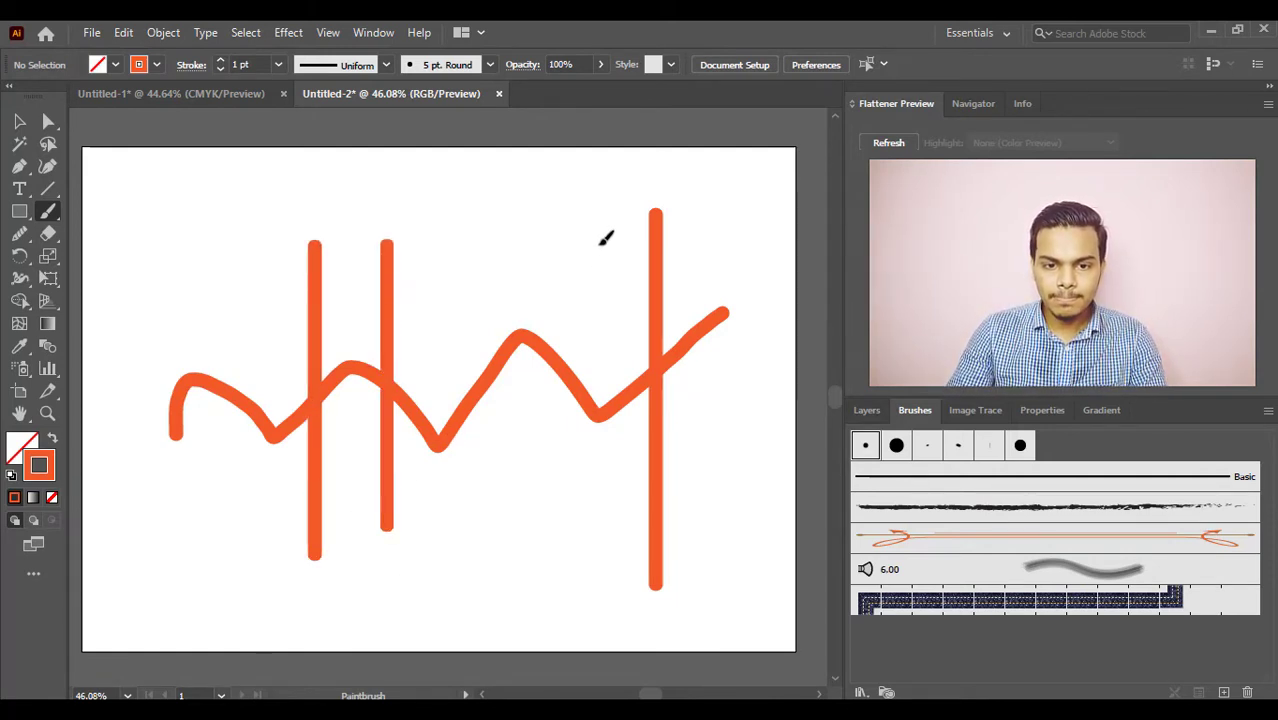
- Paint three rising diagonal strokes across the zigzag stroke and a short horizontal stroke near the artboard's upper-left corner
mouse_move(436, 496)
left_mouse_down()
mouse_move(601, 321)
mouse_move(674, 268)
left_mouse_up()
left_click_drag(598, 255, 330, 518)
left_click_drag(271, 228, 146, 228)
left_click_drag(408, 262, 145, 518)
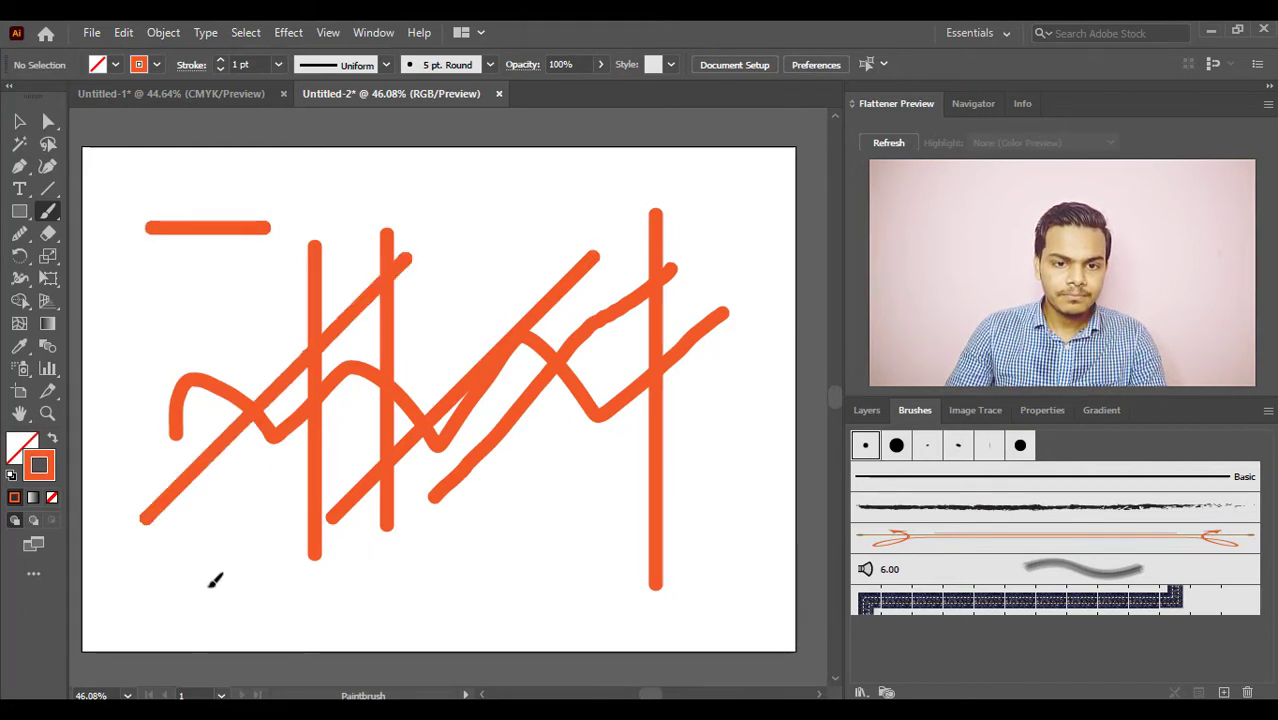
- Paint a straight vertical stroke near the centre, a descending freehand diagonal through the middle and a steep slanted stroke near the right edge
left_click_drag(471, 237, 471, 560)
mouse_move(249, 265)
left_mouse_down()
mouse_move(430, 433)
mouse_move(597, 542)
left_mouse_up()
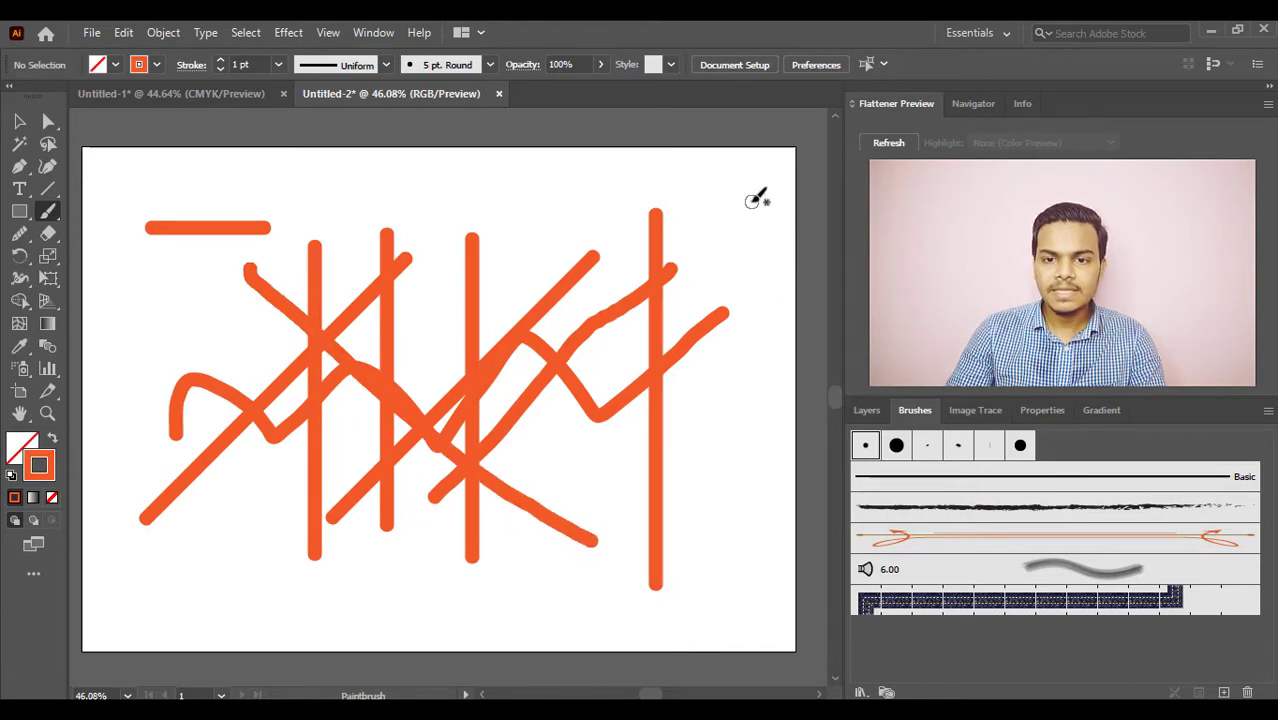
mouse_move(752, 200)
left_mouse_down()
mouse_move(702, 422)
mouse_move(668, 503)
left_mouse_up()
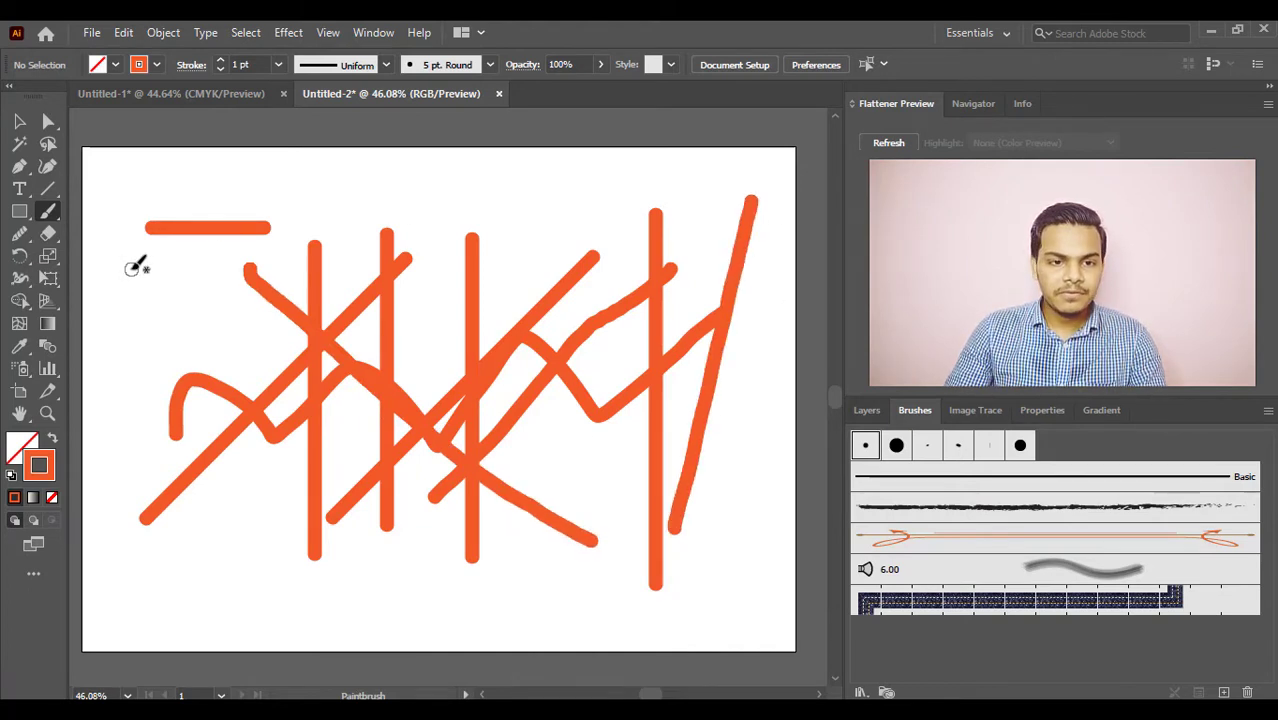
- Add two vertical strokes near the left edge, a long horizontal stroke along the top and two crossing 45° strokes at the lower right
left_click_drag(130, 265, 130, 550)
left_click_drag(202, 297, 202, 558)
mouse_move(340, 199)
left_mouse_down()
mouse_move(542, 248)
mouse_move(780, 264)
left_mouse_up()
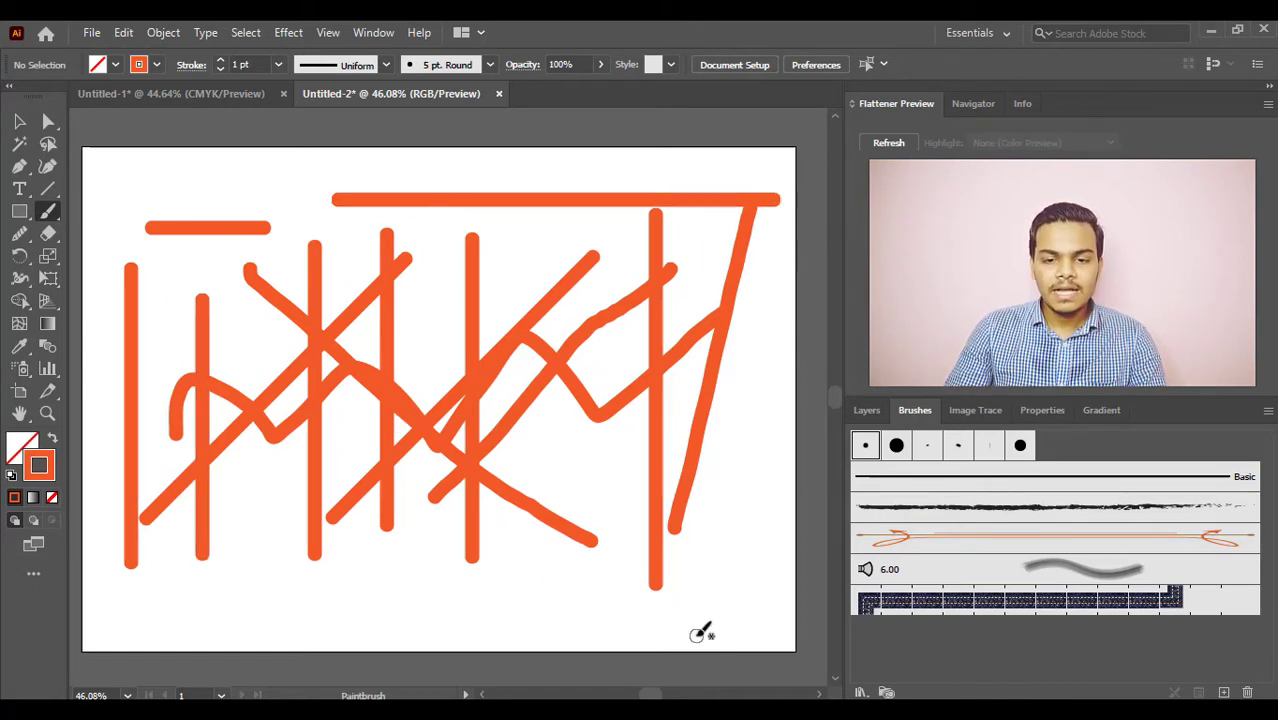
left_click_drag(763, 614, 624, 481)
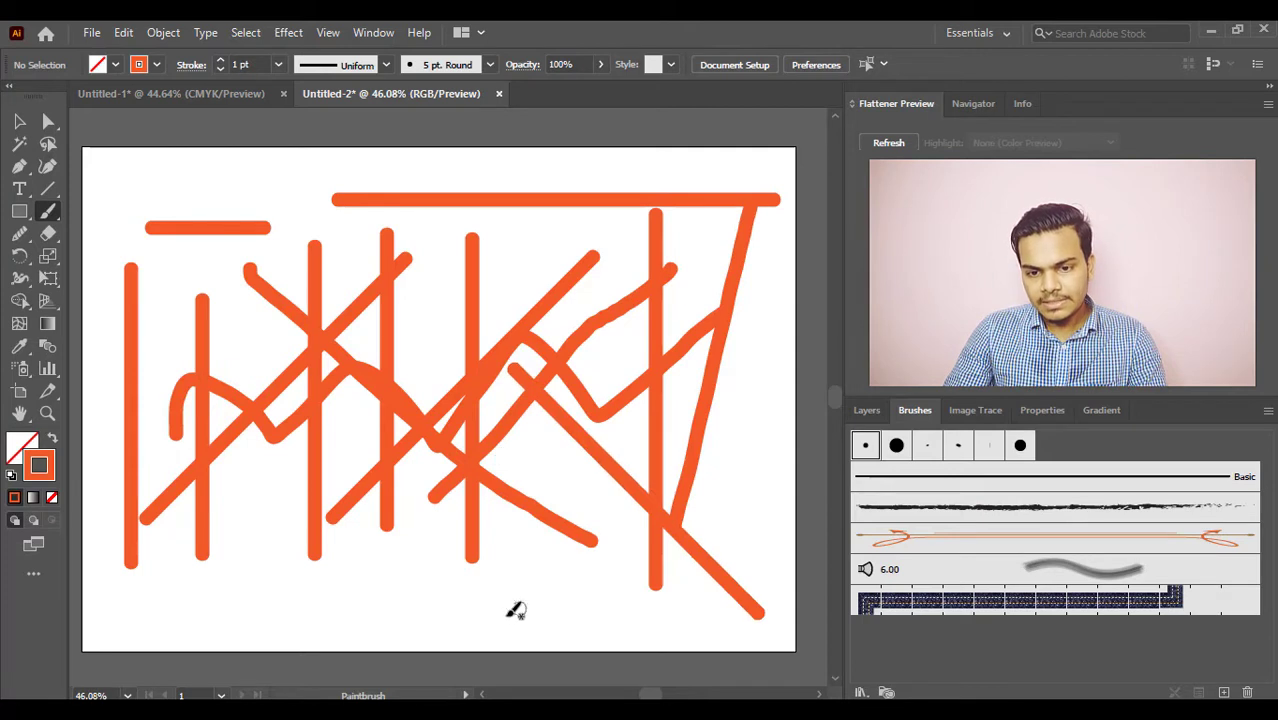
mouse_move(478, 630)
left_mouse_down()
mouse_move(631, 508)
mouse_move(702, 398)
mouse_move(739, 399)
left_mouse_up()
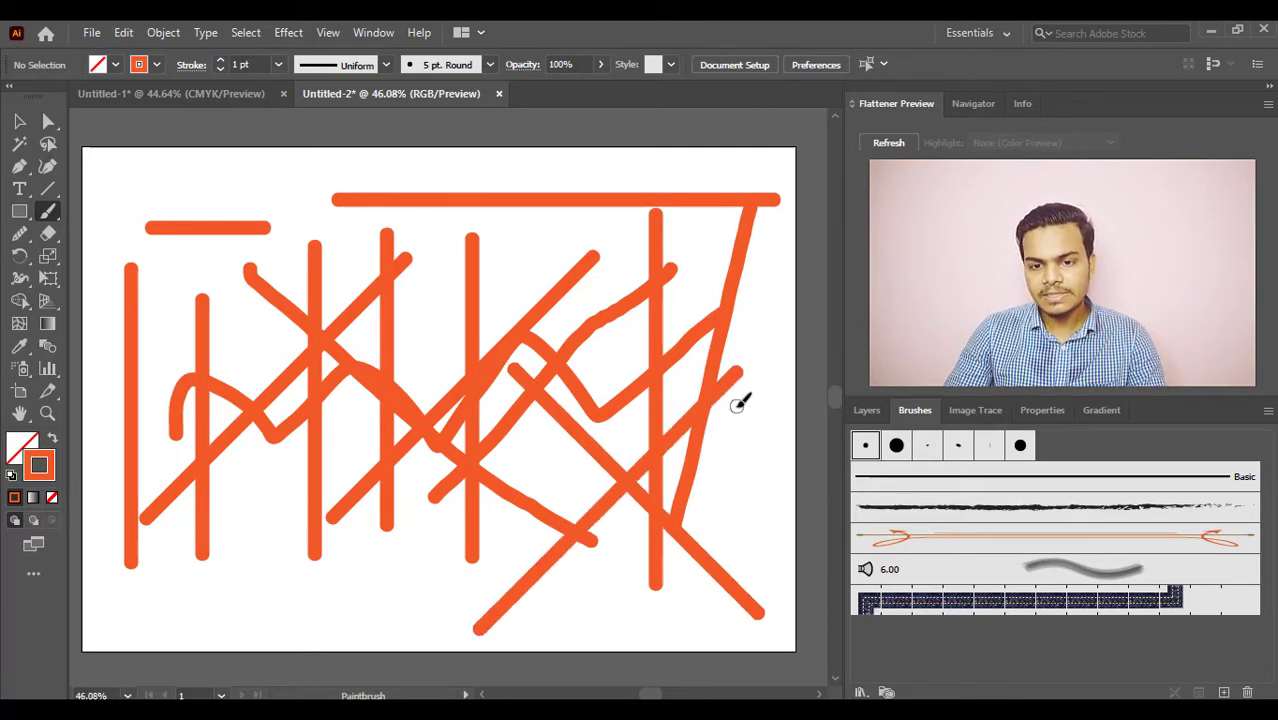
- Select every zigzag and straight stroke on the artboard and delete them all
left_click(19, 122)
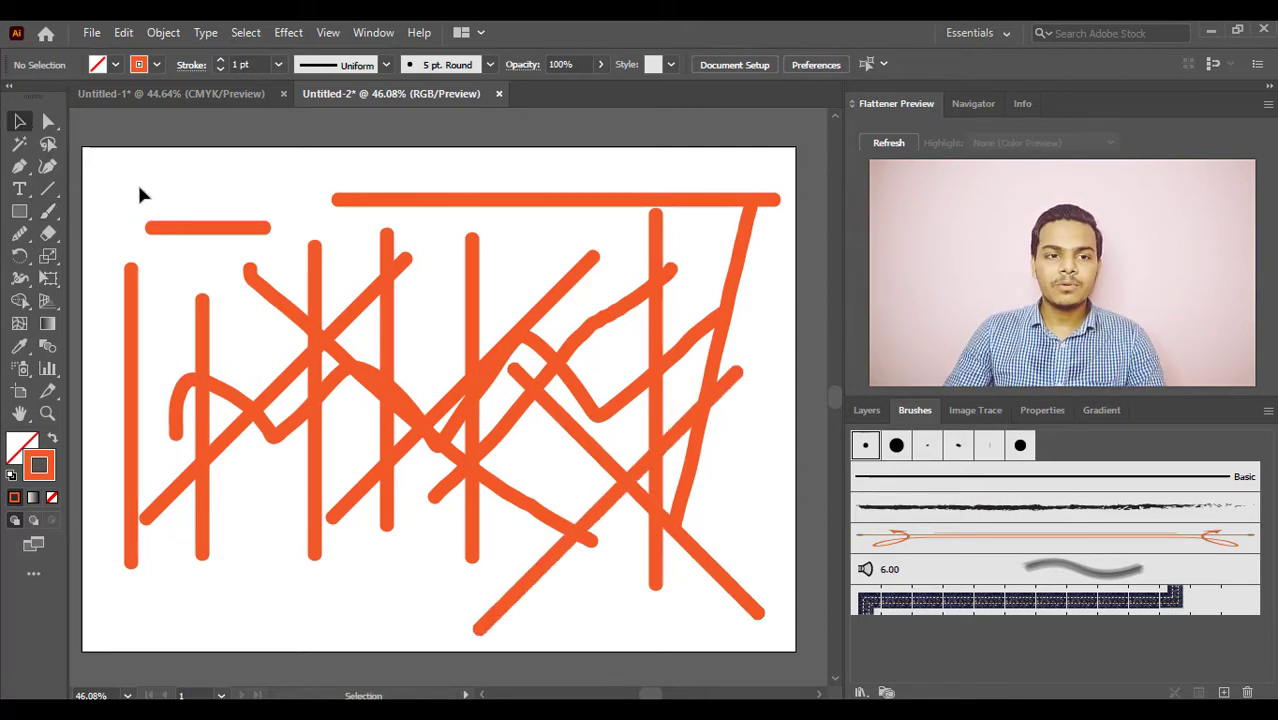
mouse_move(118, 182)
left_mouse_down()
mouse_move(506, 438)
mouse_move(750, 567)
left_mouse_up()
key("Delete")
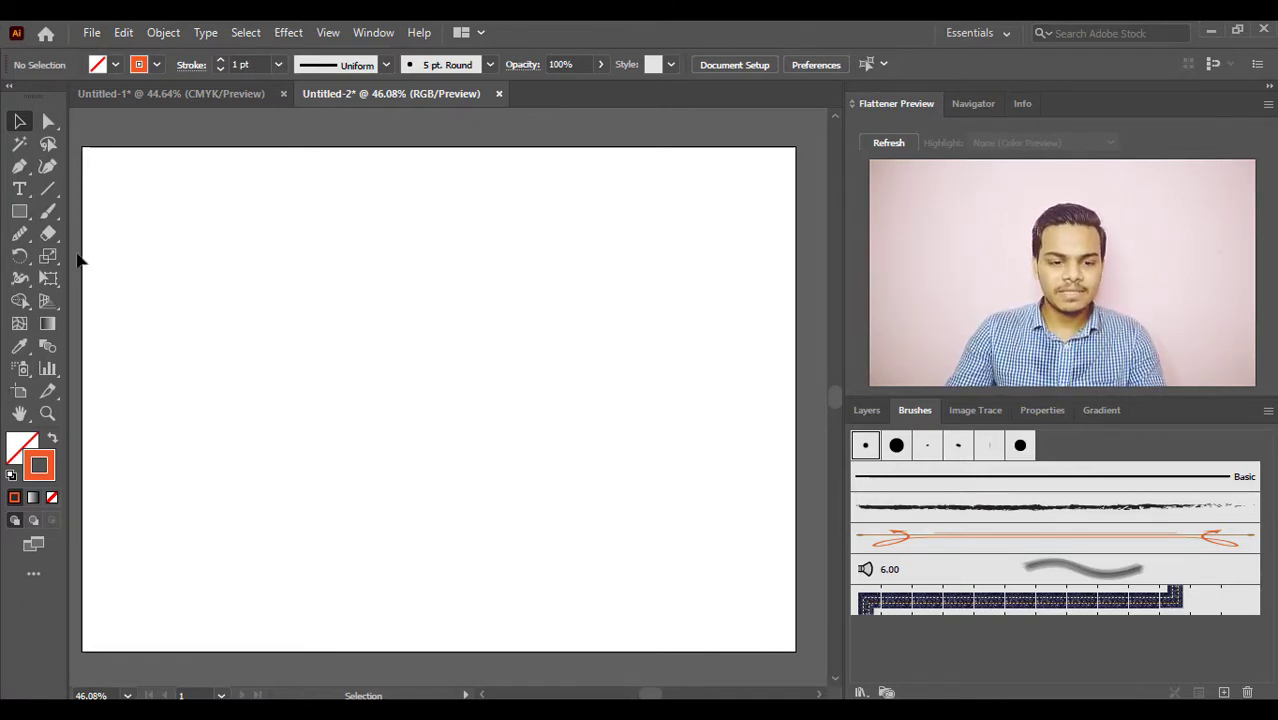
- Paint constrained straight strokes: one vertical near the right edge, two horizontal near the bottom and one rising 45° diagonal from the lower left
left_click(46, 214)
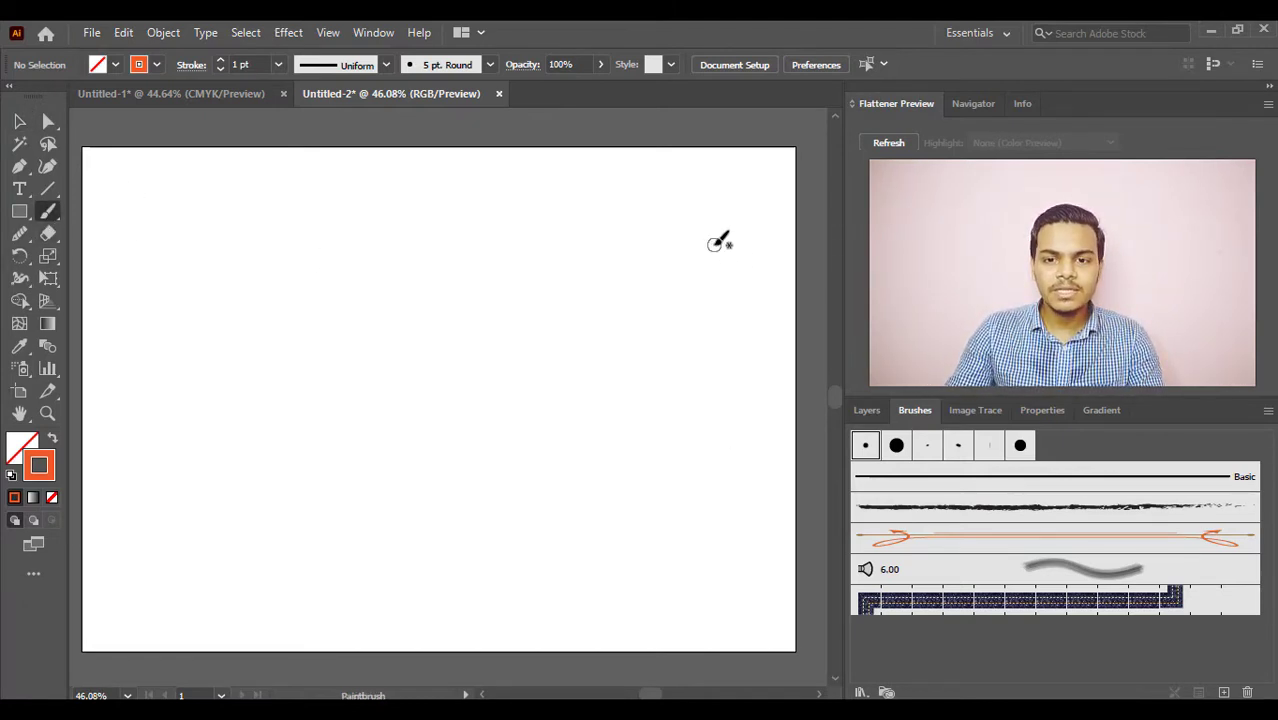
left_click_drag(713, 234, 713, 600)
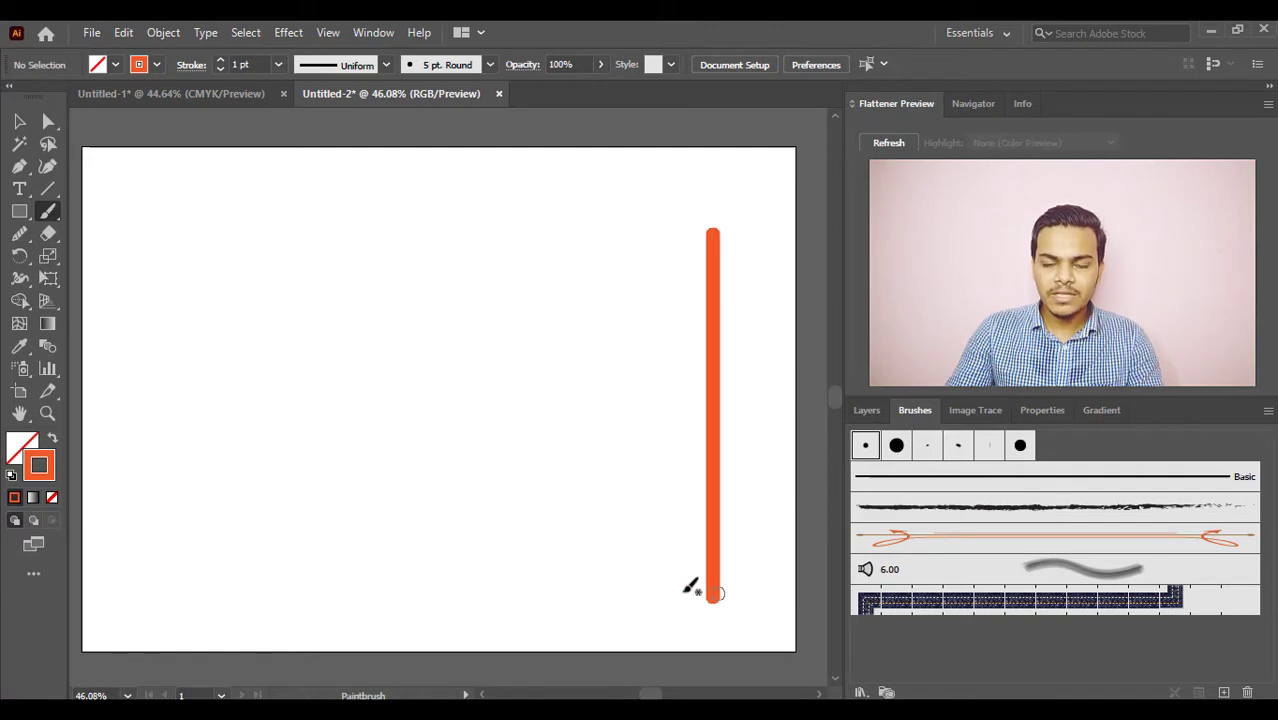
mouse_move(133, 558)
left_mouse_down()
mouse_move(416, 563)
mouse_move(779, 558)
left_mouse_up()
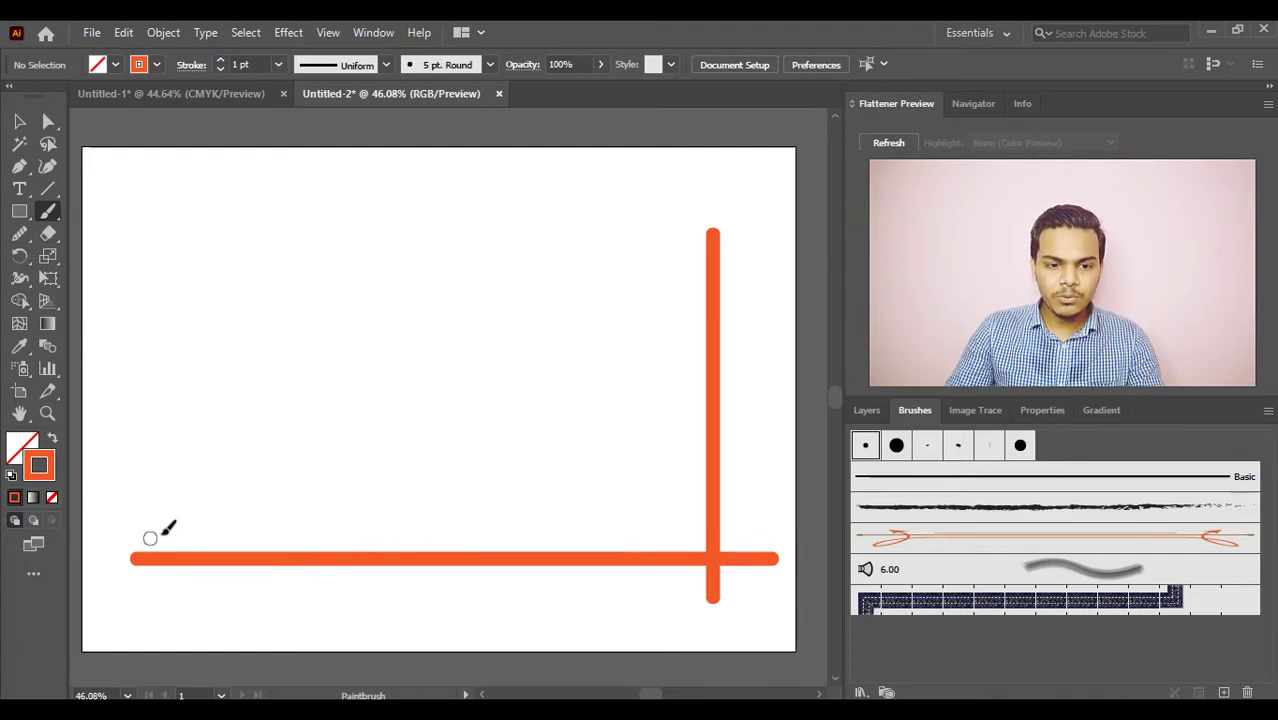
left_click_drag(145, 538, 255, 538)
left_click_drag(258, 468, 677, 478)
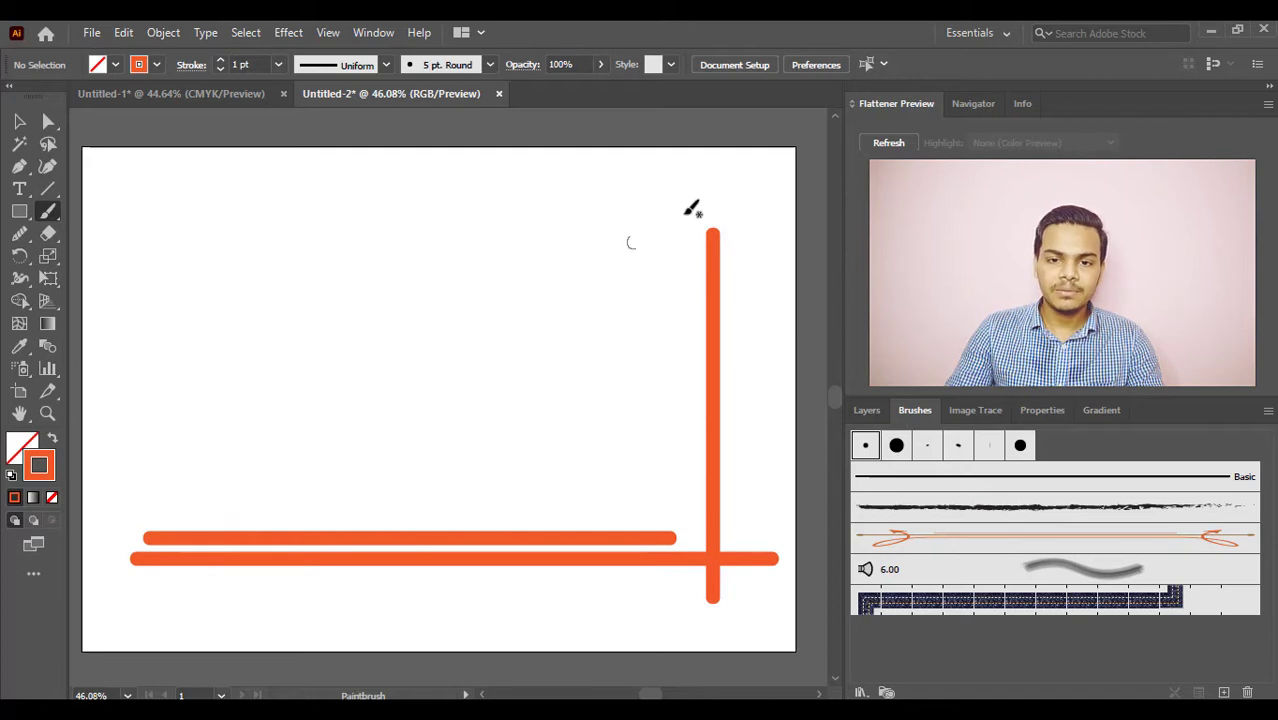
mouse_move(152, 611)
left_mouse_down()
mouse_move(252, 517)
mouse_move(454, 382)
mouse_move(630, 202)
left_mouse_up()
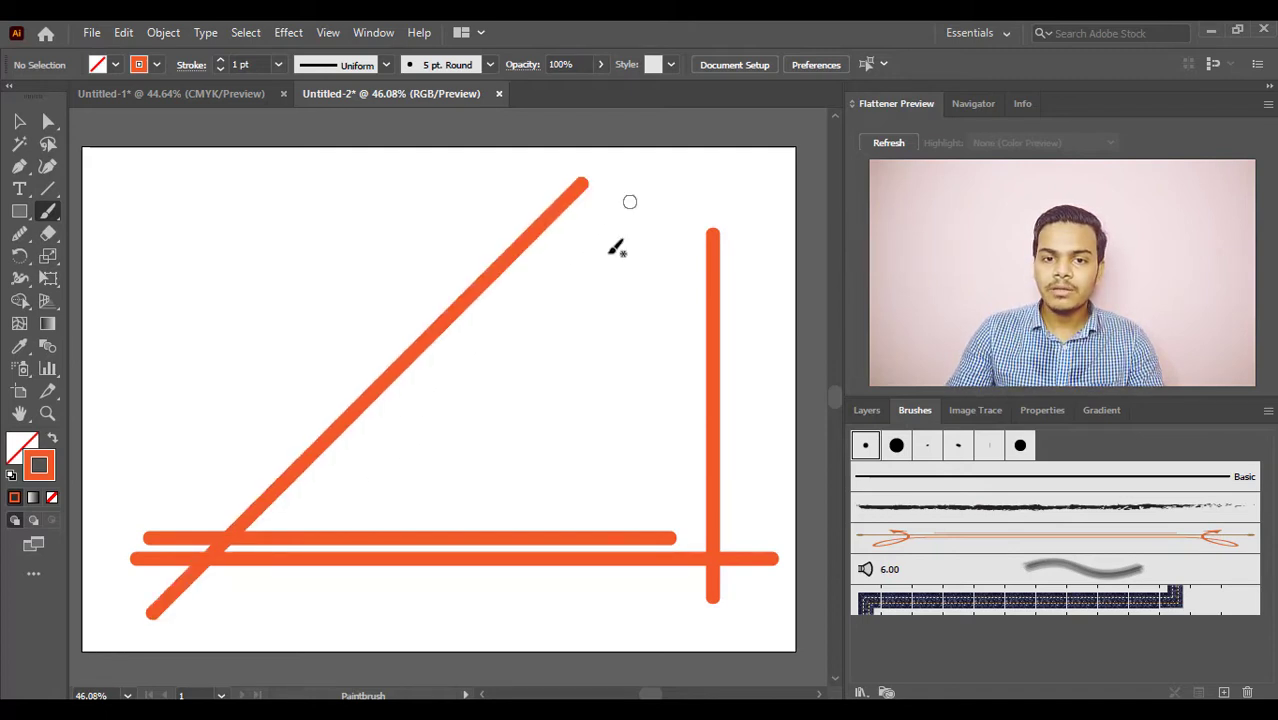
- Paint four more constrained straight strokes: two vertical ones in the left half and two parallel rising 45° diagonals to their right
mouse_move(279, 612)
left_mouse_down()
mouse_move(422, 442)
mouse_move(471, 337)
mouse_move(478, 196)
left_mouse_up()
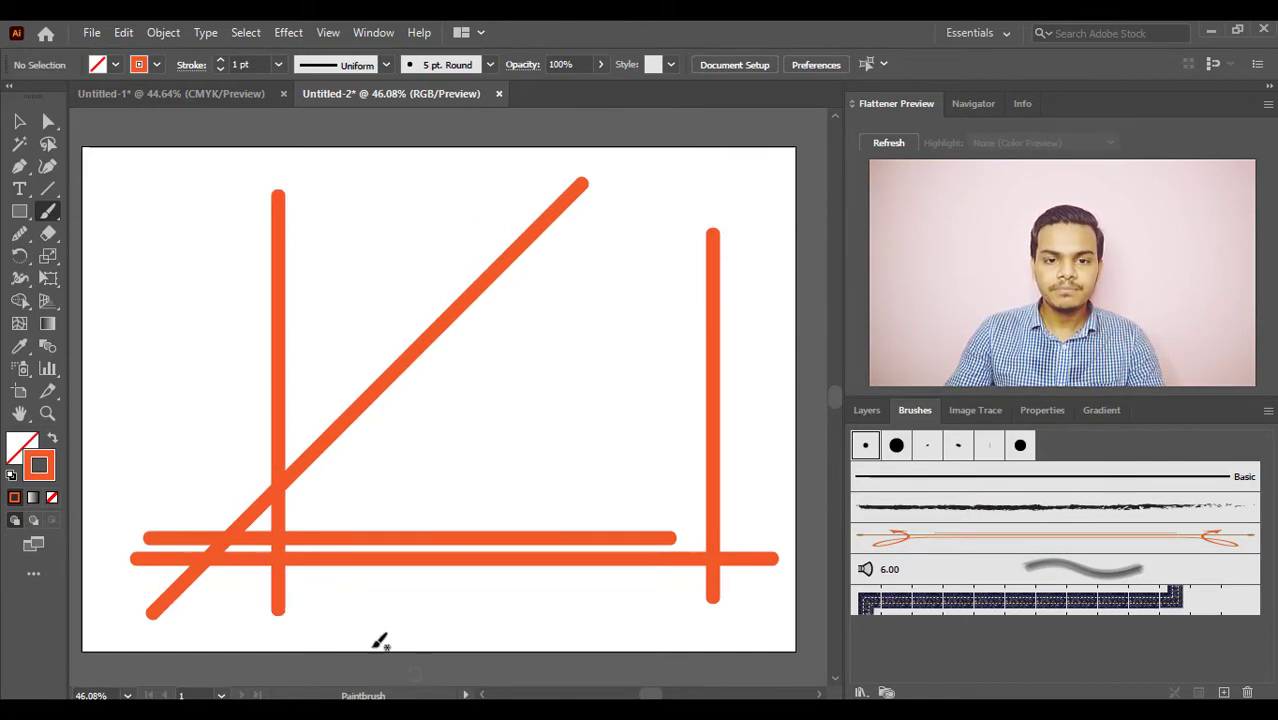
mouse_move(350, 592)
left_mouse_down()
mouse_move(477, 449)
mouse_move(537, 242)
left_mouse_up()
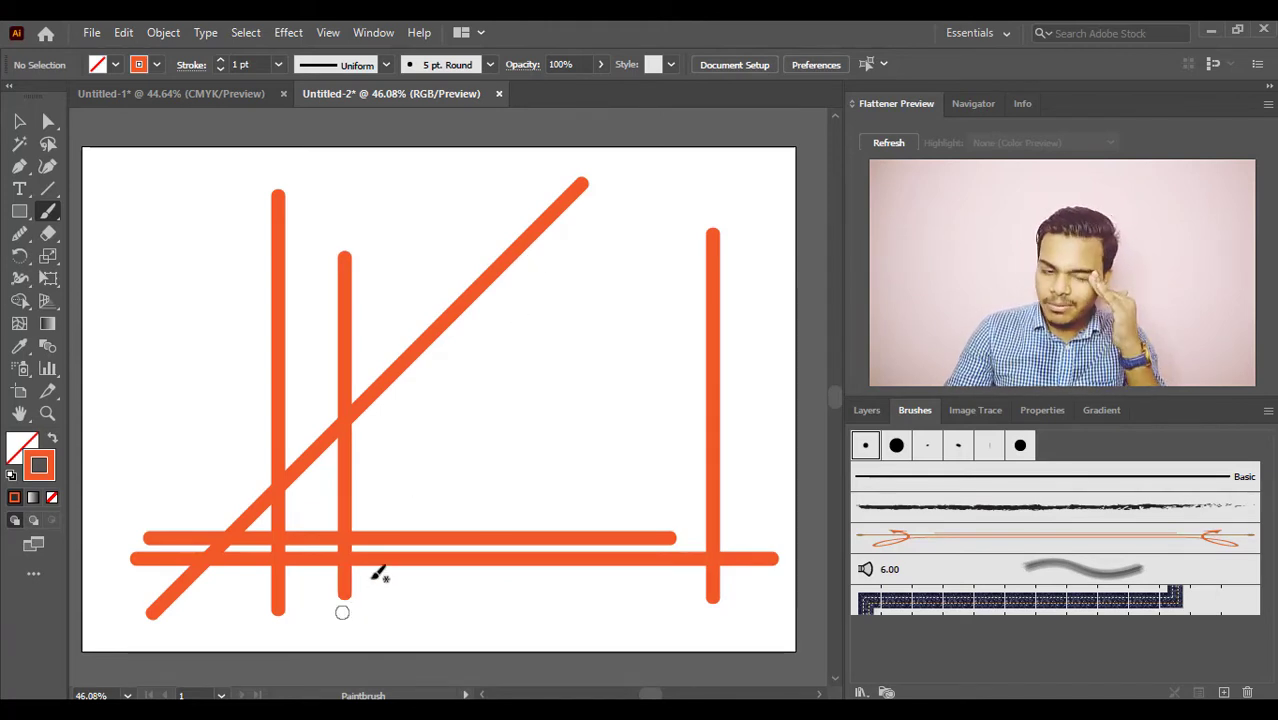
mouse_move(383, 606)
left_mouse_down()
mouse_move(474, 519)
mouse_move(693, 257)
mouse_move(727, 266)
mouse_move(745, 207)
mouse_move(650, 273)
mouse_move(556, 454)
mouse_move(446, 538)
mouse_move(446, 524)
left_mouse_up()
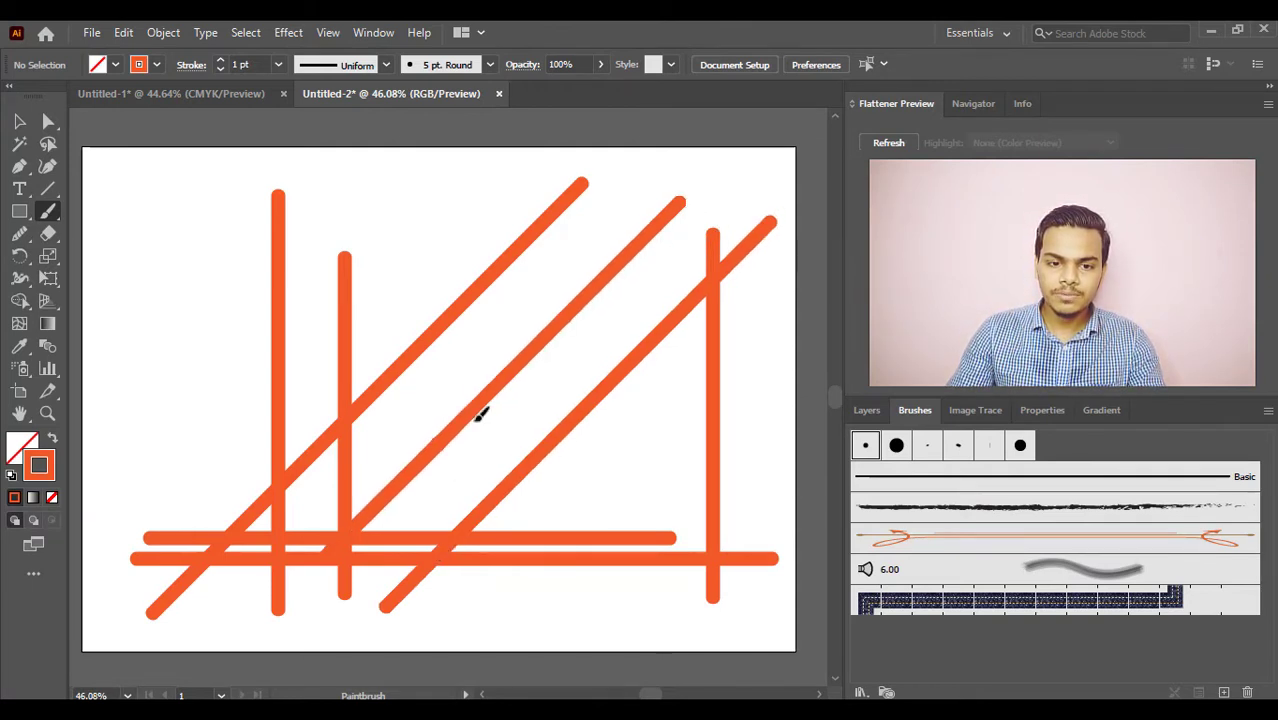
left_click_drag(437, 474, 368, 514)
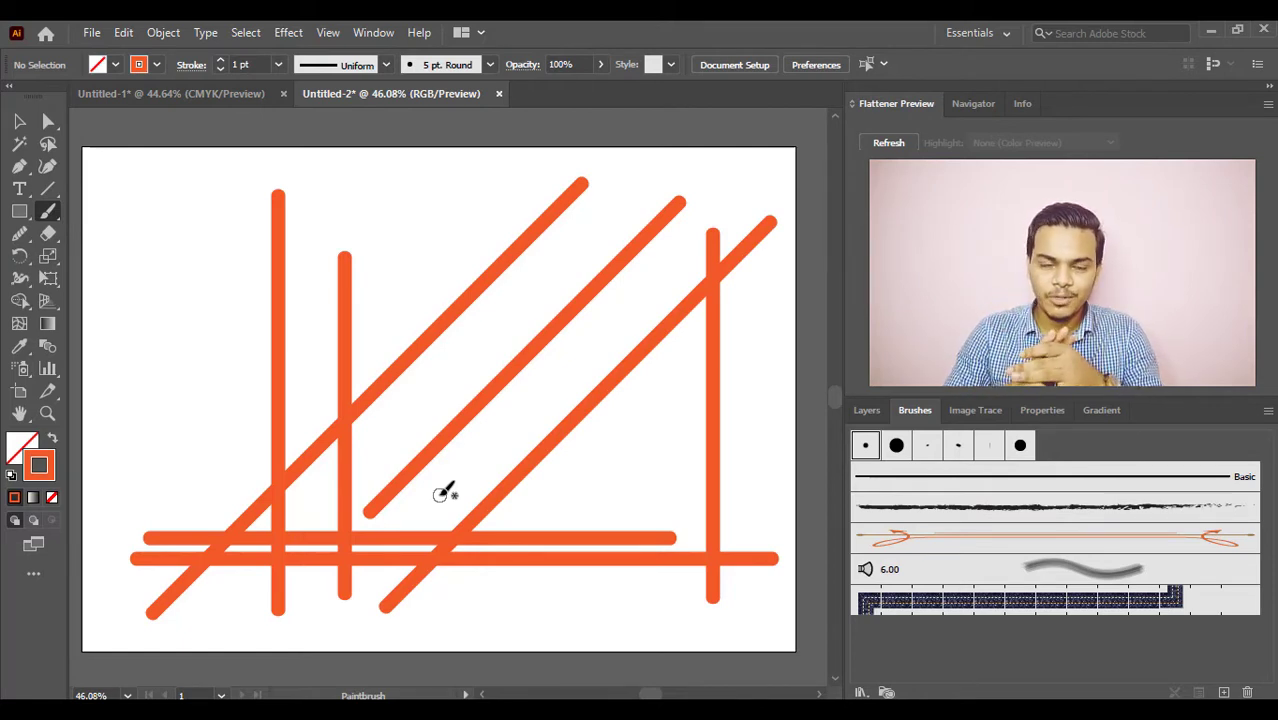
- Select all the vertical, horizontal and diagonal strokes on the artboard and delete them
left_click(19, 121)
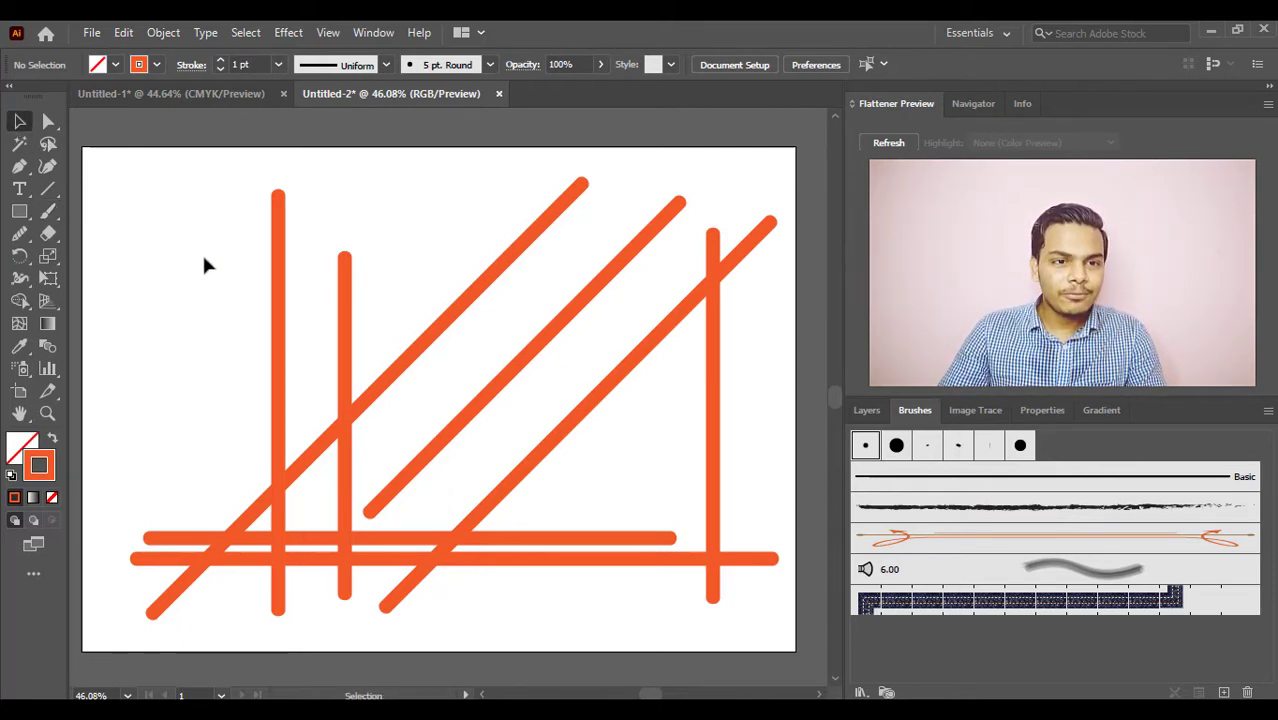
left_click_drag(204, 264, 747, 574)
key("Delete")
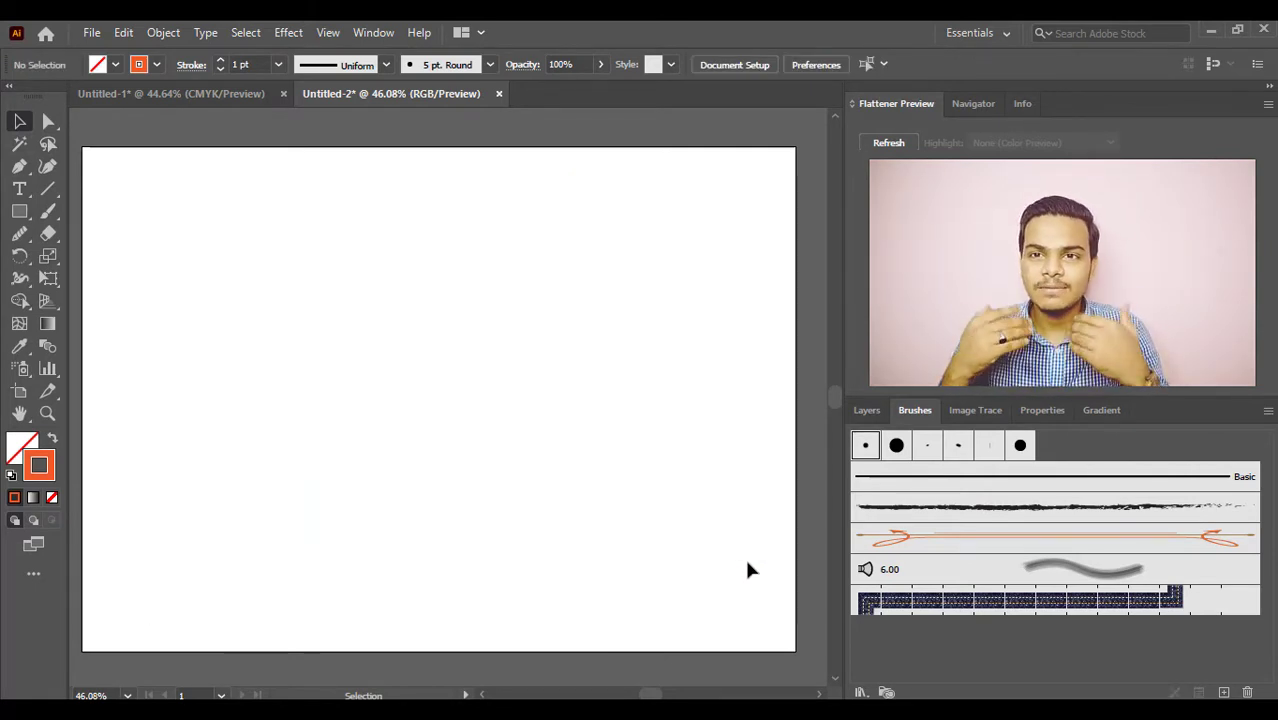
- Paint one large freehand looping outline across the middle of the artboard, continuing its open end to join the upper part
left_click(48, 212)
mouse_move(250, 402)
left_mouse_down()
mouse_move(316, 281)
mouse_move(420, 376)
mouse_move(410, 263)
mouse_move(551, 465)
mouse_move(277, 422)
mouse_move(348, 585)
mouse_move(675, 523)
left_mouse_up()
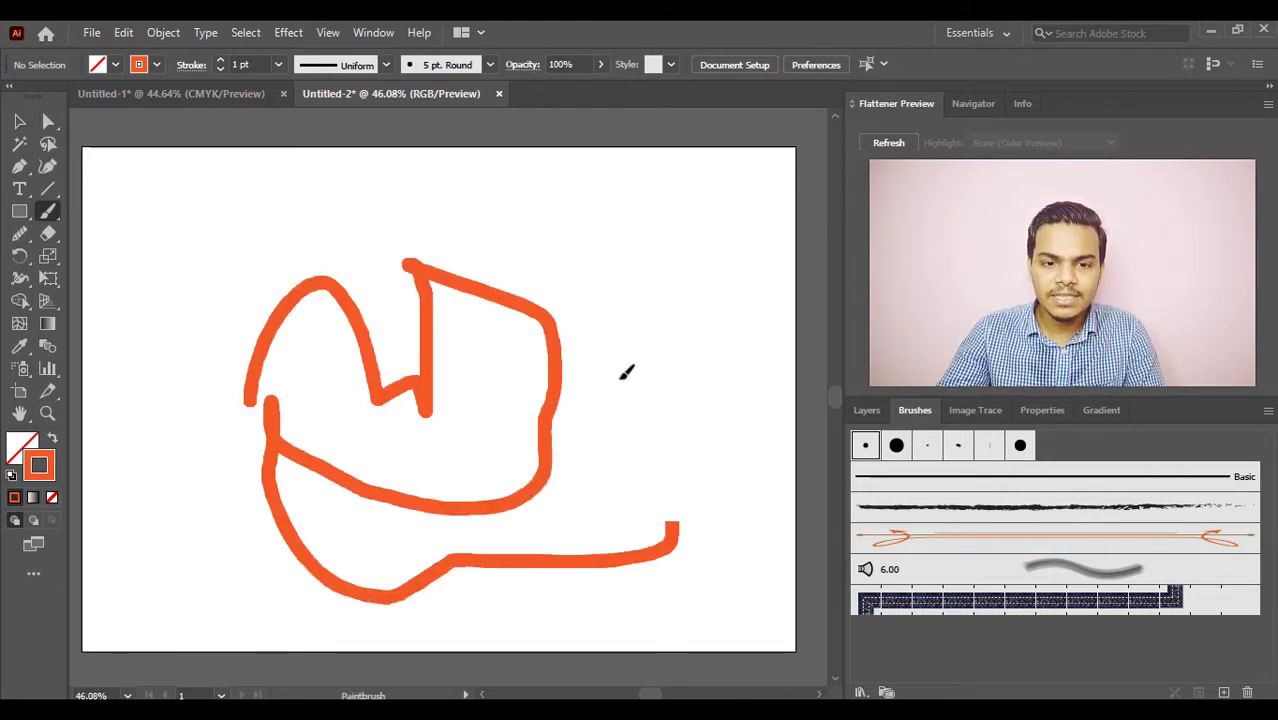
left_click_drag(625, 372, 575, 322)
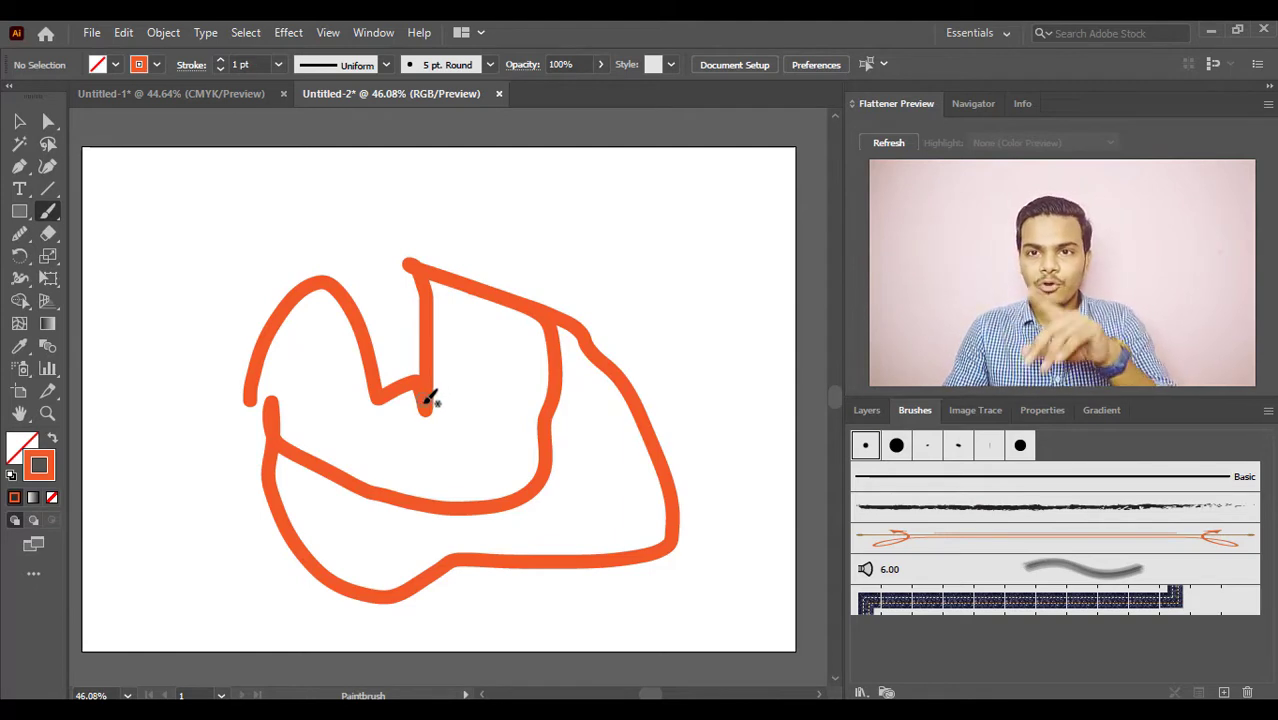
- Select the freehand looping outline and delete it
left_click(19, 121)
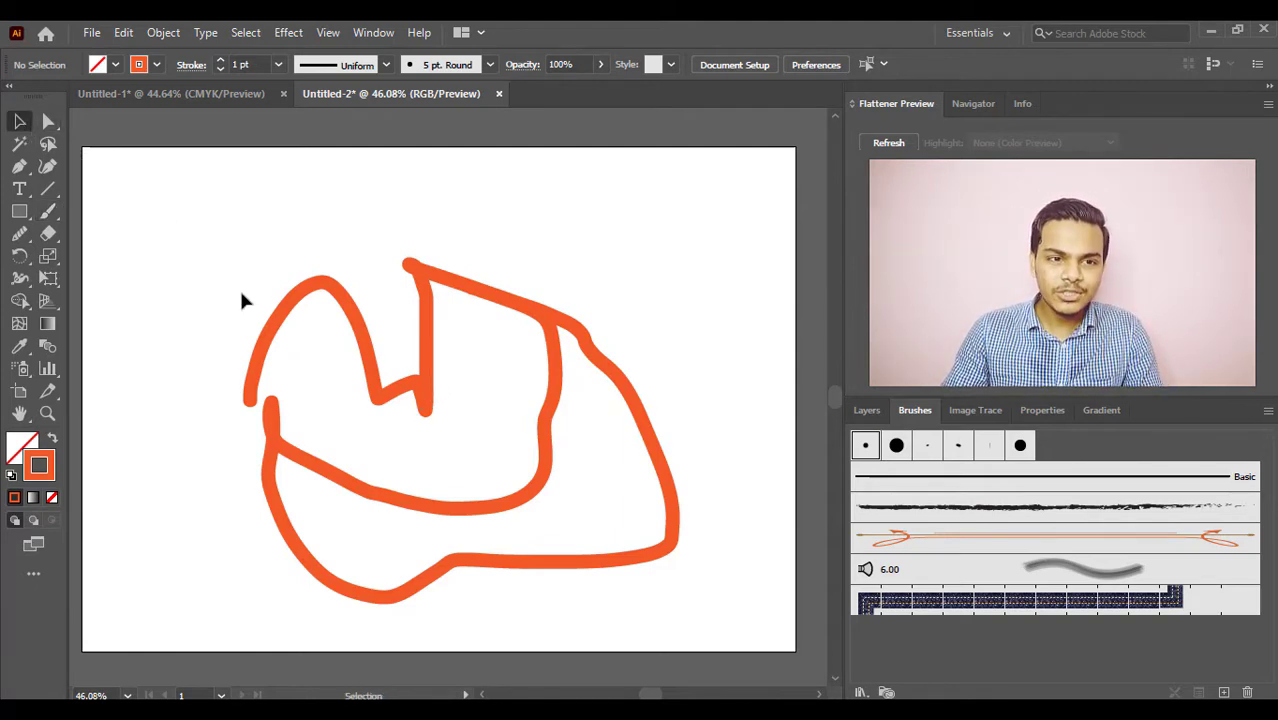
left_click(343, 311)
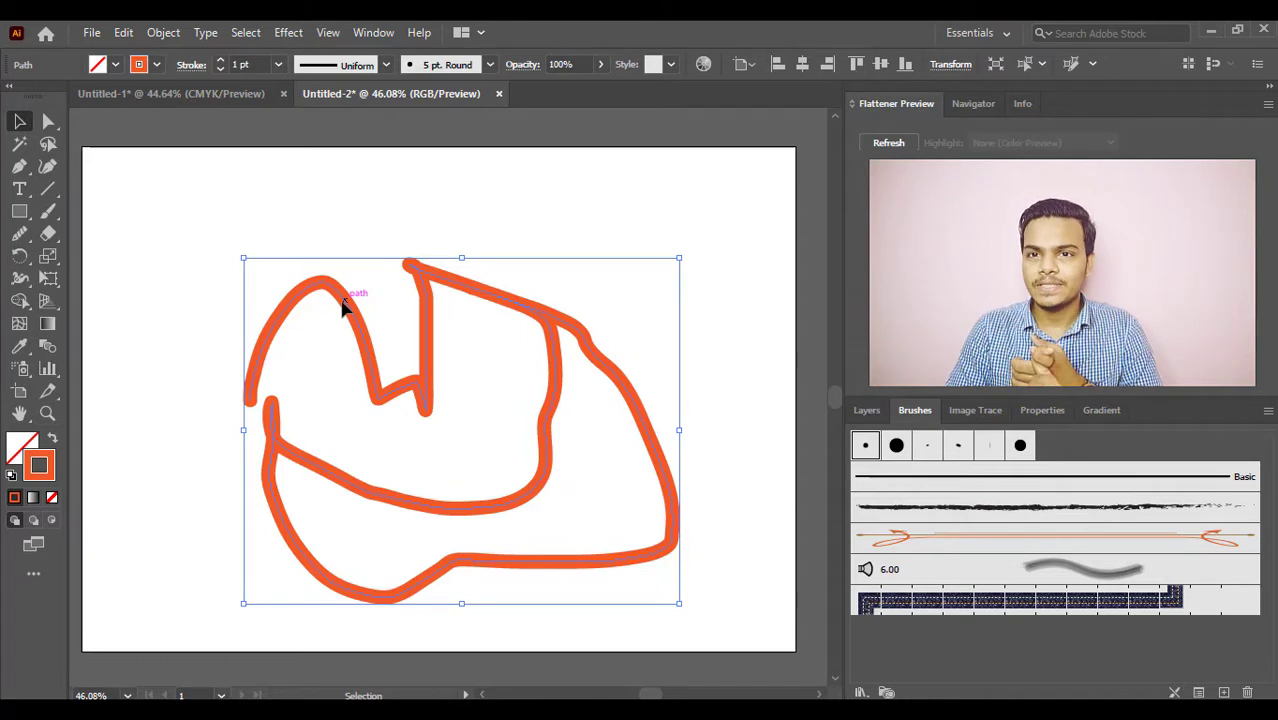
key("Delete")
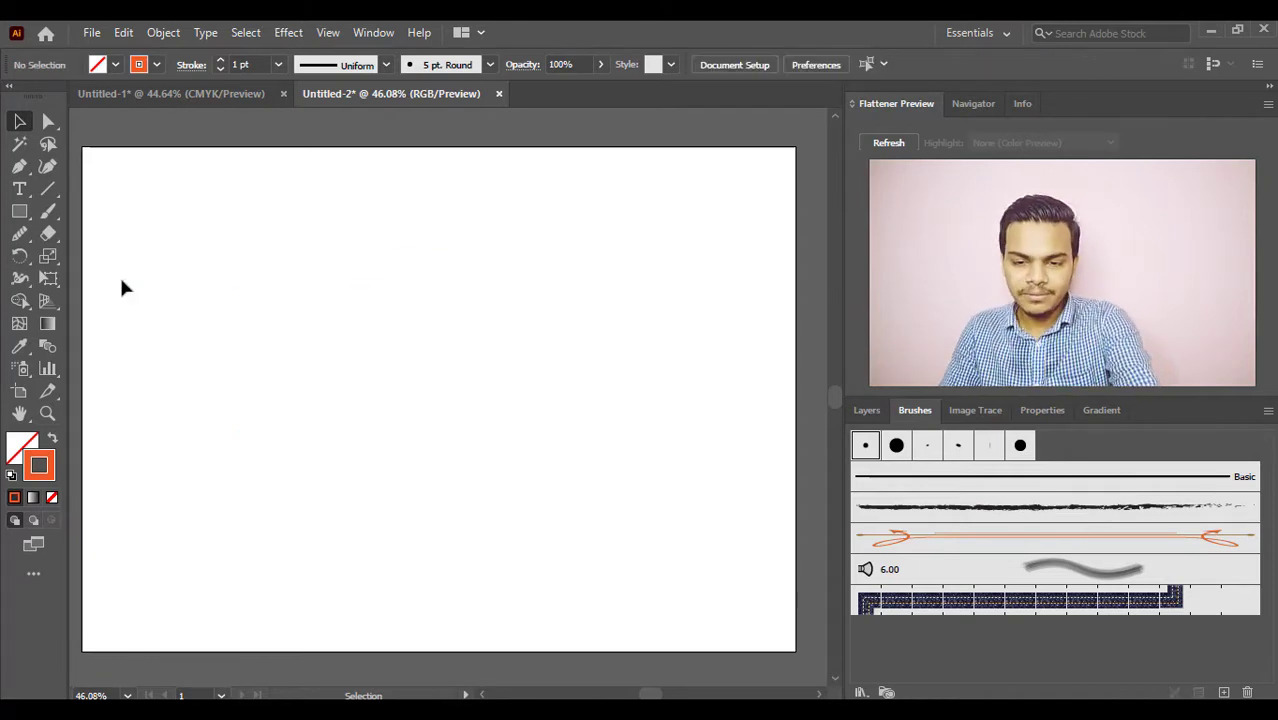
- Turn on Keep Selected in the Paintbrush Tool Options and paint a wavy freehand stroke across the upper half of the artboard
mouse_move(53, 212)
left_mouse_down()
mouse_move(110, 208)
mouse_move(90, 211)
left_mouse_up()
double_click(48, 213)
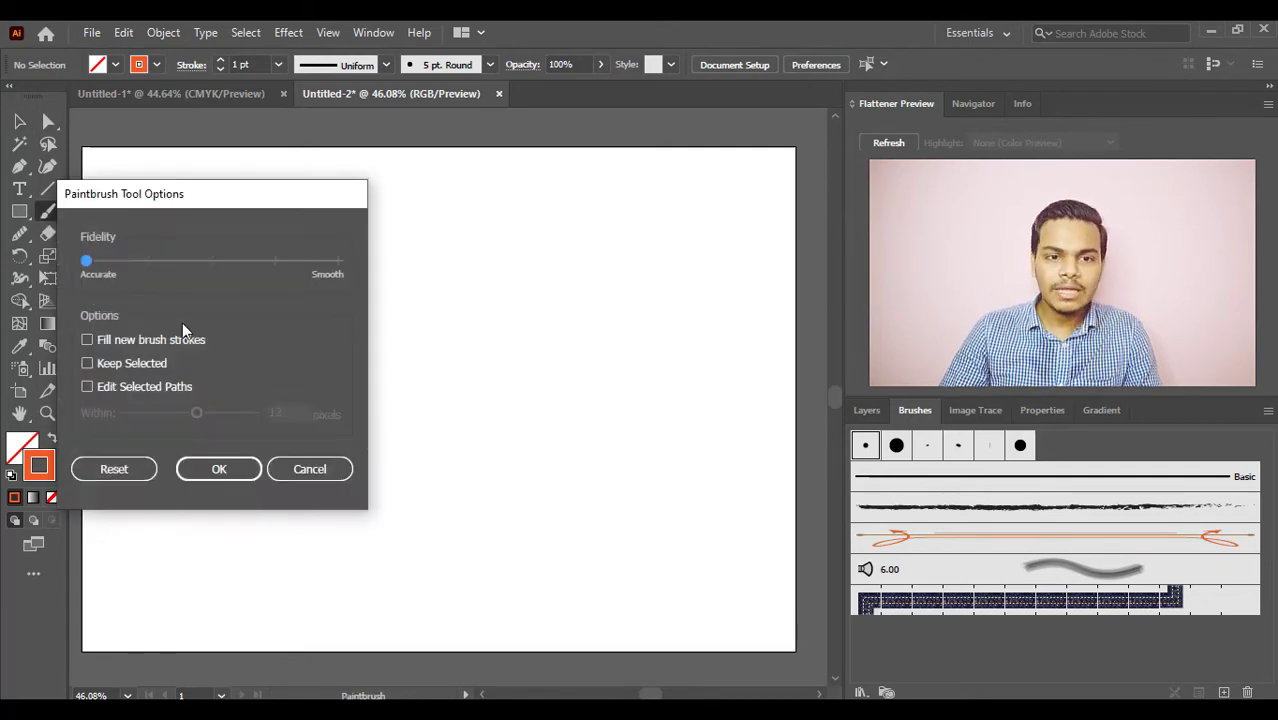
left_click_drag(185, 196, 411, 196)
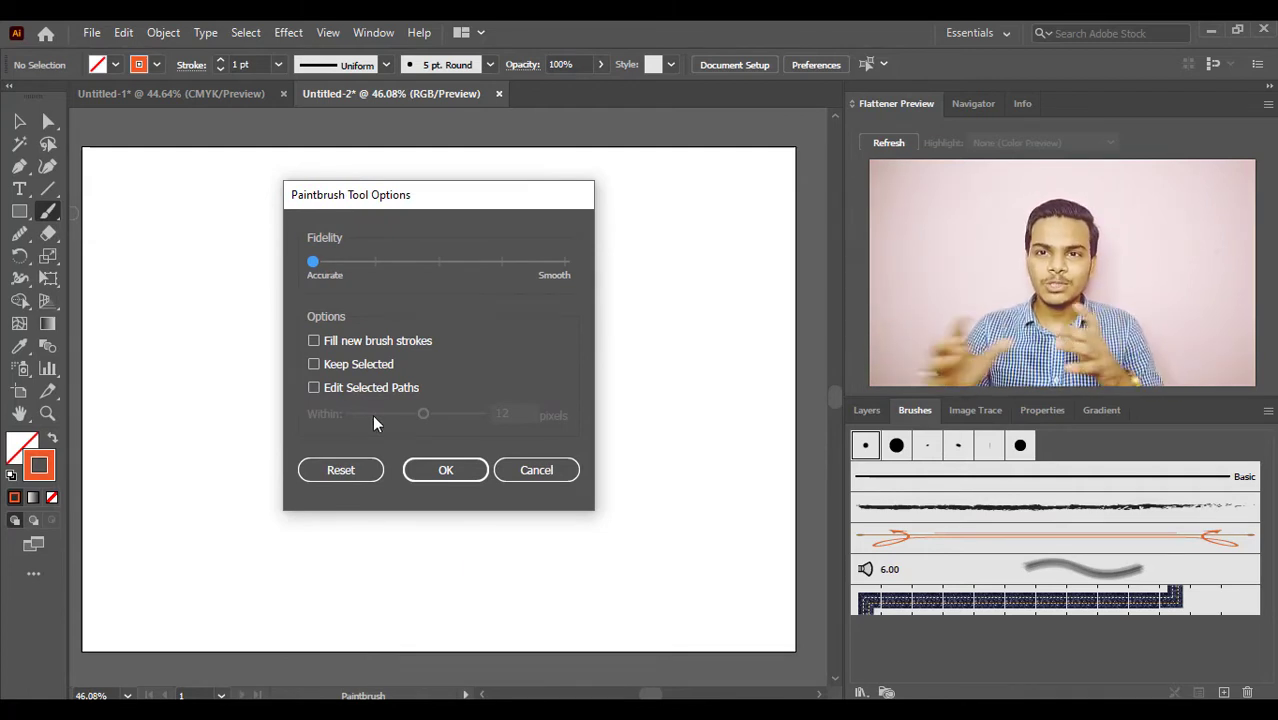
left_click(314, 364)
left_click(445, 469)
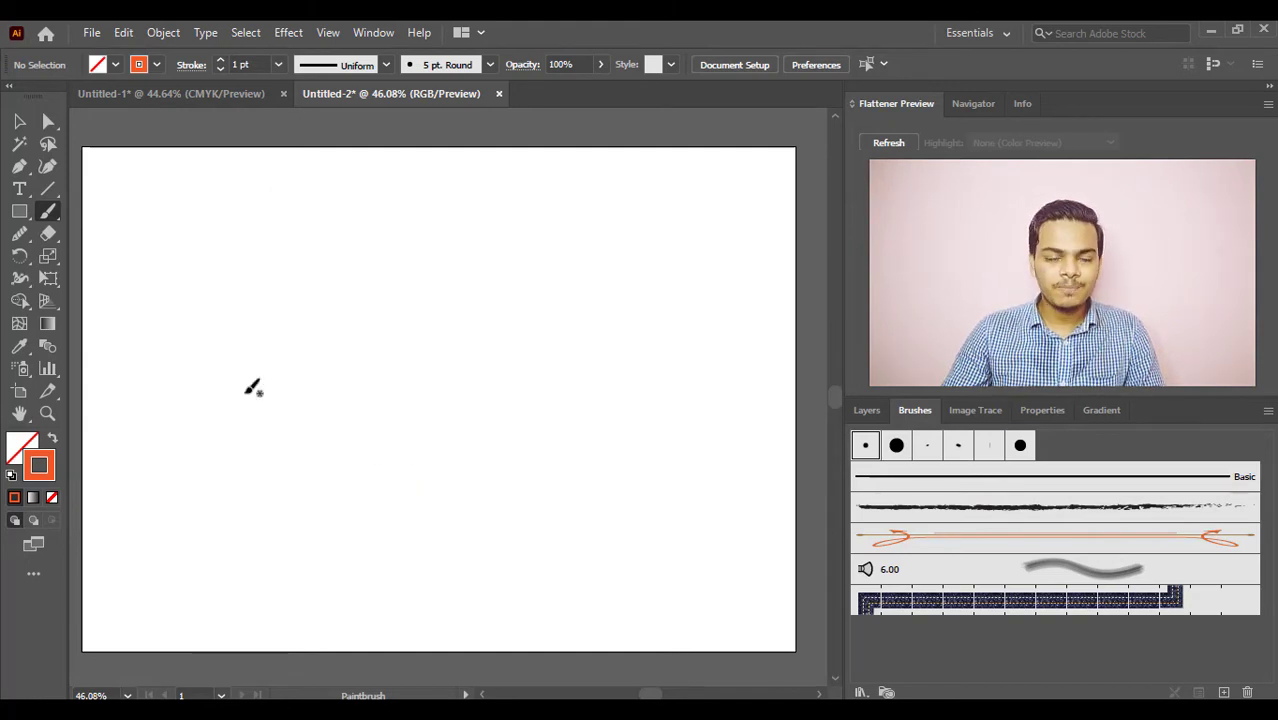
mouse_move(176, 371)
left_mouse_down()
mouse_move(203, 320)
mouse_move(251, 364)
mouse_move(331, 323)
mouse_move(398, 348)
mouse_move(543, 307)
mouse_move(643, 336)
mouse_move(684, 282)
mouse_move(685, 224)
left_mouse_up()
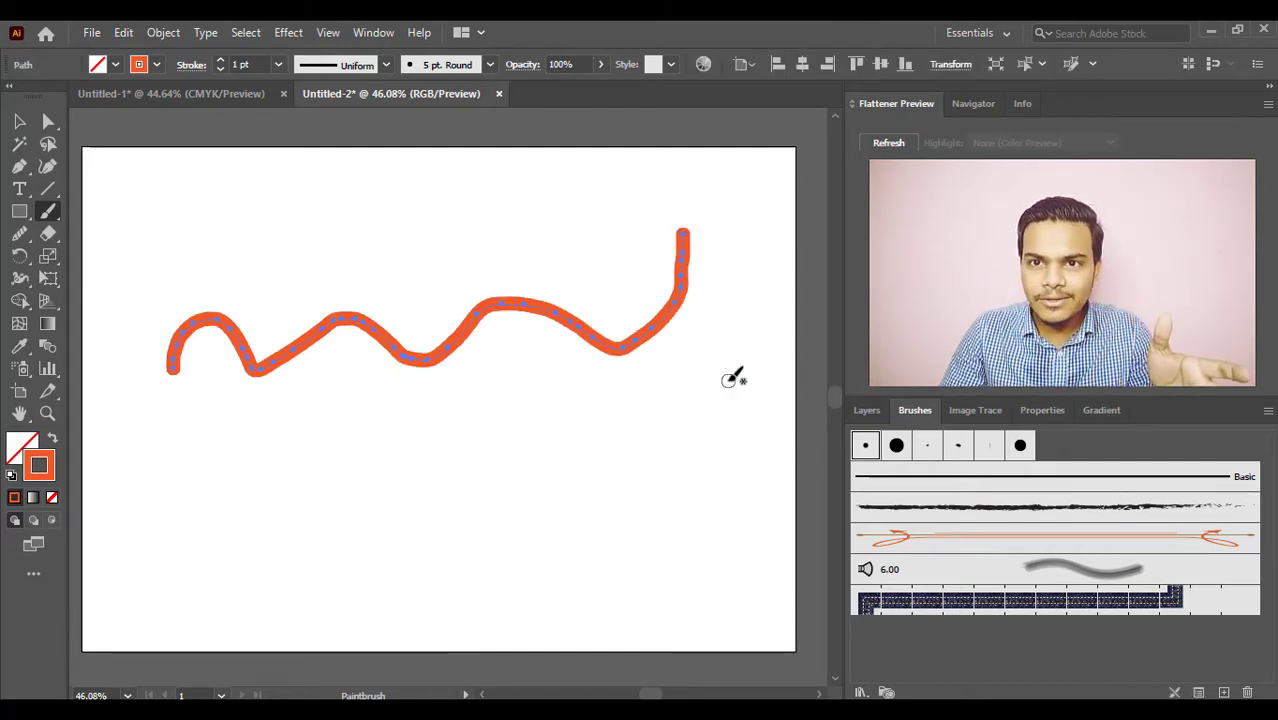
- Recolour the selected wavy stroke, trying red and settling on dark blue
left_click(156, 64)
left_click(128, 108)
left_click(65, 97)
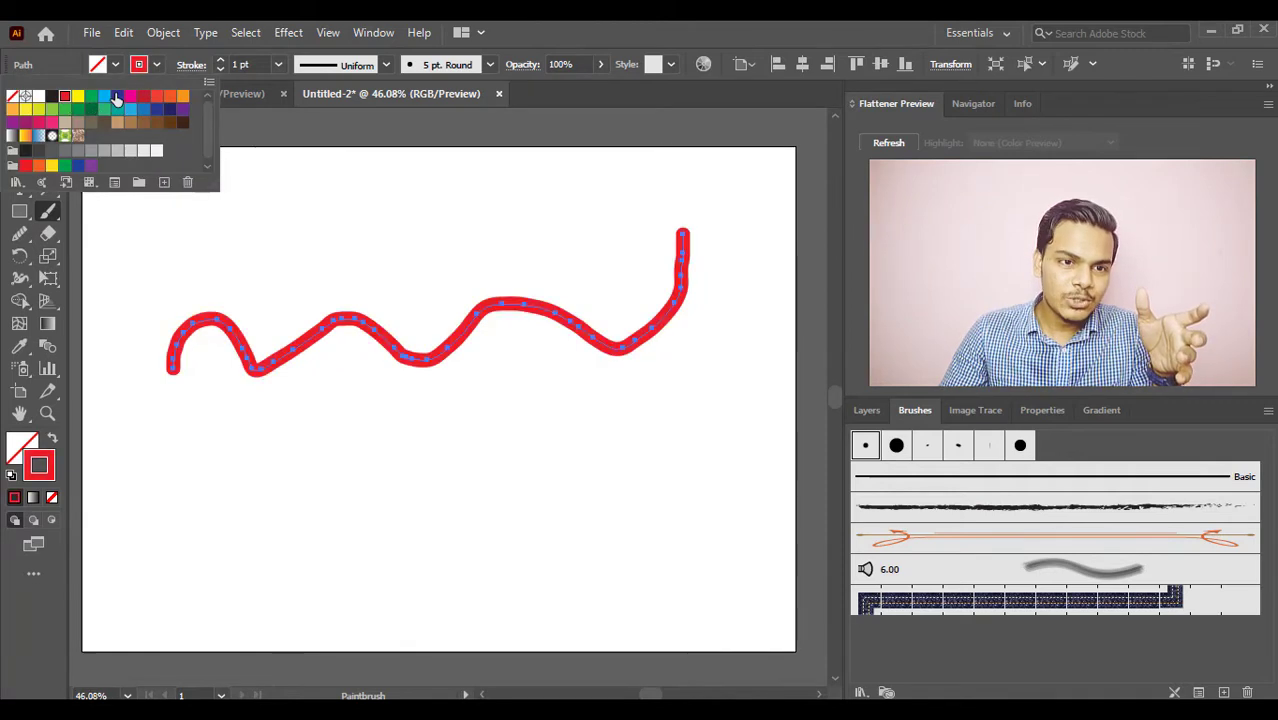
left_click(118, 96)
left_click(157, 65)
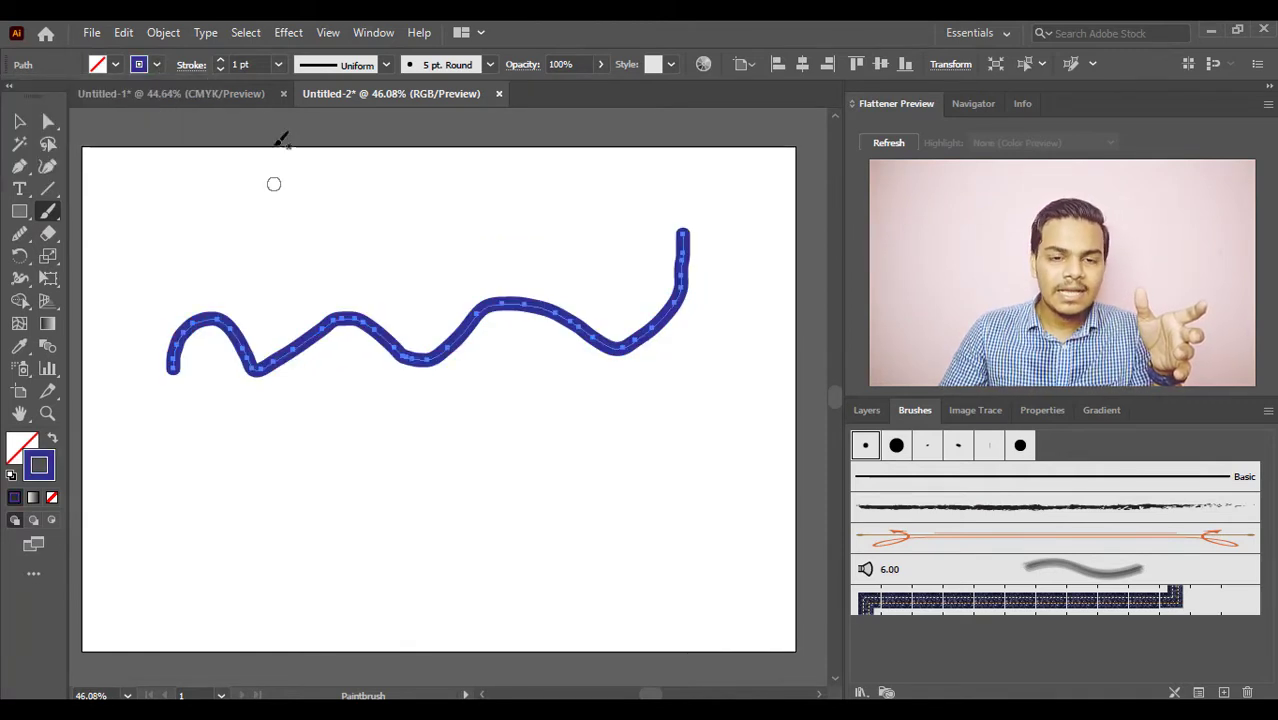
- Set the selected stroke's weight to 2 pt and paint a second wavy stroke below it
left_click(218, 61)
left_click(218, 61)
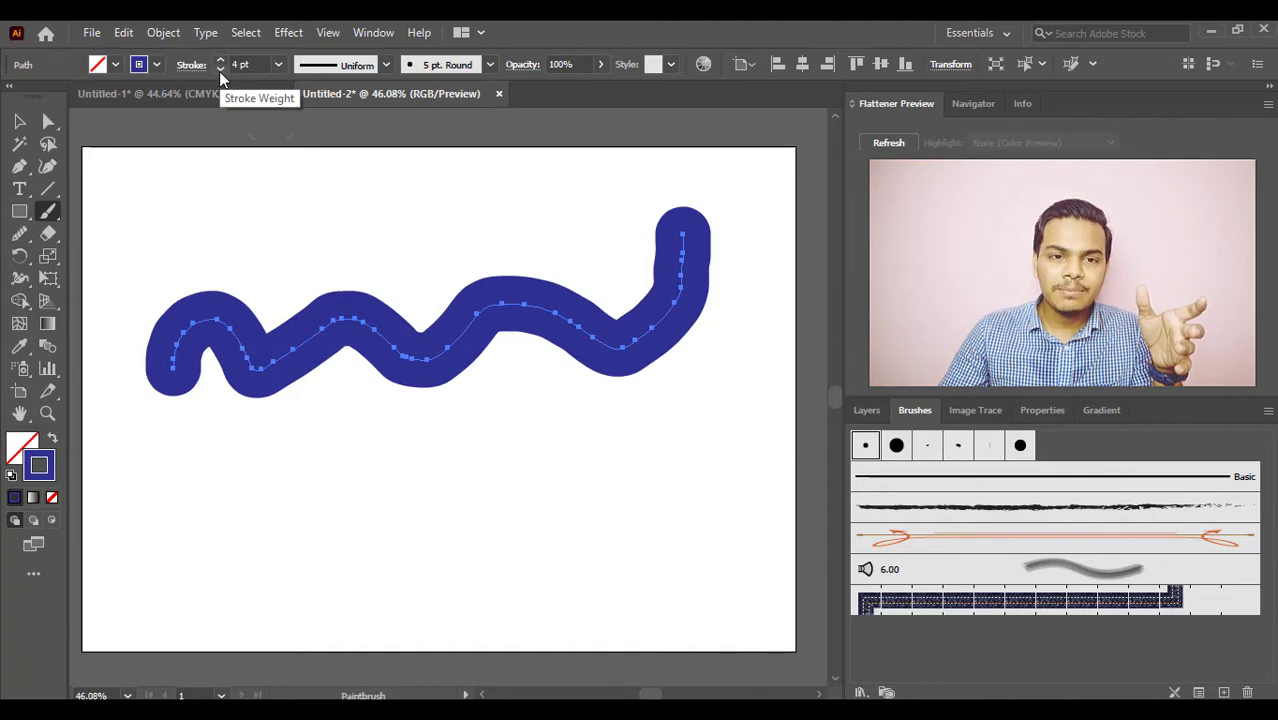
left_click(220, 71)
left_click(220, 71)
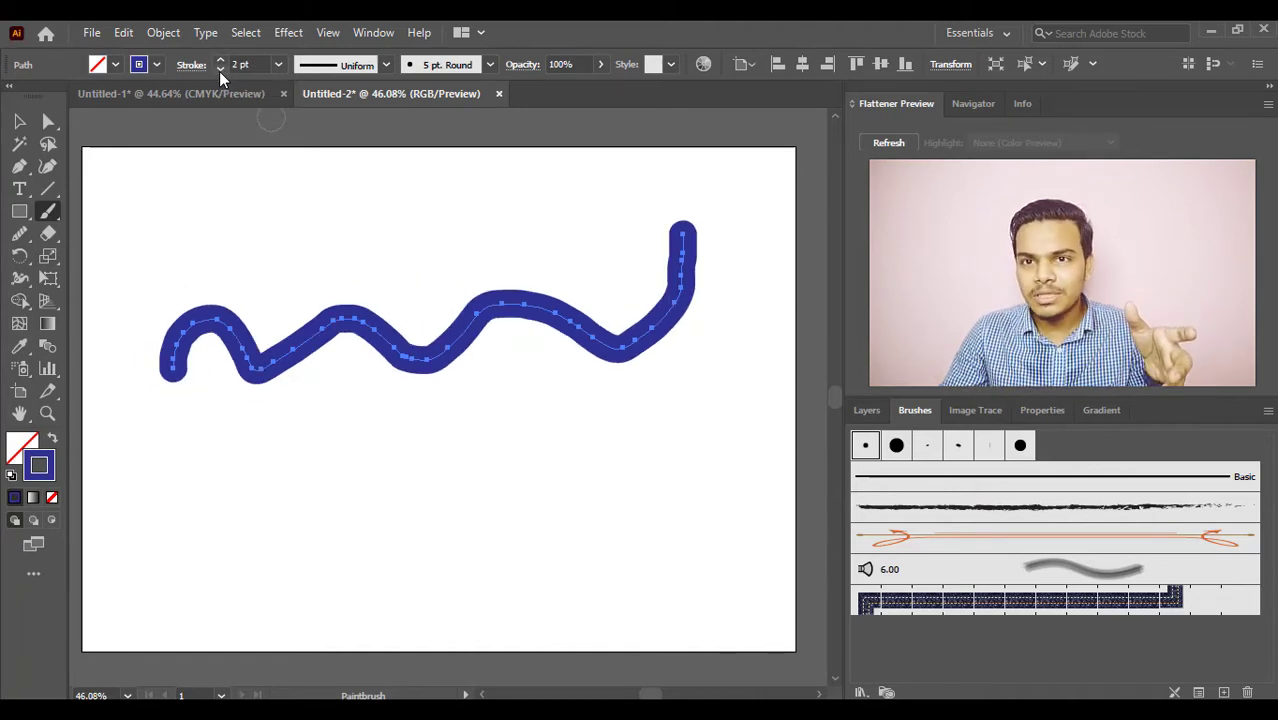
mouse_move(209, 562)
left_mouse_down()
mouse_move(244, 474)
mouse_move(298, 522)
mouse_move(334, 508)
mouse_move(346, 446)
mouse_move(412, 446)
mouse_move(473, 470)
mouse_move(497, 446)
mouse_move(485, 401)
mouse_move(577, 450)
mouse_move(656, 521)
left_mouse_up()
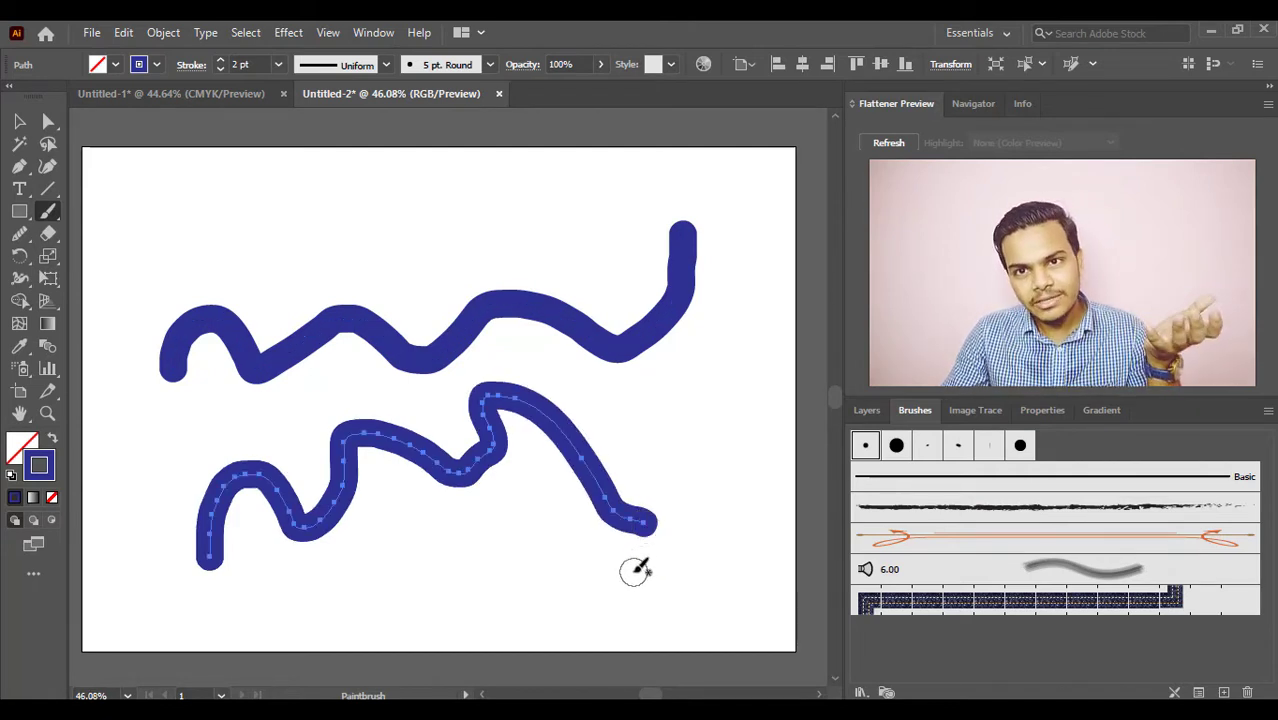
- Turn off Keep Selected in the Paintbrush Tool Options and paint a third wavy stroke above the other two
double_click(56, 216)
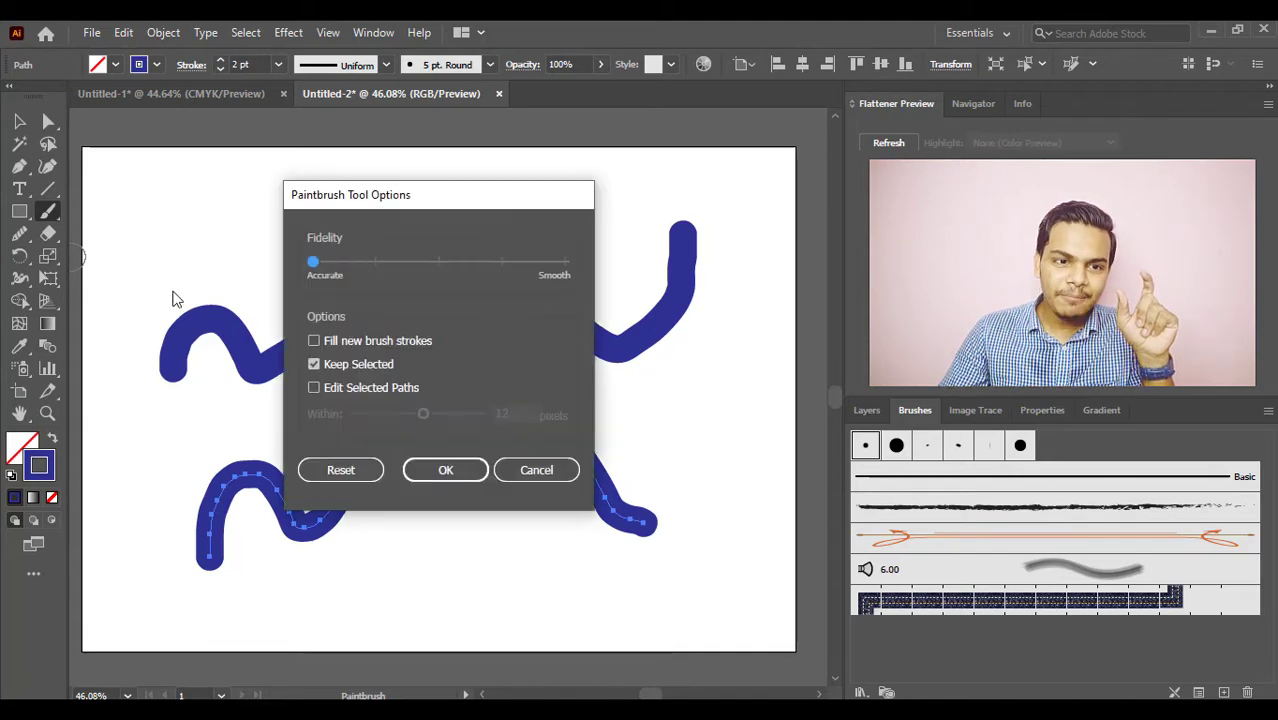
left_click(313, 364)
left_click(445, 470)
mouse_move(200, 265)
left_mouse_down()
mouse_move(296, 272)
mouse_move(451, 248)
mouse_move(556, 202)
mouse_move(621, 203)
left_mouse_up()
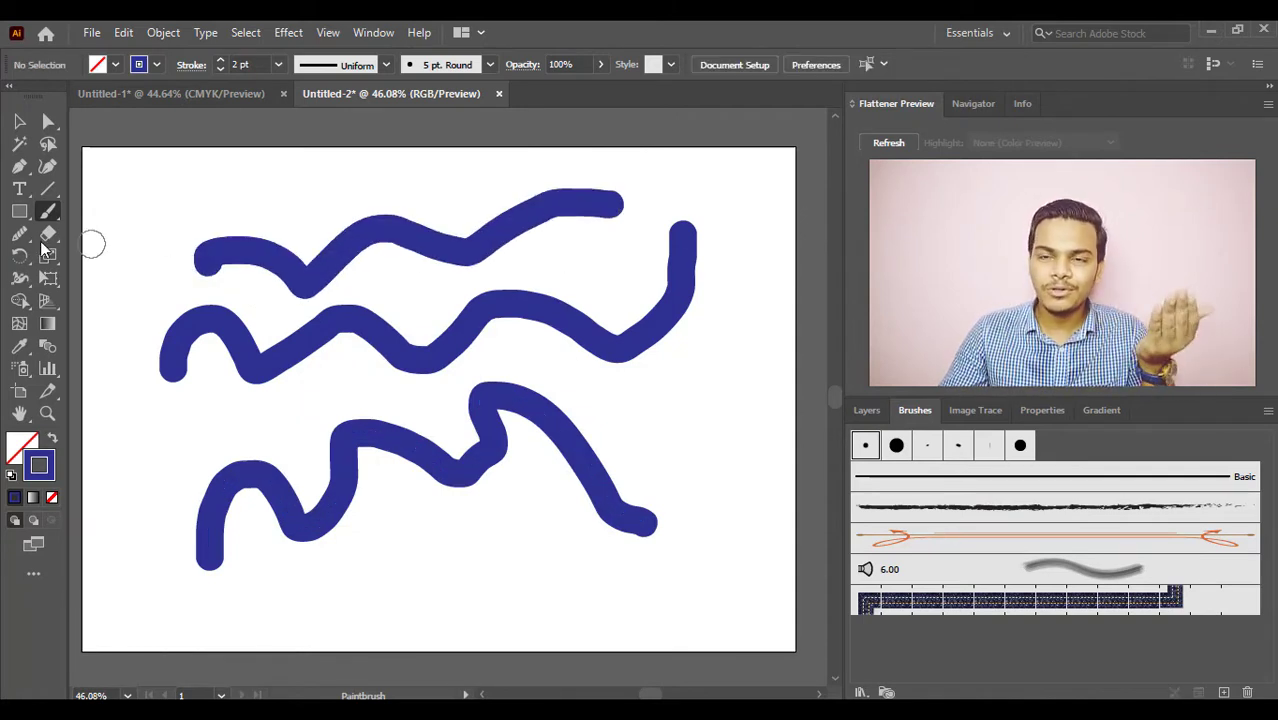
- Select the three dark blue wavy strokes and delete them
left_click(19, 121)
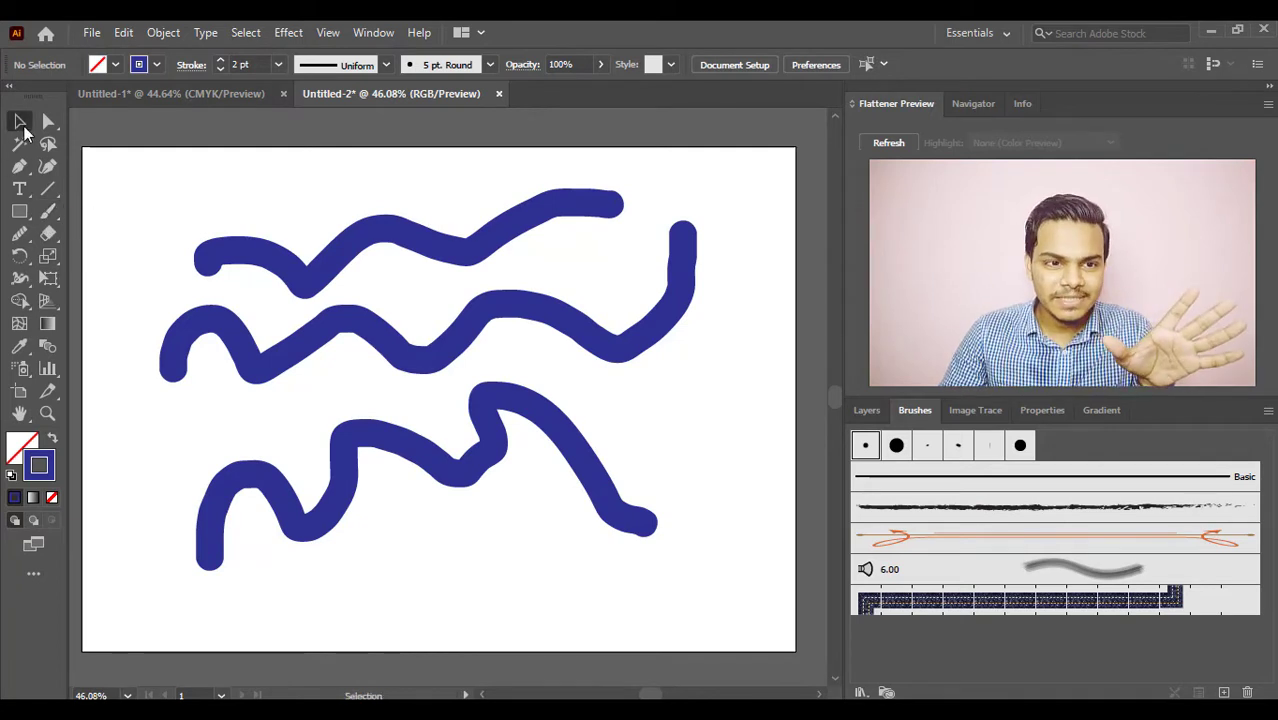
left_click_drag(193, 188, 670, 552)
key("Delete")
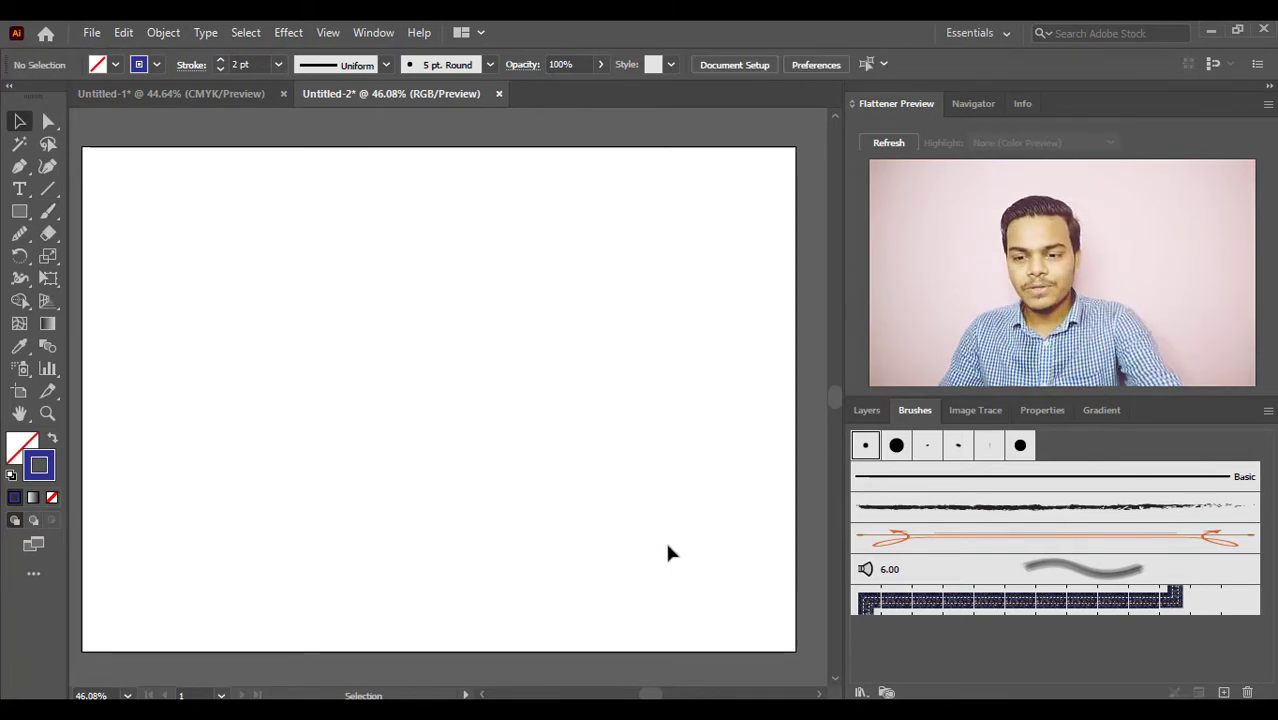
- Paint a wavy stroke across the artboard, and a second one below it with the Paintbrush Fidelity one notch smoother than Accurate
left_click(48, 210)
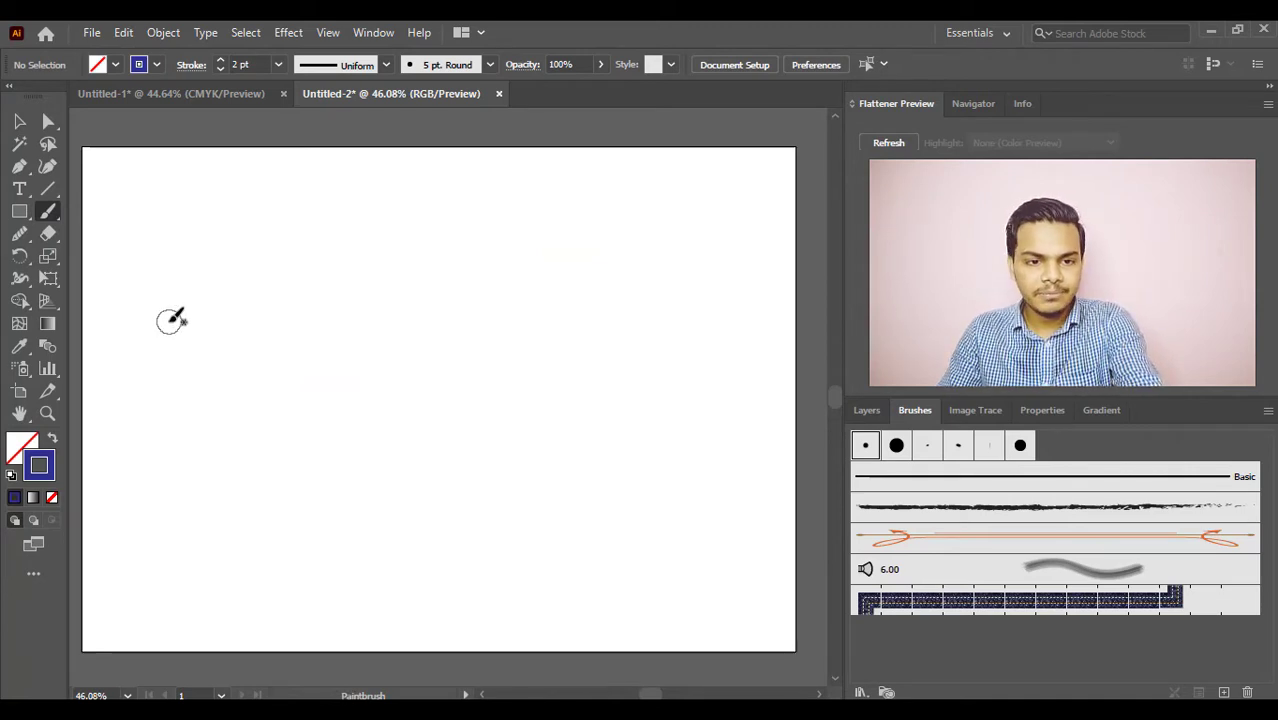
mouse_move(132, 352)
left_mouse_down()
mouse_move(165, 323)
mouse_move(247, 362)
mouse_move(402, 306)
mouse_move(468, 327)
mouse_move(539, 270)
mouse_move(621, 322)
mouse_move(707, 284)
mouse_move(734, 294)
mouse_move(757, 336)
left_mouse_up()
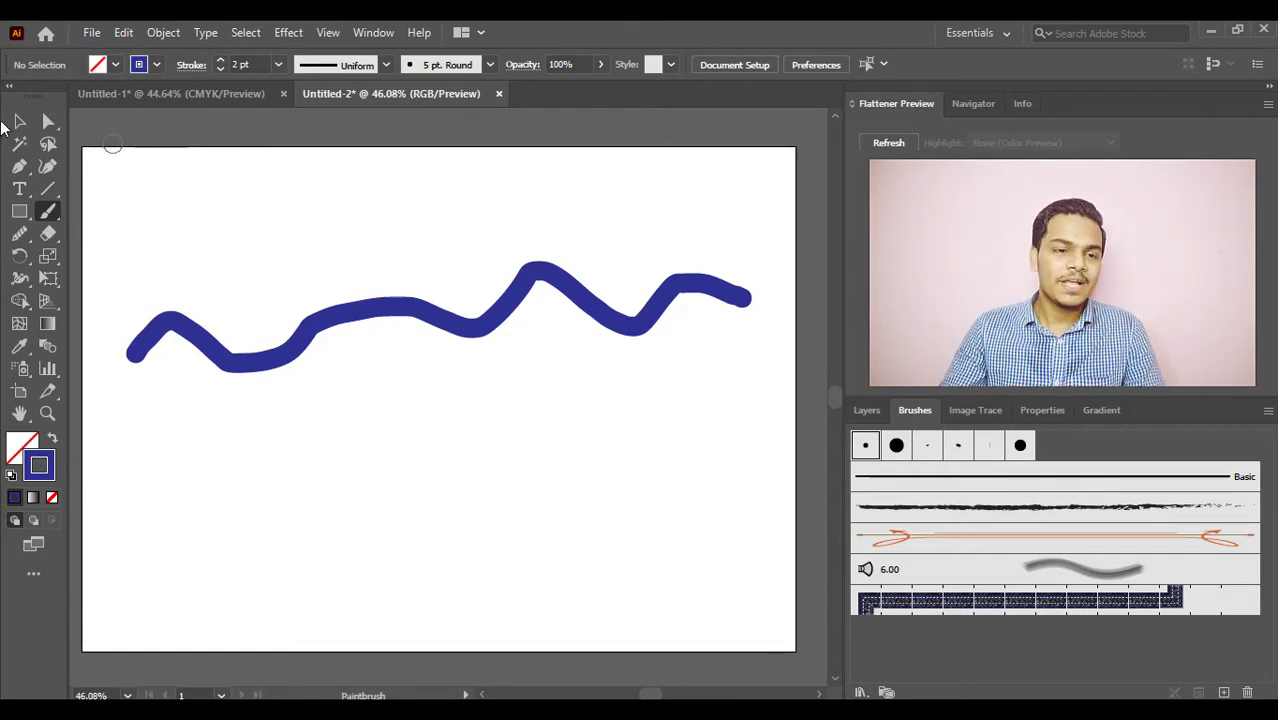
double_click(56, 205)
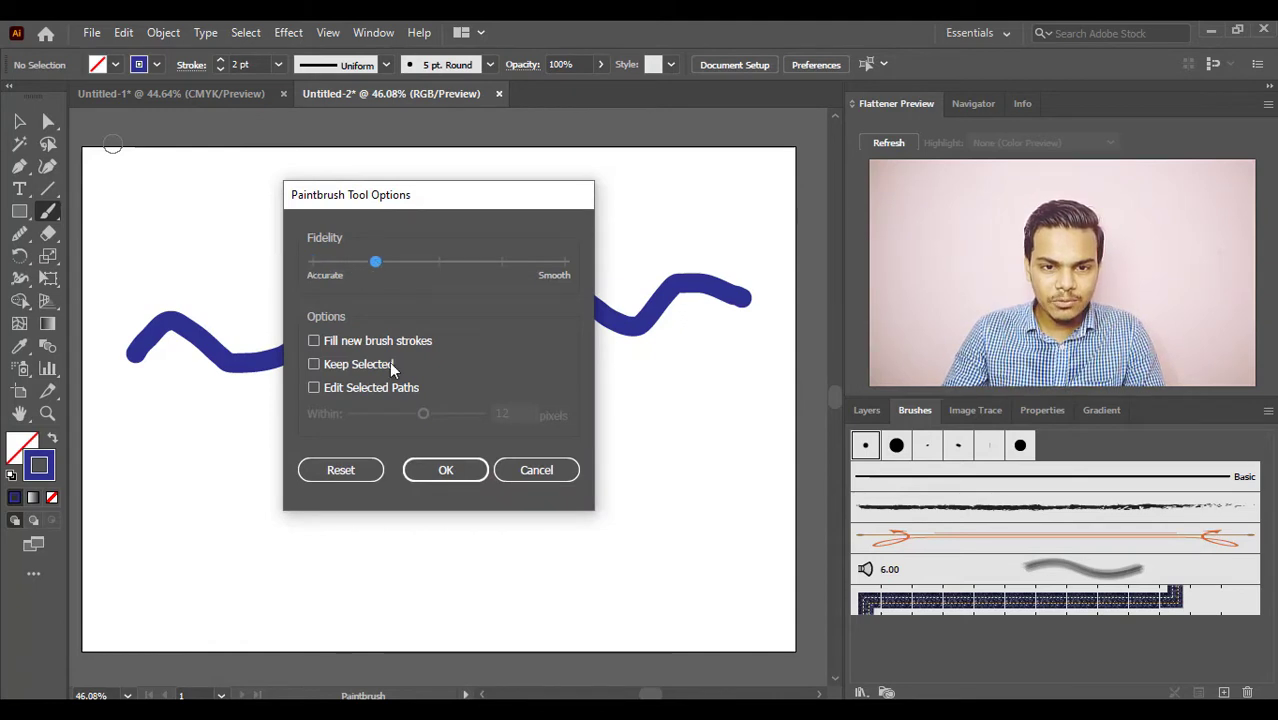
left_click(462, 472)
mouse_move(158, 439)
left_mouse_down()
mouse_move(188, 391)
mouse_move(235, 423)
mouse_move(281, 417)
mouse_move(324, 378)
mouse_move(493, 411)
mouse_move(524, 364)
mouse_move(621, 377)
mouse_move(705, 328)
mouse_move(750, 338)
left_mouse_up()
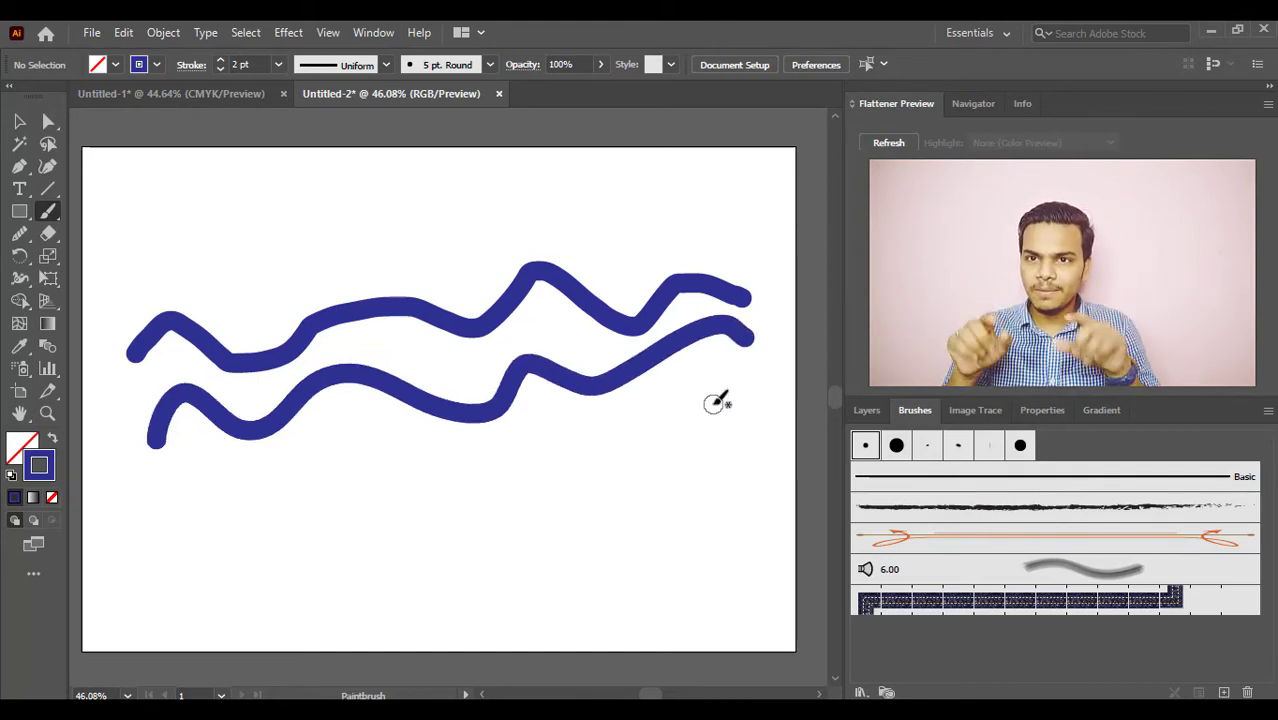
- Set the Paintbrush Fidelity to the middle notch and paint a third wavy stroke below the other two
double_click(48, 212)
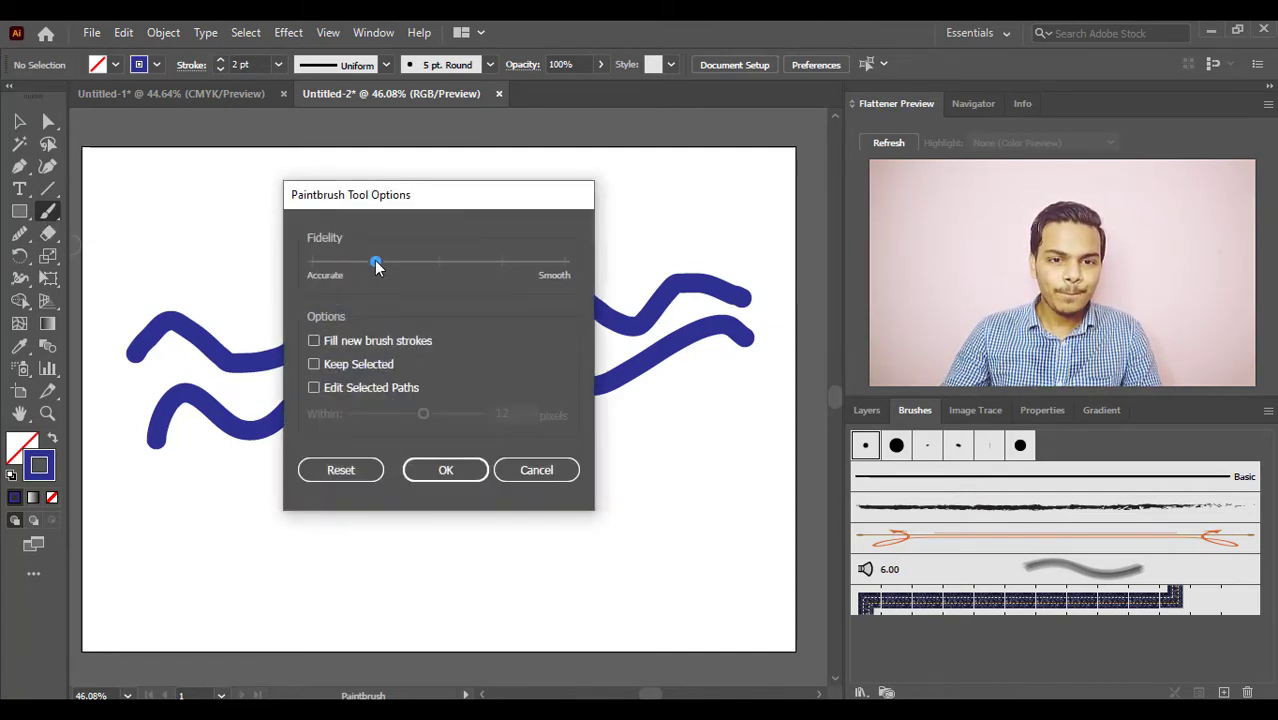
left_click(449, 473)
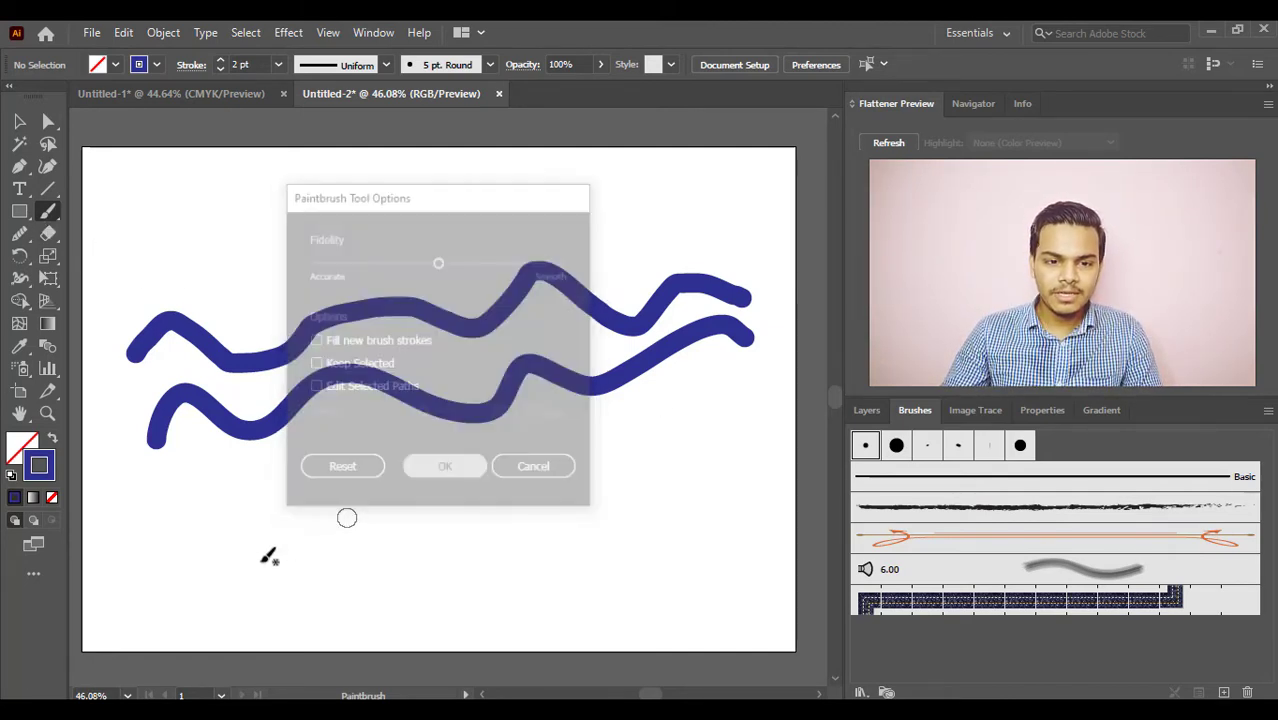
mouse_move(188, 546)
left_mouse_down()
mouse_move(237, 515)
mouse_move(319, 528)
mouse_move(350, 490)
mouse_move(489, 512)
mouse_move(541, 456)
mouse_move(580, 461)
mouse_move(676, 412)
mouse_move(780, 403)
left_mouse_up()
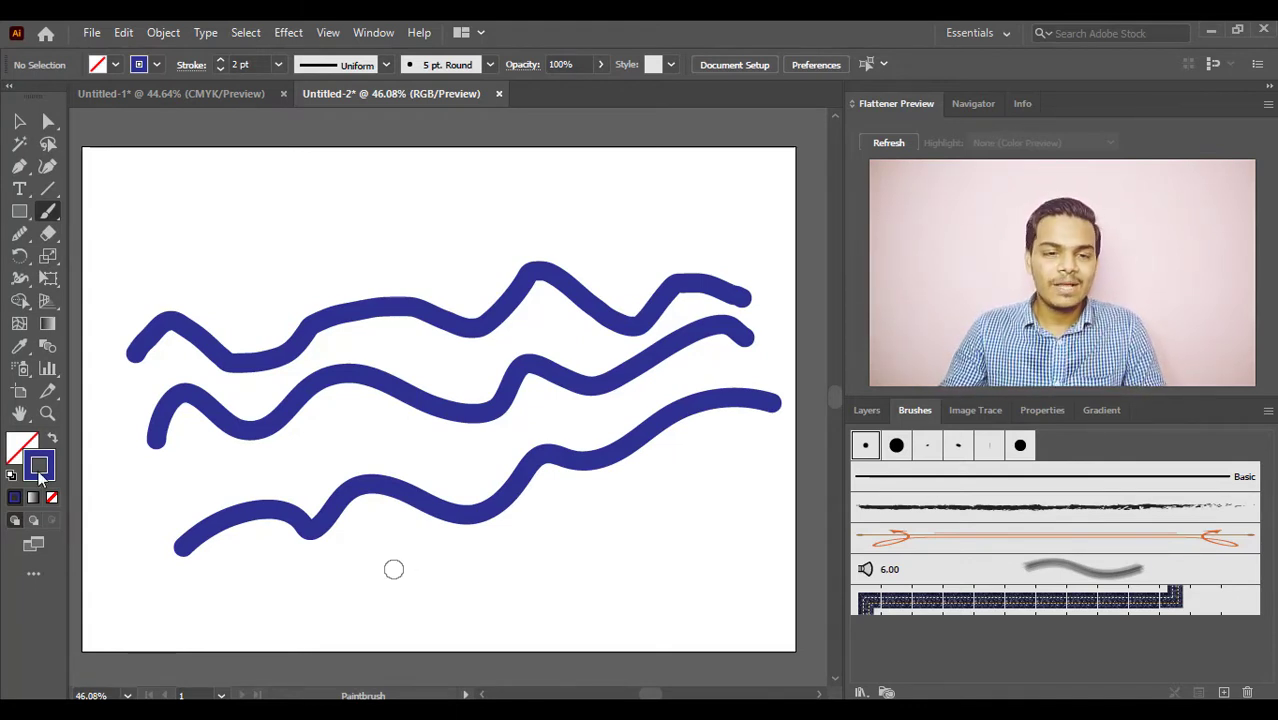
- Set the Paintbrush Fidelity fully to Smooth and paint a wavy stroke above the others
double_click(48, 211)
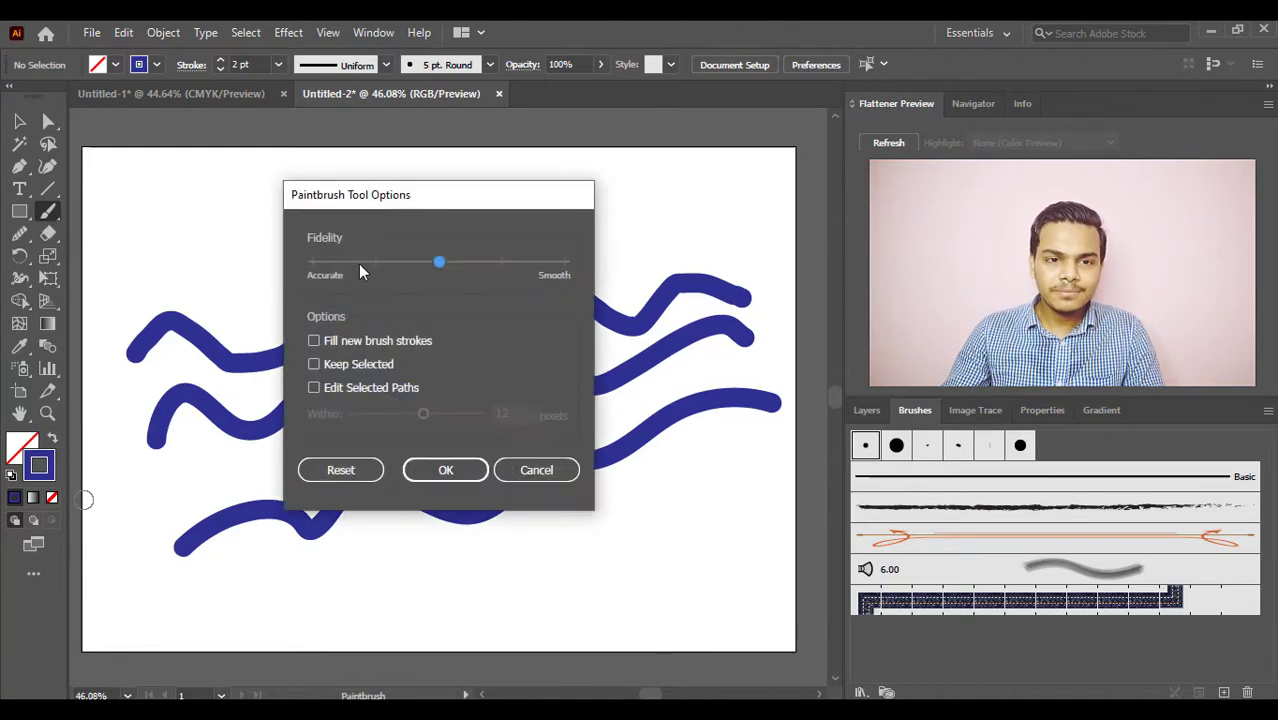
left_click(566, 262)
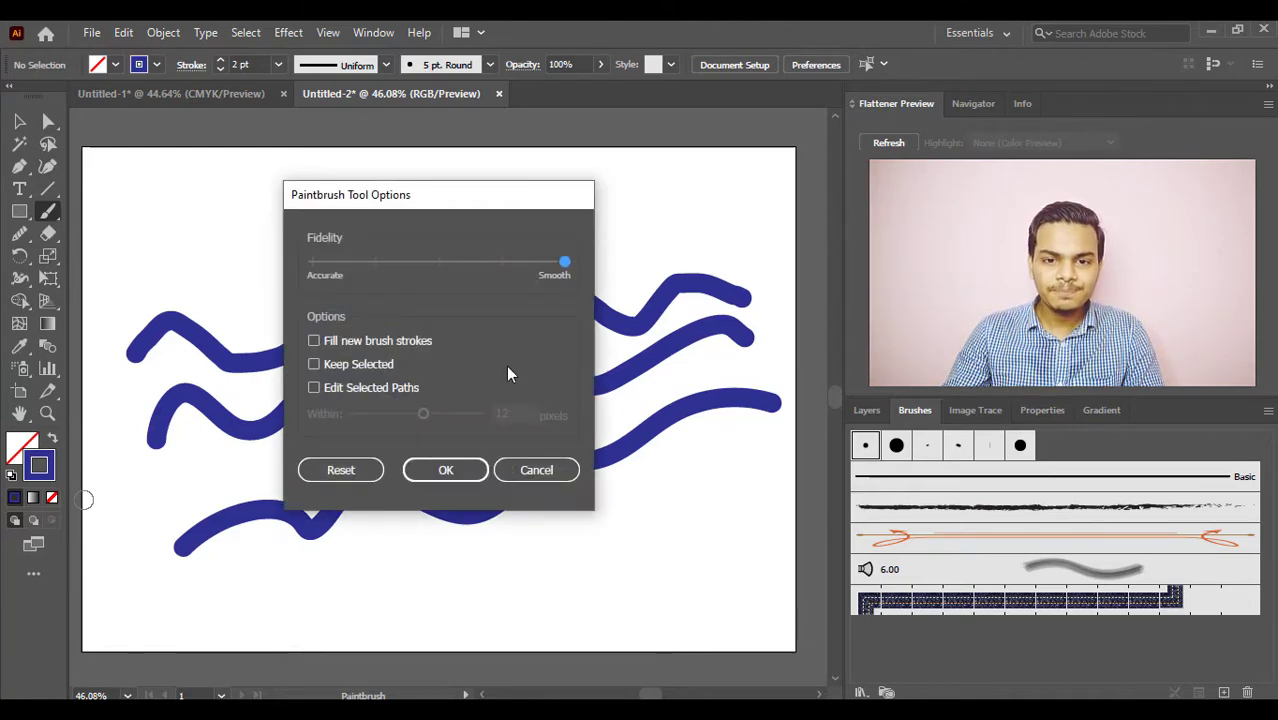
left_click(443, 469)
mouse_move(133, 280)
left_mouse_down()
mouse_move(165, 272)
mouse_move(234, 302)
mouse_move(319, 259)
mouse_move(430, 269)
mouse_move(518, 196)
mouse_move(572, 210)
mouse_move(613, 245)
mouse_move(706, 198)
mouse_move(776, 206)
left_mouse_up()
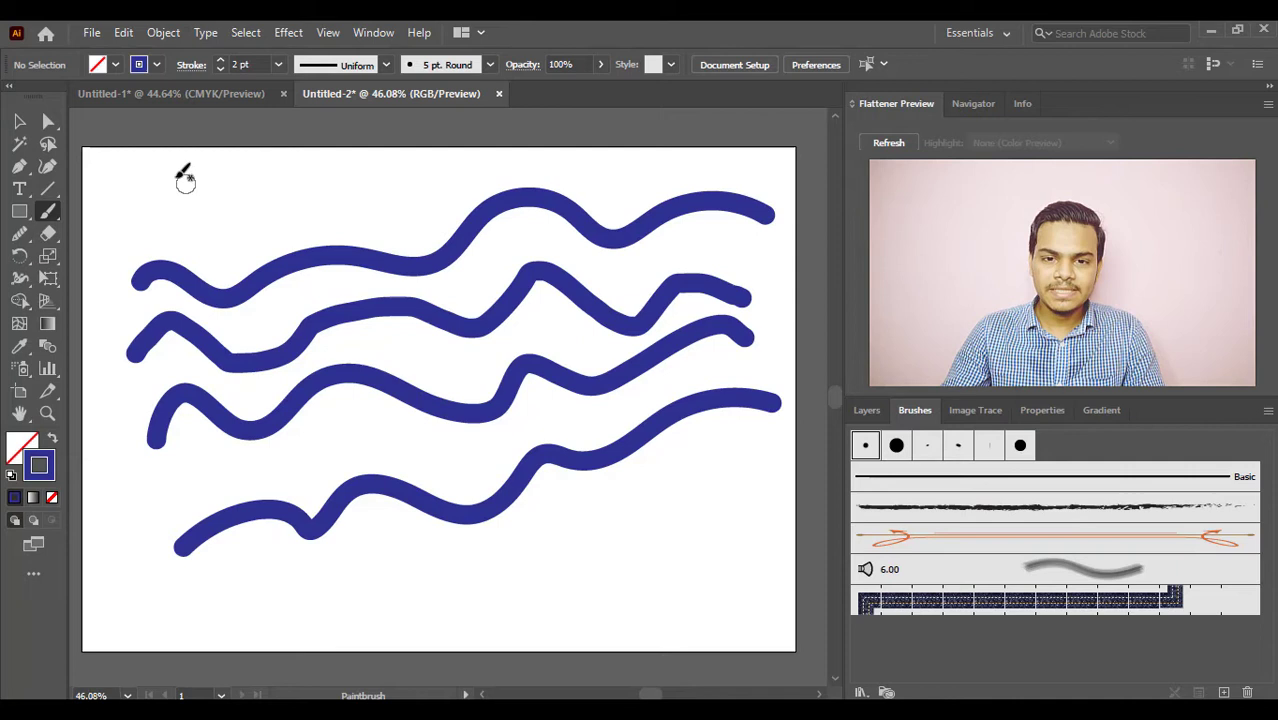
left_click(19, 121)
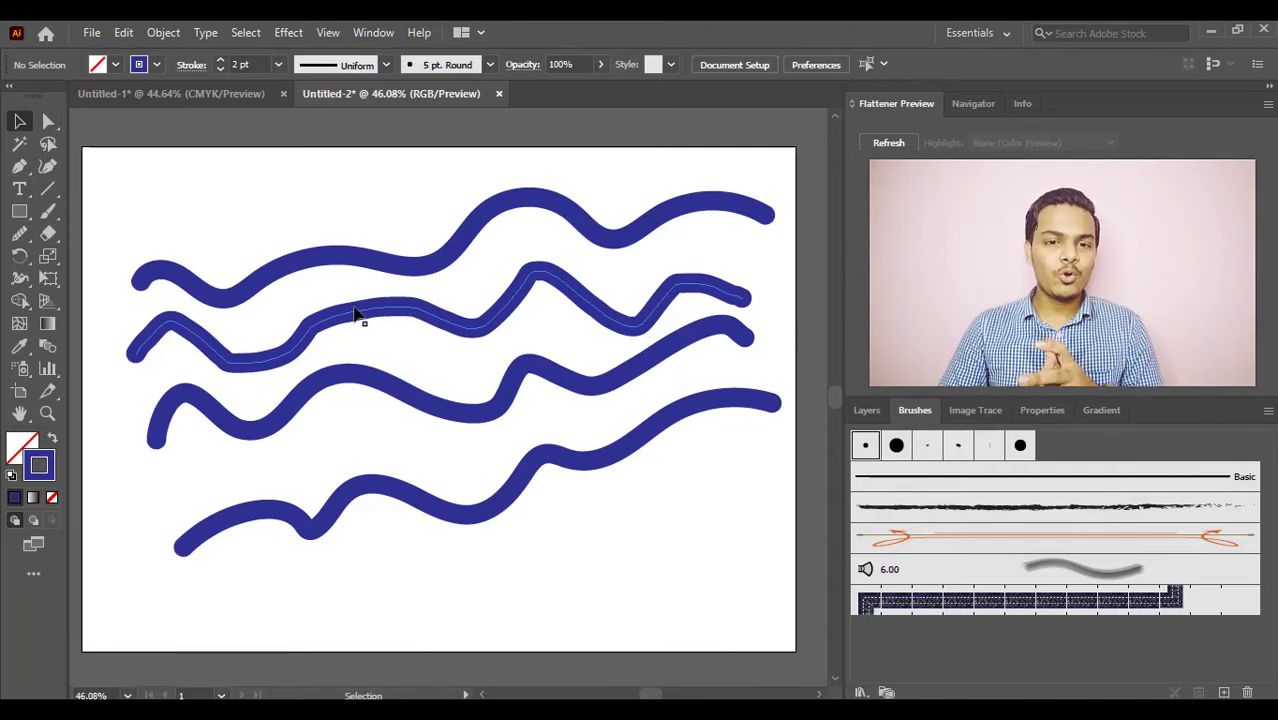
- Select the four dark blue wavy strokes and delete them from the artboard
double_click(49, 212)
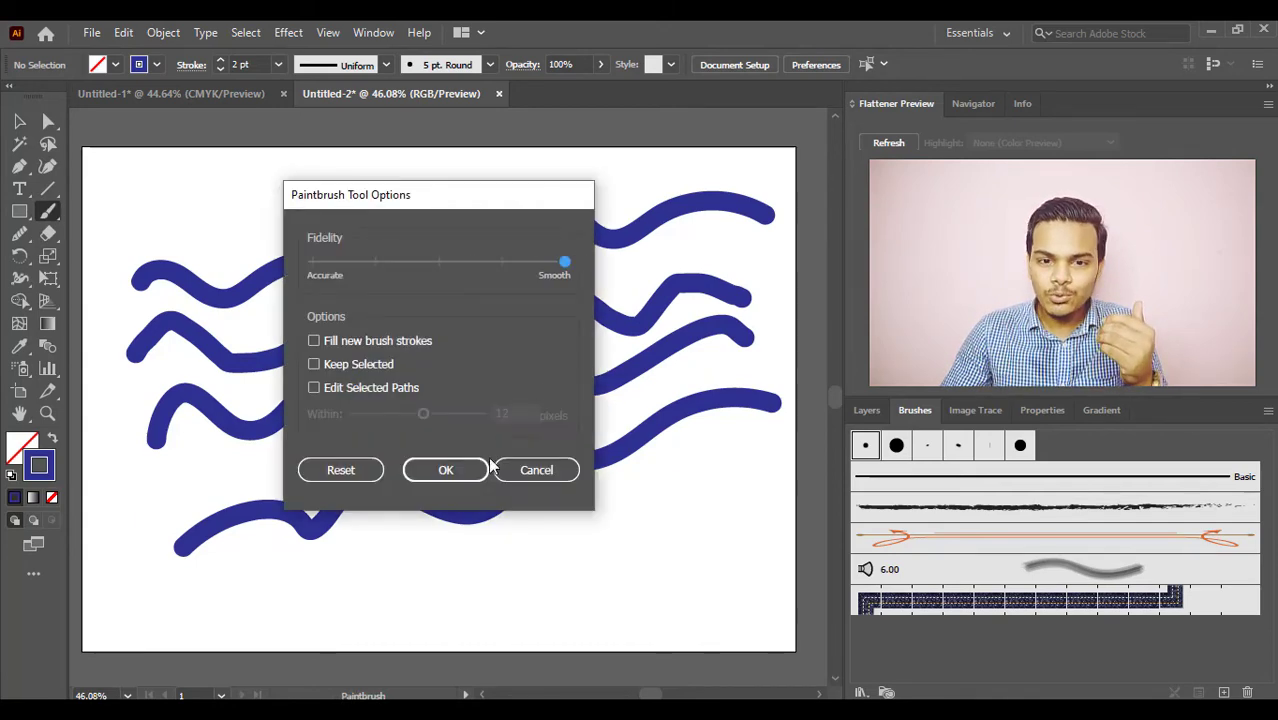
left_click(480, 469)
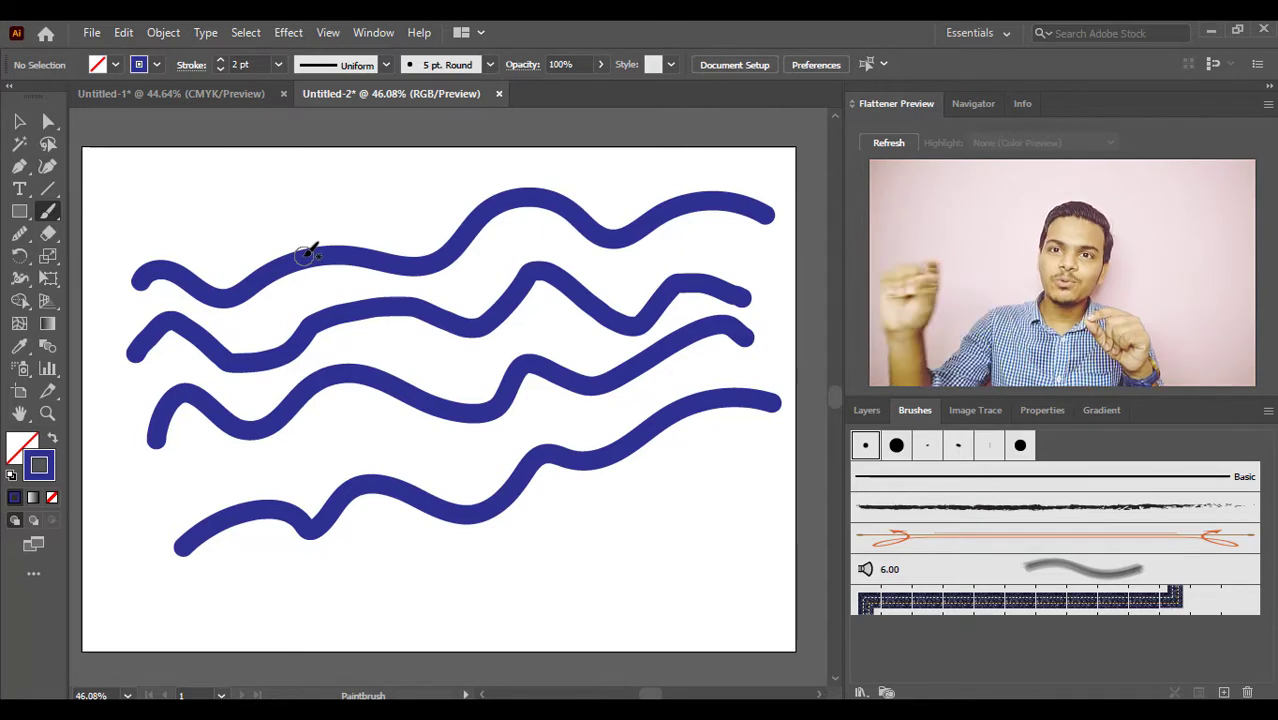
left_click(20, 121)
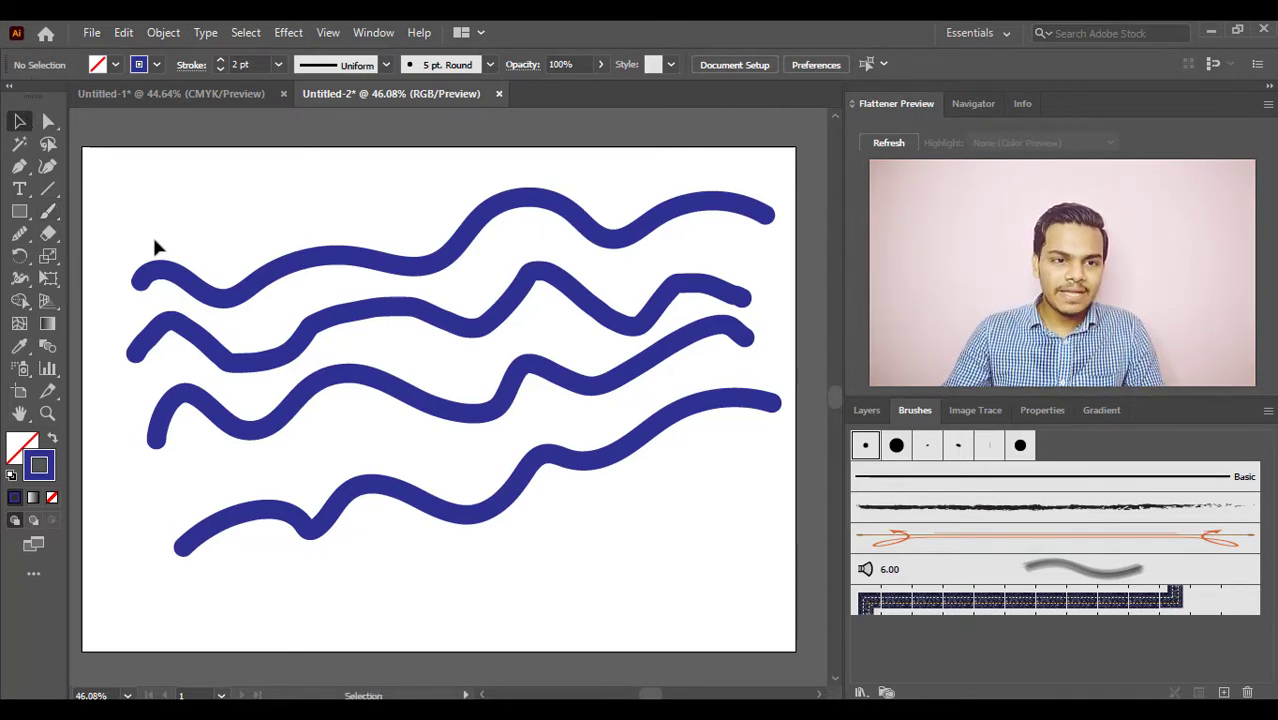
left_click_drag(155, 219, 618, 566)
key("Delete")
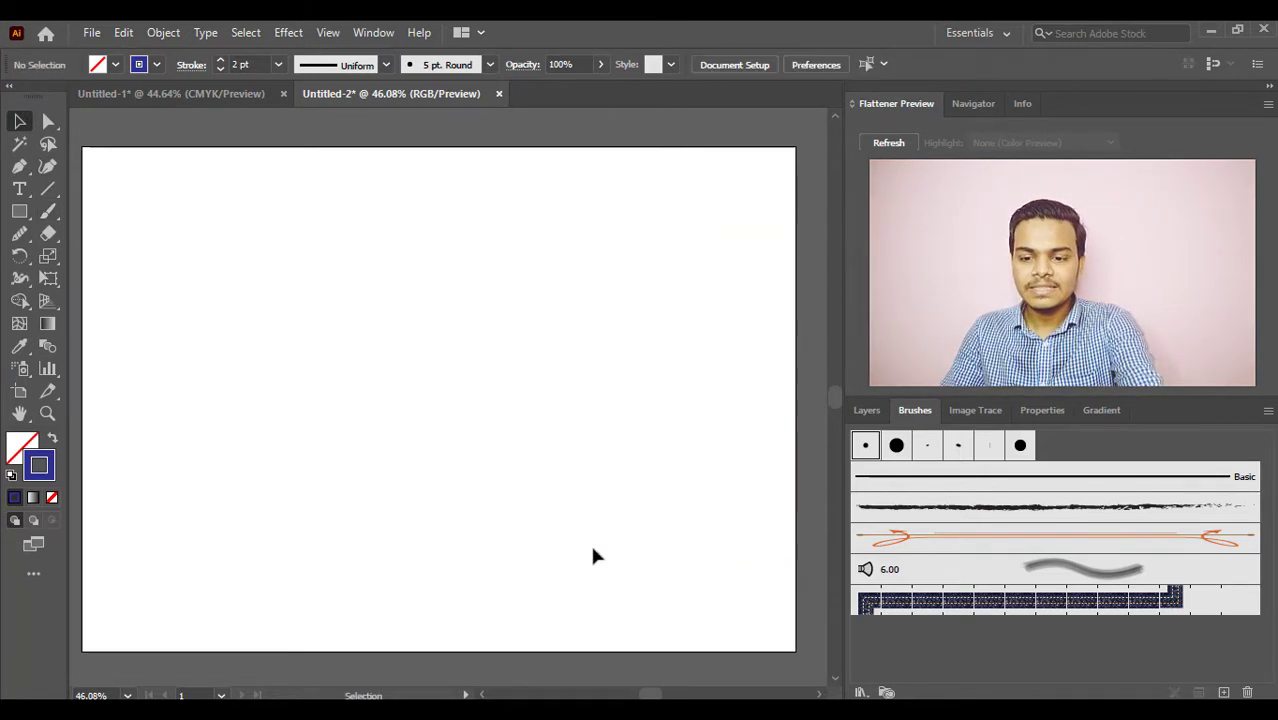
- Enable Keep Selected for the Paintbrush and paint two wavy strokes across the artboard, one below the other
double_click(47, 211)
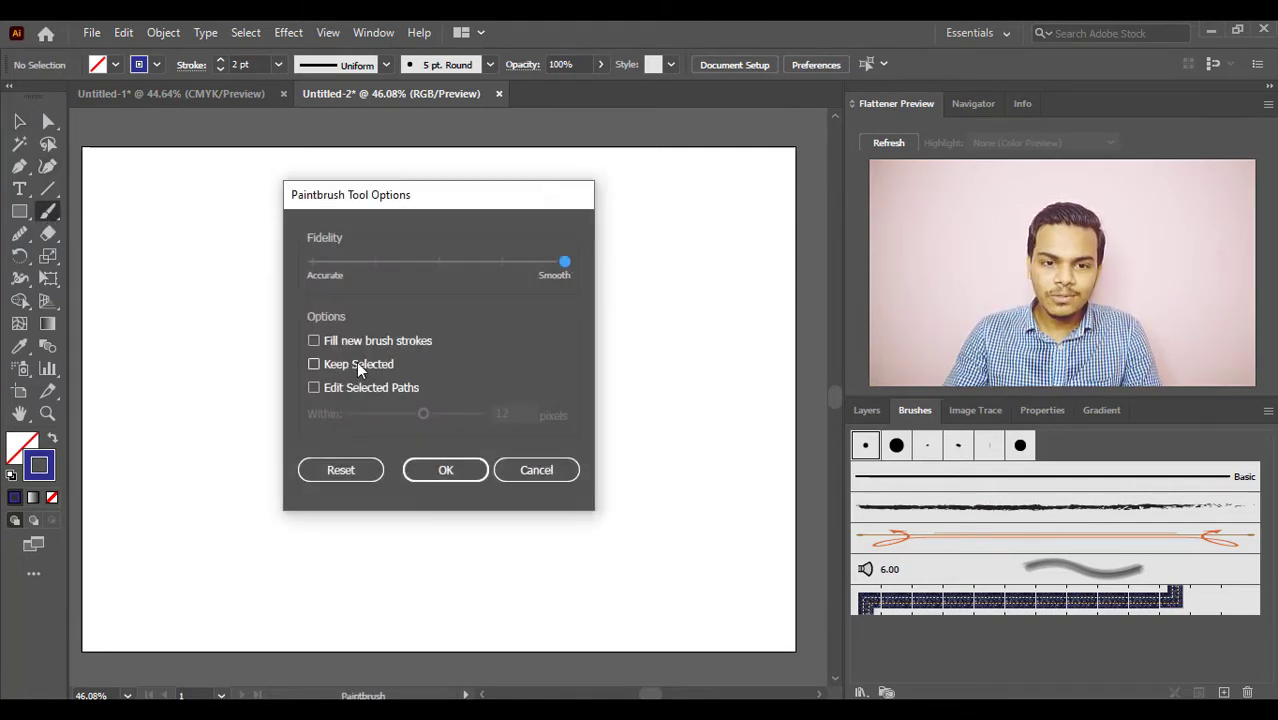
left_click(314, 364)
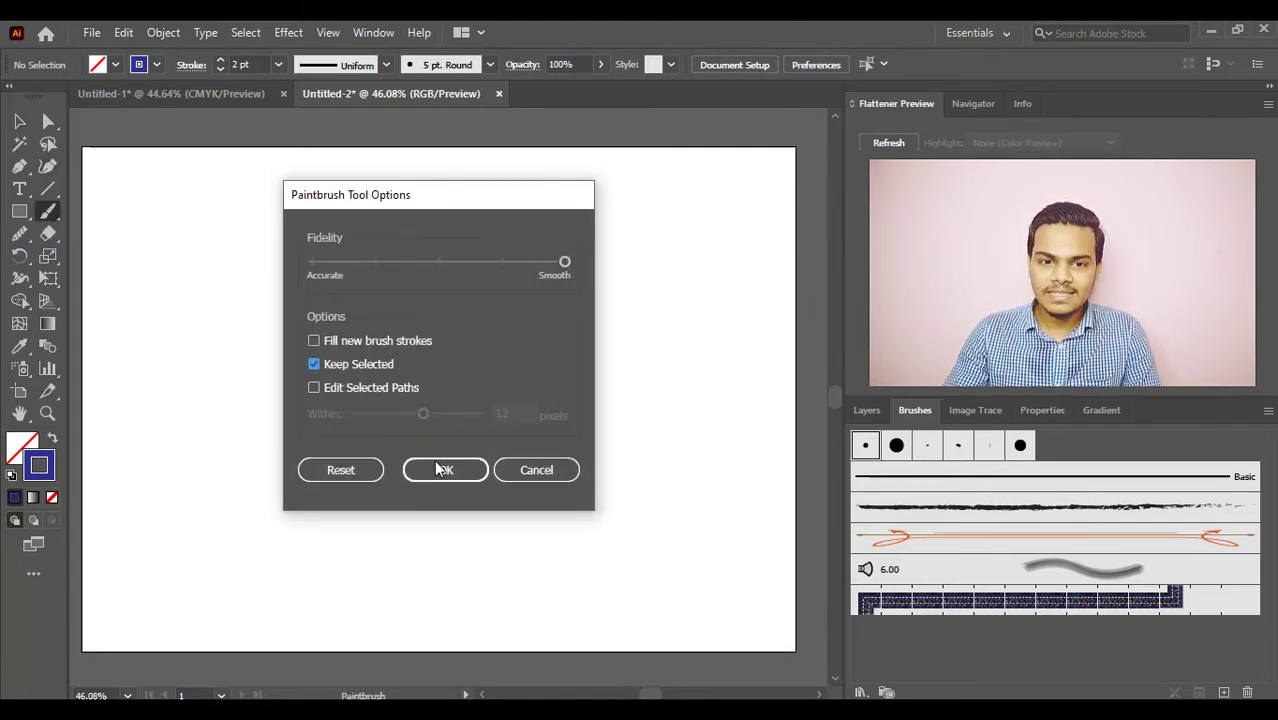
left_click(463, 476)
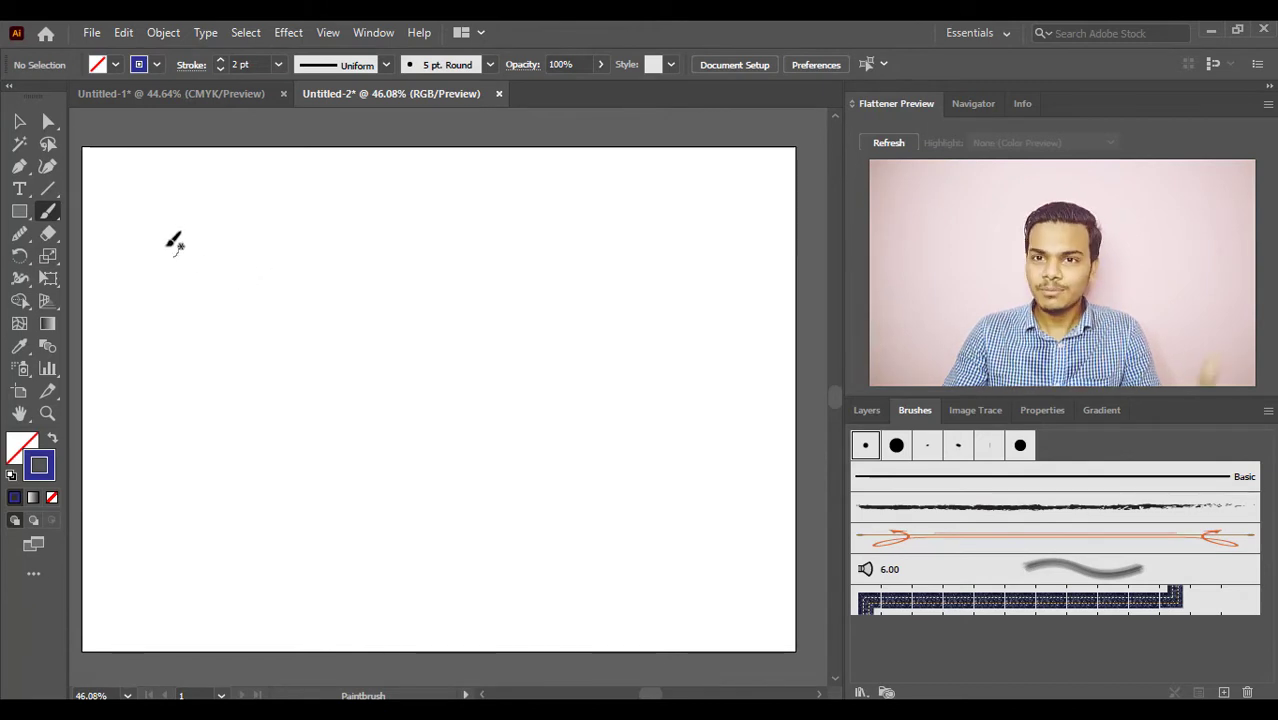
mouse_move(150, 262)
left_mouse_down()
mouse_move(174, 226)
mouse_move(264, 255)
mouse_move(288, 288)
mouse_move(426, 247)
mouse_move(500, 278)
mouse_move(567, 267)
mouse_move(618, 226)
mouse_move(726, 254)
mouse_move(770, 247)
left_mouse_up()
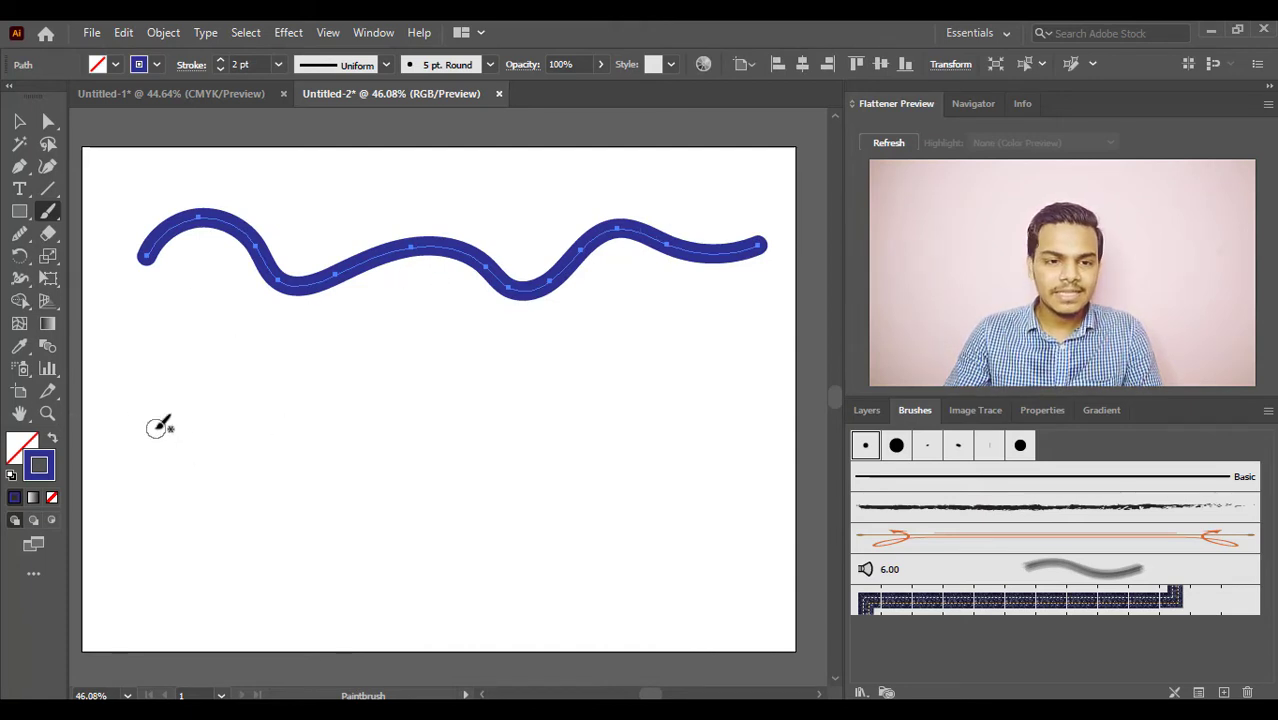
mouse_move(146, 418)
left_mouse_down()
mouse_move(193, 369)
mouse_move(250, 416)
mouse_move(332, 362)
mouse_move(436, 435)
mouse_move(462, 431)
mouse_move(538, 369)
mouse_move(608, 420)
mouse_move(798, 373)
left_mouse_up()
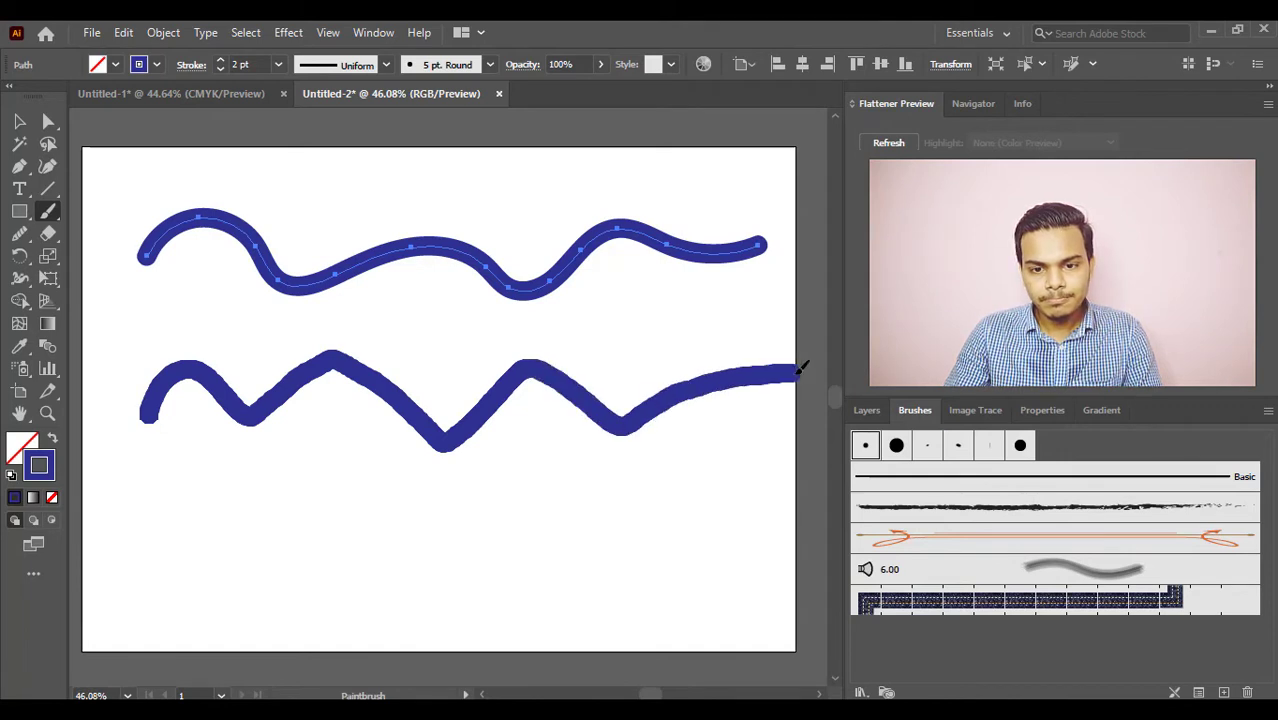
- Set the Paintbrush Fidelity fully to Accurate and paint a third wavy stroke below the other two
double_click(47, 211)
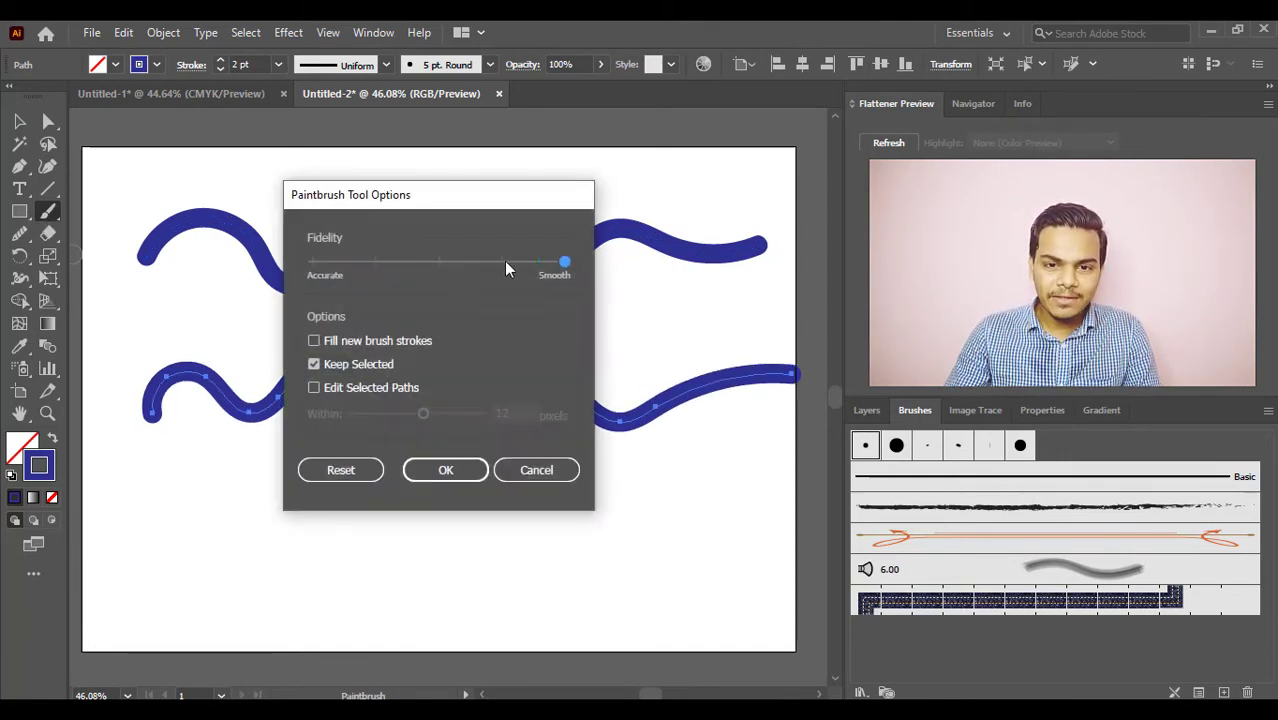
left_click_drag(505, 268, 336, 273)
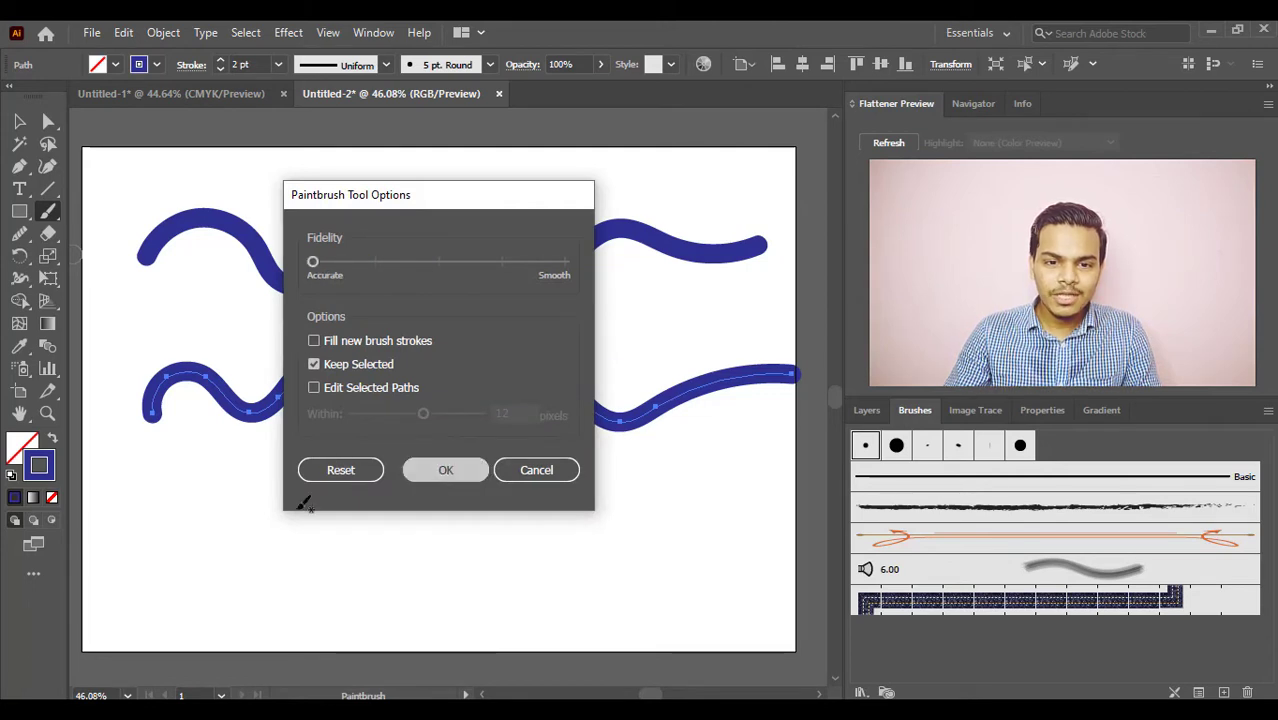
left_click(435, 478)
mouse_move(160, 545)
left_mouse_down()
mouse_move(213, 488)
mouse_move(258, 526)
mouse_move(332, 499)
mouse_move(349, 477)
mouse_move(411, 552)
mouse_move(487, 484)
mouse_move(543, 511)
mouse_move(602, 475)
mouse_move(717, 475)
mouse_move(780, 447)
left_mouse_up()
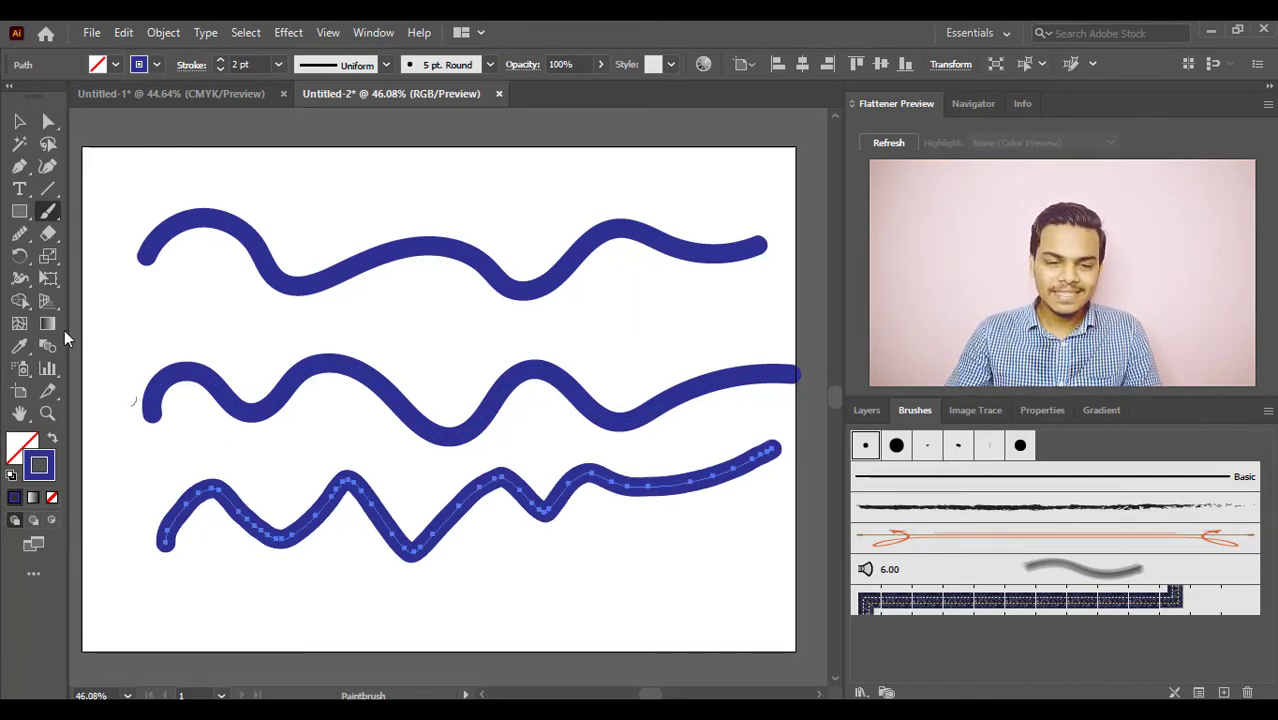
- Select the three wavy strokes and delete them, leaving the Paintbrush options as they are
double_click(48, 213)
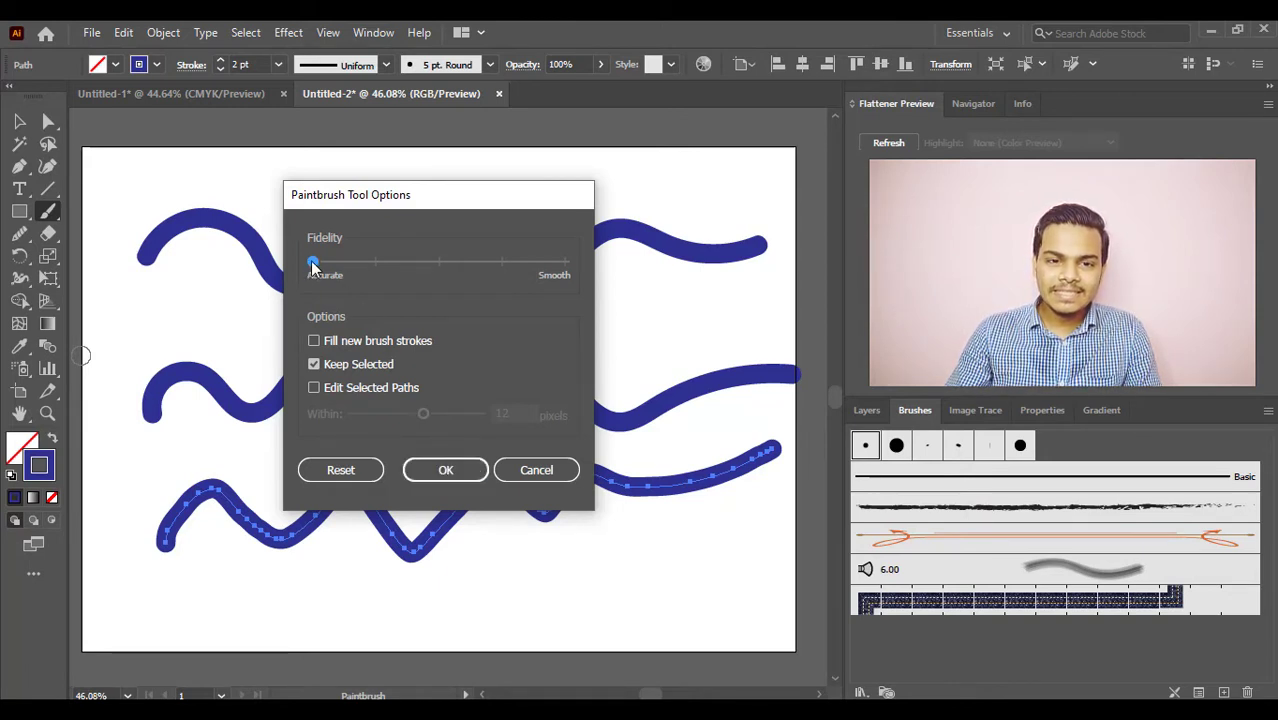
left_click(462, 465)
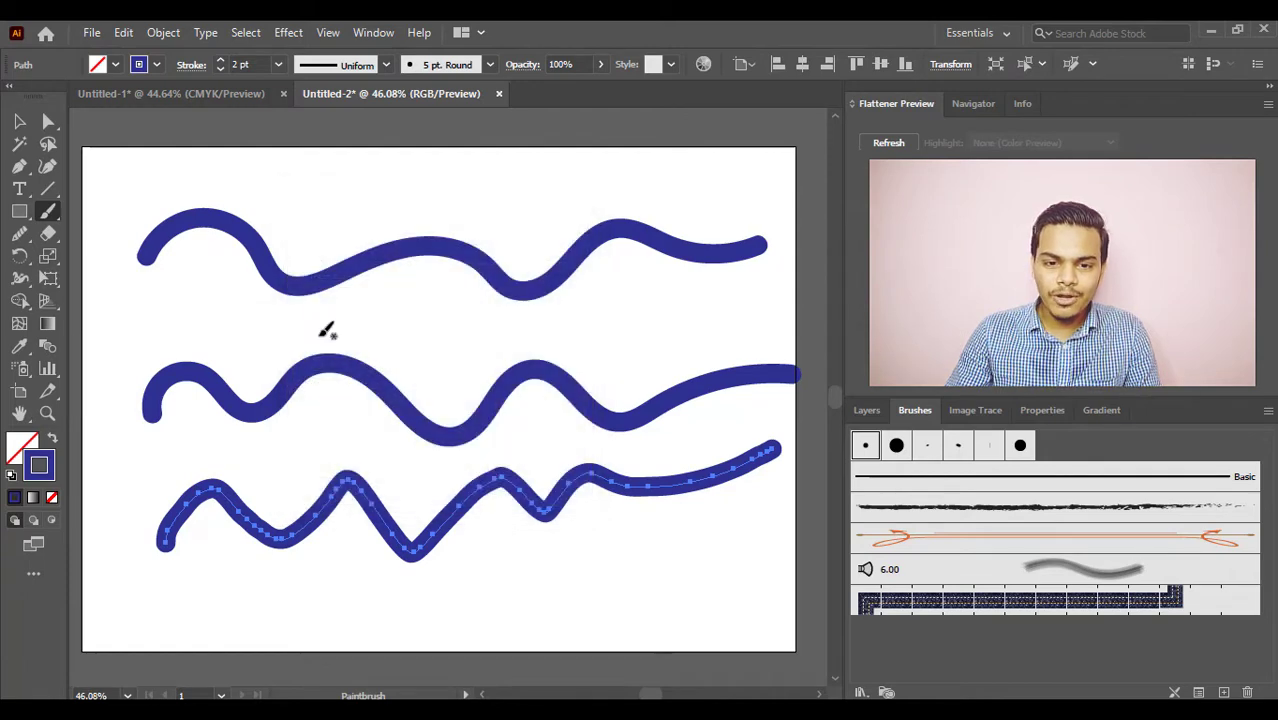
left_click(17, 123)
mouse_move(194, 217)
left_mouse_down()
mouse_move(371, 414)
mouse_move(229, 297)
mouse_move(504, 566)
left_mouse_up()
key("Delete")
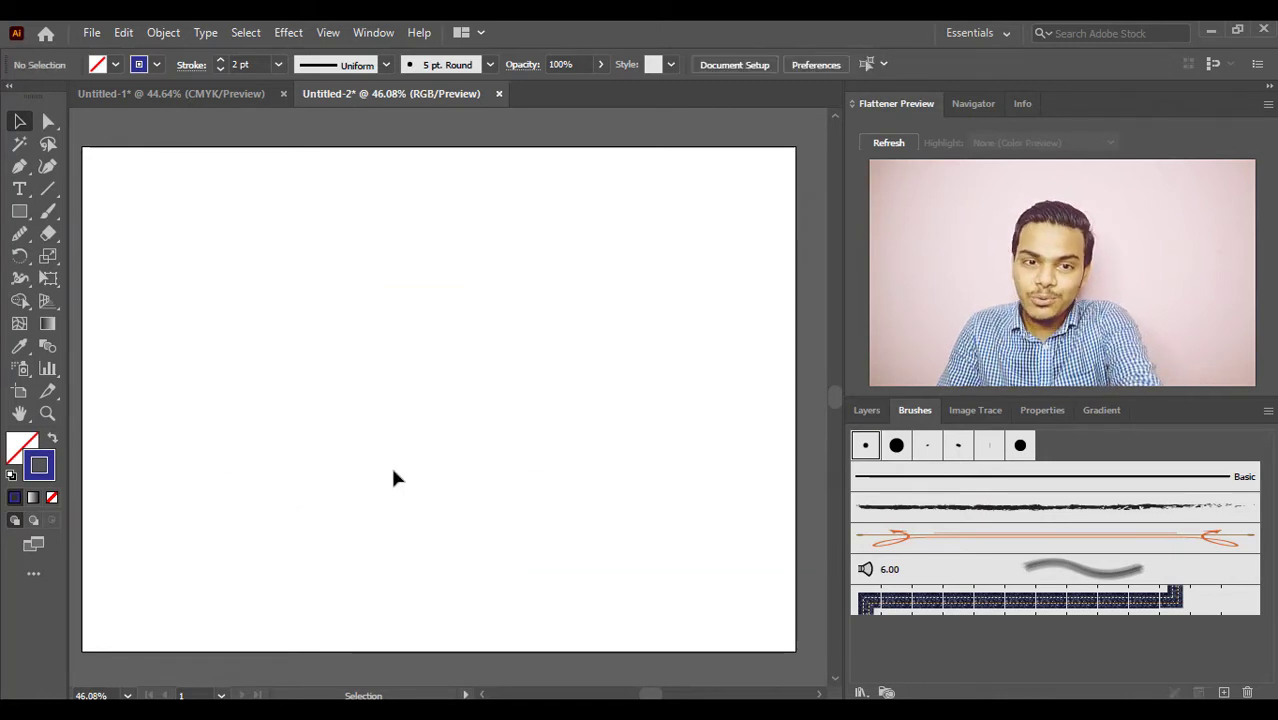
- Paint a wavy stroke across the upper part of the artboard with the Paintbrush Fidelity kept at Accurate
double_click(53, 213)
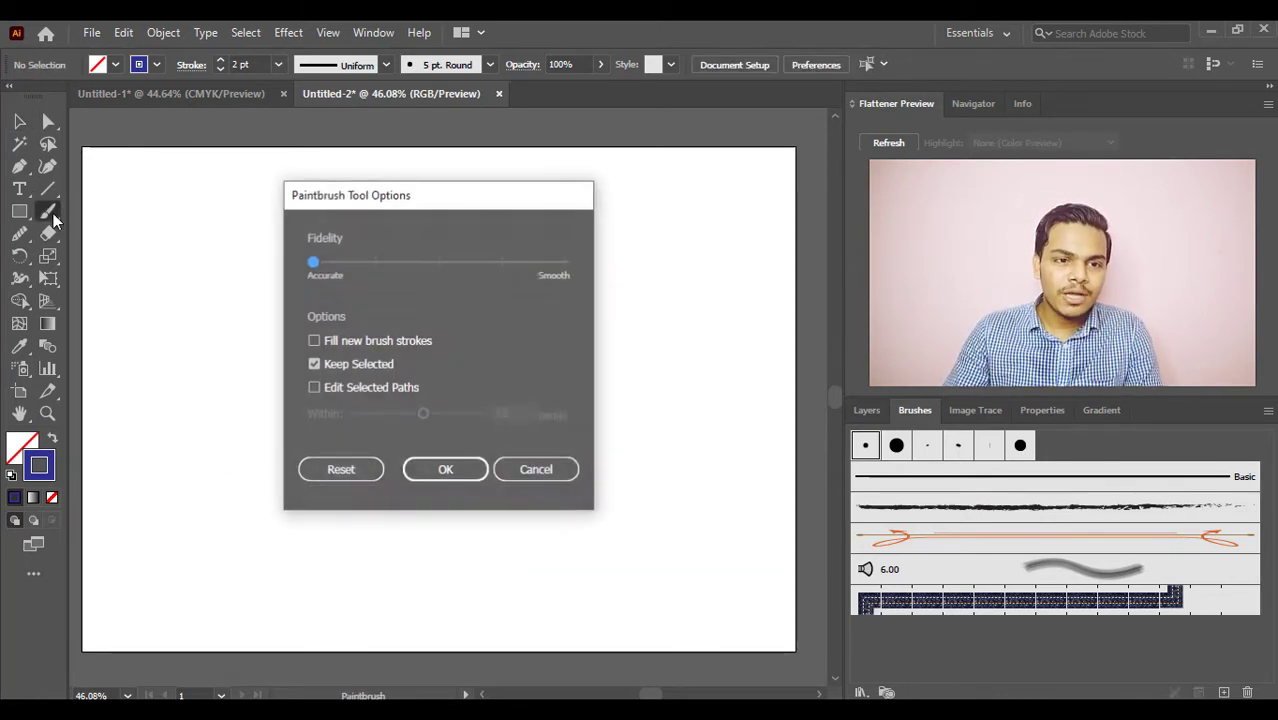
left_click(446, 470)
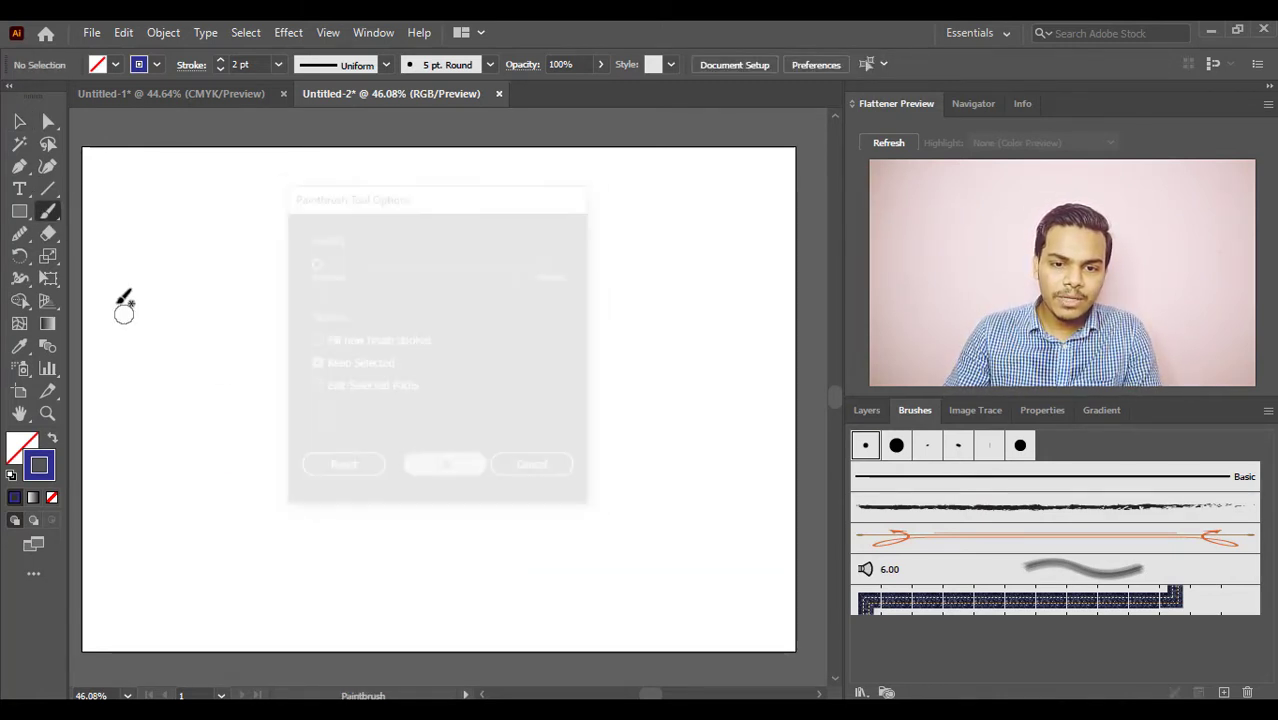
mouse_move(126, 288)
left_mouse_down()
mouse_move(166, 258)
mouse_move(270, 318)
mouse_move(320, 310)
mouse_move(368, 280)
mouse_move(441, 287)
mouse_move(498, 318)
mouse_move(621, 255)
mouse_move(709, 270)
mouse_move(772, 308)
left_mouse_up()
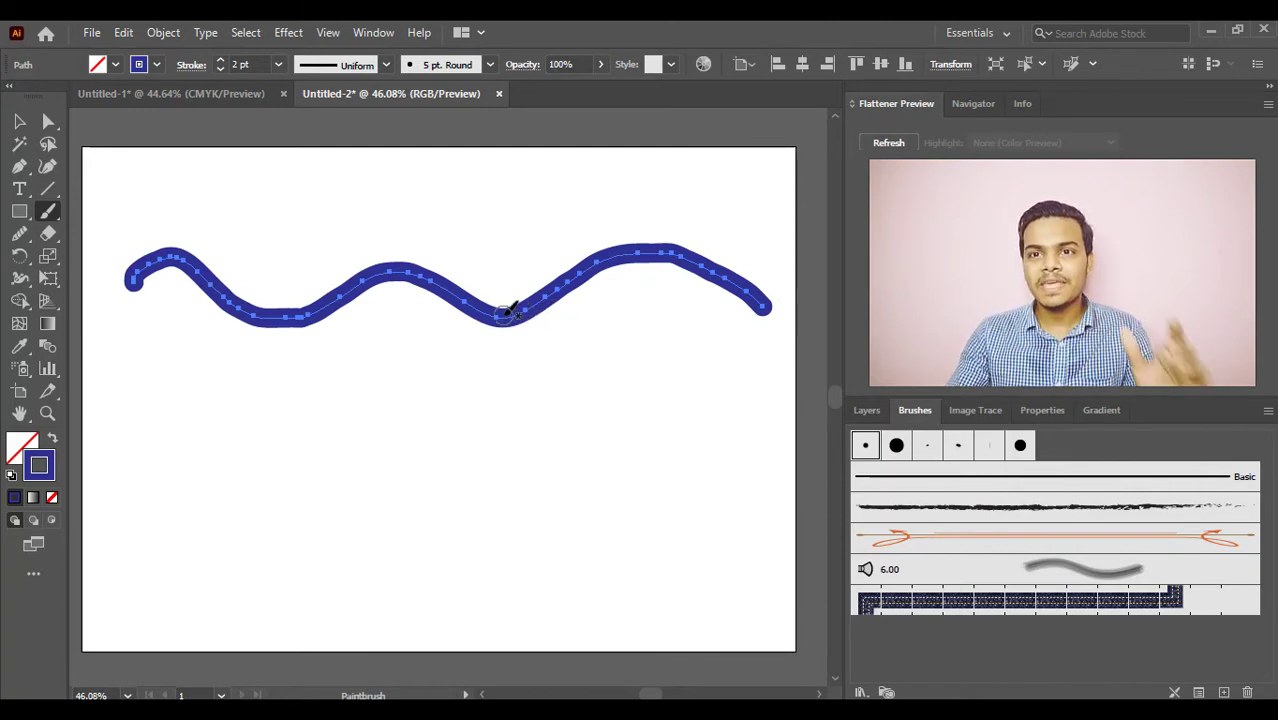
- Smooth the uneven curves along the selected wavy stroke by temporarily switching the Paintbrush to the Smooth tool
key("alt")
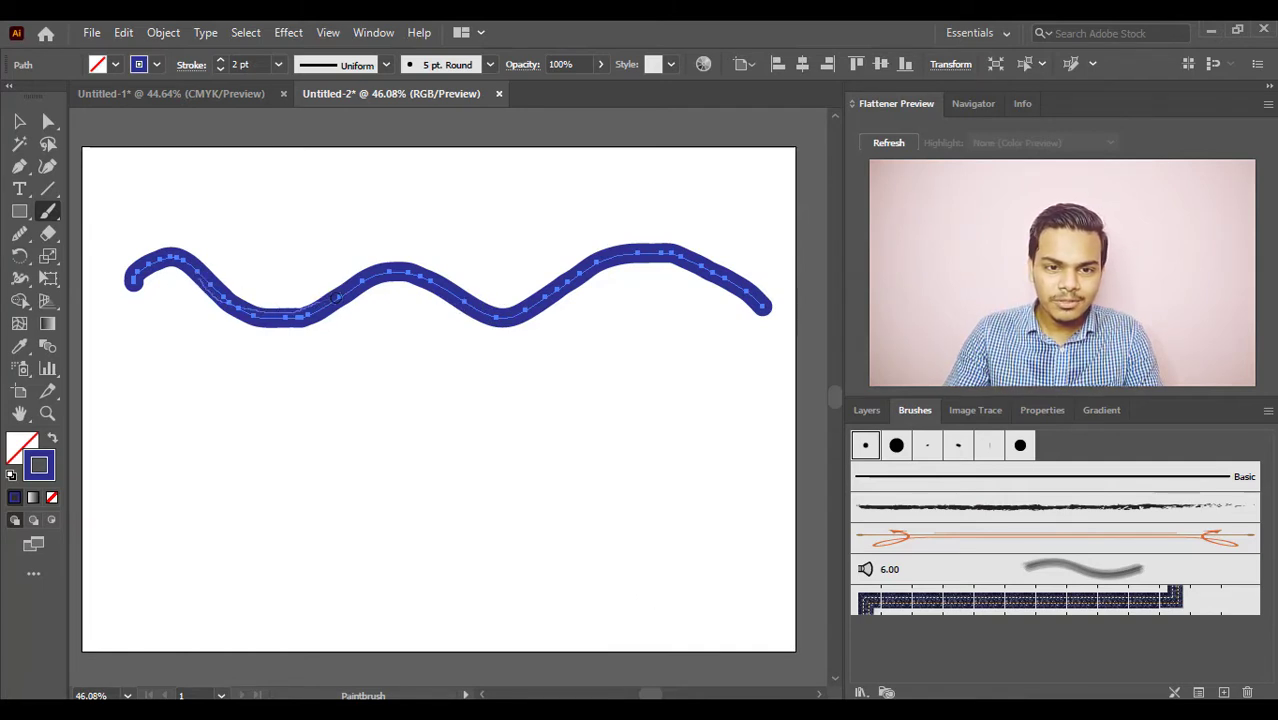
left_click_drag(268, 313, 373, 272)
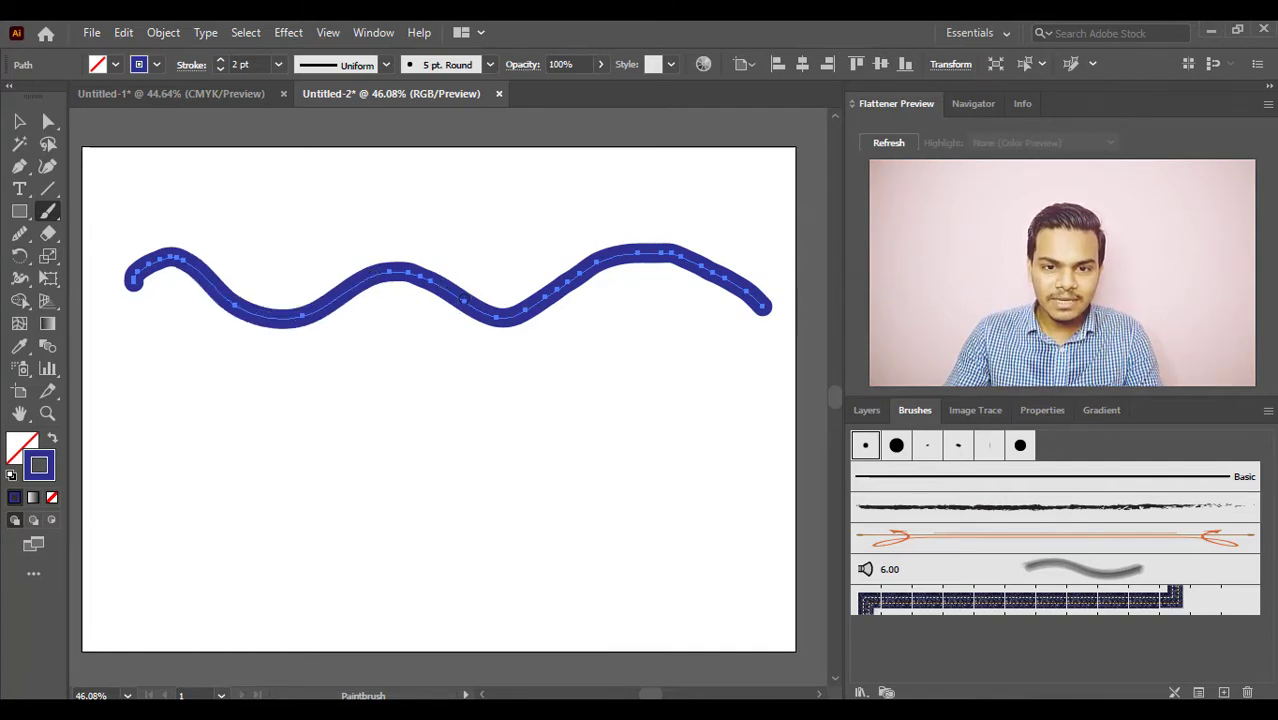
left_click_drag(567, 289, 566, 285)
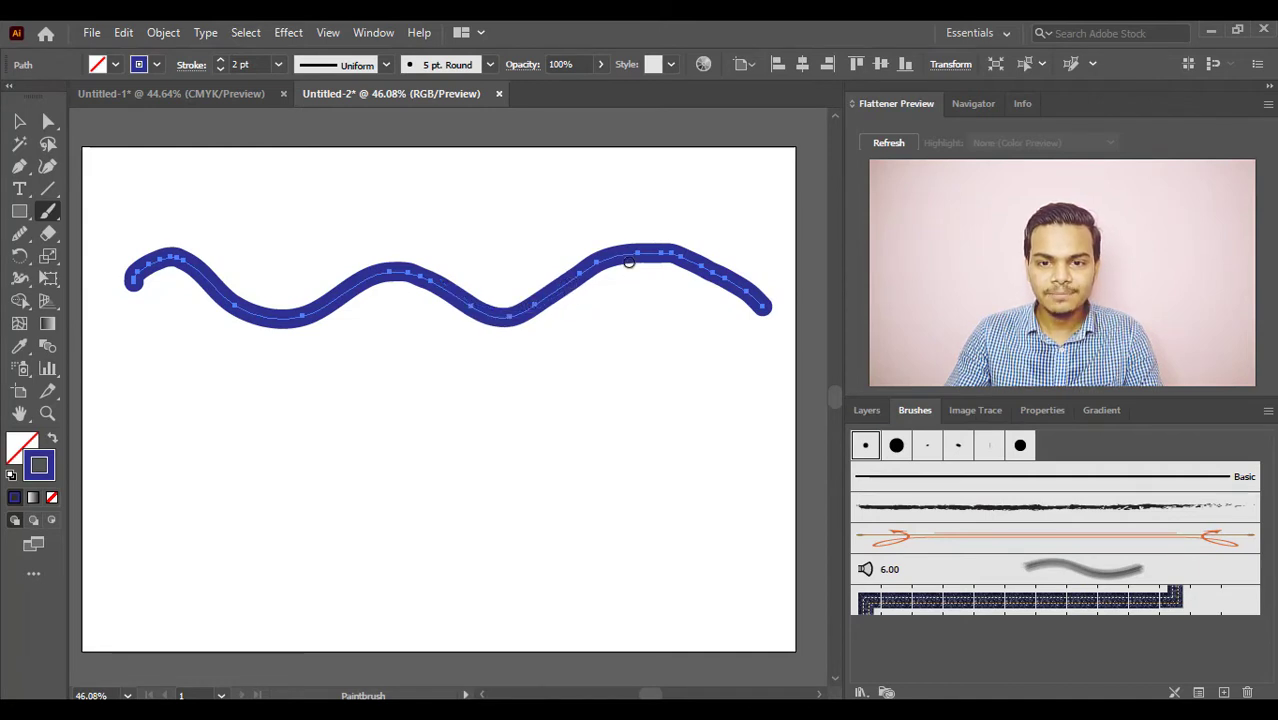
left_click_drag(662, 250, 745, 313)
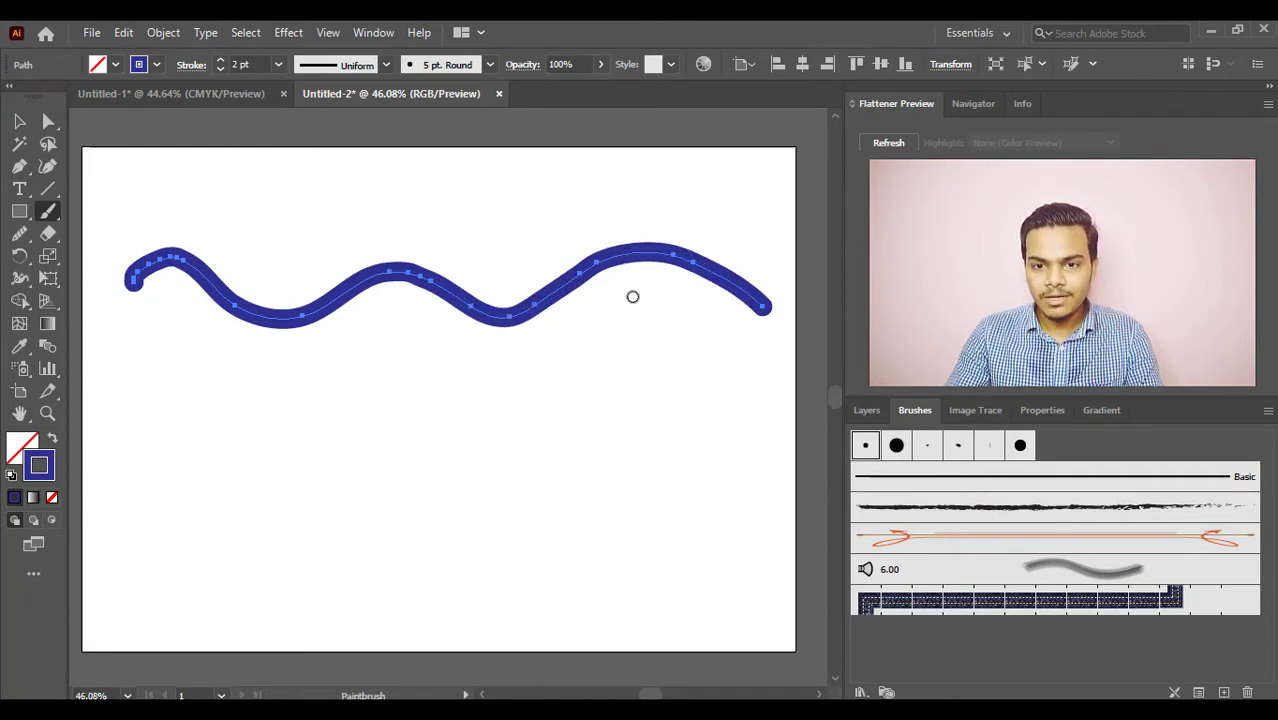
left_click_drag(202, 275, 187, 260)
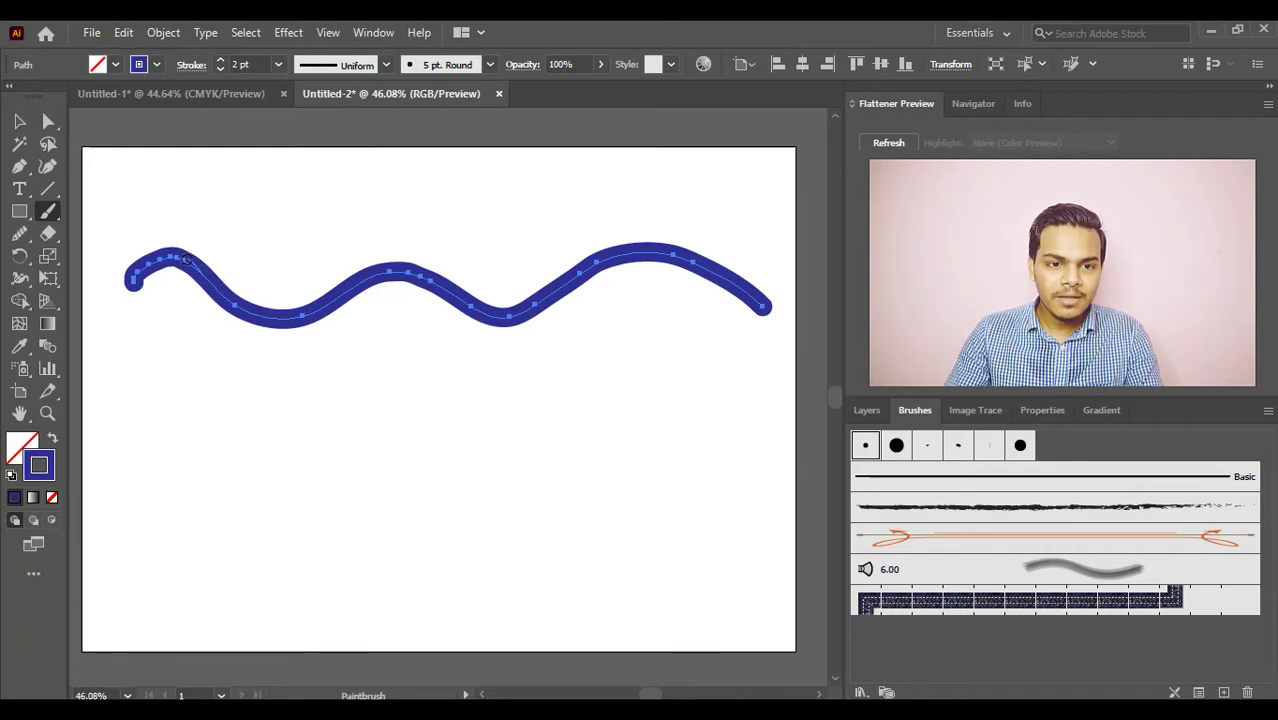
mouse_move(135, 292)
left_mouse_down()
mouse_move(225, 263)
mouse_move(231, 283)
left_mouse_up()
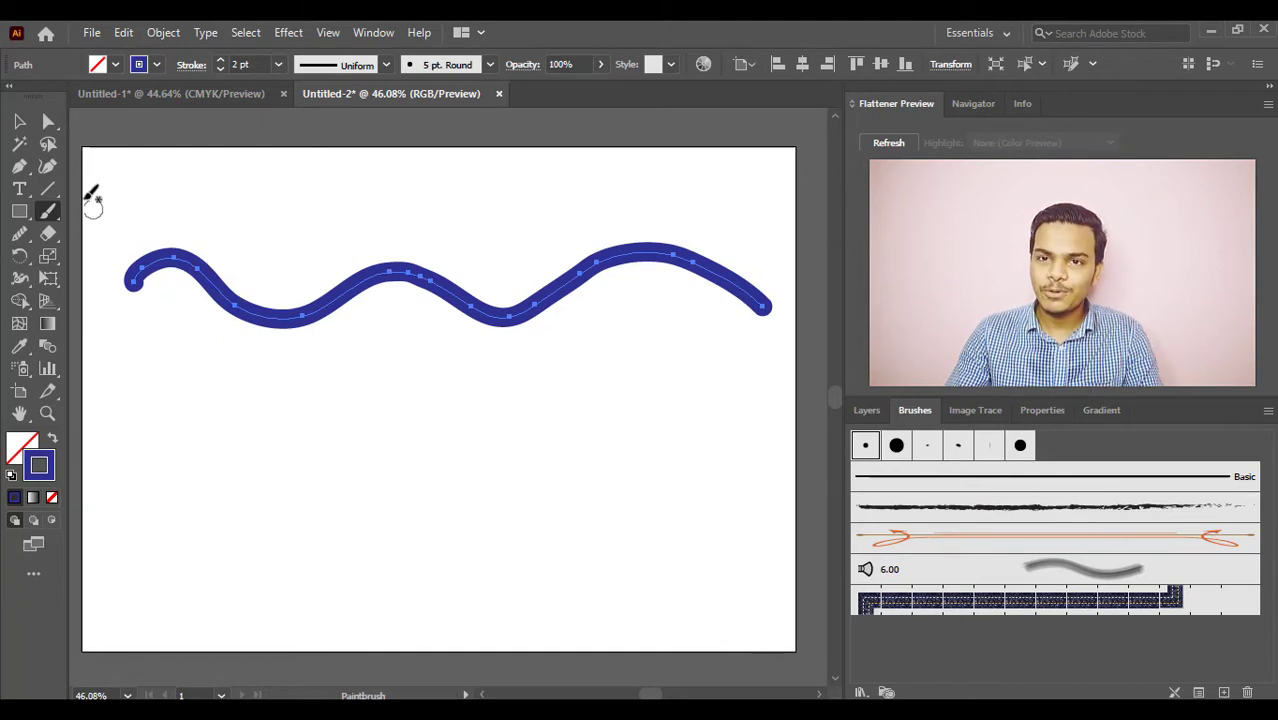
- Look up the Smooth tool among the tools grouped with the Pencil tool
left_click(50, 210)
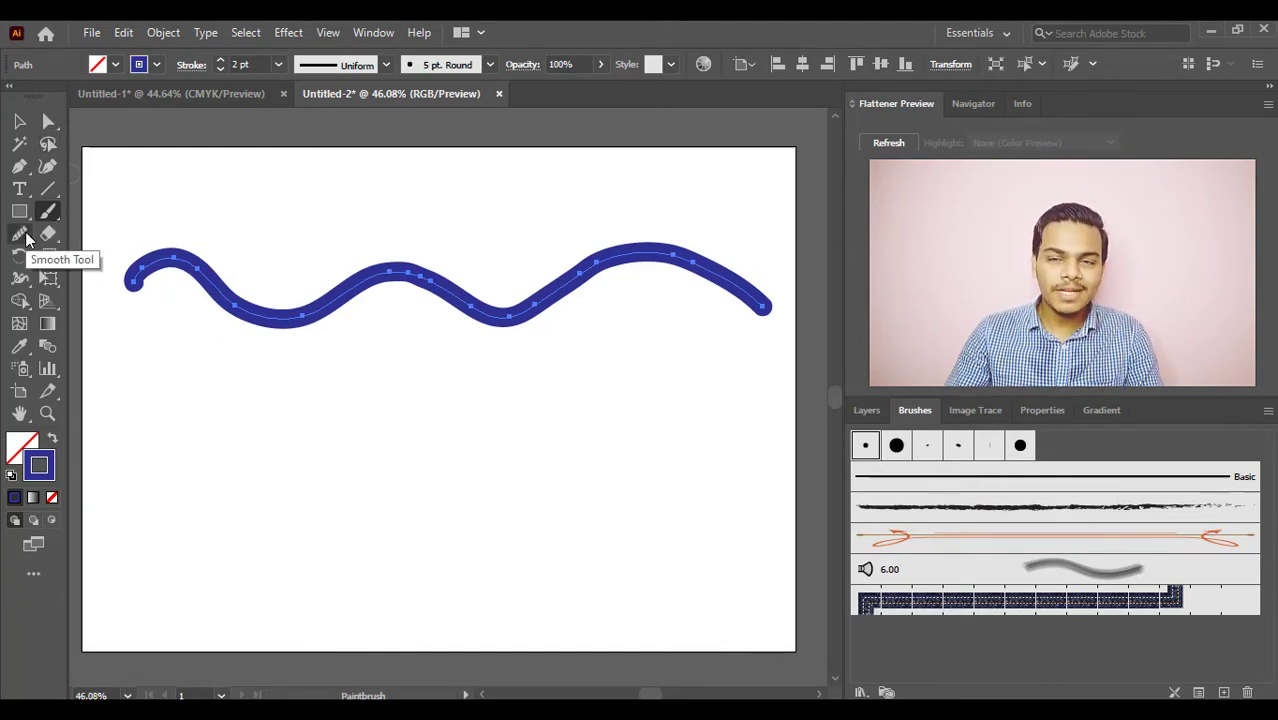
left_click(20, 234)
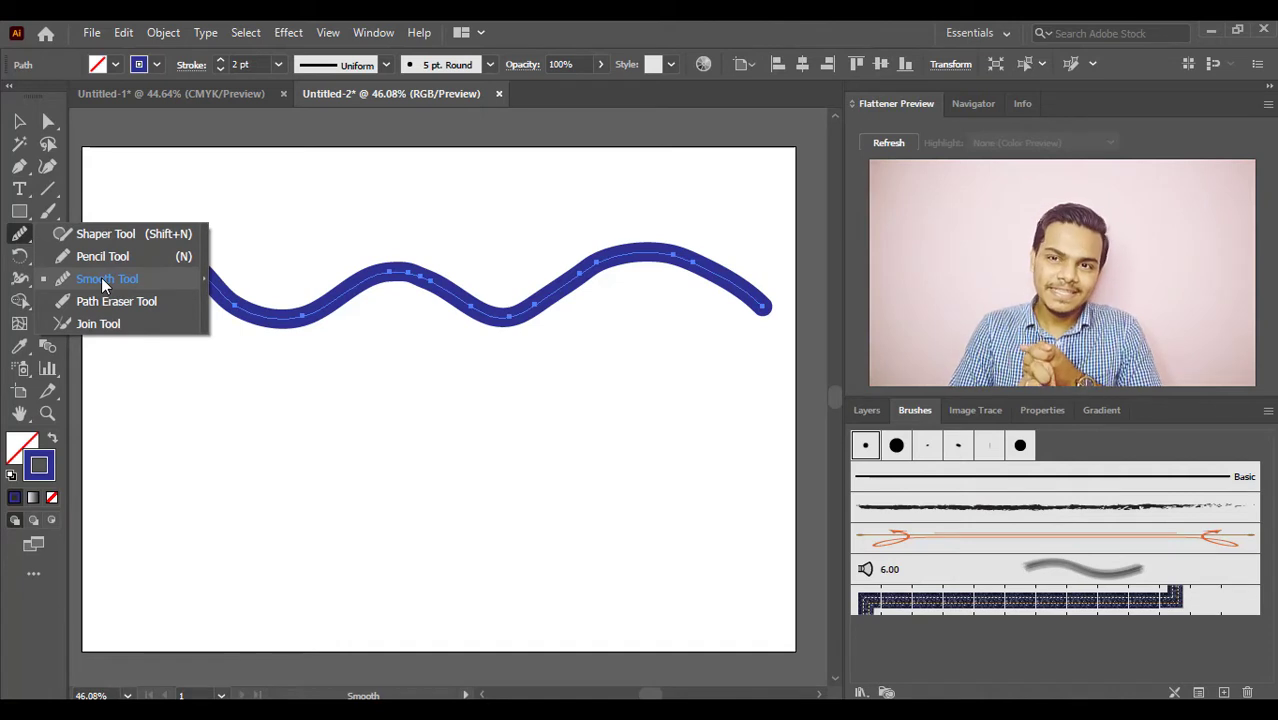
left_click(71, 277)
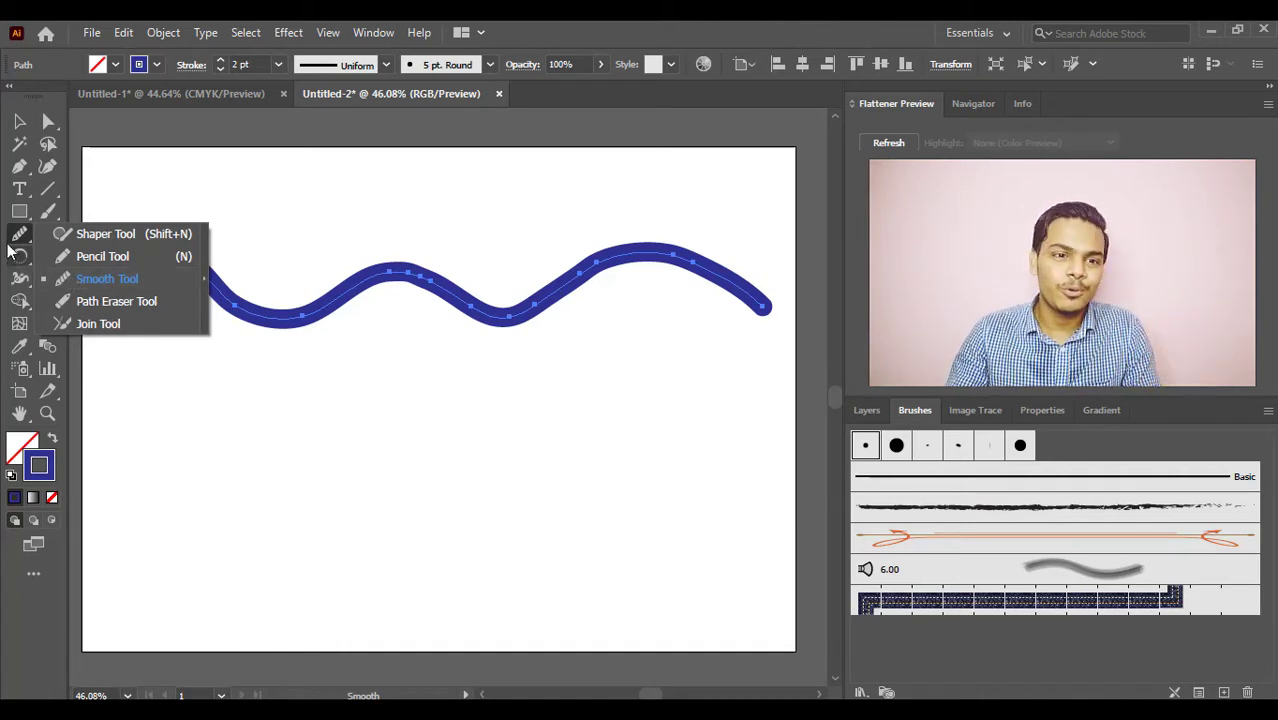
- Return to the Paintbrush with Accurate Fidelity and paint a second wavy stroke across the lower part of the artboard
double_click(51, 212)
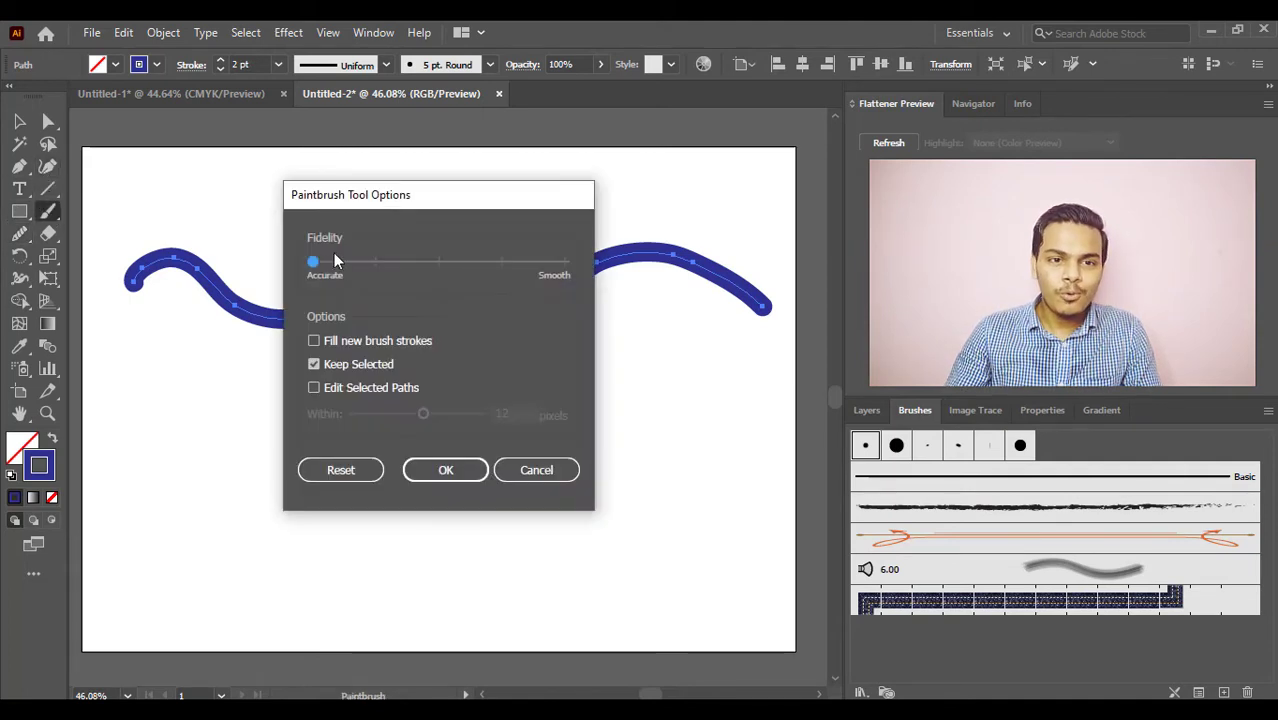
left_click(412, 470)
mouse_move(145, 524)
left_mouse_down()
mouse_move(155, 492)
mouse_move(229, 471)
mouse_move(286, 513)
mouse_move(382, 485)
mouse_move(436, 449)
mouse_move(527, 507)
mouse_move(609, 457)
mouse_move(677, 465)
mouse_move(785, 504)
left_mouse_up()
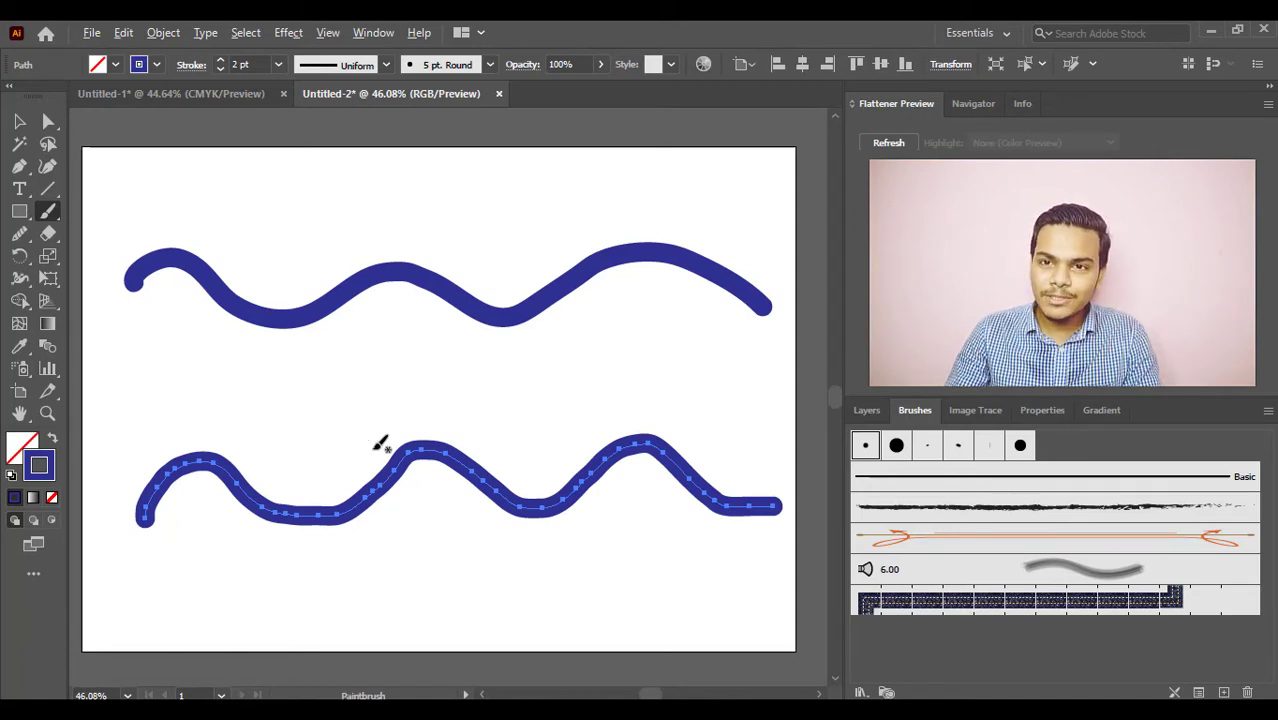
- Smooth the curves of the lower wavy stroke along its length, temporarily using the Smooth tool from within the Paintbrush
key("alt")
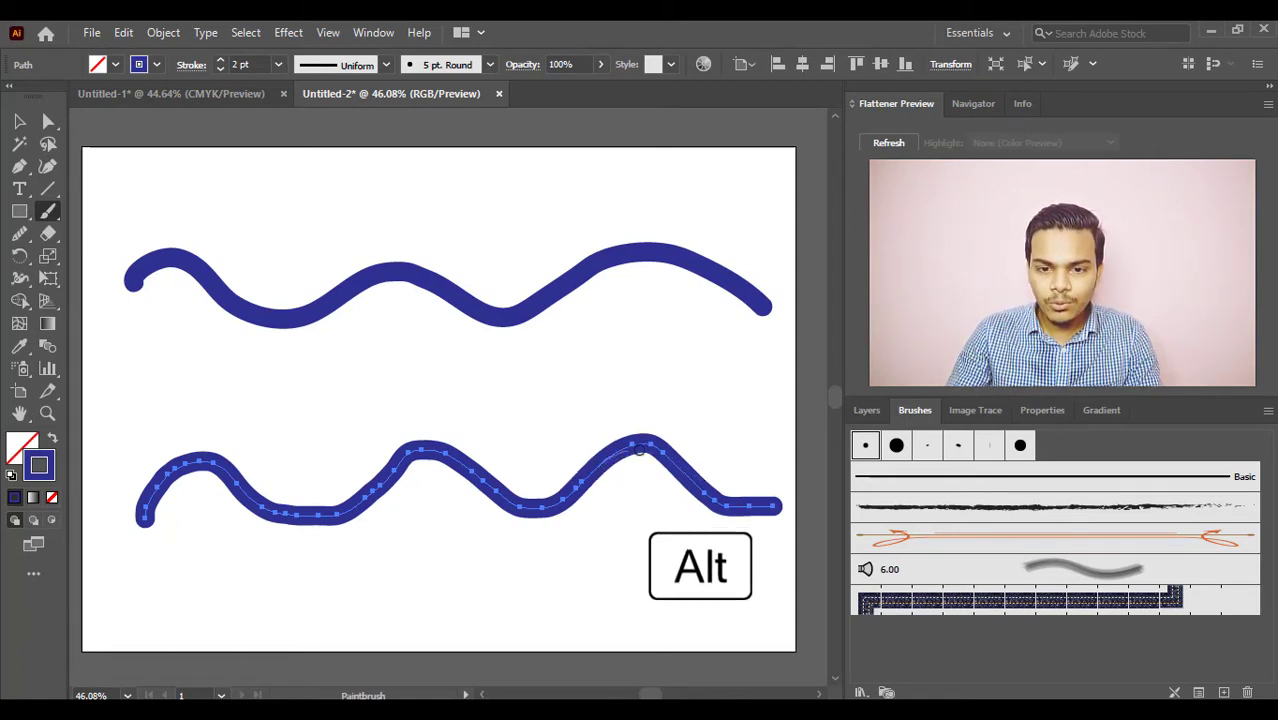
mouse_move(718, 492)
left_mouse_down()
mouse_move(600, 460)
mouse_move(578, 492)
left_mouse_up()
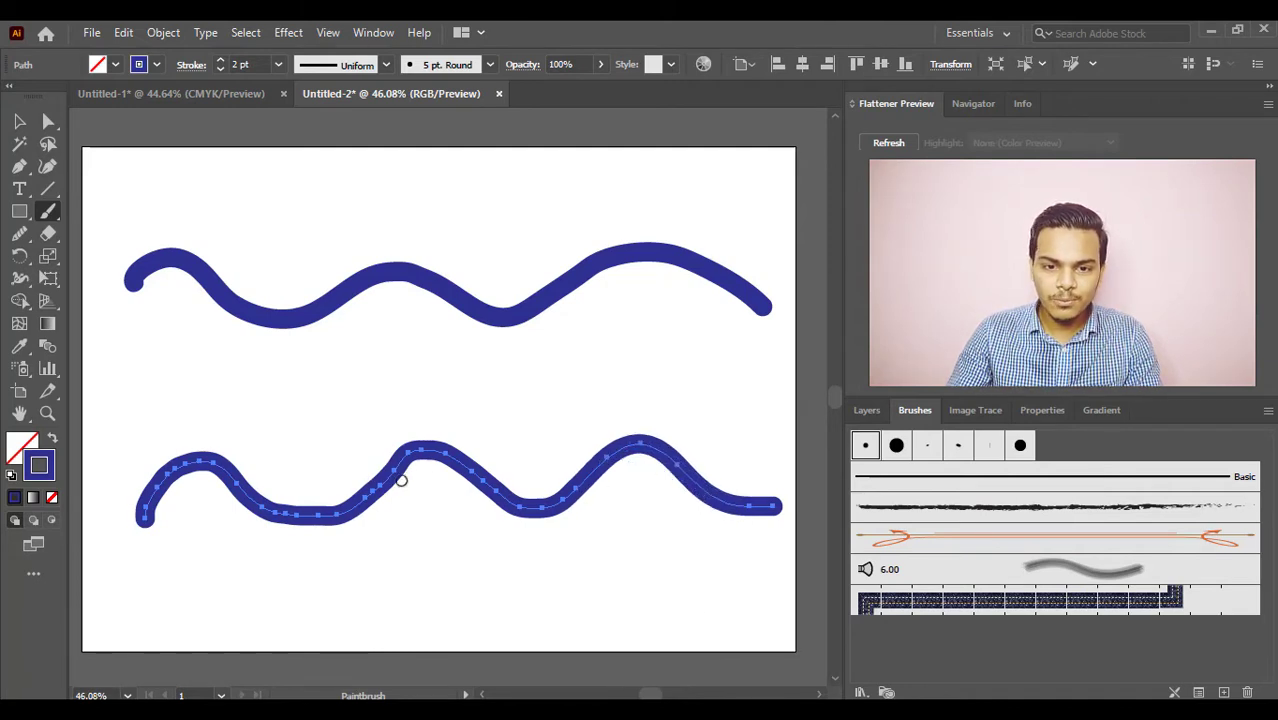
mouse_move(438, 457)
left_mouse_down()
mouse_move(498, 495)
mouse_move(475, 472)
mouse_move(424, 458)
mouse_move(368, 504)
left_mouse_up()
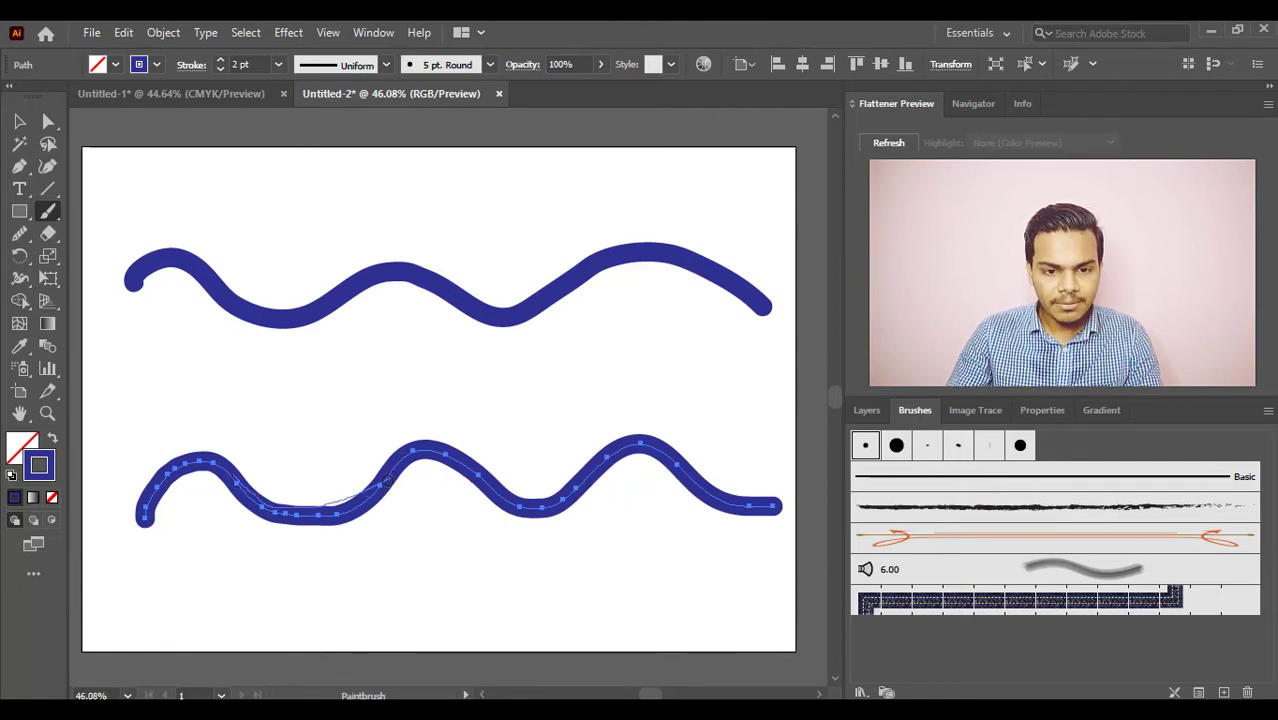
mouse_move(322, 506)
left_mouse_down()
mouse_move(277, 500)
mouse_move(364, 490)
left_mouse_up()
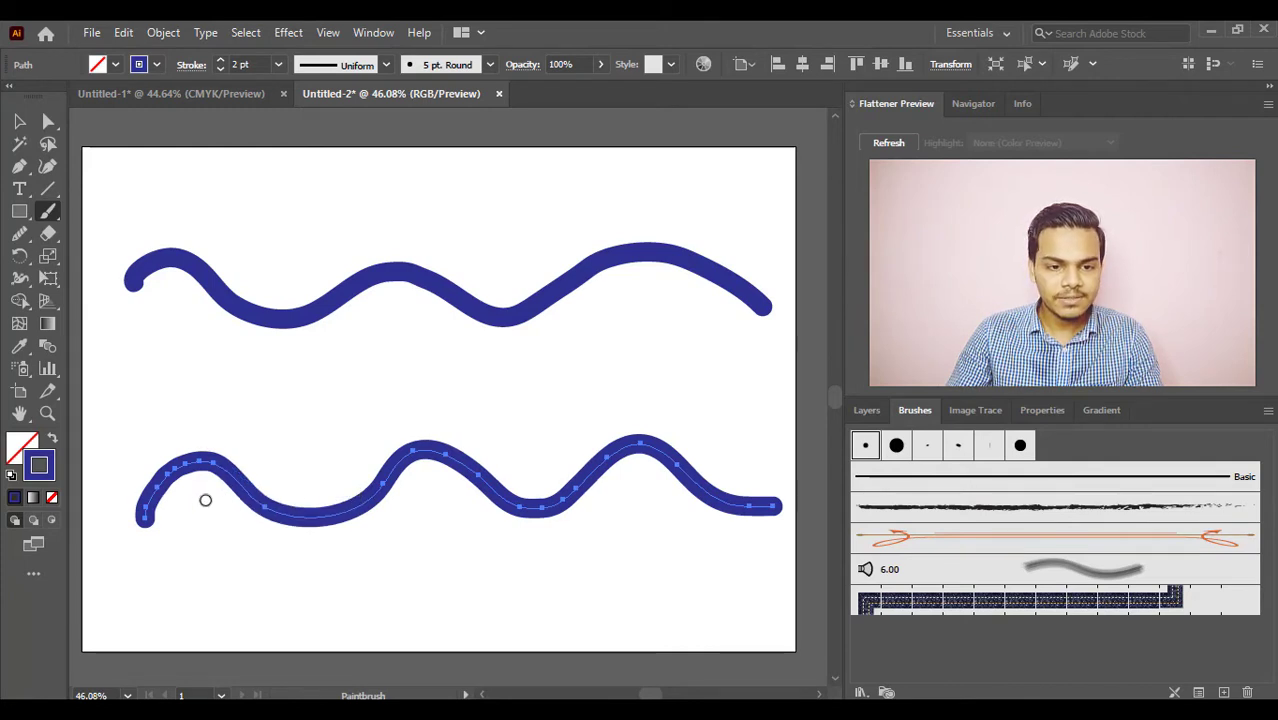
mouse_move(159, 507)
left_mouse_down()
mouse_move(151, 525)
mouse_move(234, 467)
left_mouse_up()
mouse_move(386, 486)
left_mouse_down()
mouse_move(419, 465)
mouse_move(484, 481)
mouse_move(512, 520)
mouse_move(598, 494)
left_mouse_up()
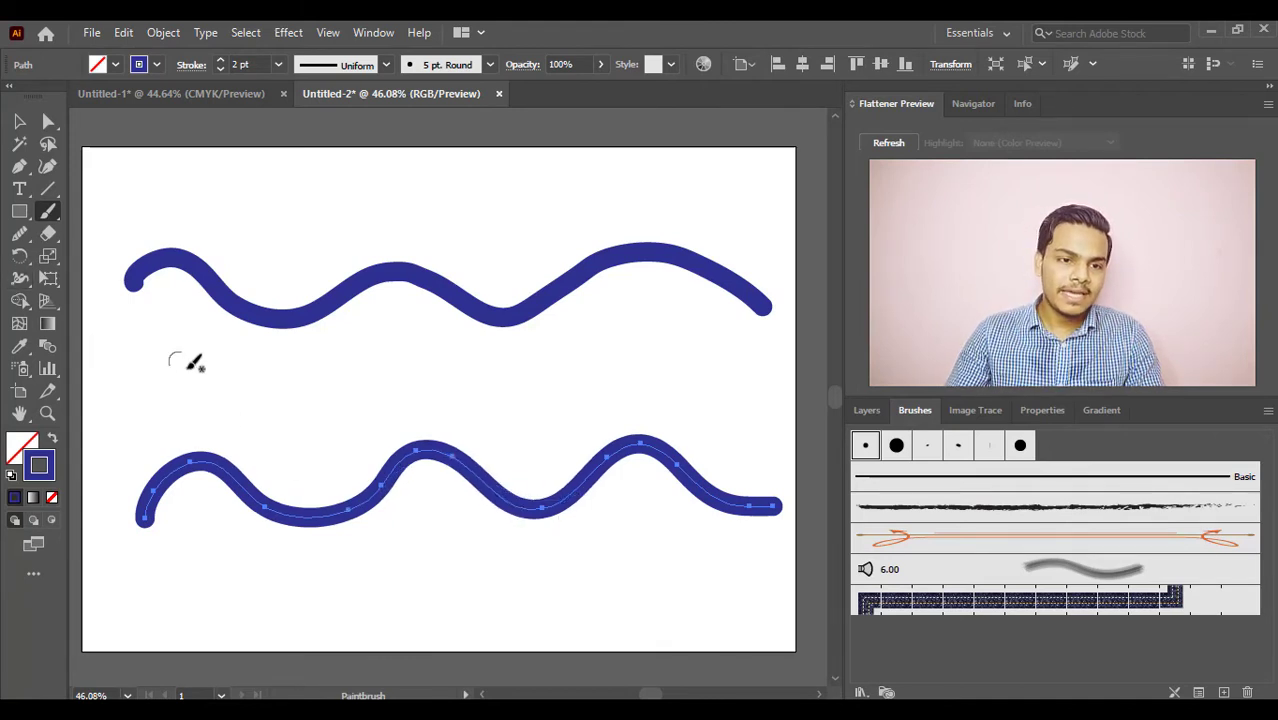
- Paint a third wavy stroke between the upper and lower strokes with the Paintbrush
mouse_move(183, 366)
left_mouse_down()
mouse_move(219, 363)
mouse_move(297, 398)
mouse_move(416, 373)
mouse_move(529, 387)
mouse_move(652, 352)
mouse_move(765, 400)
left_mouse_up()
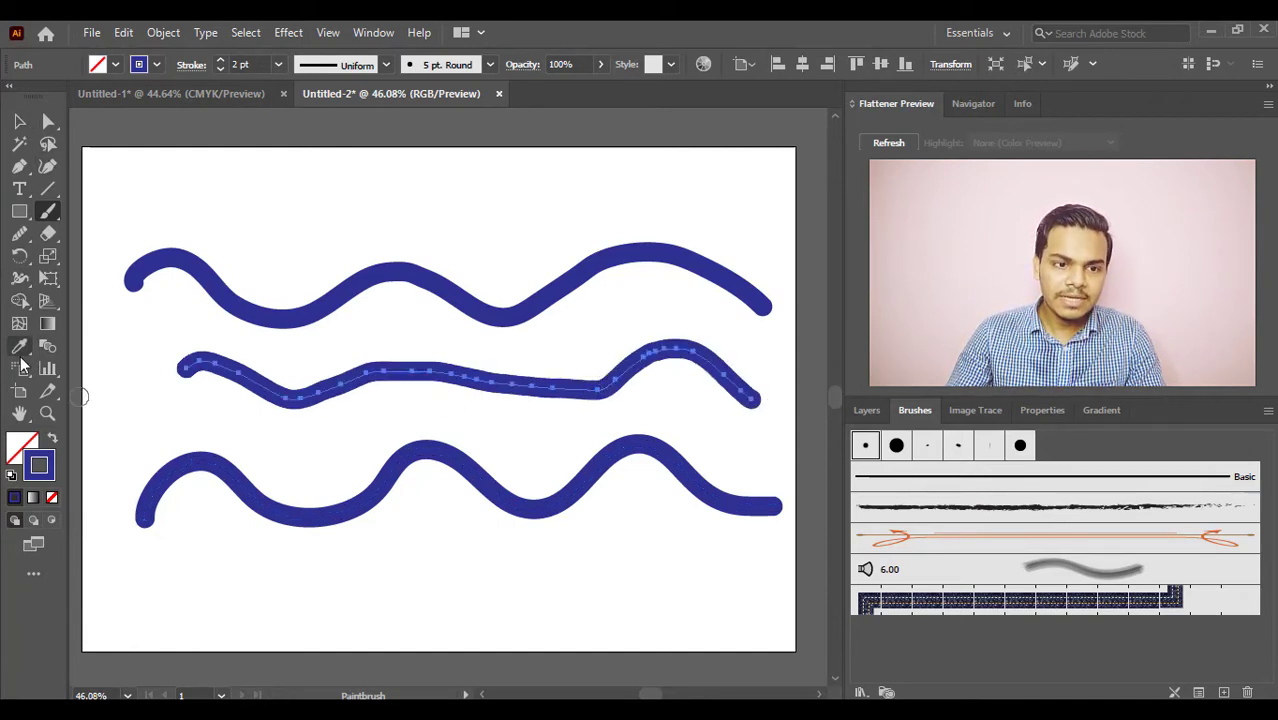
- Smooth the middle wavy stroke along its whole length with the Smooth tool
left_click(19, 233)
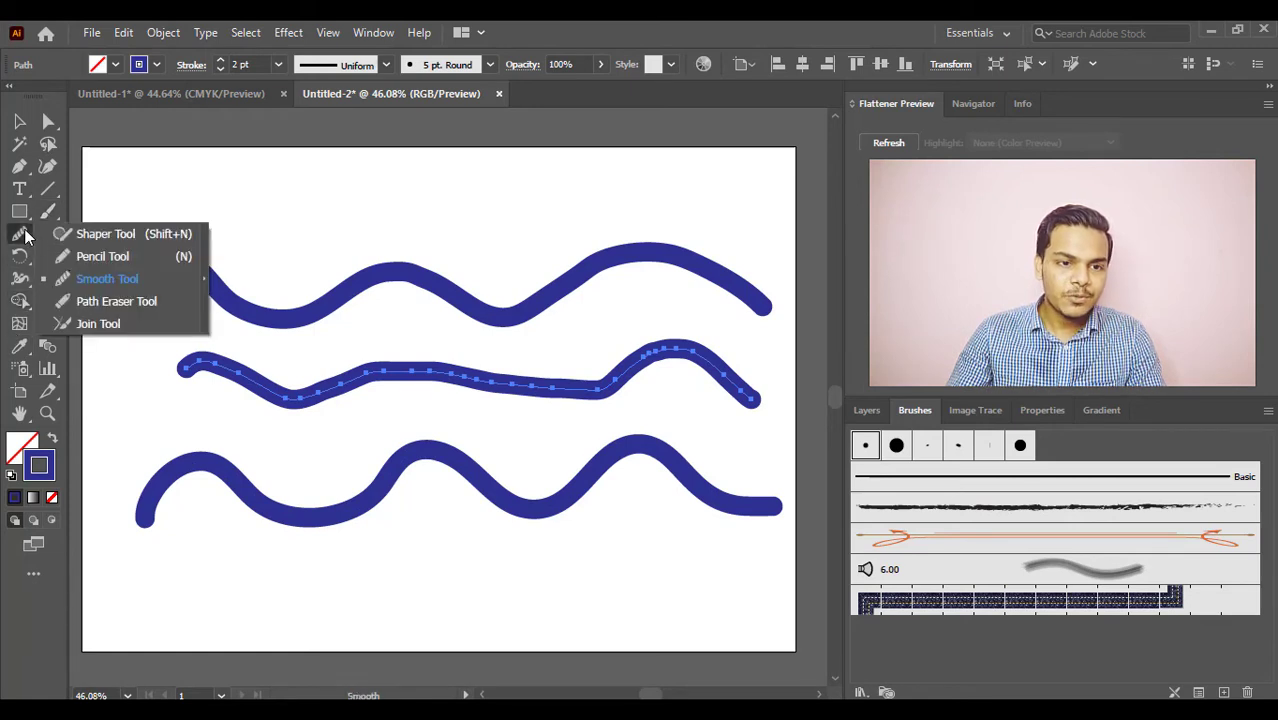
left_click(88, 282)
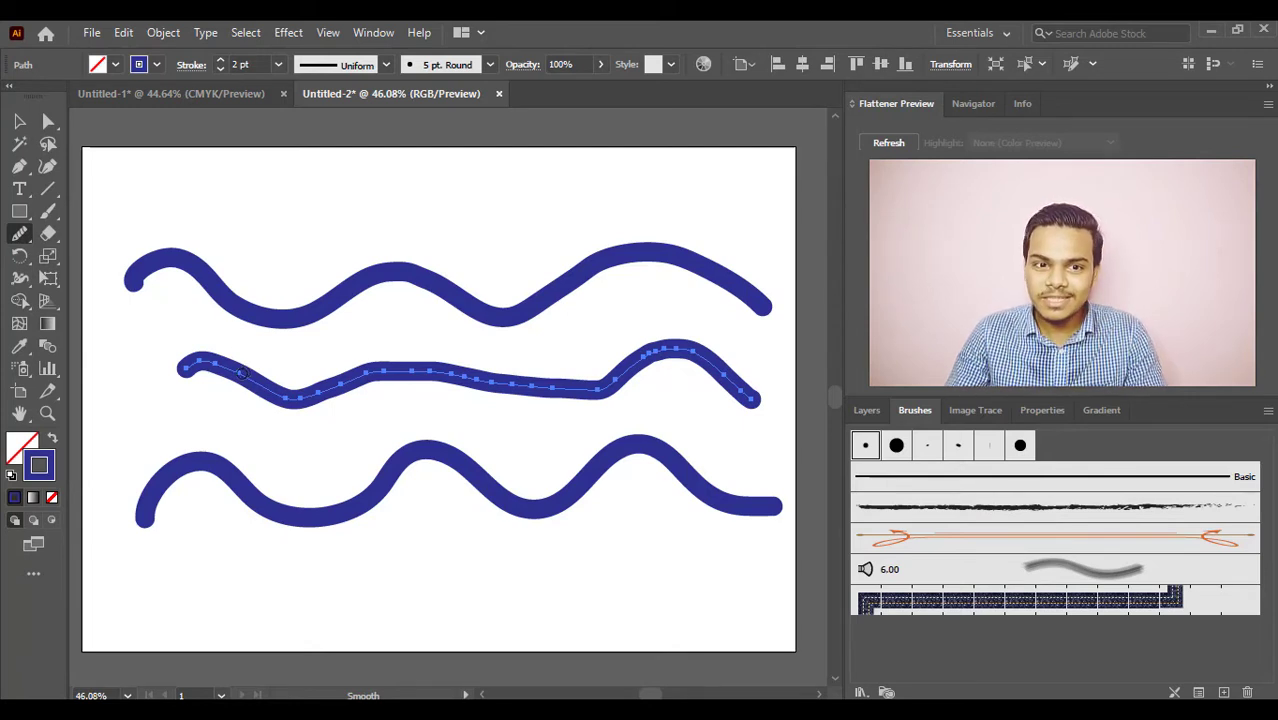
mouse_move(285, 398)
left_mouse_down()
mouse_move(376, 365)
mouse_move(430, 378)
mouse_move(368, 378)
mouse_move(622, 392)
left_mouse_up()
mouse_move(537, 388)
left_mouse_down()
mouse_move(625, 360)
mouse_move(632, 375)
left_mouse_up()
mouse_move(741, 381)
left_mouse_down()
mouse_move(711, 385)
mouse_move(738, 405)
mouse_move(727, 381)
mouse_move(664, 360)
left_mouse_up()
left_click_drag(592, 397, 571, 404)
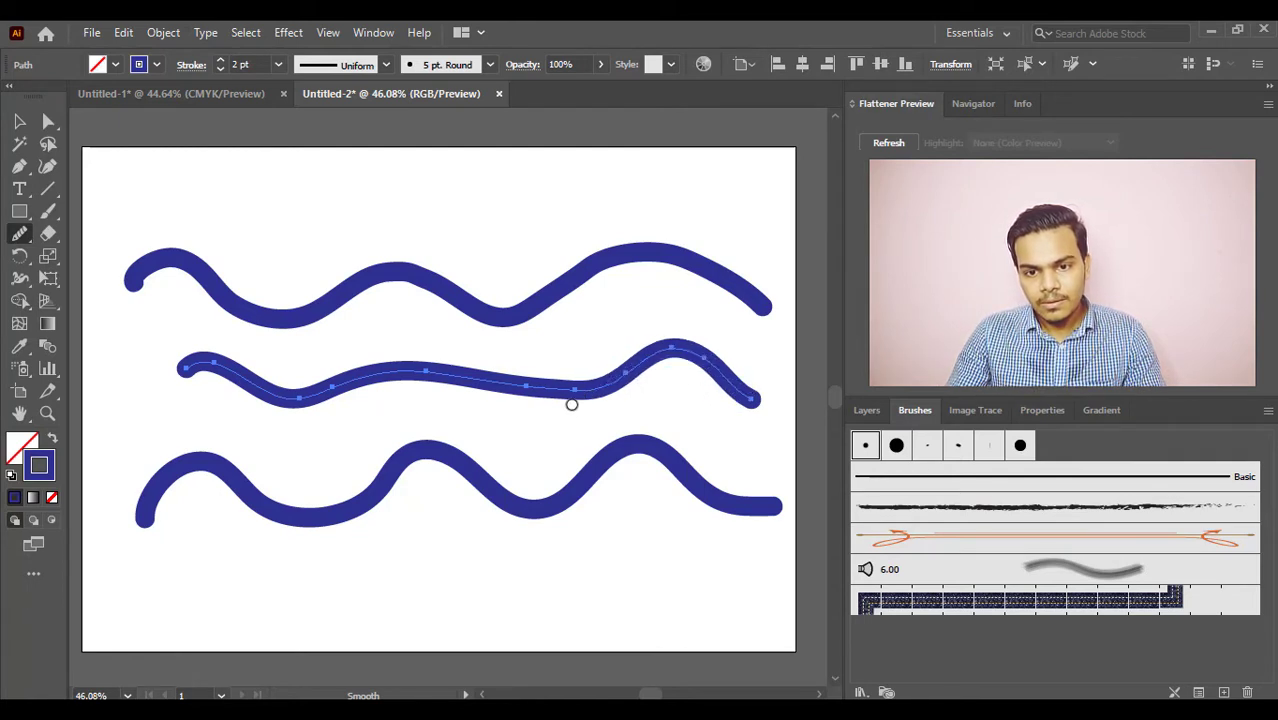
left_click_drag(451, 385, 428, 379)
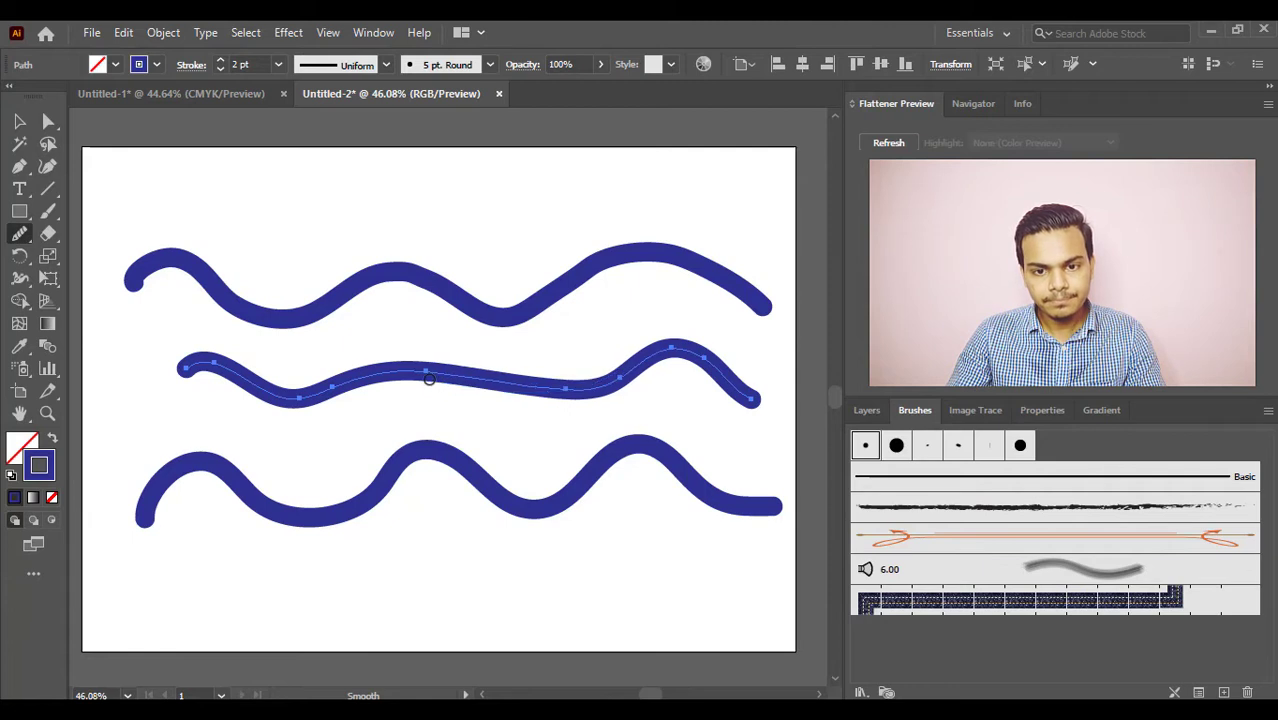
mouse_move(311, 402)
left_mouse_down()
mouse_move(237, 372)
mouse_move(312, 396)
mouse_move(402, 393)
left_mouse_up()
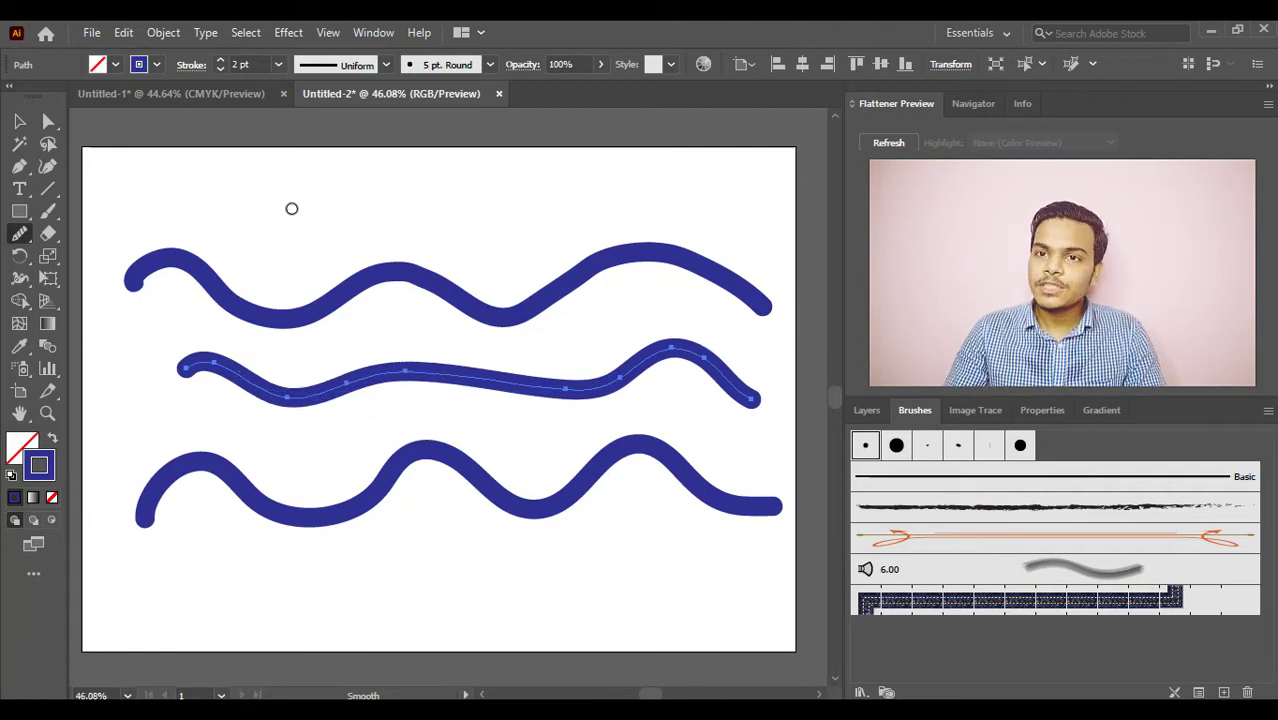
- Set the Paintbrush Fidelity to Smooth and paint a wavy stroke across the upper edge of the artboard
double_click(51, 206)
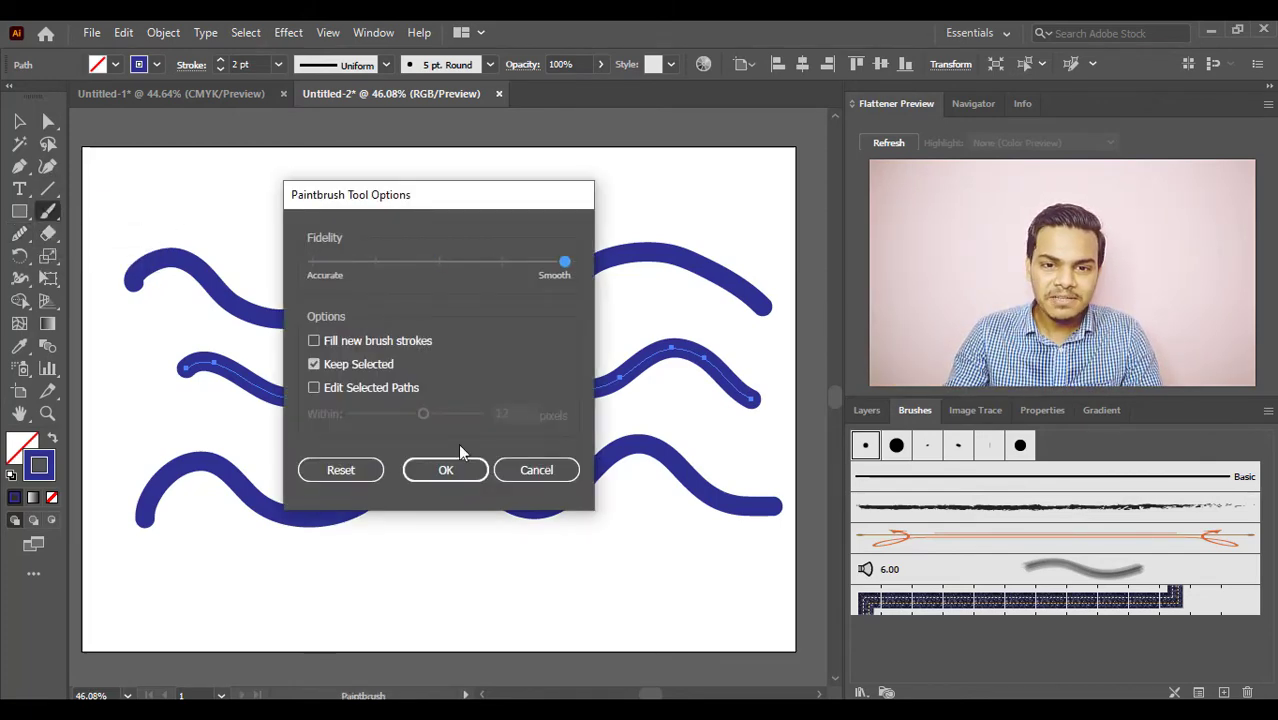
key("Return")
mouse_move(175, 183)
left_mouse_down()
mouse_move(273, 216)
mouse_move(315, 188)
mouse_move(409, 208)
mouse_move(528, 168)
mouse_move(763, 201)
left_mouse_up()
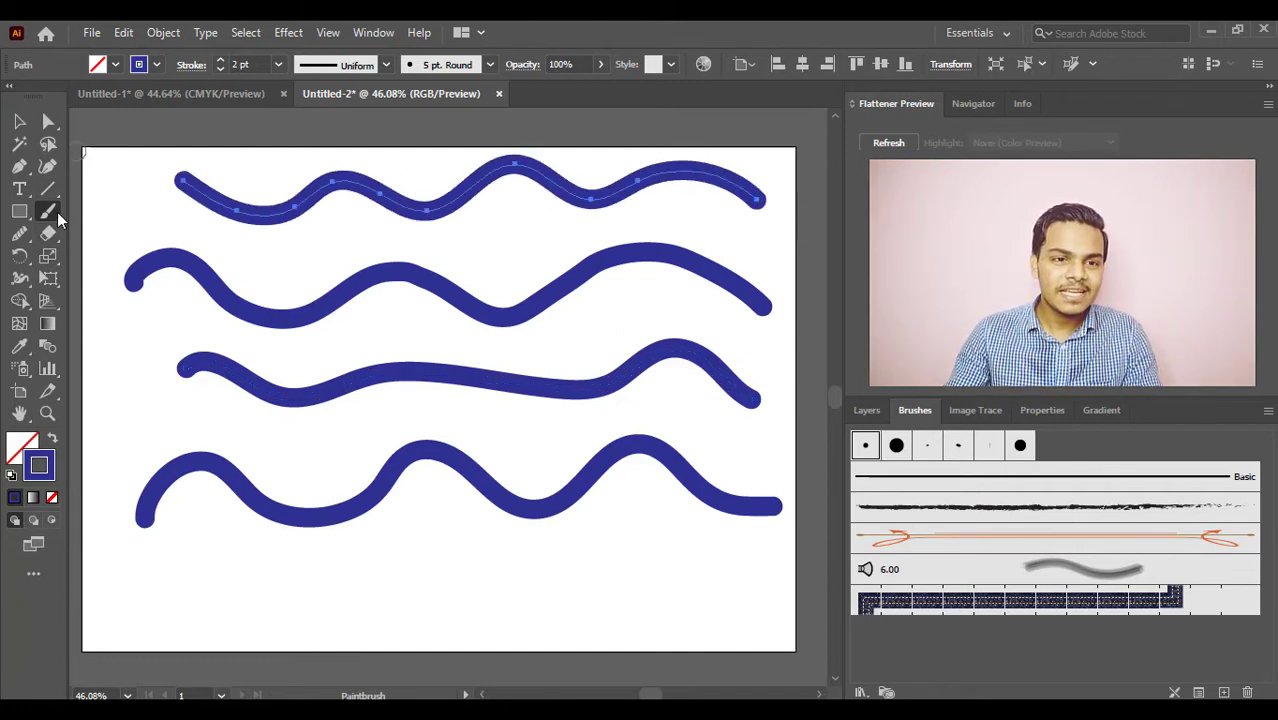
- Select all four wavy strokes and delete them from the artboard
left_click(19, 121)
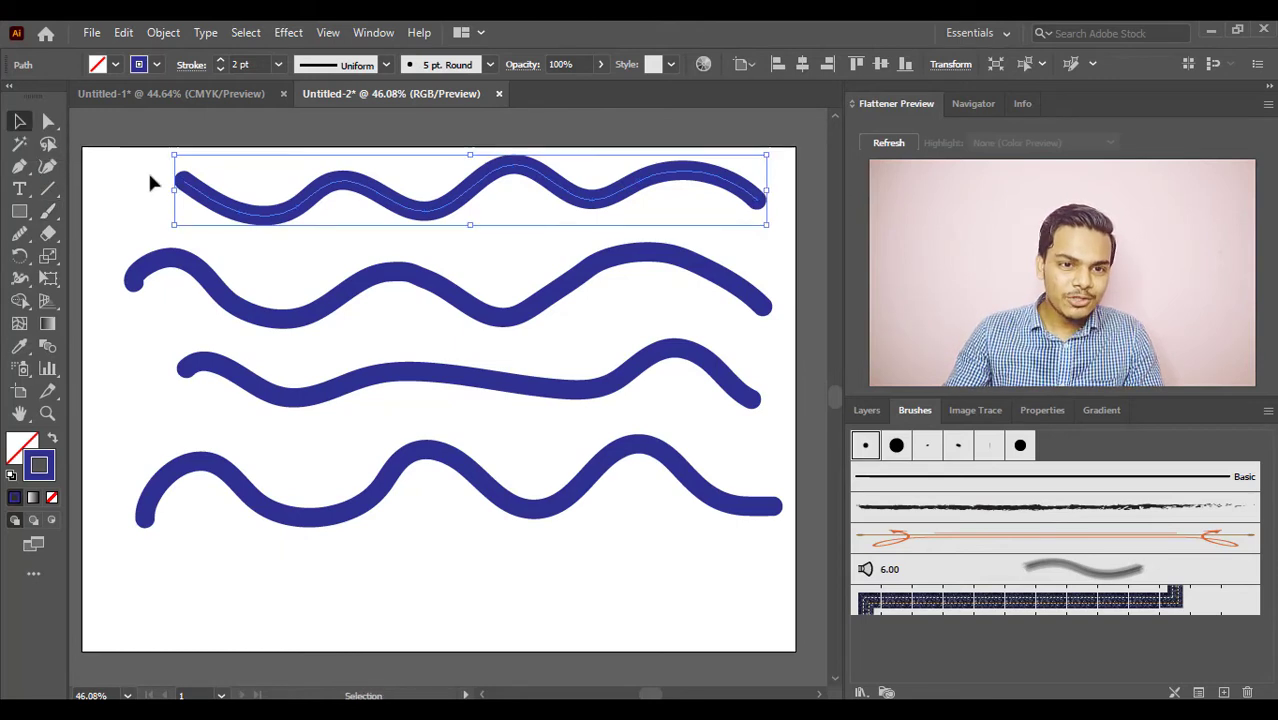
left_click_drag(152, 183, 591, 502)
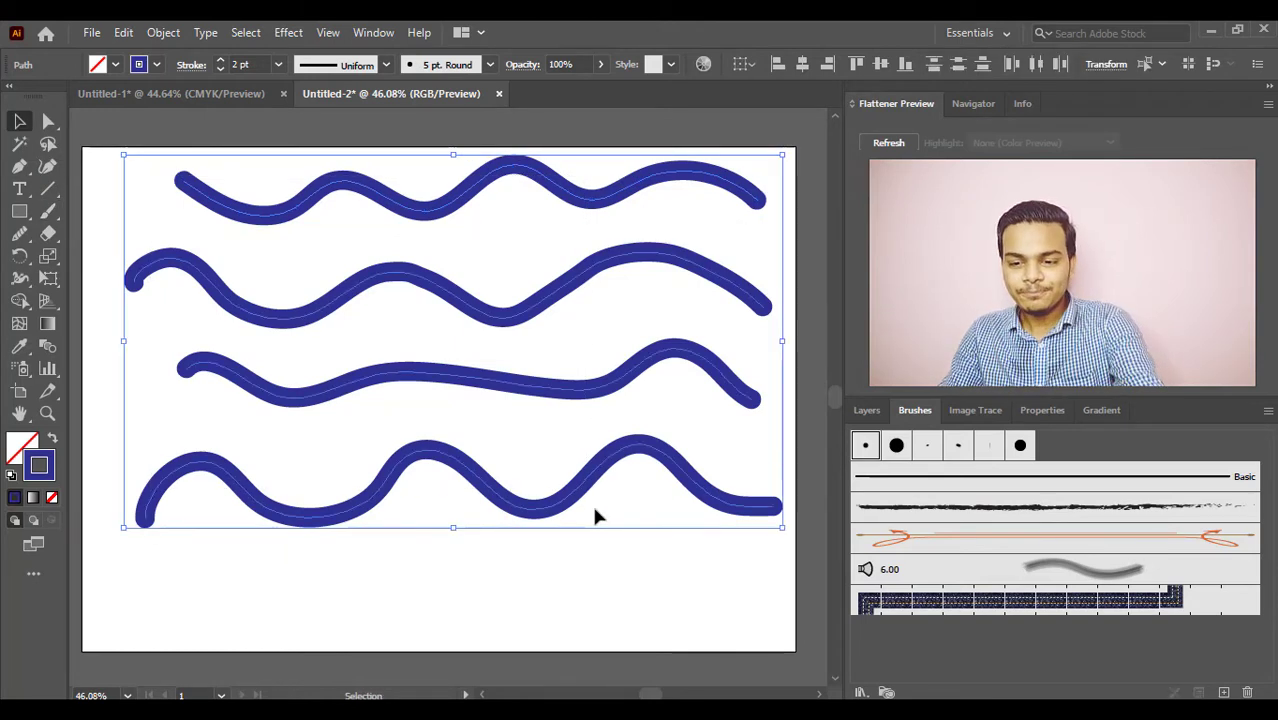
key("Delete")
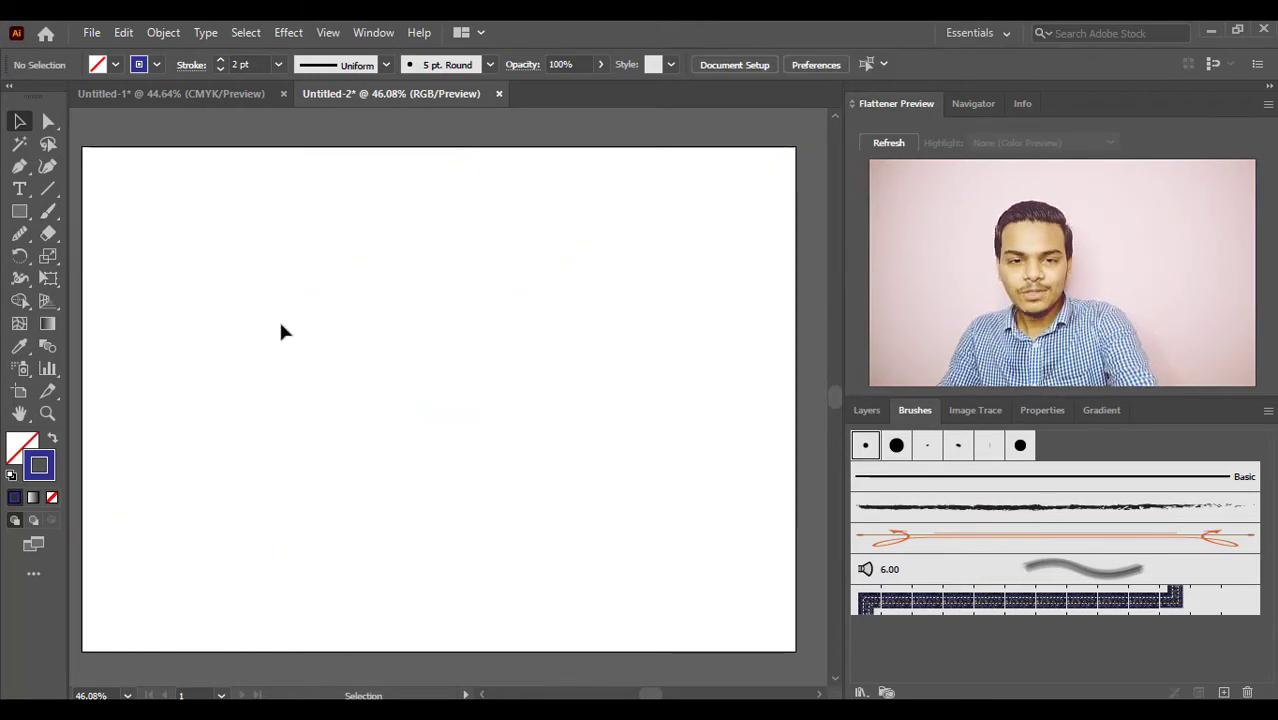
- Paint an open winding outline with the Paintbrush as several separate strokes, each starting where the previous one ends
left_click(48, 211)
mouse_move(208, 272)
left_mouse_down()
mouse_move(281, 240)
mouse_move(303, 293)
mouse_move(377, 371)
mouse_move(447, 358)
mouse_move(543, 490)
left_mouse_up()
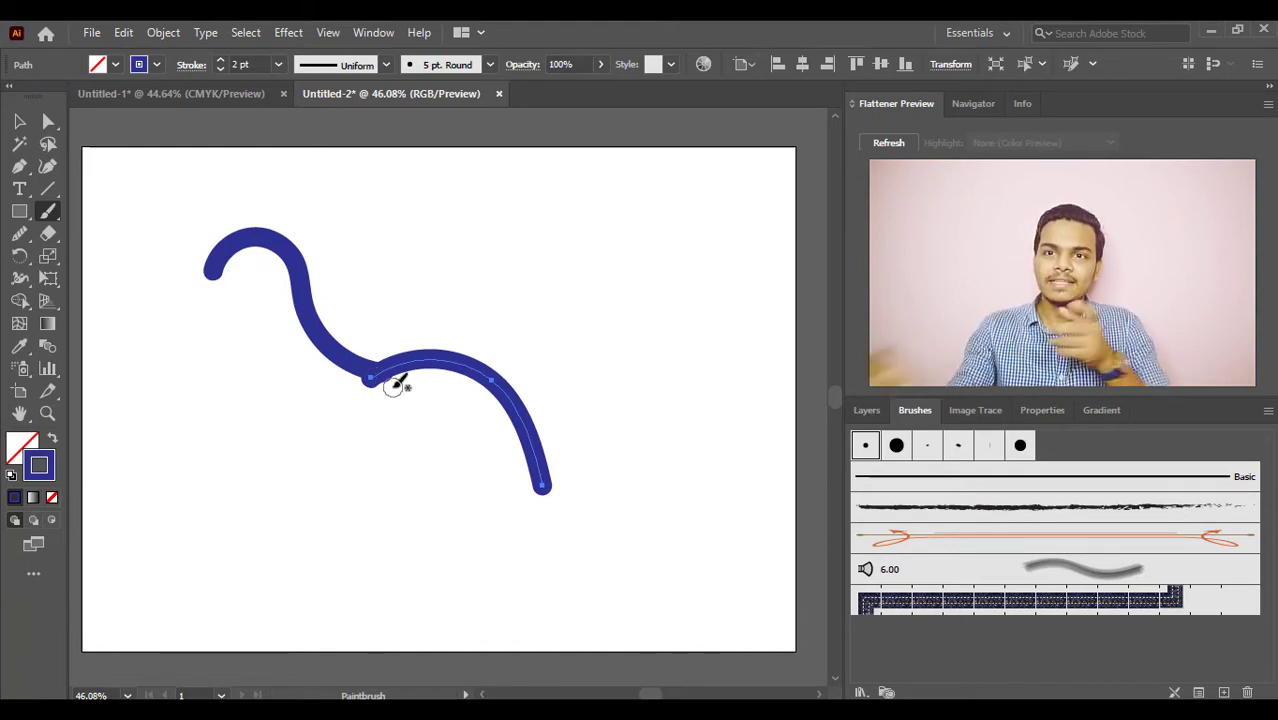
mouse_move(537, 486)
left_mouse_down()
mouse_move(585, 483)
mouse_move(621, 580)
mouse_move(510, 640)
mouse_move(437, 554)
mouse_move(423, 511)
mouse_move(373, 526)
mouse_move(327, 456)
mouse_move(336, 386)
mouse_move(187, 398)
mouse_move(177, 331)
left_mouse_up()
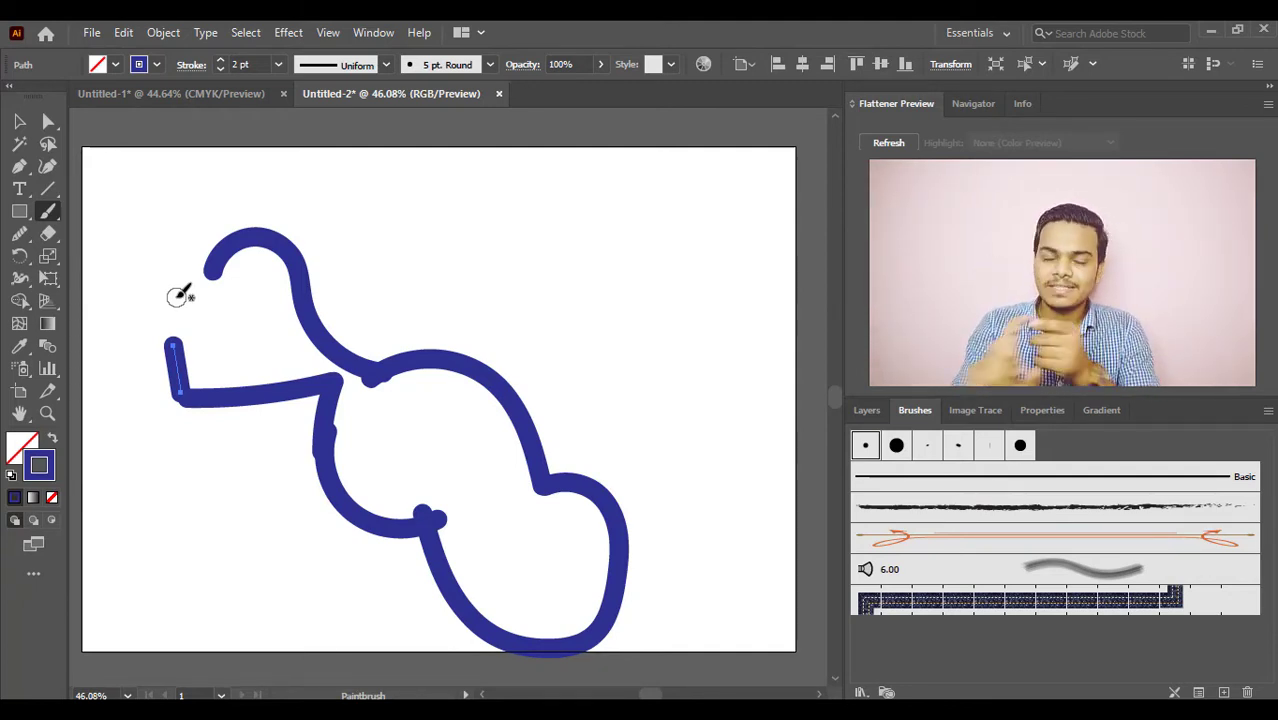
- Select all the strokes of the winding outline and delete them
left_click(19, 121)
left_click_drag(120, 219, 635, 610)
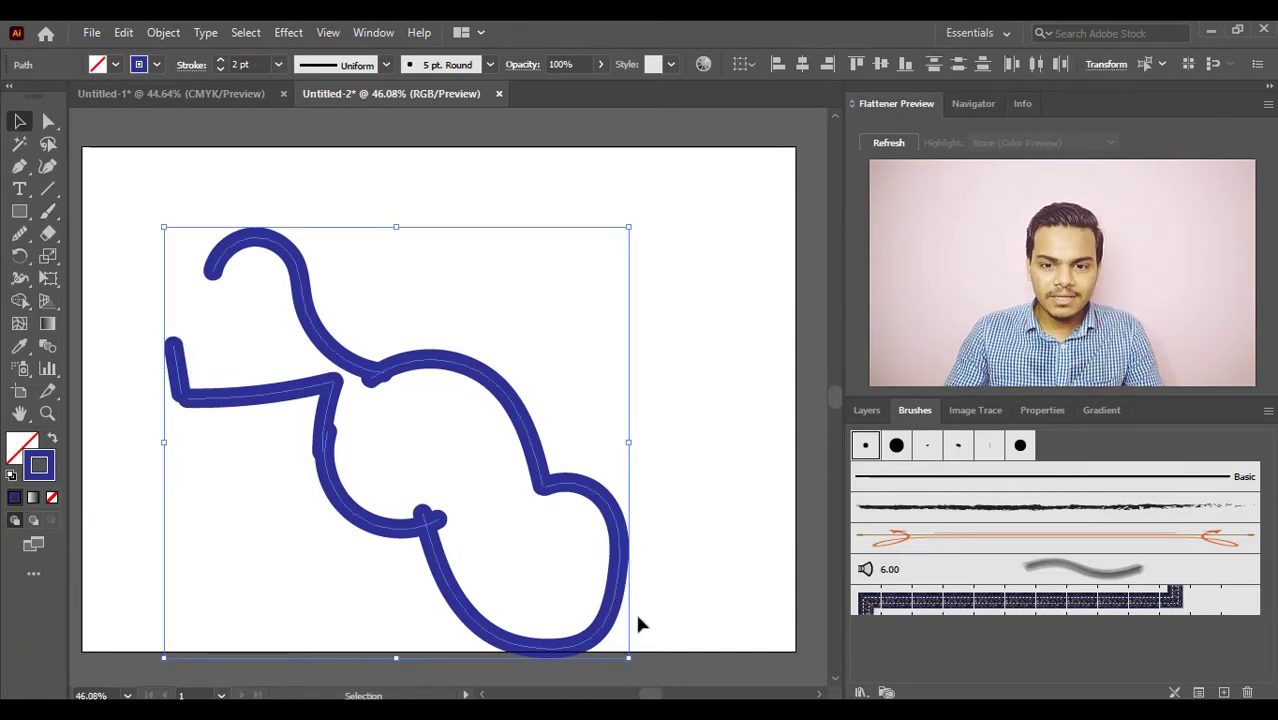
key("Delete")
- Turn on Edit Selected Paths within 12 pixels for the Paintbrush and paint one long winding stroke, continuing it from its end point
double_click(52, 213)
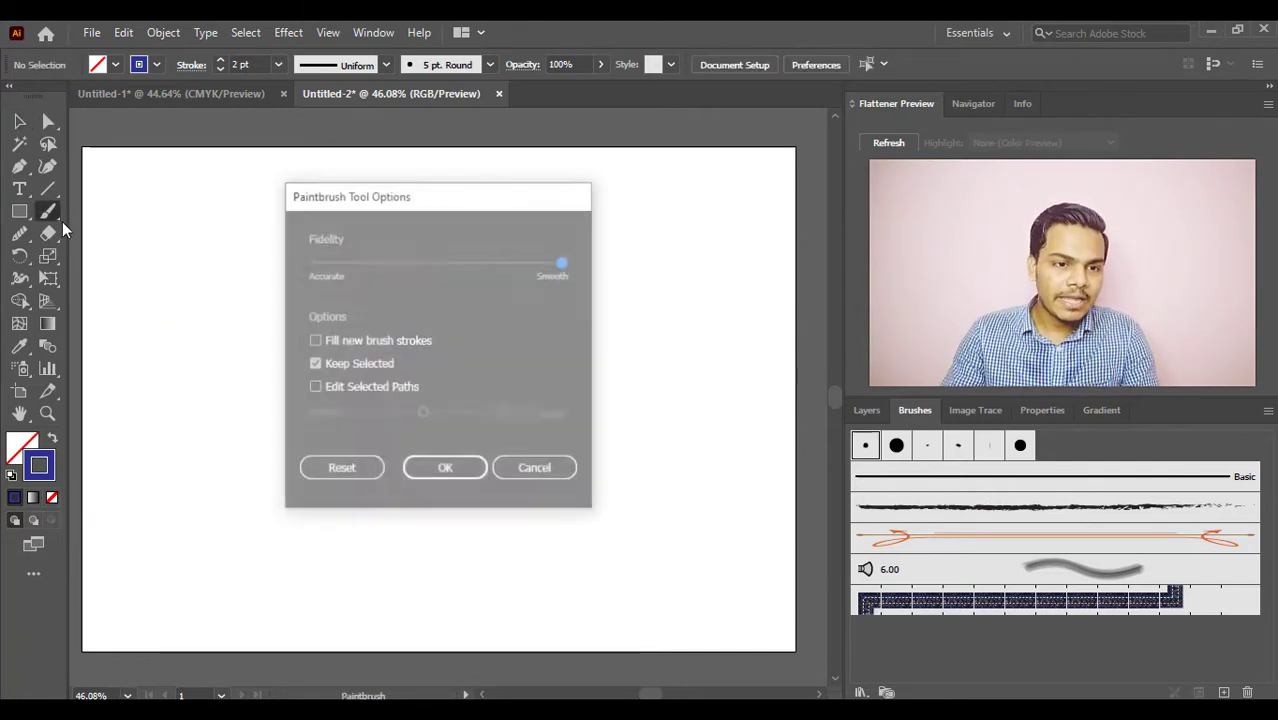
left_click(314, 387)
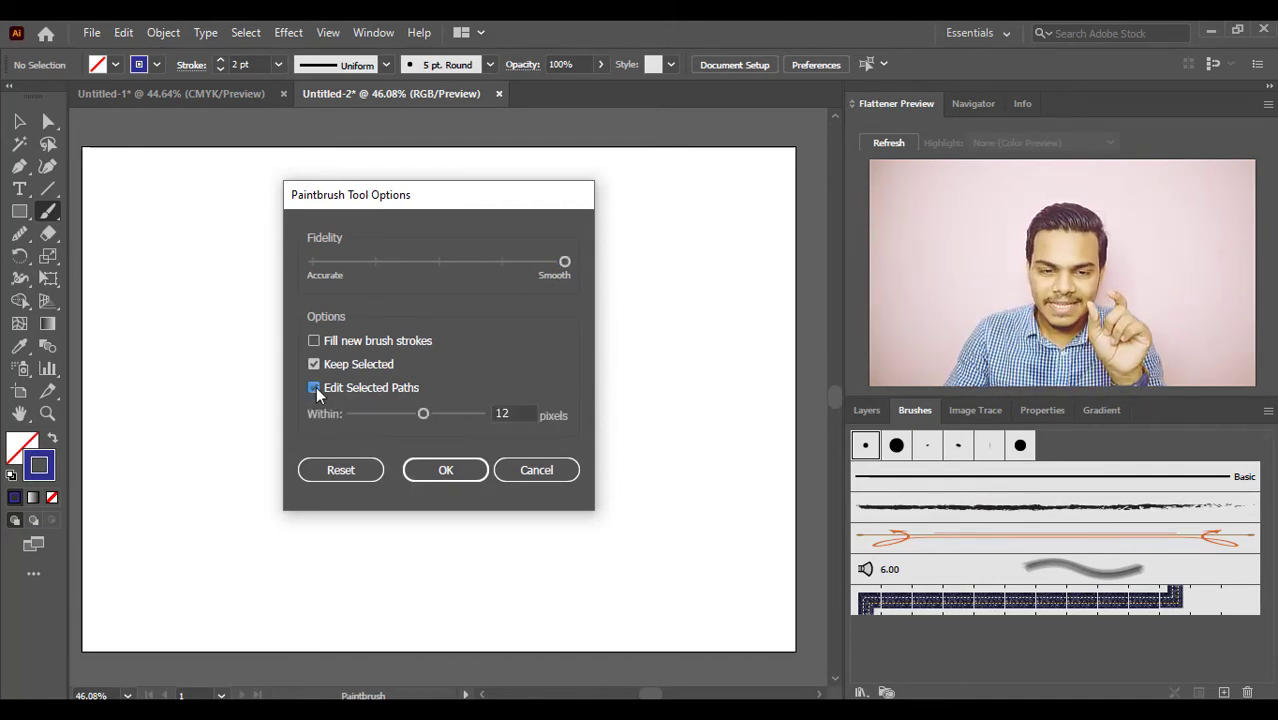
left_click(431, 463)
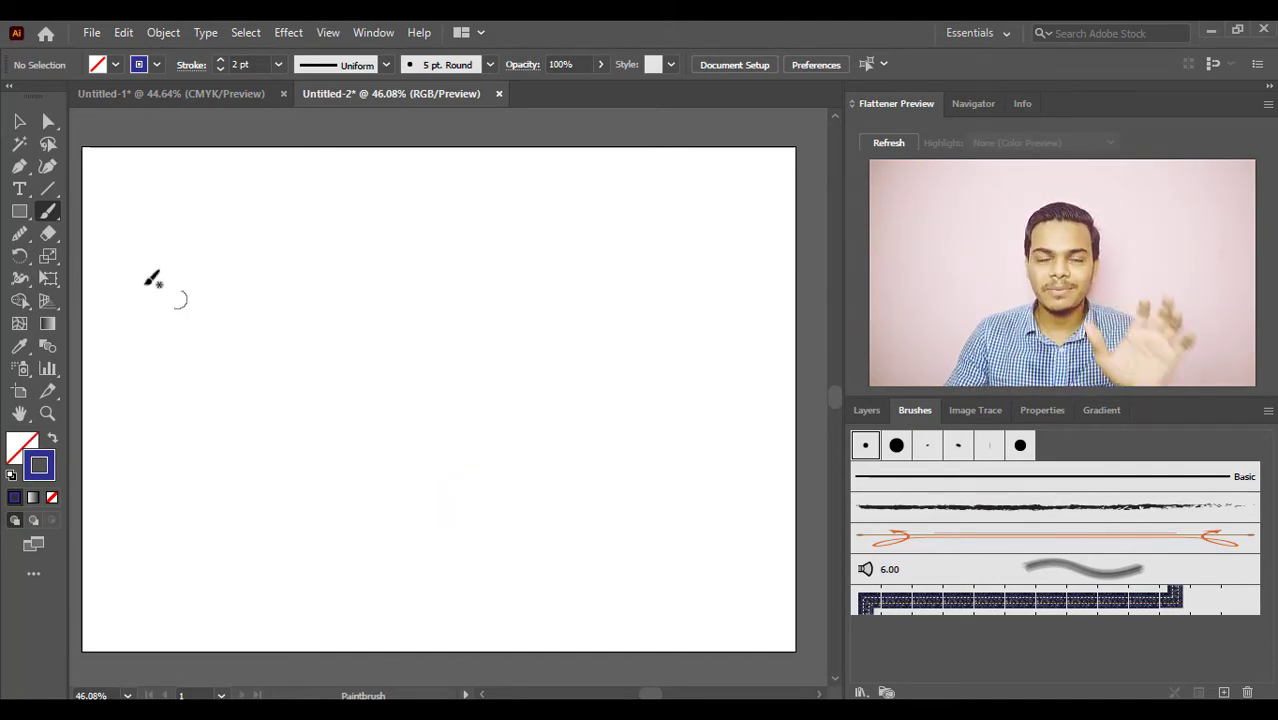
mouse_move(132, 288)
left_mouse_down()
mouse_move(207, 246)
mouse_move(333, 323)
mouse_move(405, 263)
mouse_move(556, 282)
mouse_move(624, 334)
left_mouse_up()
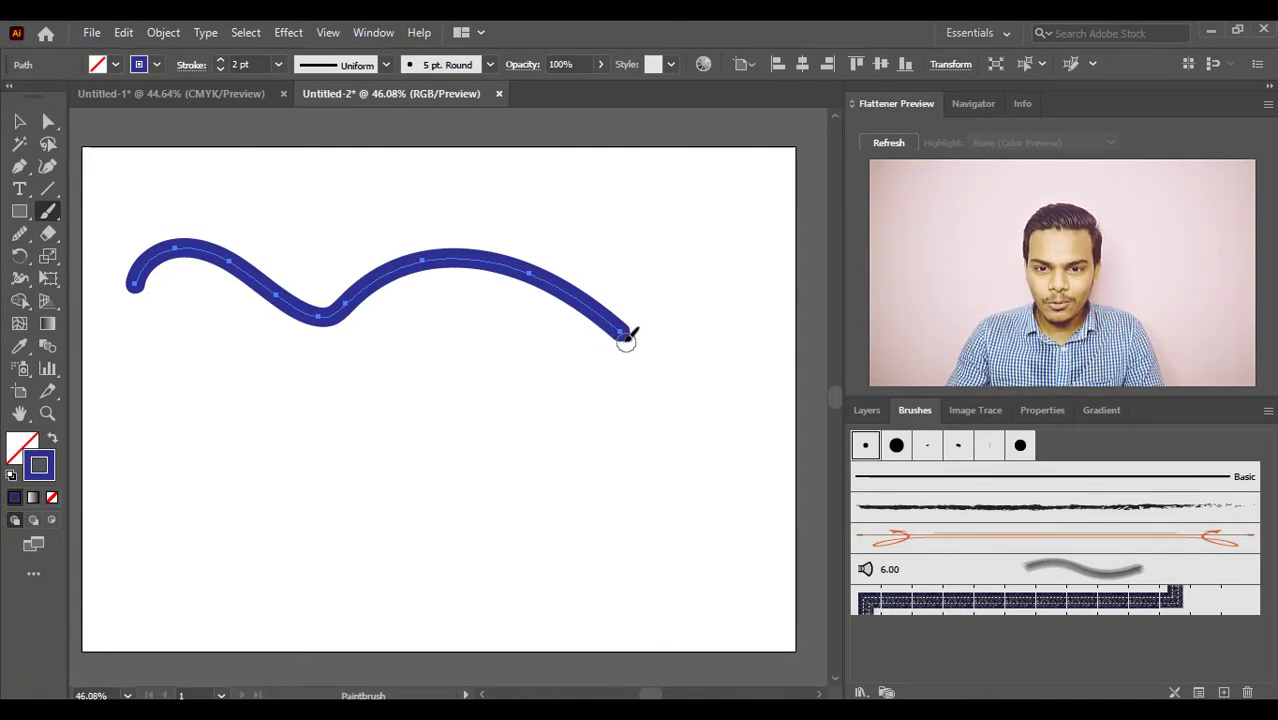
mouse_move(626, 342)
left_mouse_down()
mouse_move(659, 392)
mouse_move(640, 422)
mouse_move(588, 409)
mouse_move(518, 349)
mouse_move(469, 345)
mouse_move(445, 362)
mouse_move(403, 473)
mouse_move(343, 466)
mouse_move(331, 403)
mouse_move(217, 340)
mouse_move(160, 362)
mouse_move(134, 414)
mouse_move(181, 437)
mouse_move(245, 440)
mouse_move(293, 514)
mouse_move(376, 551)
mouse_move(480, 541)
mouse_move(509, 455)
mouse_move(606, 498)
mouse_move(742, 475)
left_mouse_up()
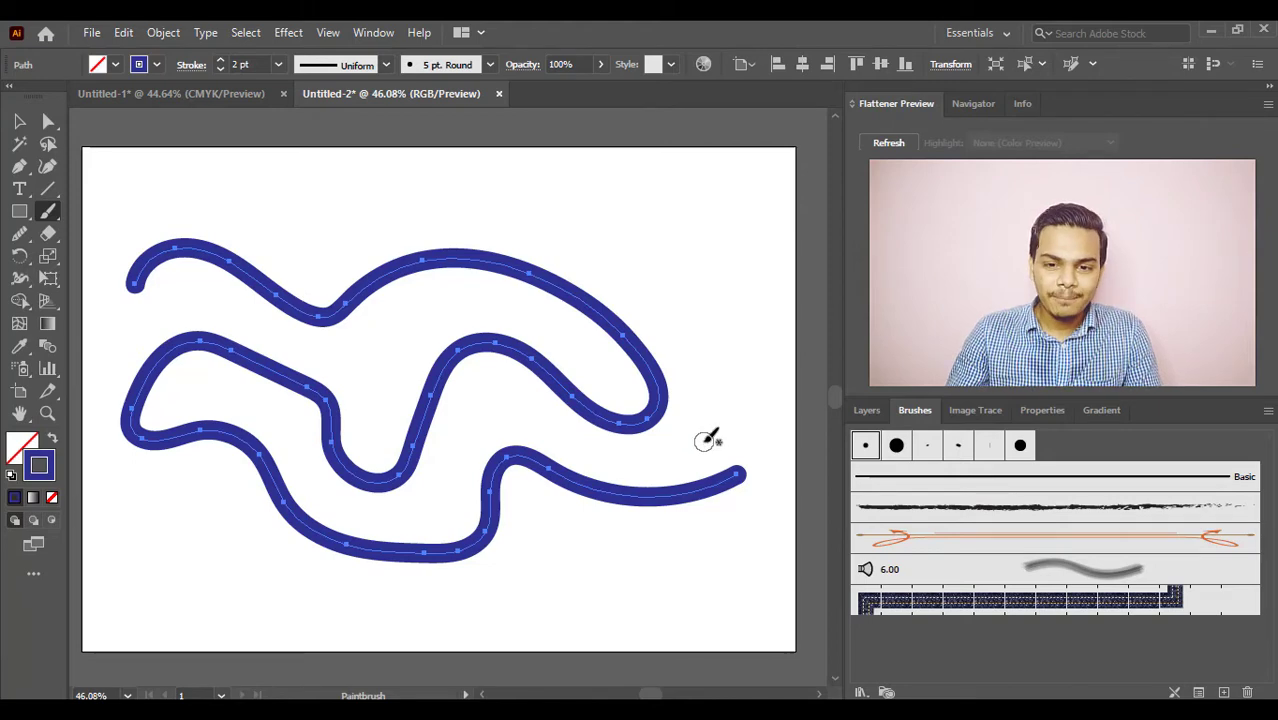
- Turn off Edit Selected Paths and paint further separate strokes onward from the end of the long winding stroke
double_click(48, 210)
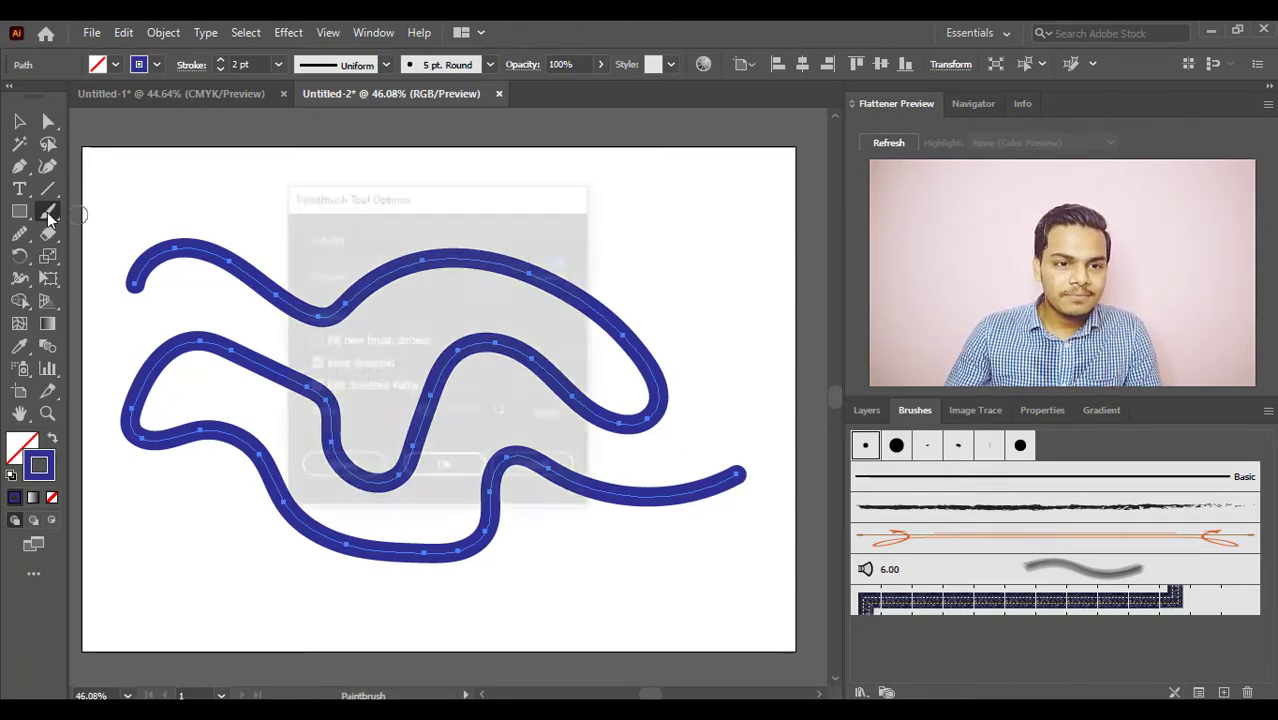
left_click(314, 387)
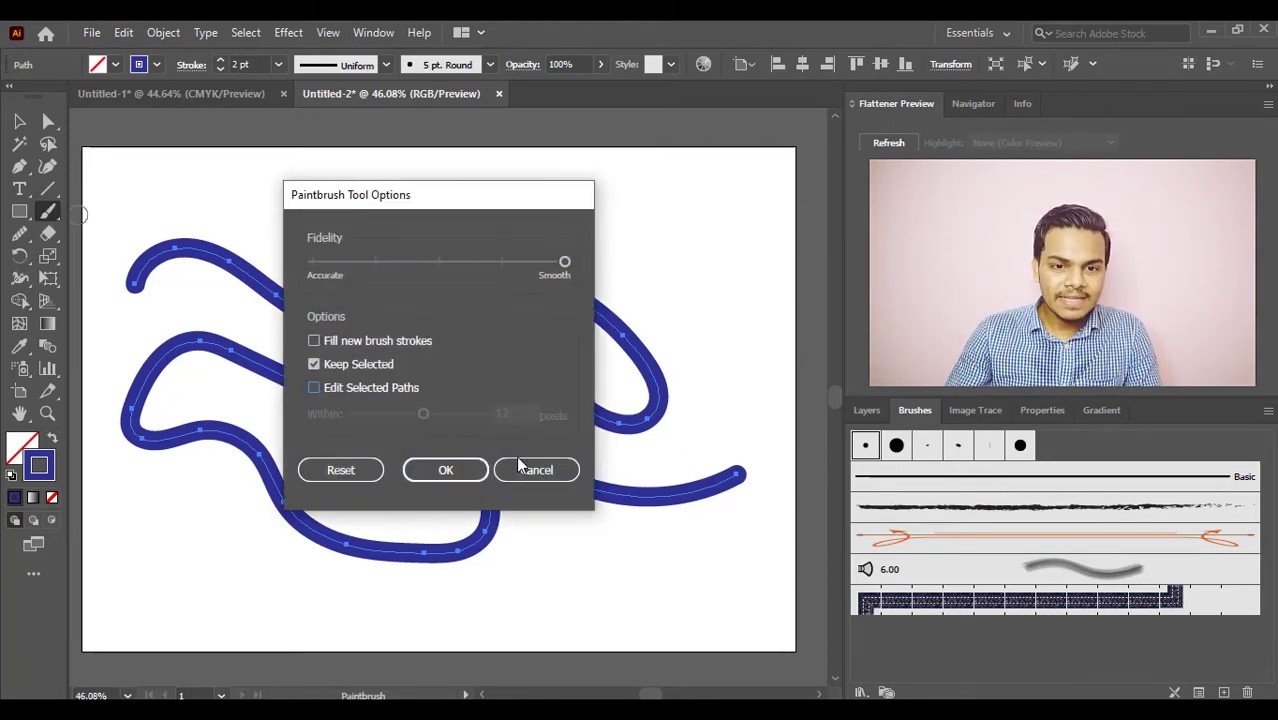
left_click(451, 476)
mouse_move(745, 468)
left_mouse_down()
mouse_move(737, 415)
mouse_move(668, 188)
left_mouse_up()
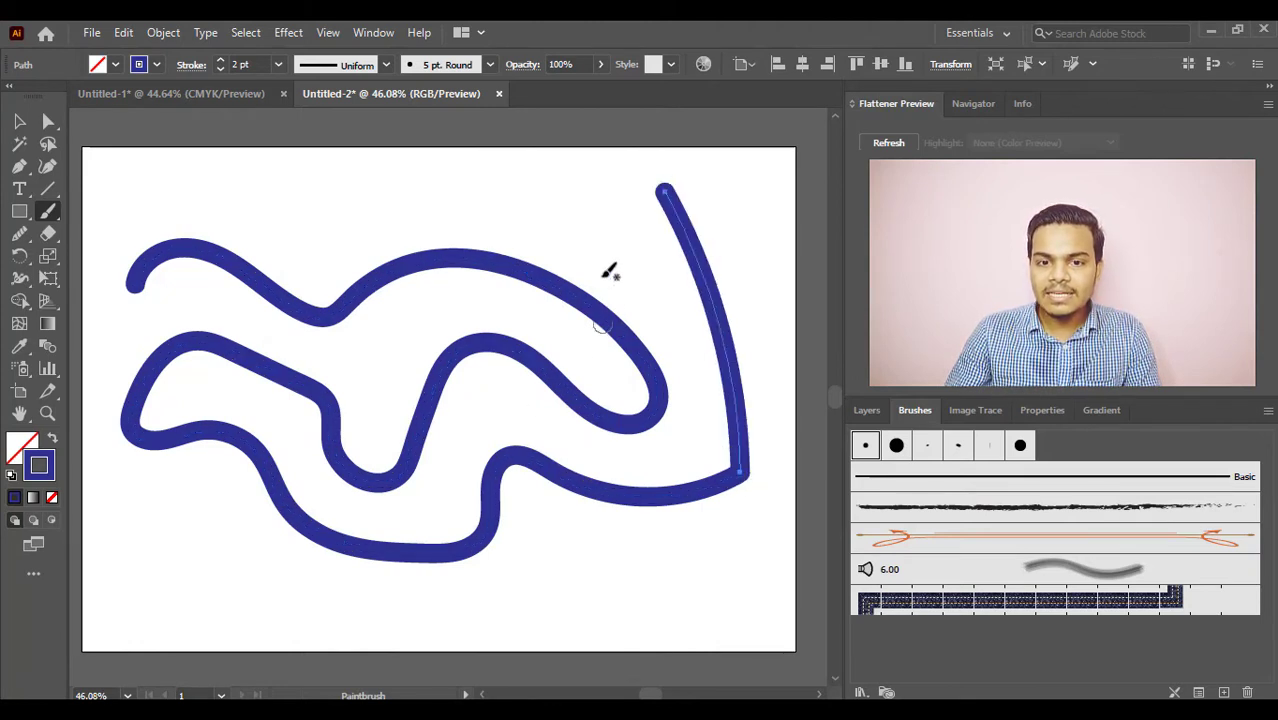
mouse_move(665, 190)
left_mouse_down()
mouse_move(288, 203)
mouse_move(334, 251)
mouse_move(408, 228)
mouse_move(571, 220)
mouse_move(670, 300)
mouse_move(681, 358)
left_mouse_up()
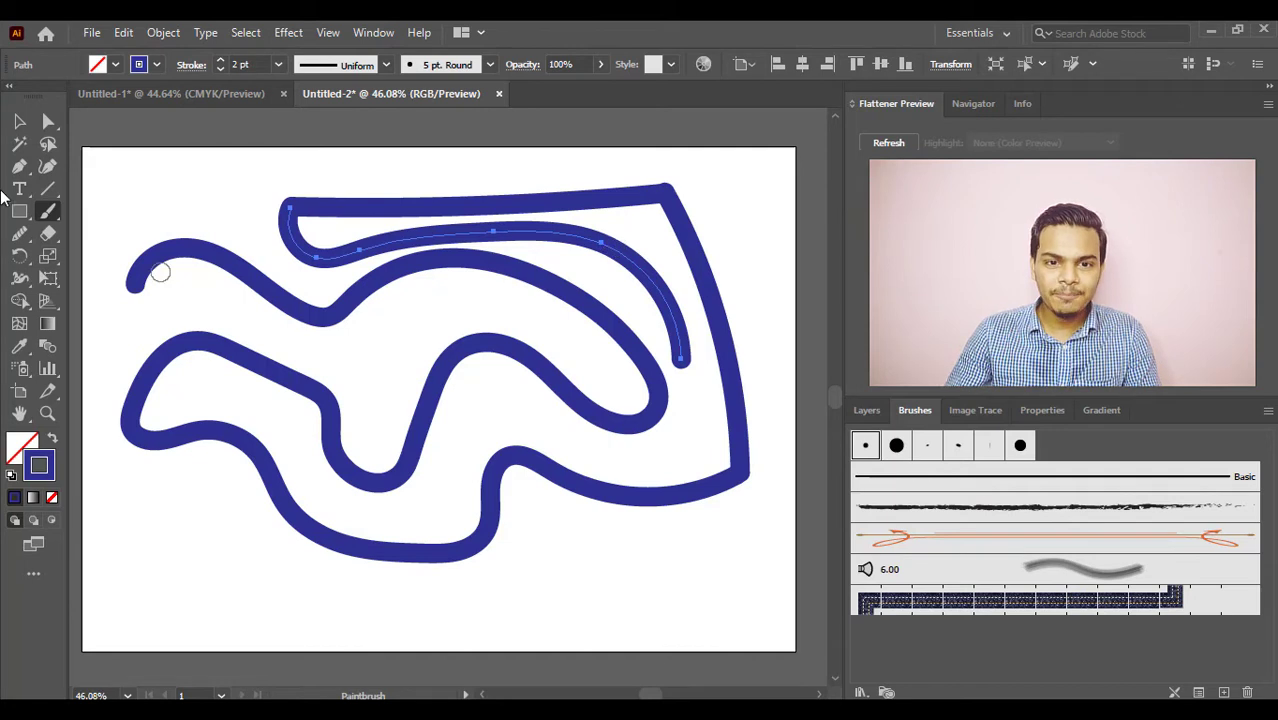
- Select the winding stroke and all the separate strokes and delete them to clear the artboard
left_click(19, 121)
left_click(234, 274)
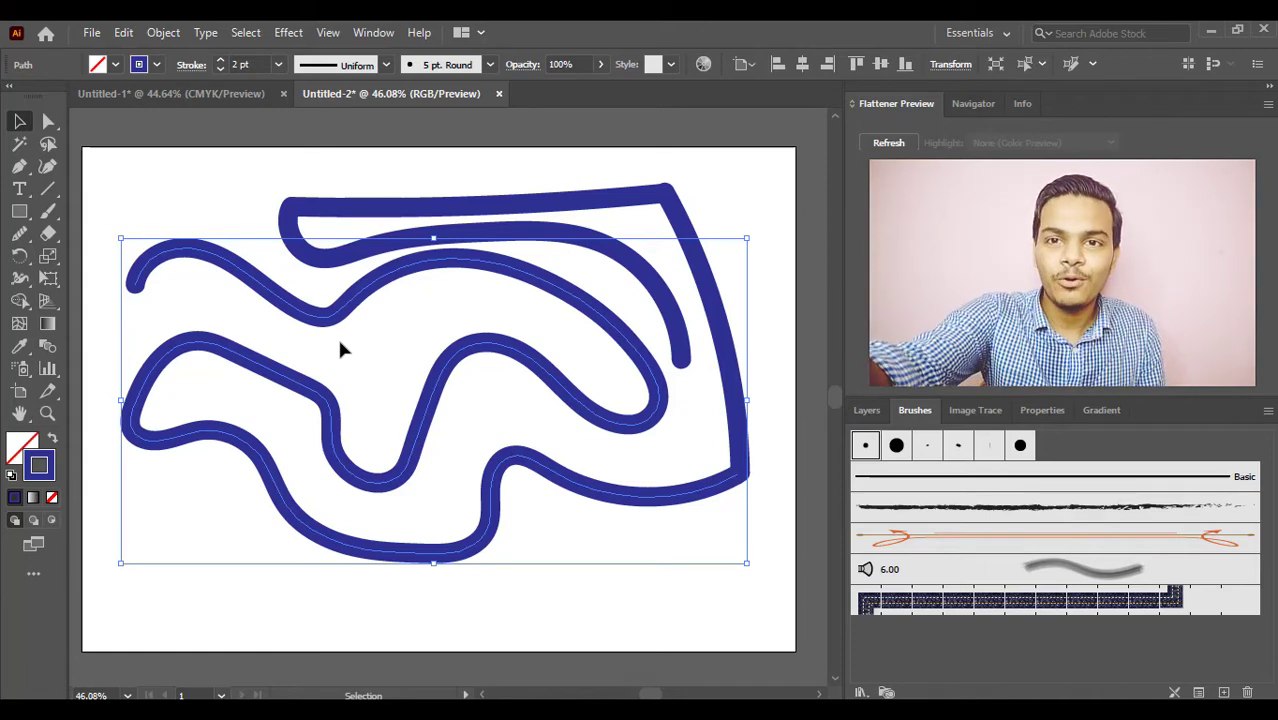
left_click_drag(140, 185, 608, 556)
left_click(604, 540)
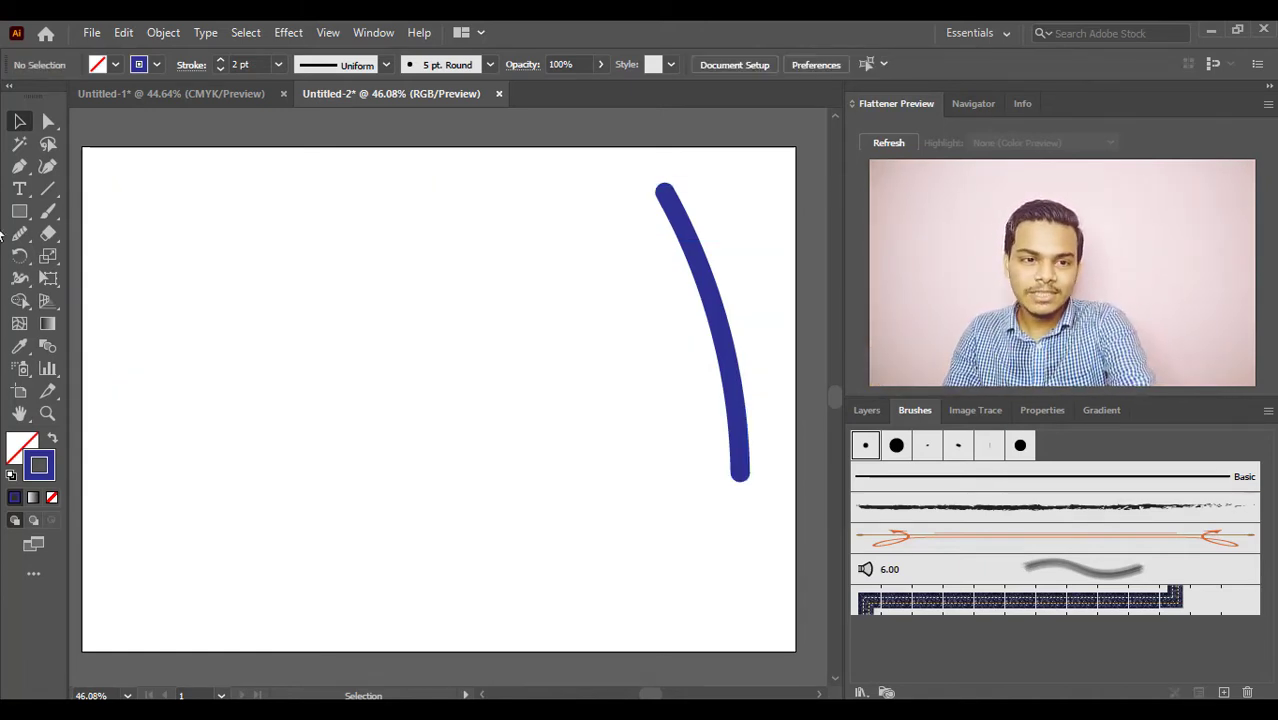
left_click_drag(560, 214, 787, 432)
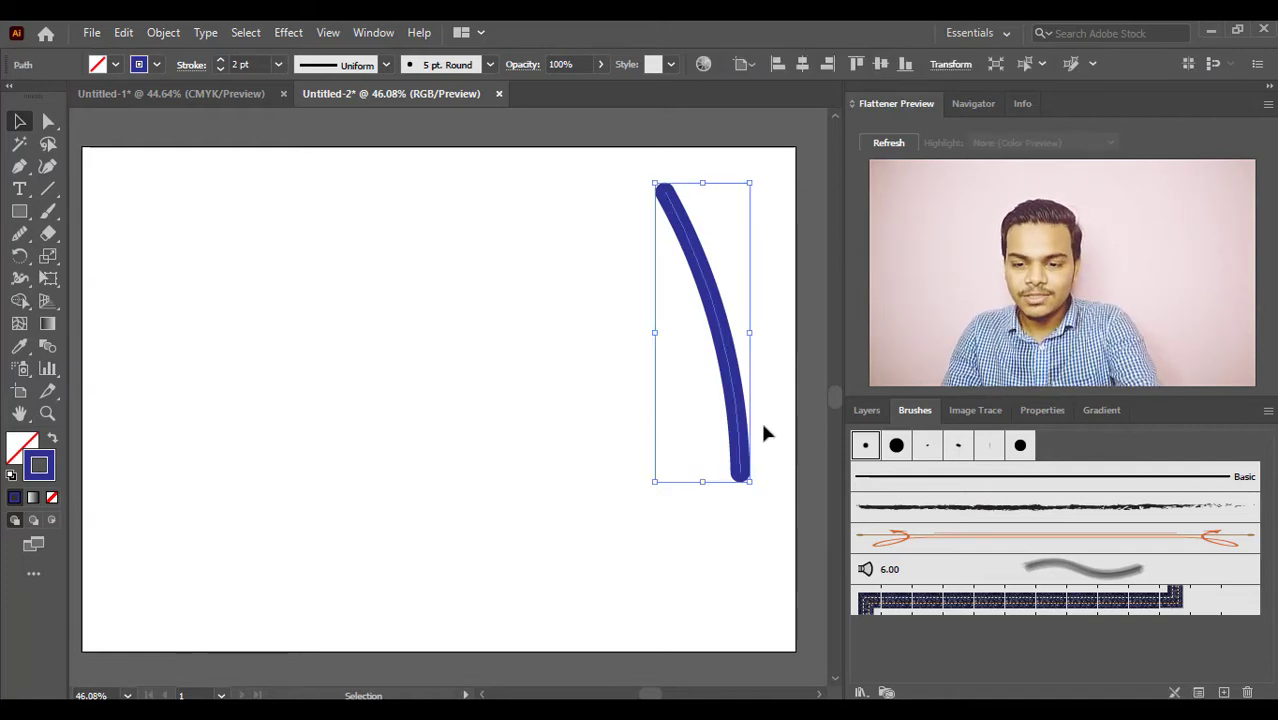
key("Delete")
- Paint a wavy line across the upper part of the artboard as two adjoining Paintbrush strokes
left_click(48, 212)
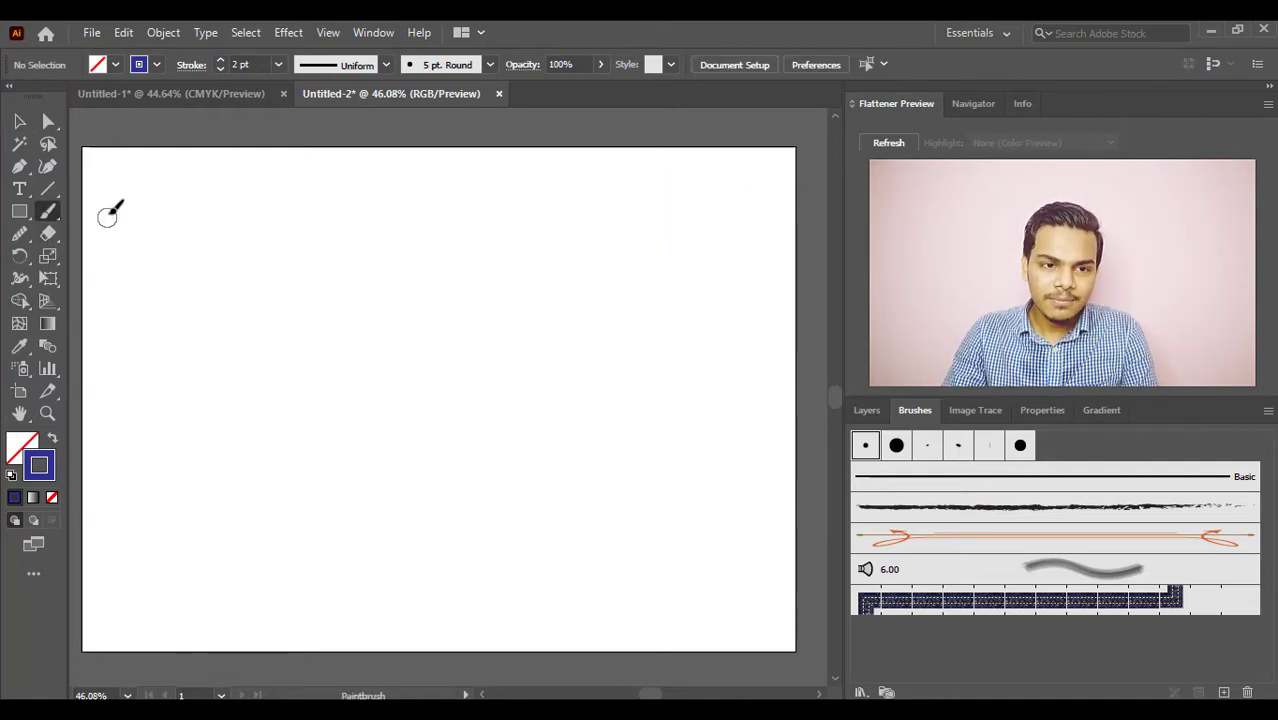
mouse_move(104, 213)
left_mouse_down()
mouse_move(215, 208)
mouse_move(379, 252)
mouse_move(450, 220)
mouse_move(659, 298)
mouse_move(740, 296)
left_mouse_up()
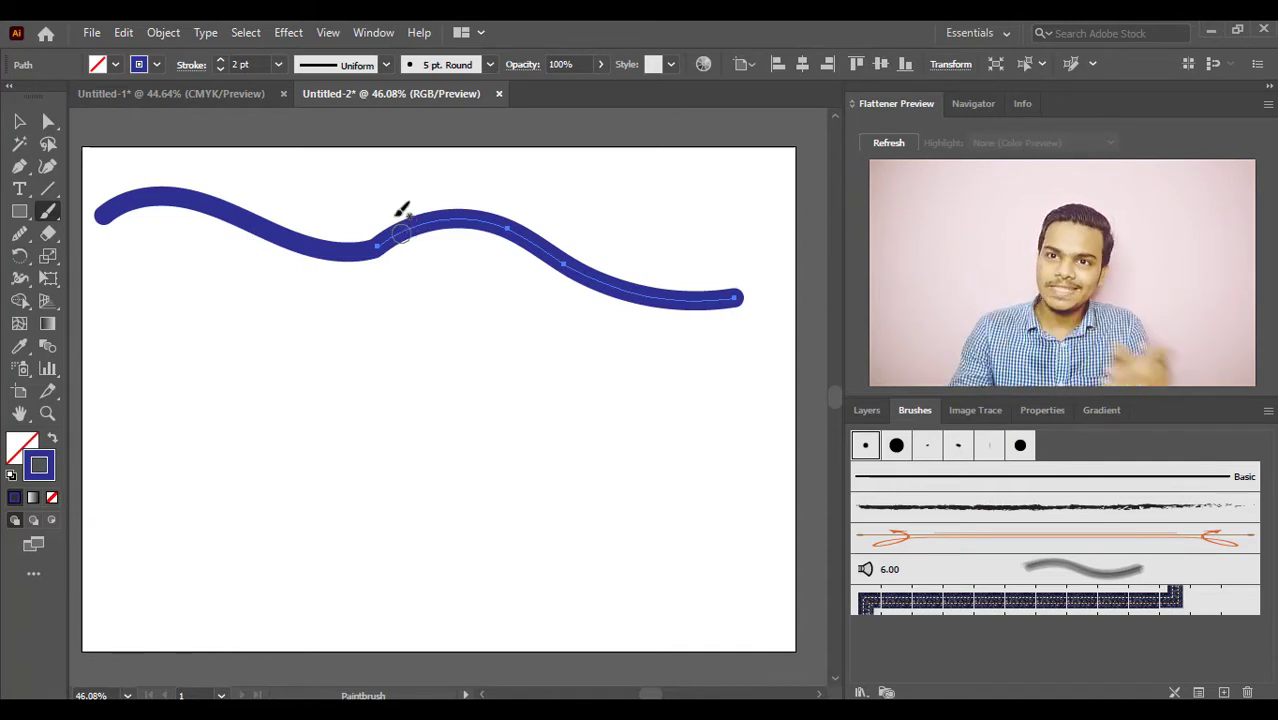
- Turn on Edit Selected Paths within 12 pixels and paint a continuous winding stroke below the wavy line, looping back across the artboard
double_click(47, 211)
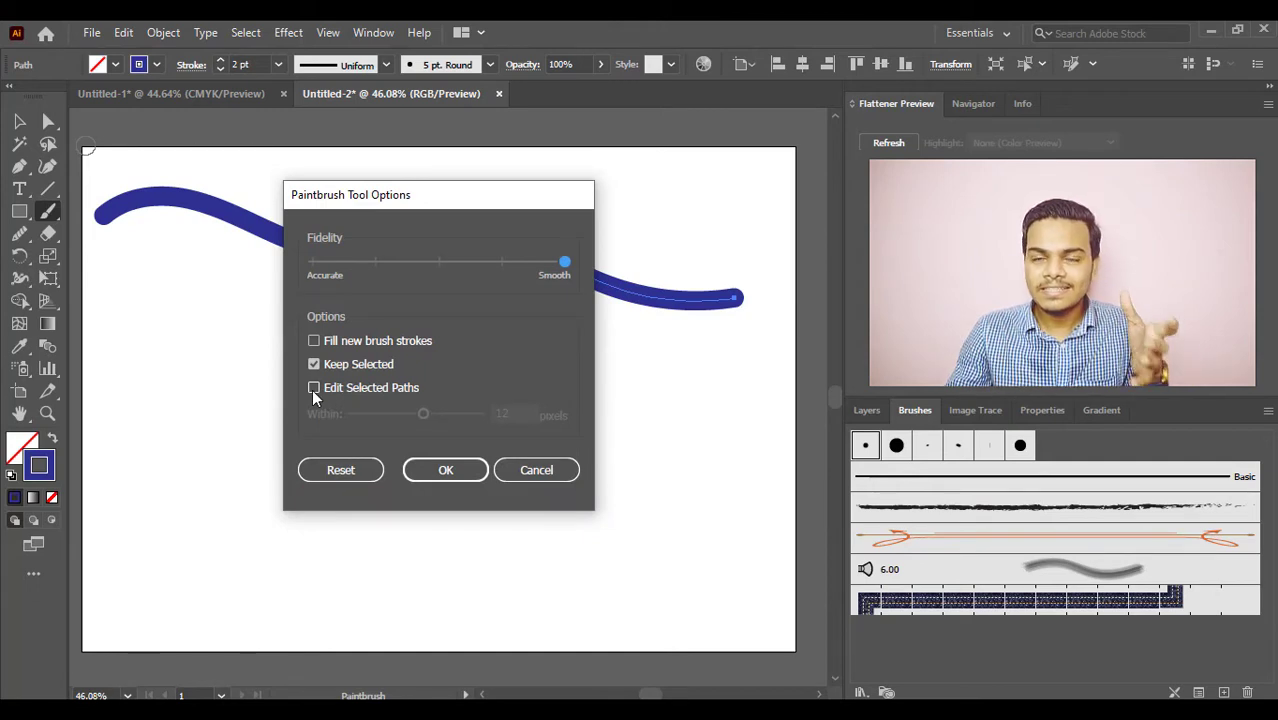
left_click(313, 388)
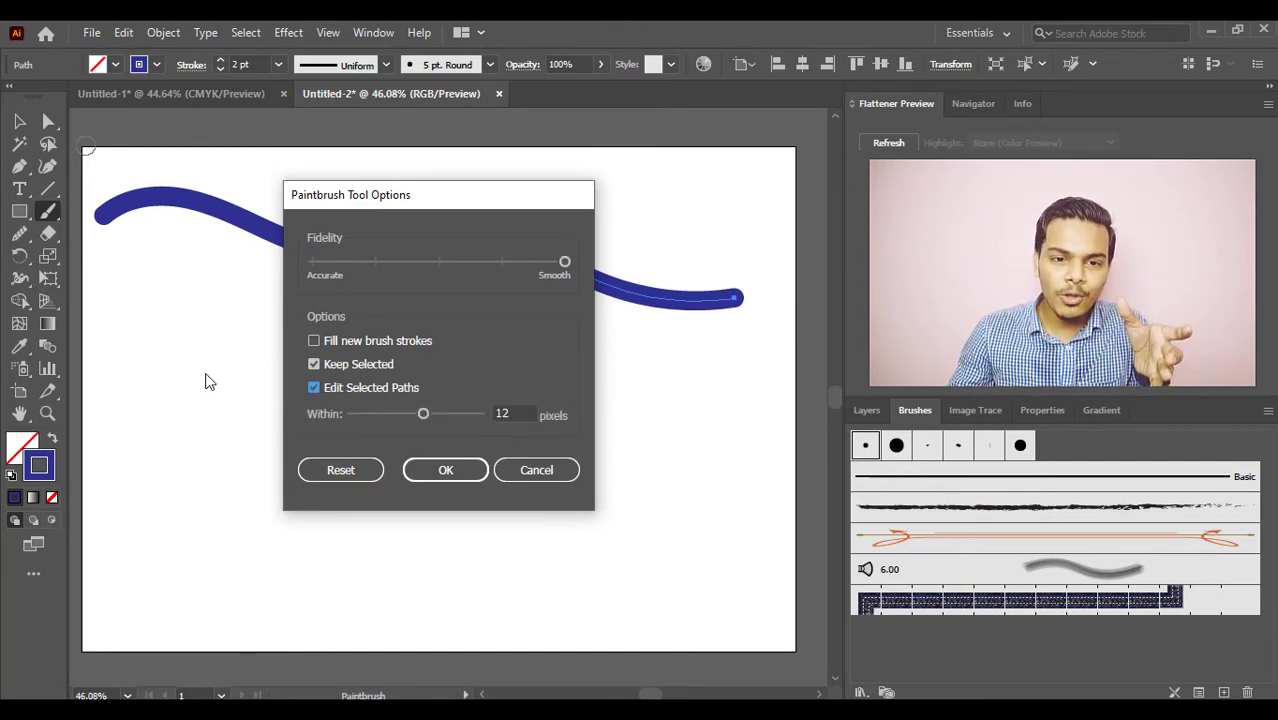
left_click(446, 471)
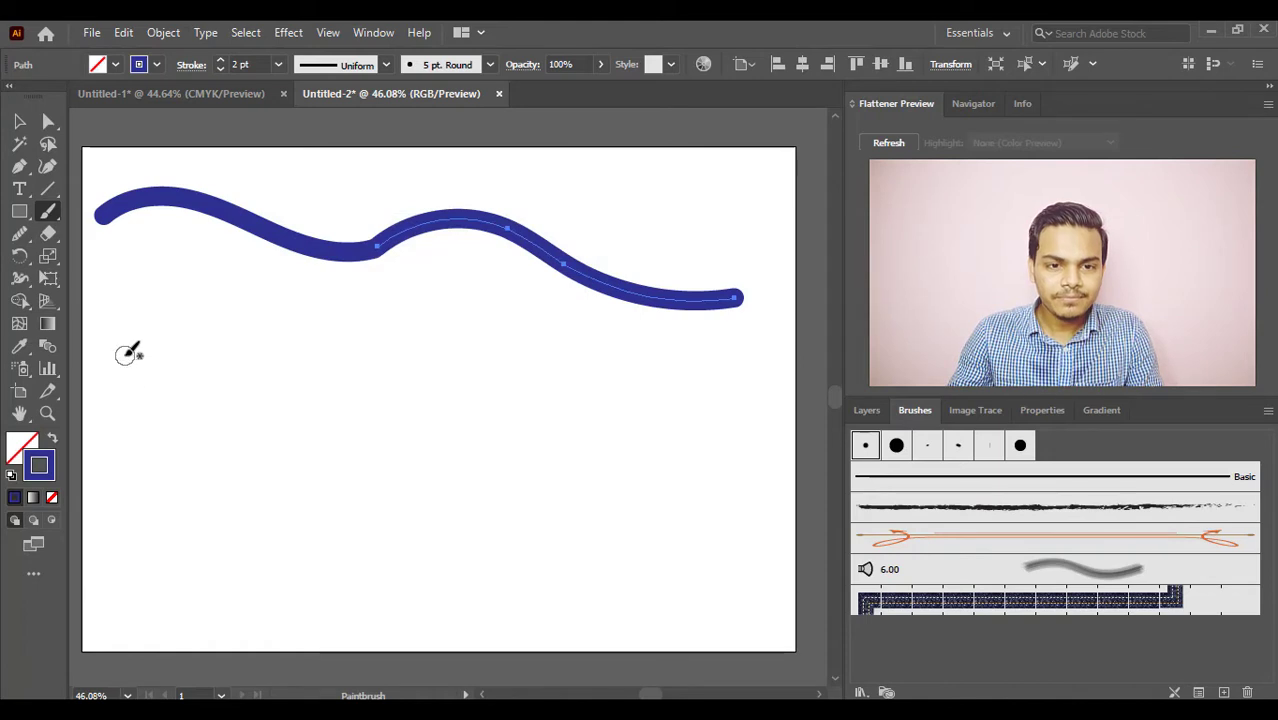
mouse_move(117, 354)
left_mouse_down()
mouse_move(283, 356)
mouse_move(380, 338)
mouse_move(436, 307)
mouse_move(526, 369)
mouse_move(660, 376)
mouse_move(705, 356)
mouse_move(746, 425)
mouse_move(694, 479)
mouse_move(567, 454)
mouse_move(440, 405)
mouse_move(393, 460)
mouse_move(271, 467)
mouse_move(93, 398)
left_mouse_up()
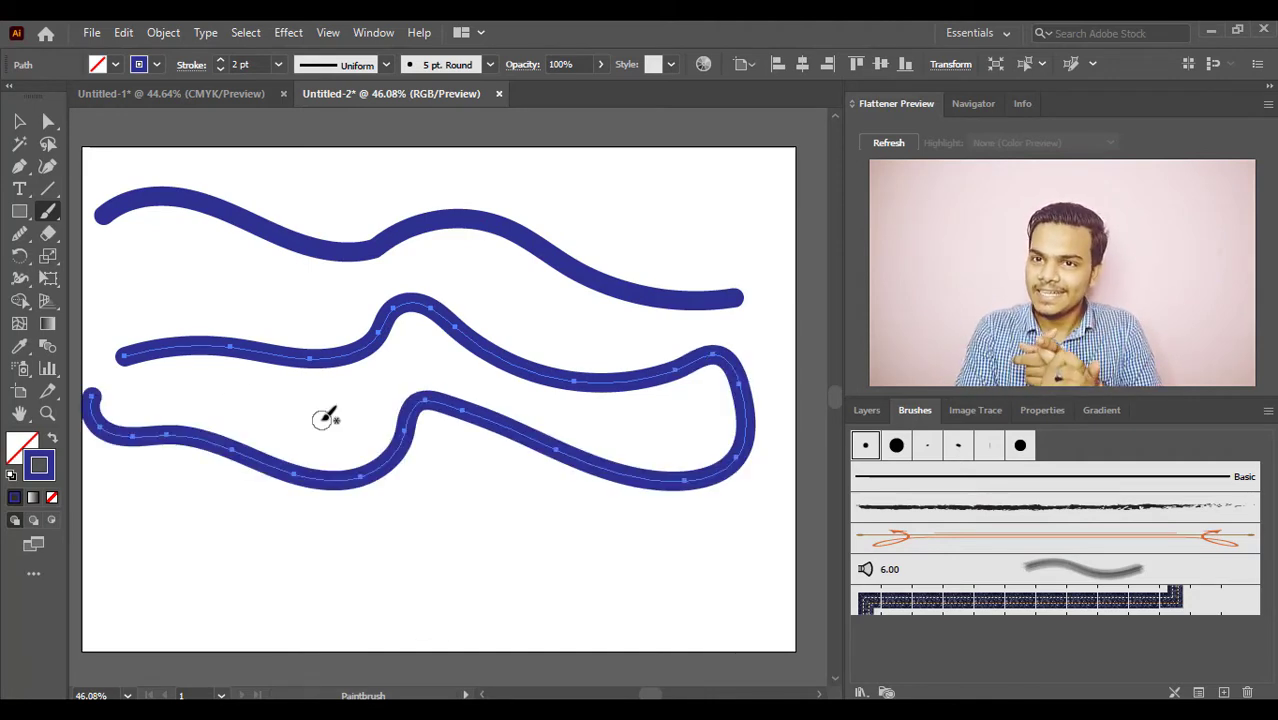
- Set the Paintbrush Fidelity to Accurate, keeping Keep Selected and Edit Selected Paths turned on
left_click(20, 122)
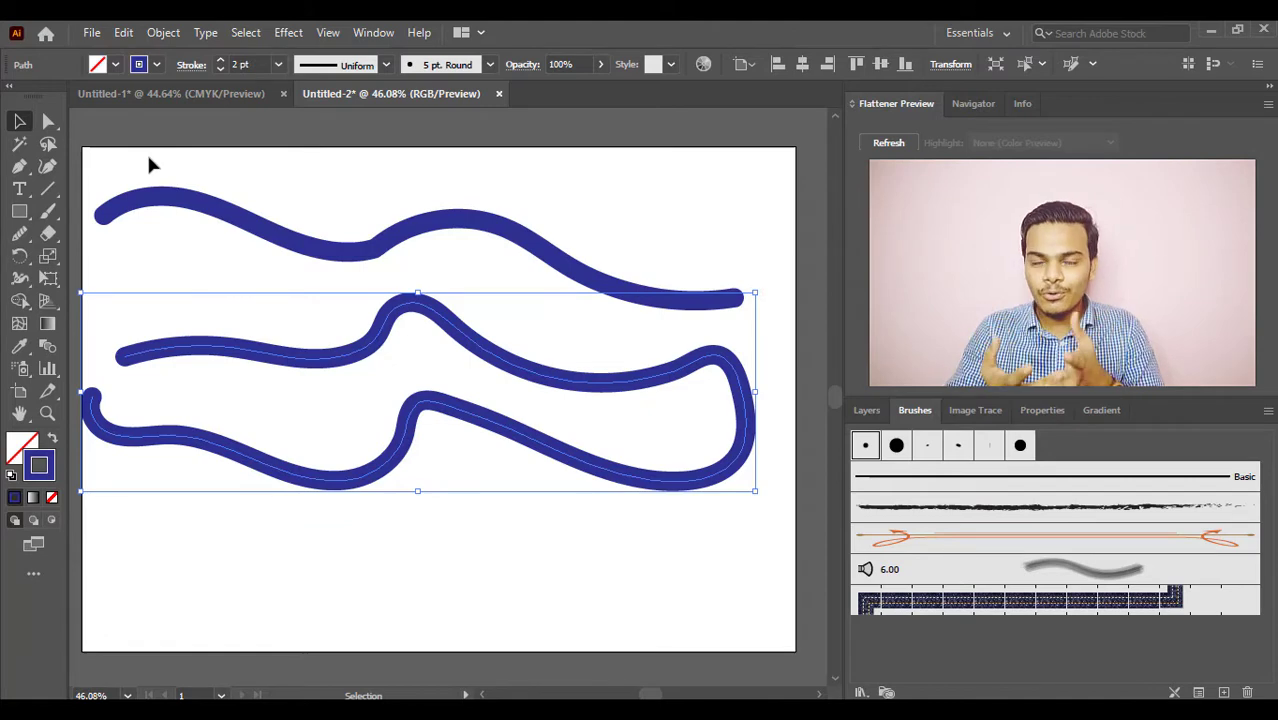
double_click(49, 219)
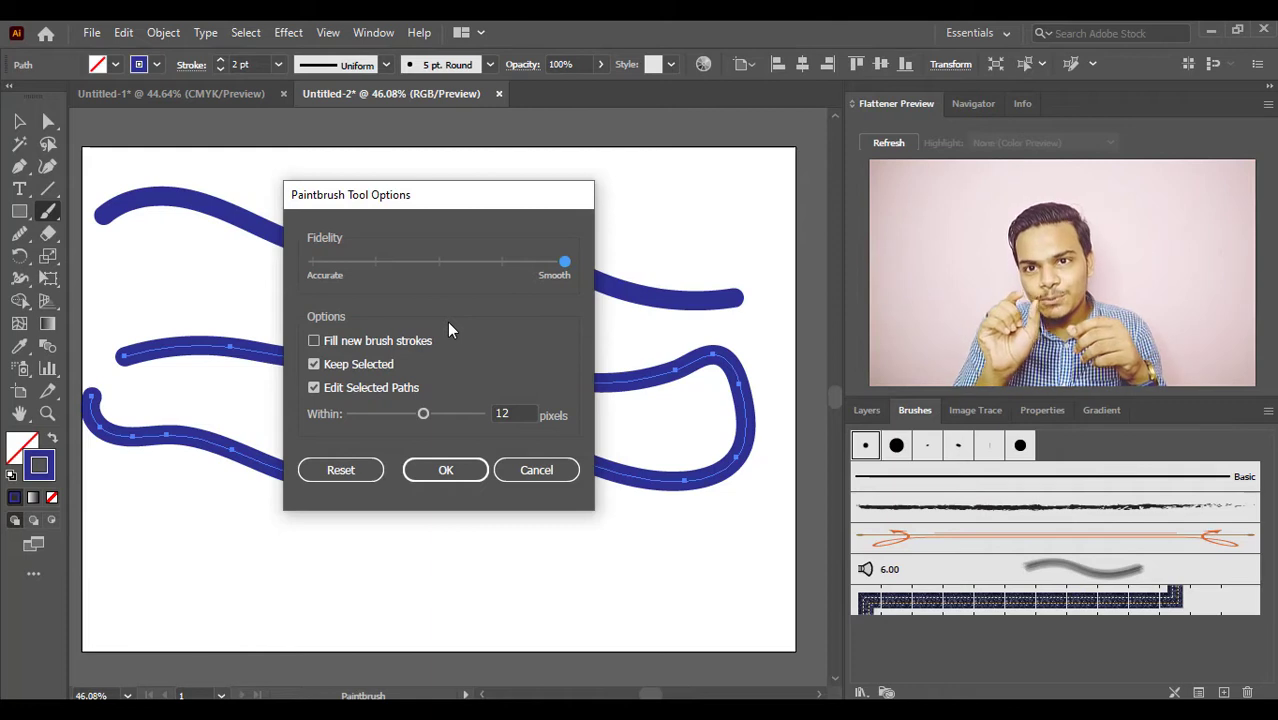
left_click(500, 261)
left_click_drag(502, 262, 572, 260)
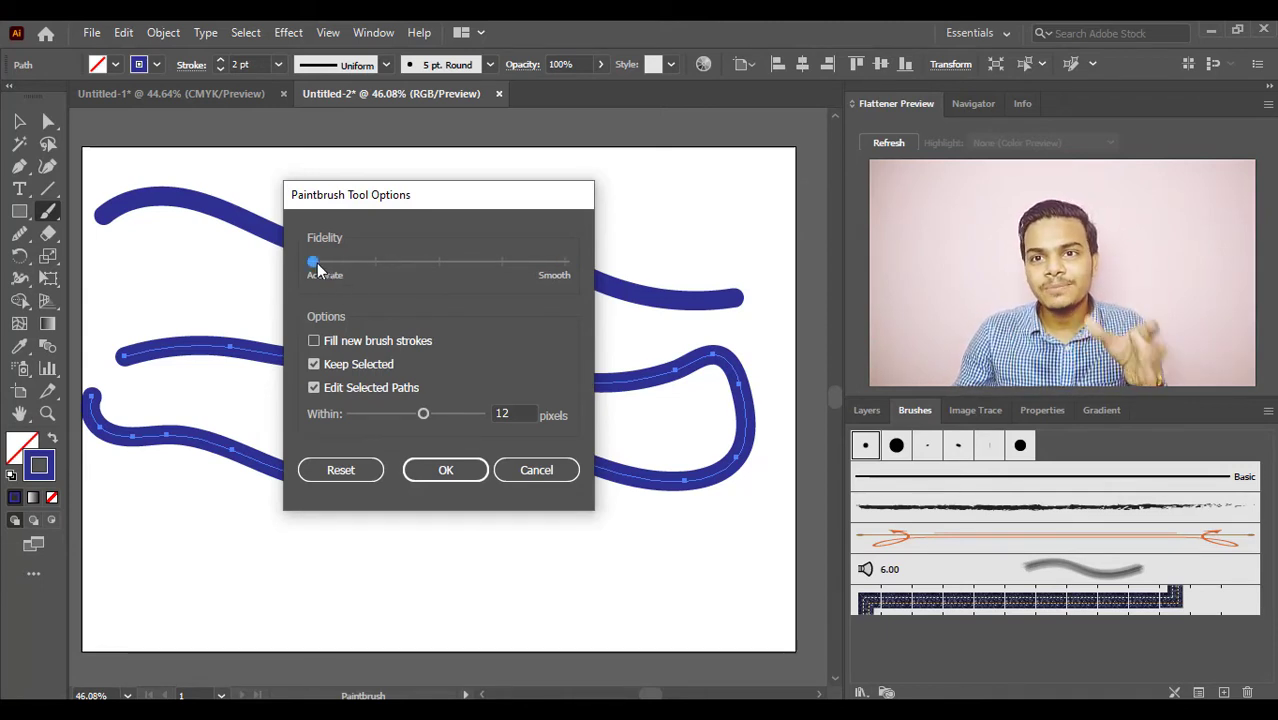
left_click(440, 470)
- Select the wavy line and the winding stroke on the artboard and delete them
left_click(26, 240)
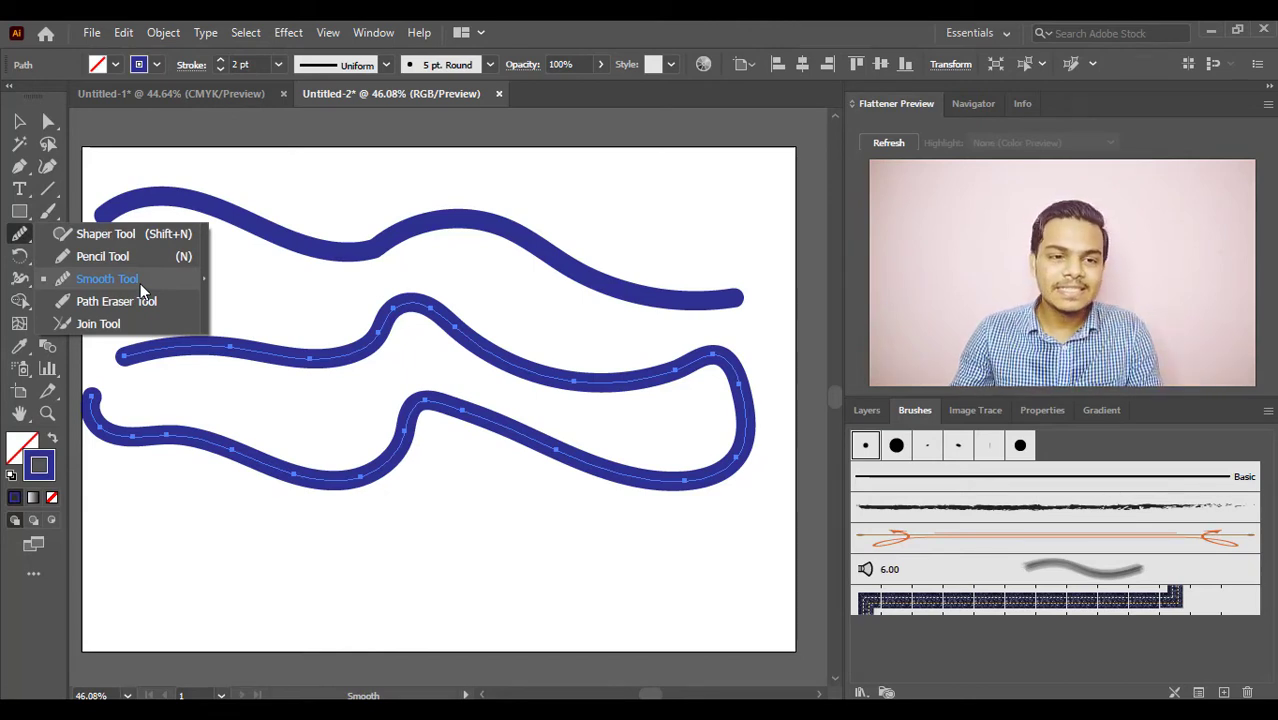
left_click(22, 240)
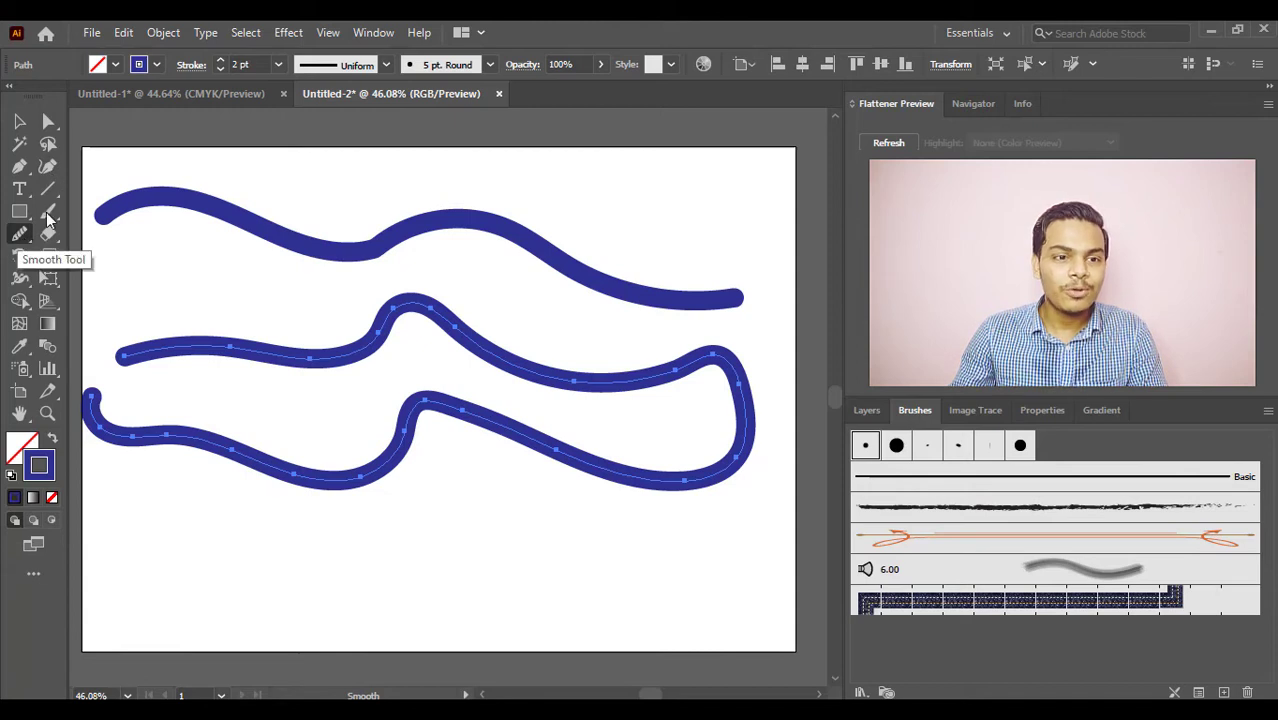
left_click(19, 124)
mouse_move(116, 162)
left_mouse_down()
mouse_move(399, 491)
mouse_move(484, 543)
left_mouse_up()
key("Delete")
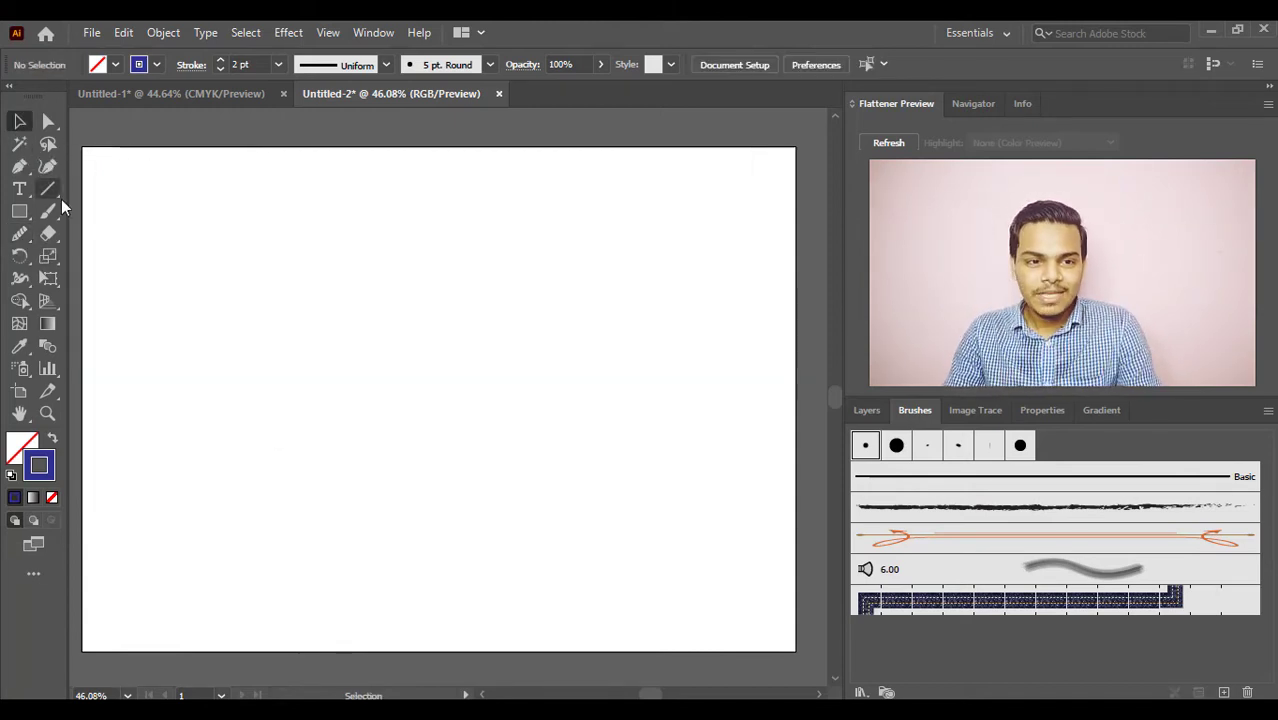
- Paint two trial Paintbrush strokes across the upper part of the artboard, deleting each one after painting it
left_click(48, 211)
left_click_drag(164, 284, 460, 325)
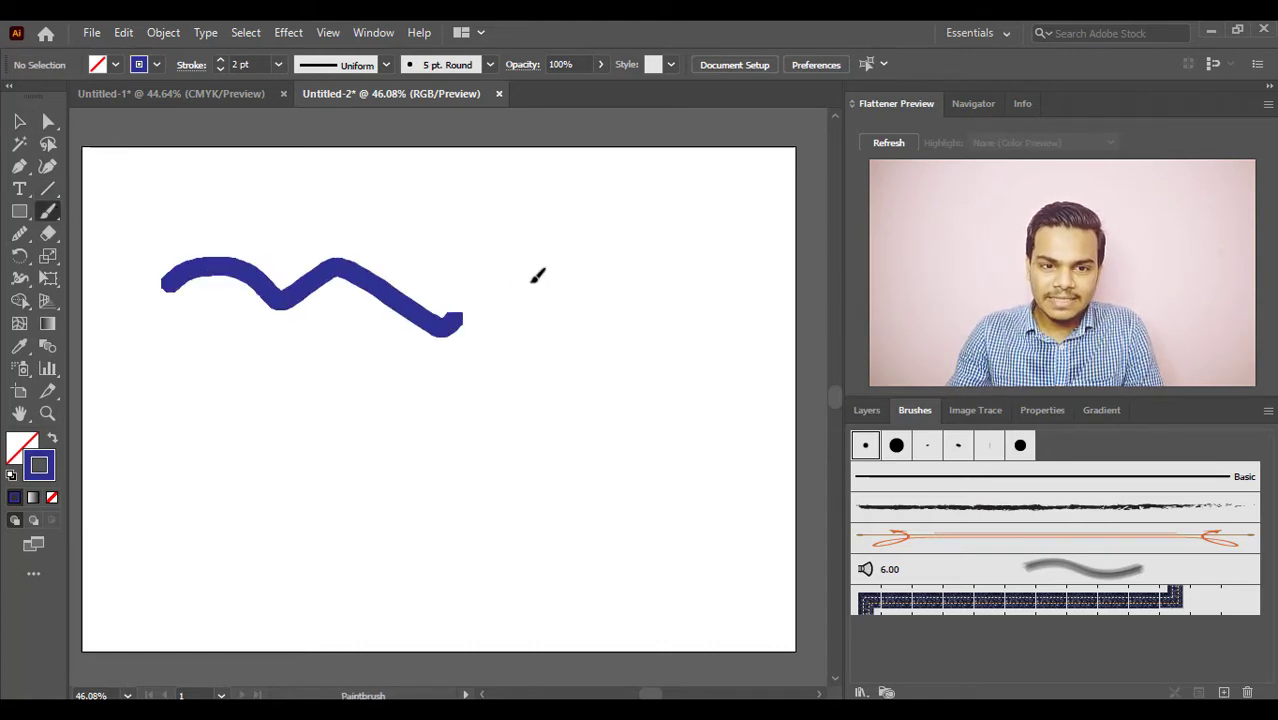
left_click_drag(538, 276, 557, 277)
key("Delete")
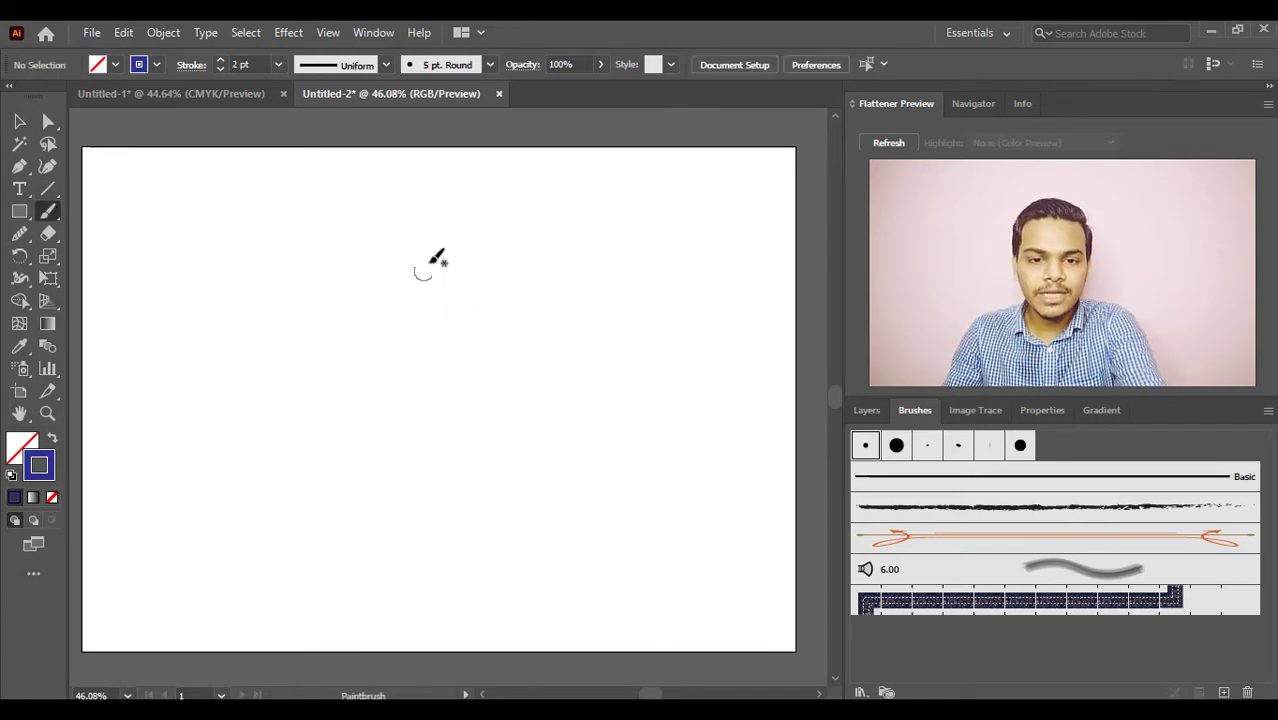
left_click_drag(424, 262, 608, 228)
key("Delete")
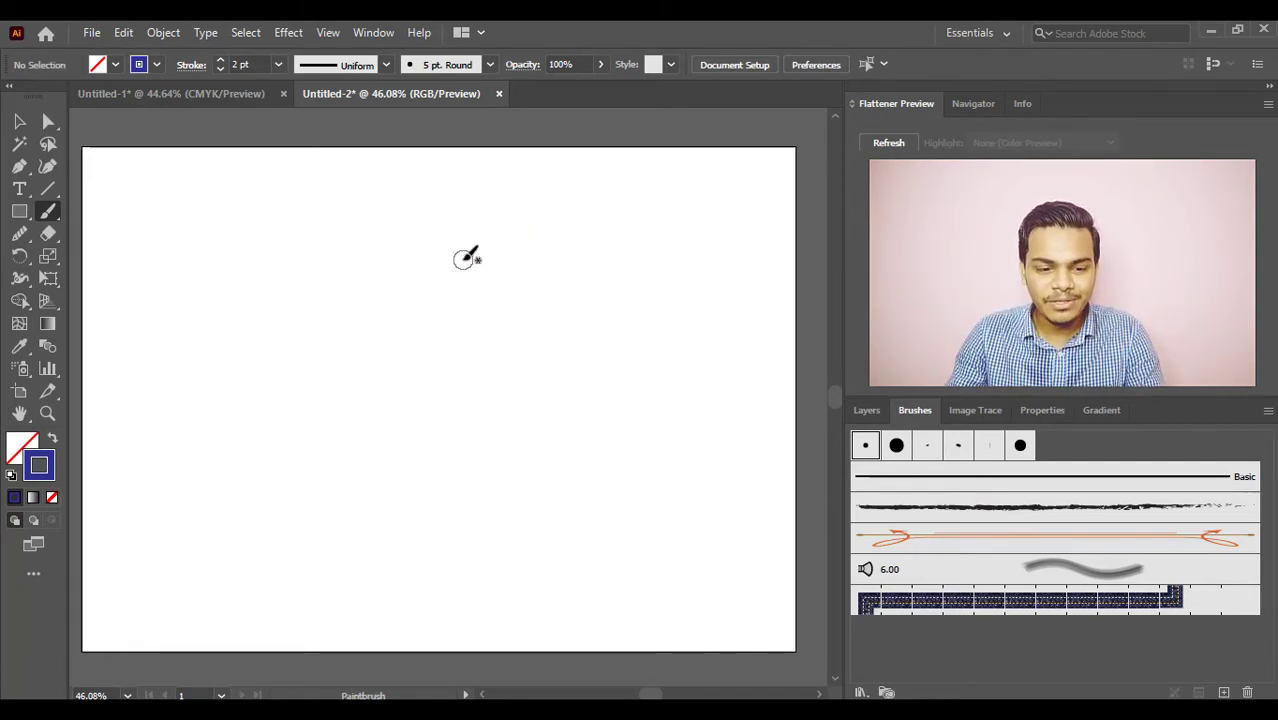
- Paint a rectangular outline with a pointed bottom and a dividing line from connected Paintbrush strokes, and delete the shape
mouse_move(462, 259)
left_mouse_down()
mouse_move(677, 260)
mouse_move(683, 524)
left_mouse_up()
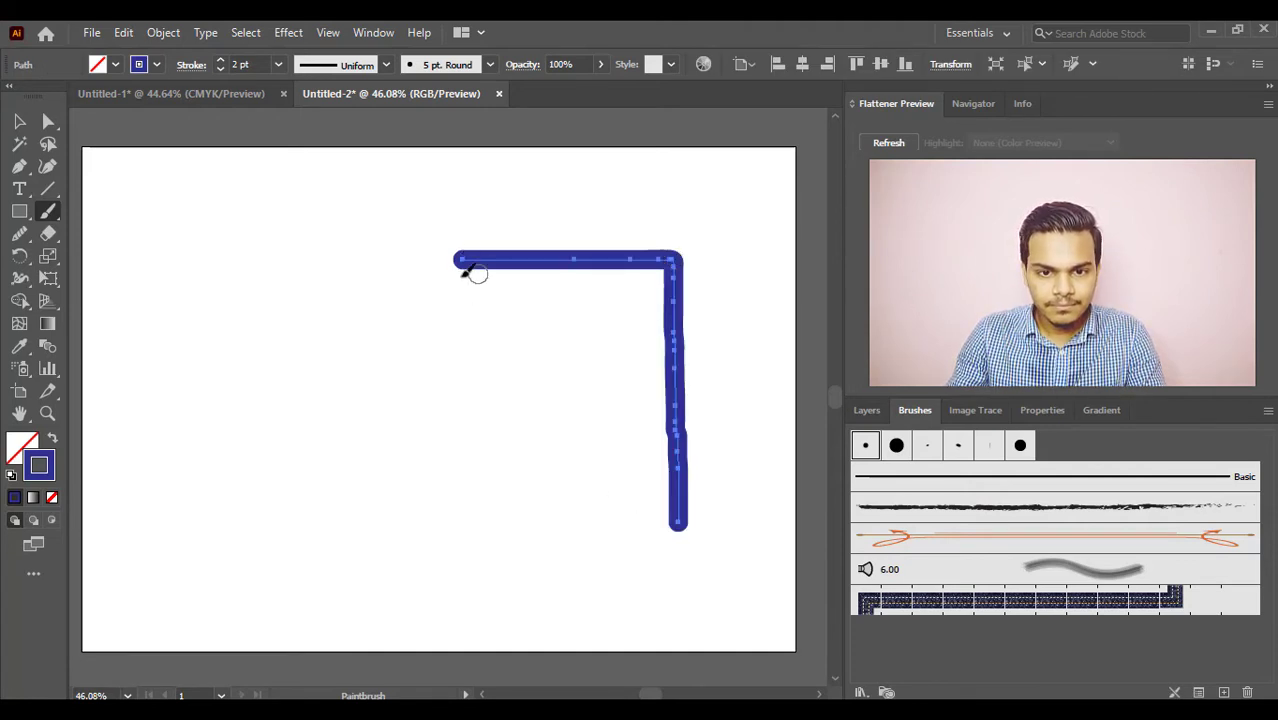
mouse_move(463, 273)
left_mouse_down()
mouse_move(466, 536)
mouse_move(569, 625)
mouse_move(621, 561)
mouse_move(676, 518)
left_mouse_up()
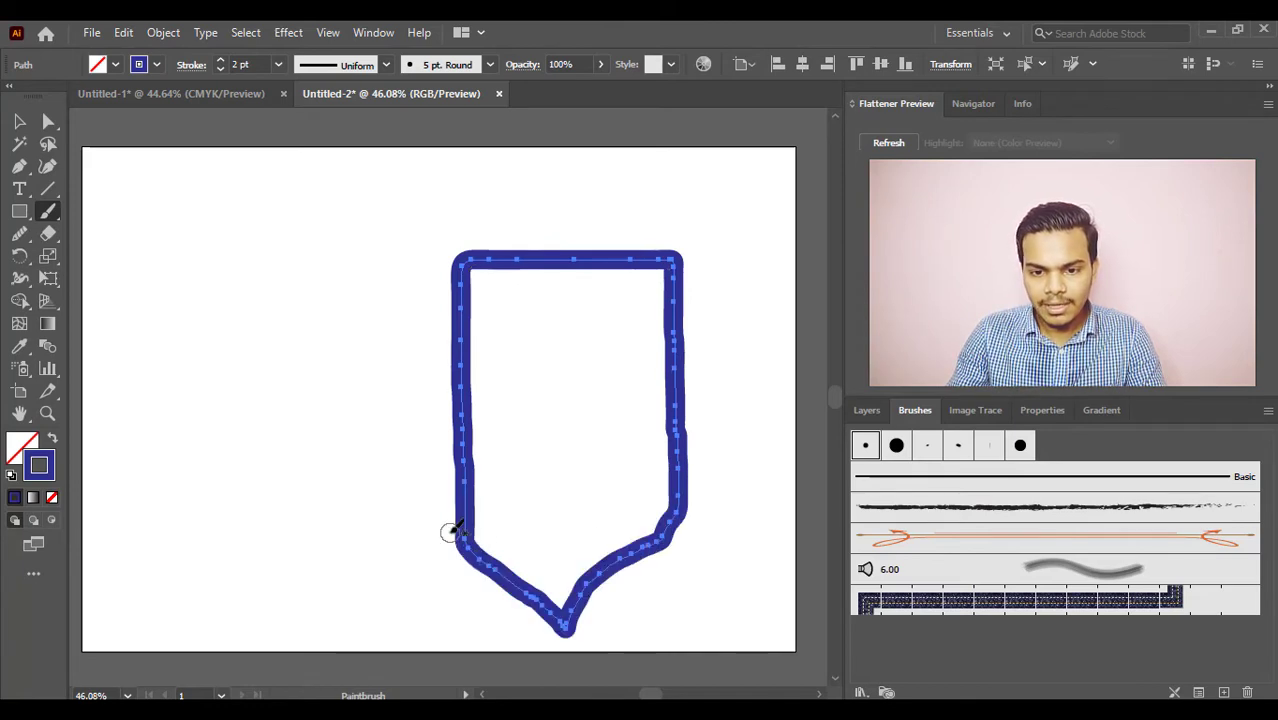
left_click_drag(477, 530, 681, 514)
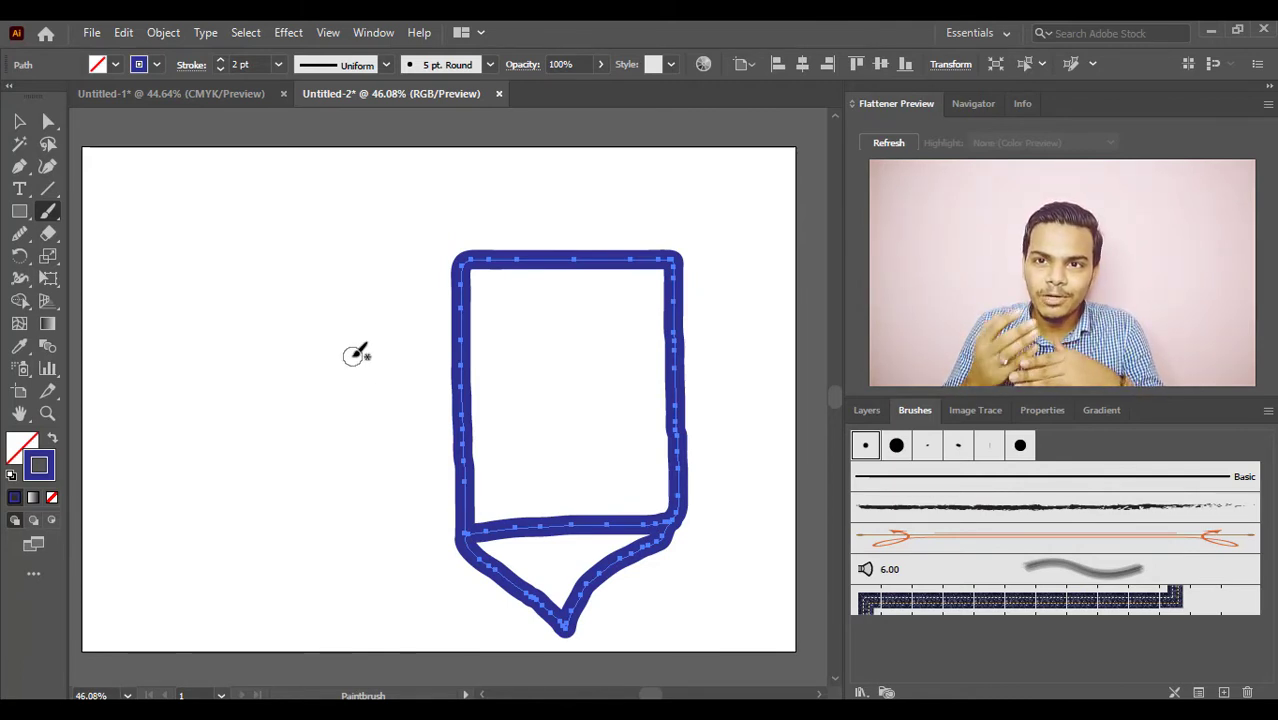
left_click(19, 121)
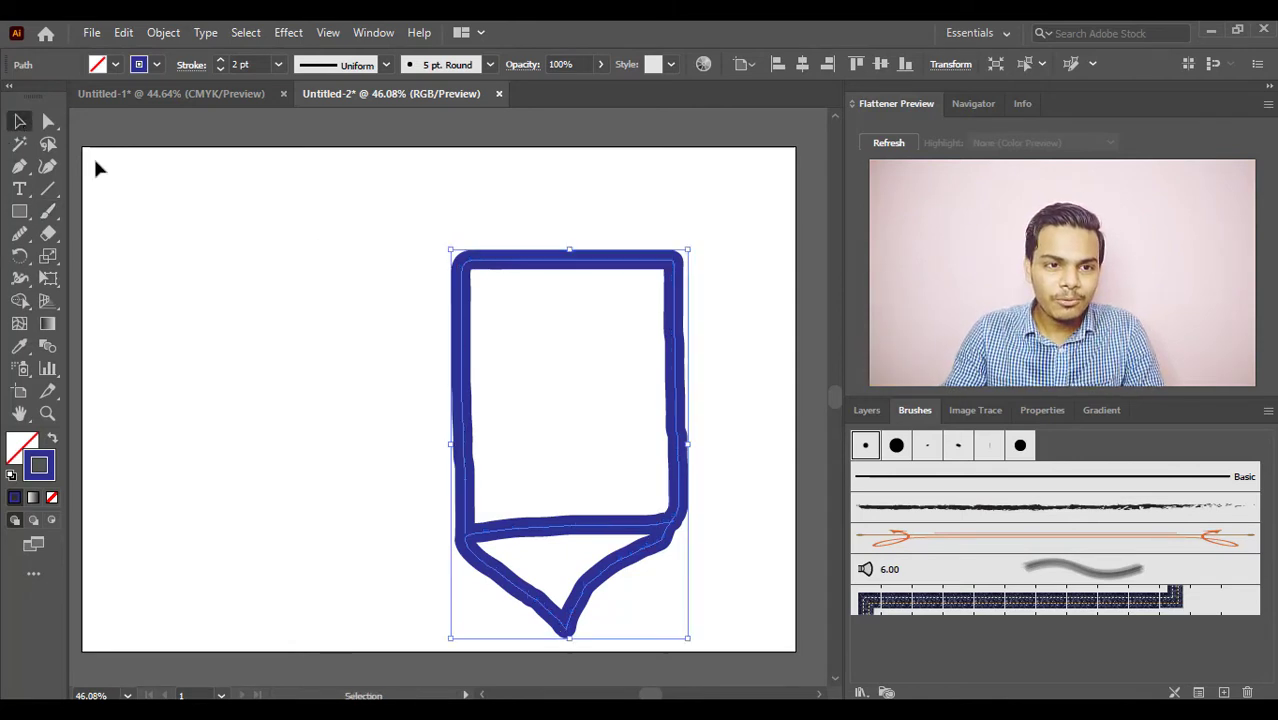
key("Delete")
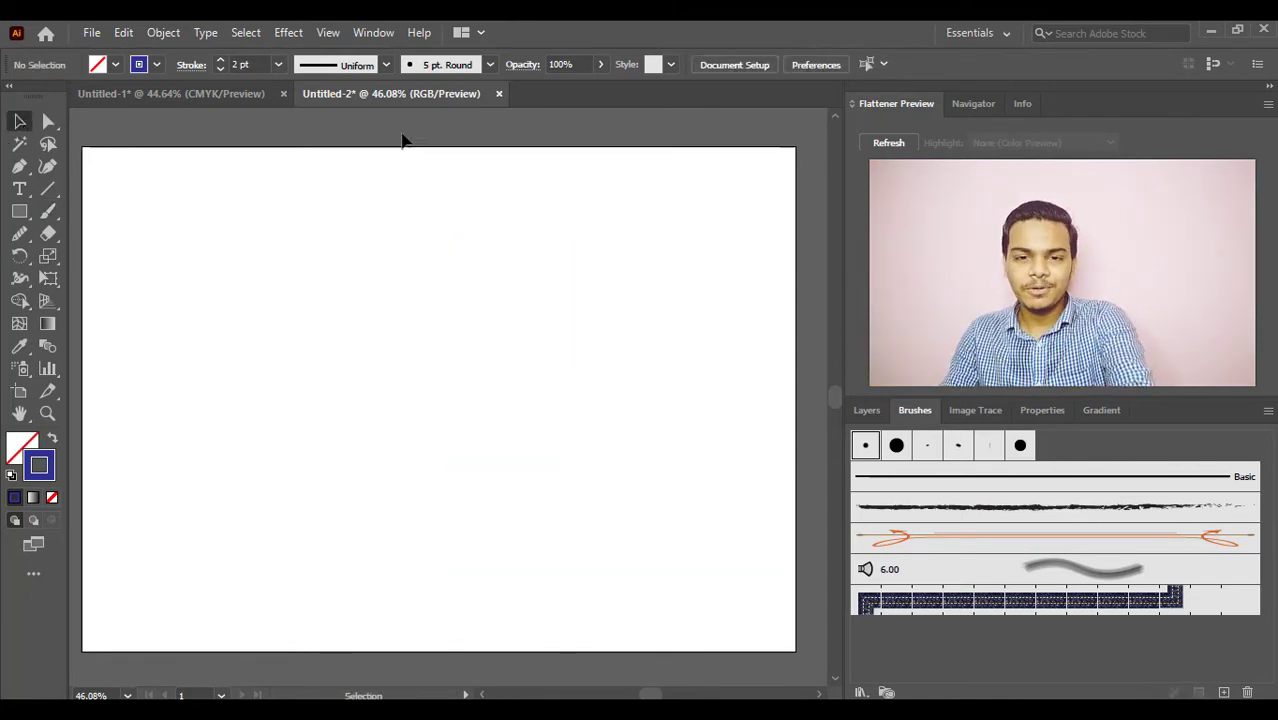
- Choose the dark blue denim-like pattern brush and paint a wavy stroke across the upper part of the artboard
left_click(373, 33)
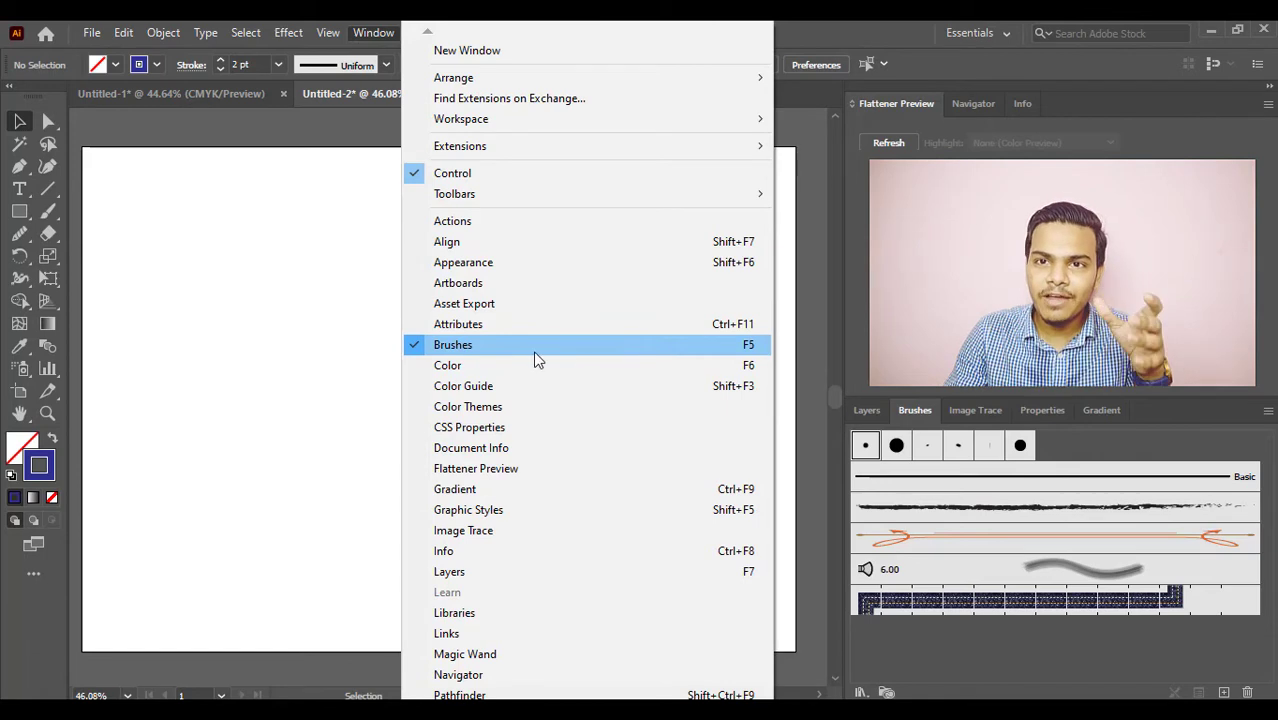
key("F5")
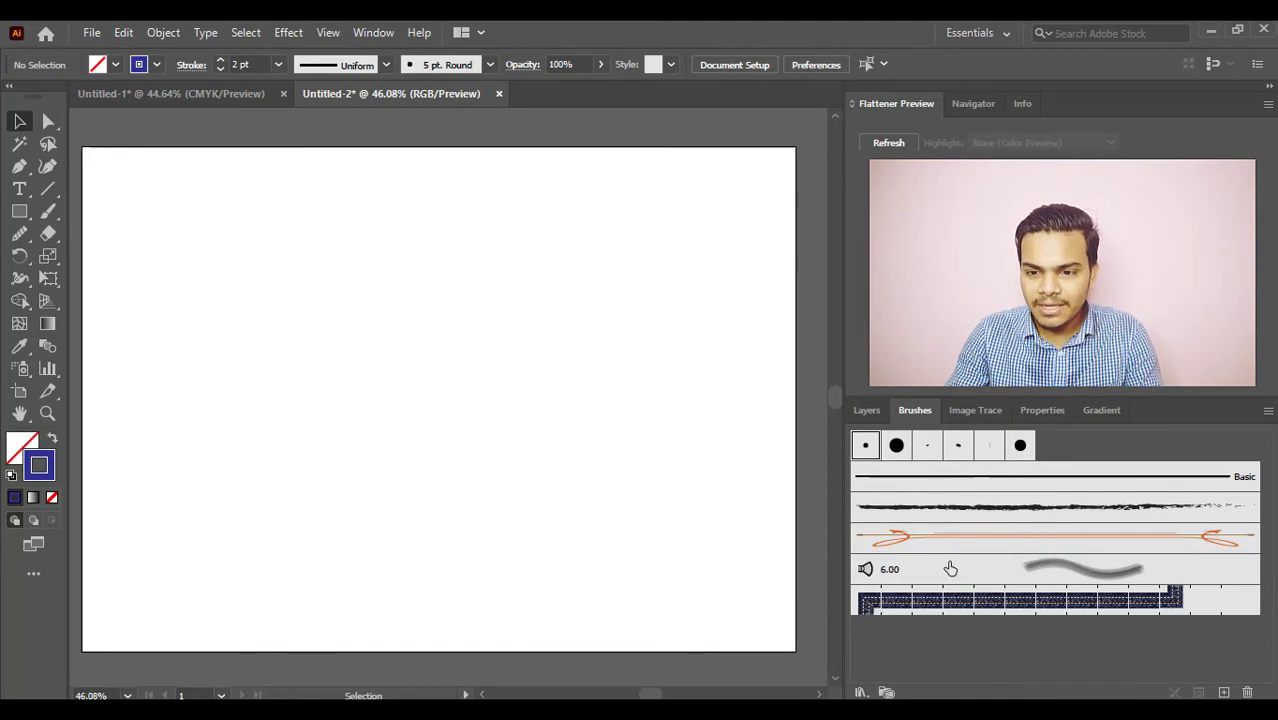
left_click(960, 604)
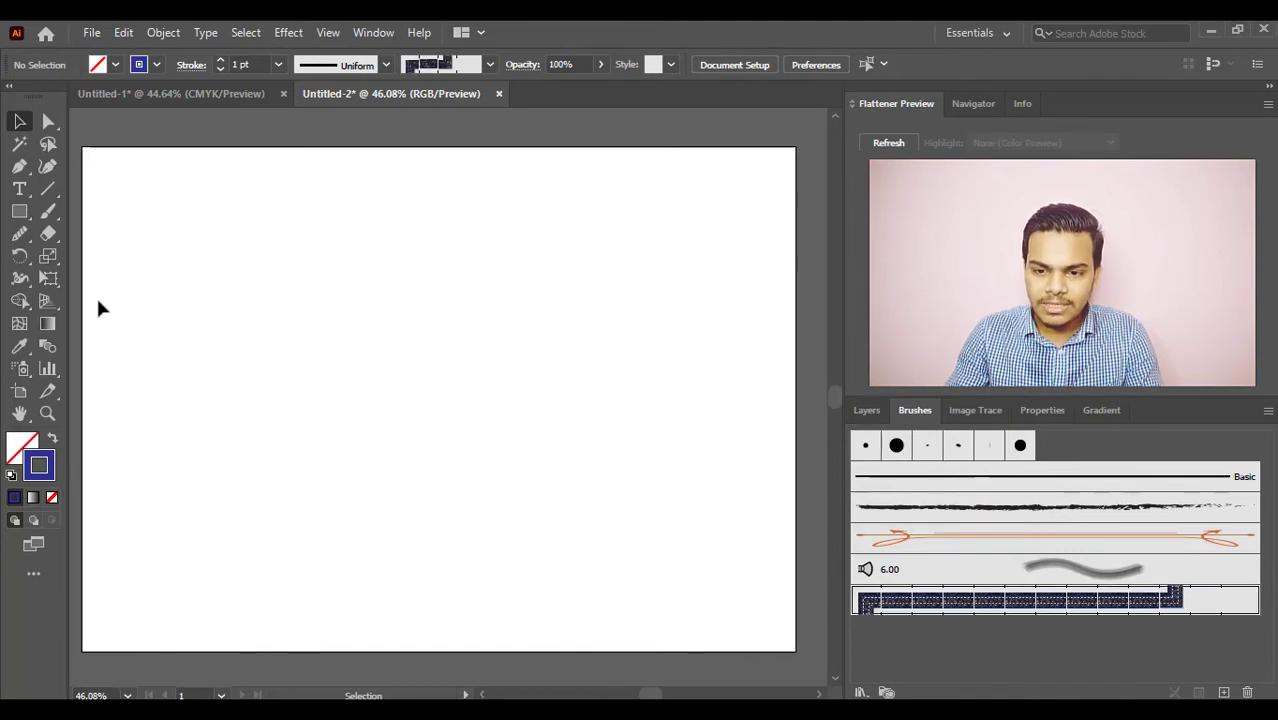
left_click(48, 211)
mouse_move(176, 242)
left_mouse_down()
mouse_move(220, 222)
mouse_move(357, 282)
left_mouse_up()
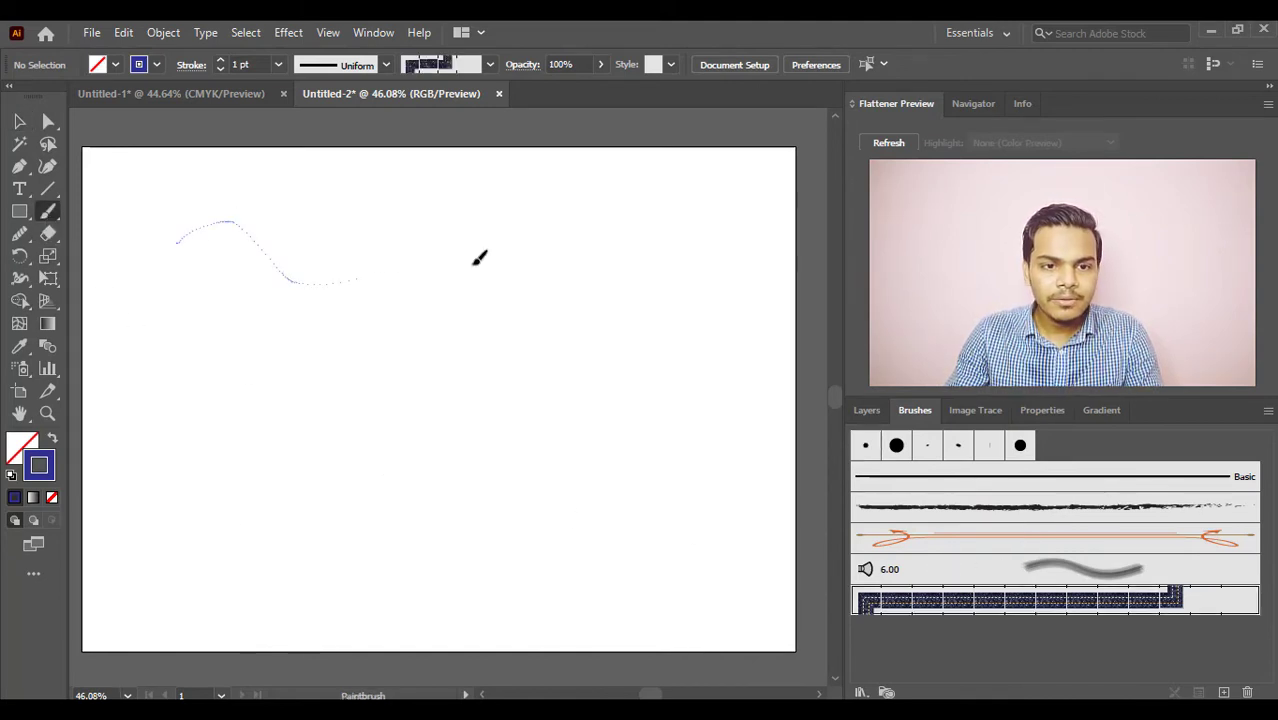
left_click_drag(479, 258, 614, 318)
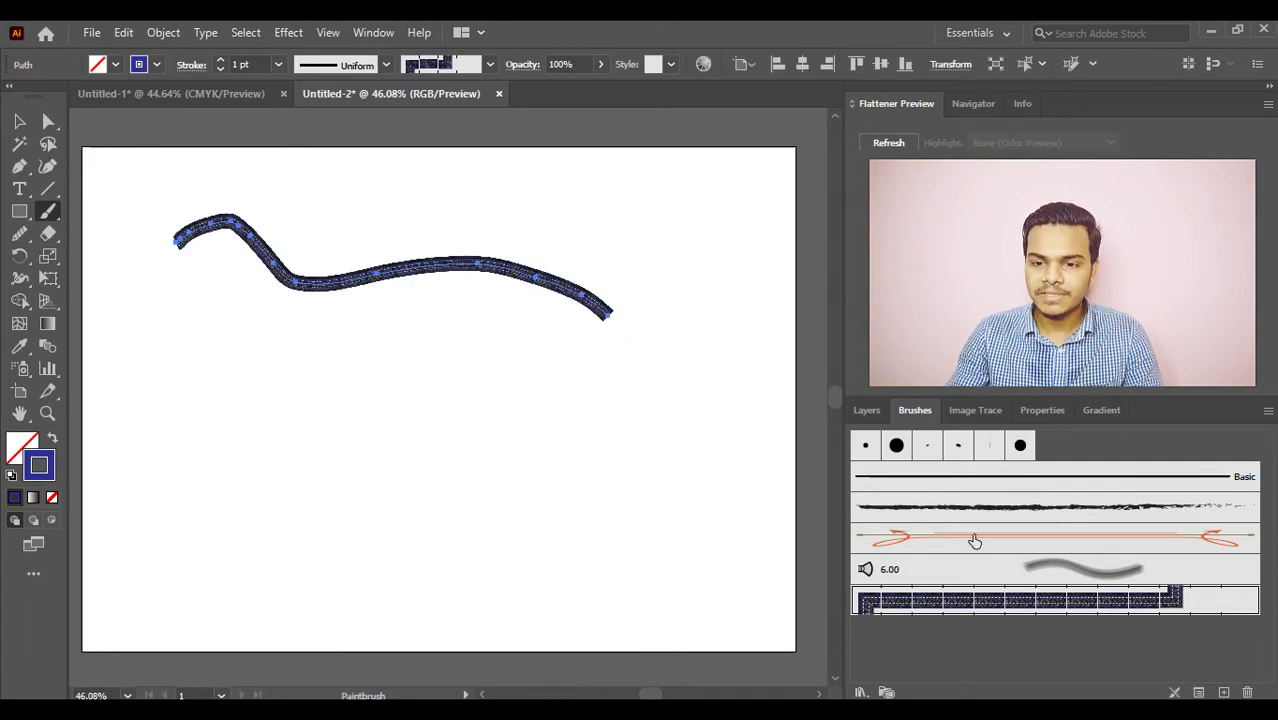
- Paint a looping stroke below the wavy one with the 6.00 bristle brush, and a descending stroke beside them with the rough charcoal brush
left_click(1041, 562)
mouse_move(234, 378)
left_mouse_down()
mouse_move(278, 364)
mouse_move(575, 461)
mouse_move(434, 499)
mouse_move(290, 499)
left_mouse_up()
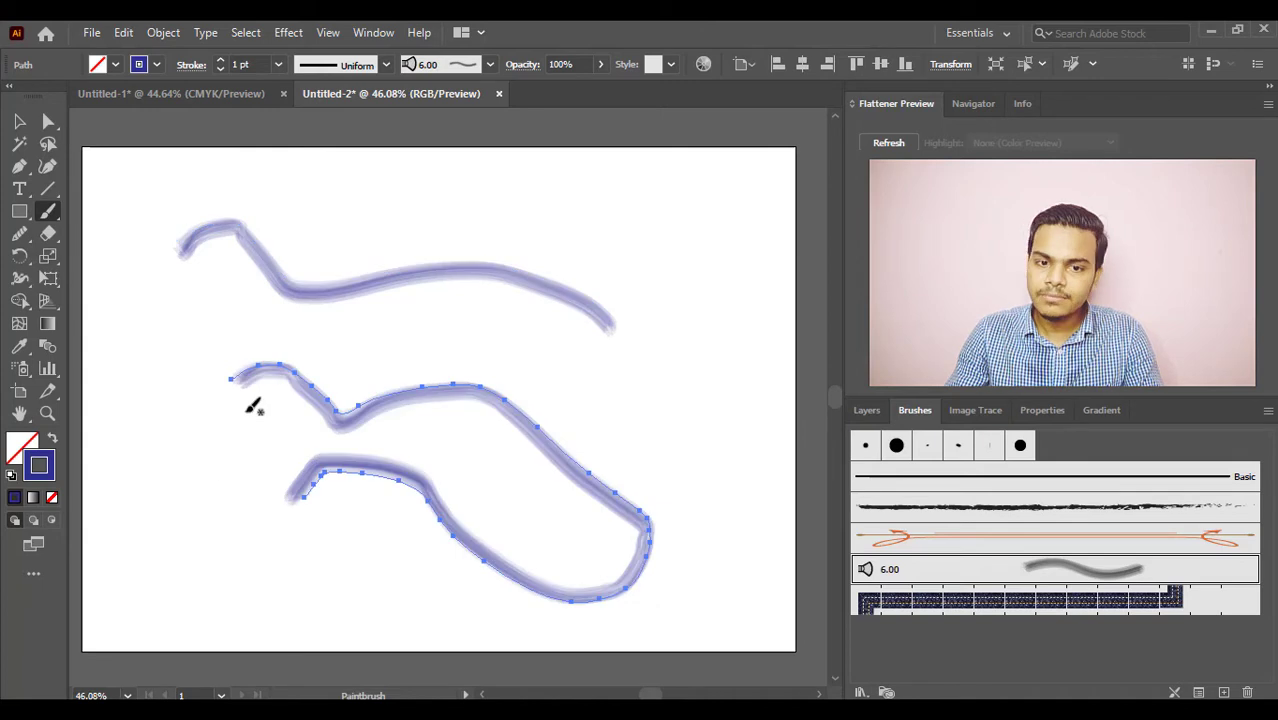
left_click(1053, 507)
mouse_move(426, 160)
left_mouse_down()
mouse_move(566, 222)
mouse_move(672, 309)
mouse_move(720, 497)
left_mouse_up()
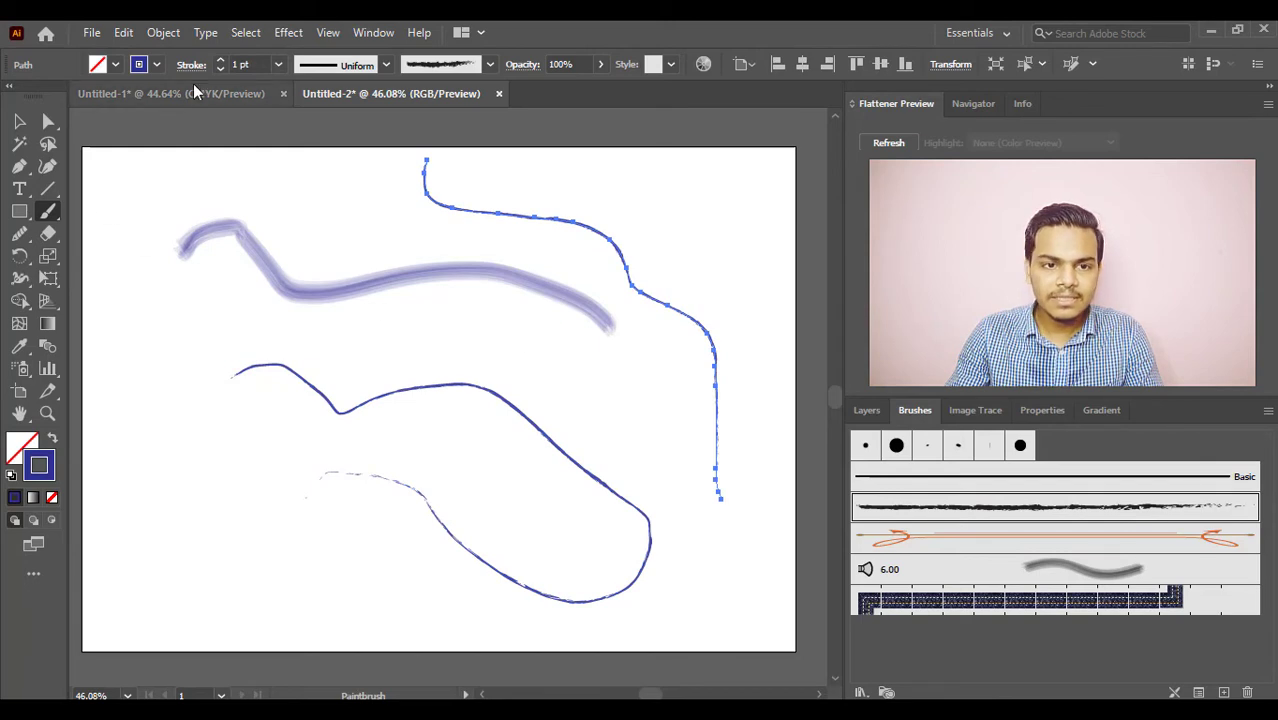
- Set the descending charcoal stroke's weight to 7 pt and deselect it
left_click(222, 60)
left_click(222, 60)
left_click(222, 60)
left_click(222, 60)
left_click(222, 60)
left_click(222, 60)
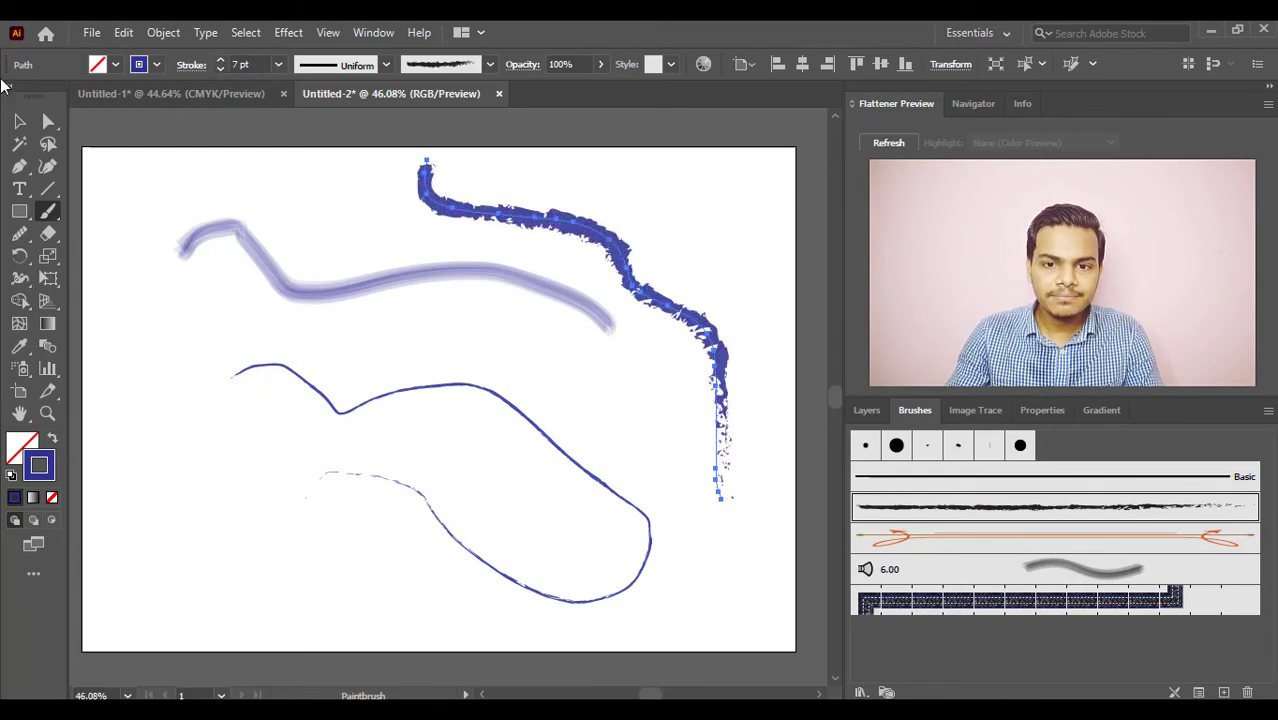
left_click(20, 121)
left_click(570, 331)
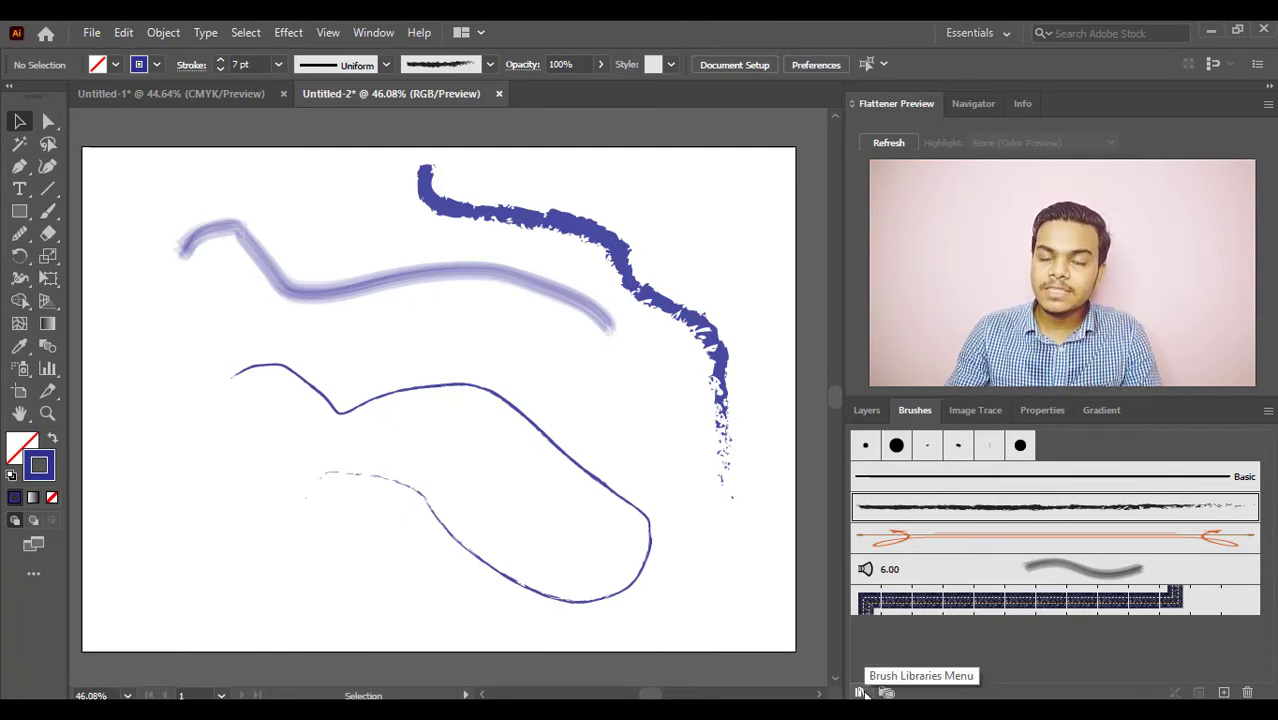
- Open the Arrows_Special brush library to view its arrow brushes, and close it
left_click(860, 692)
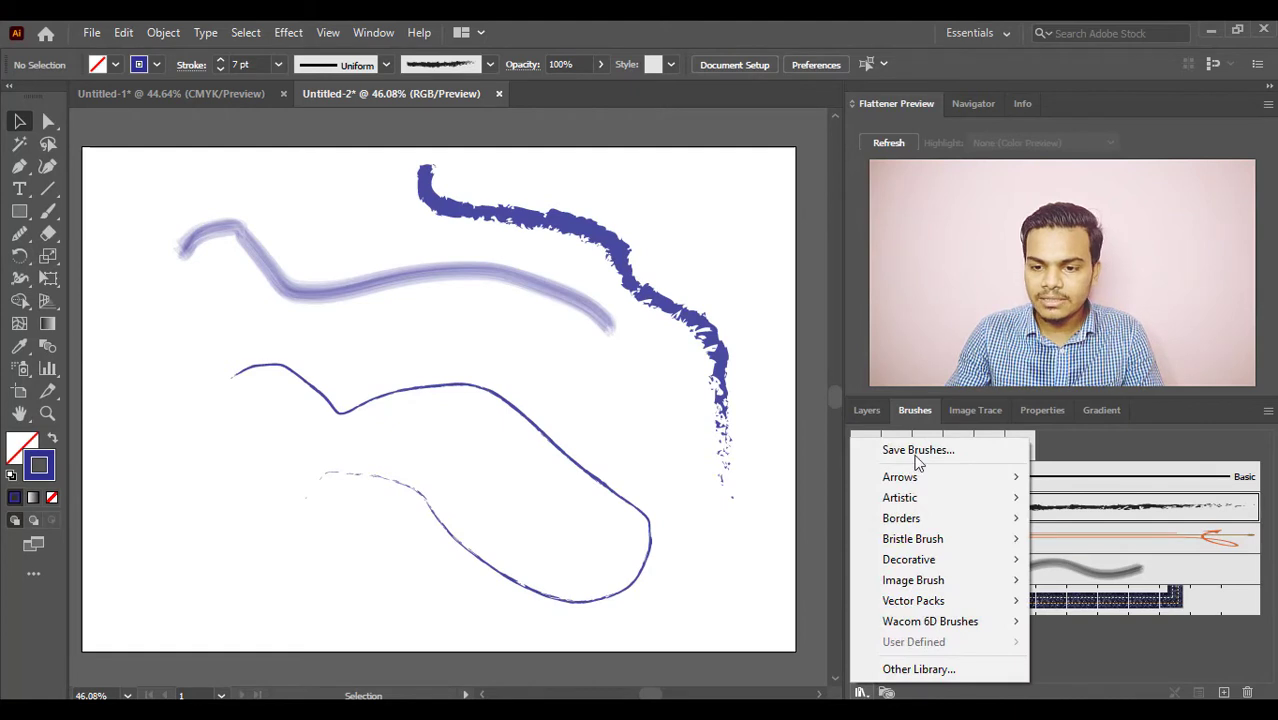
mouse_move(926, 471)
left_click(1044, 475)
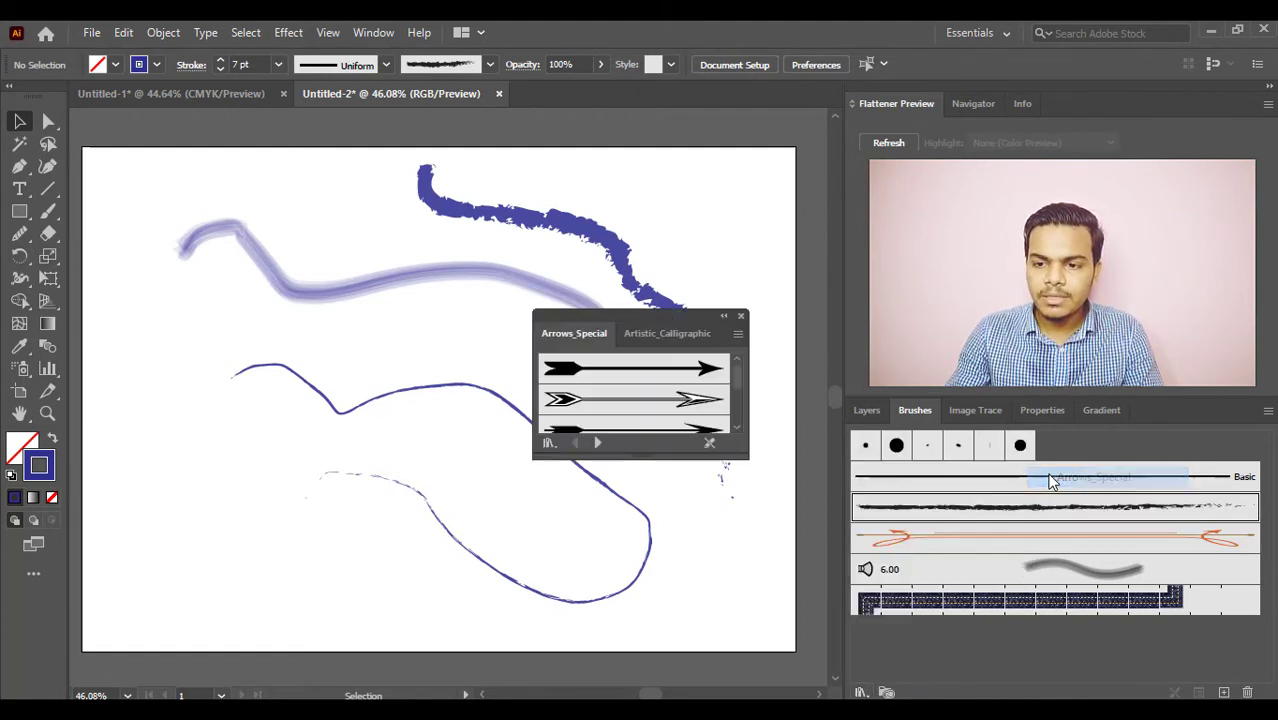
left_click(741, 316)
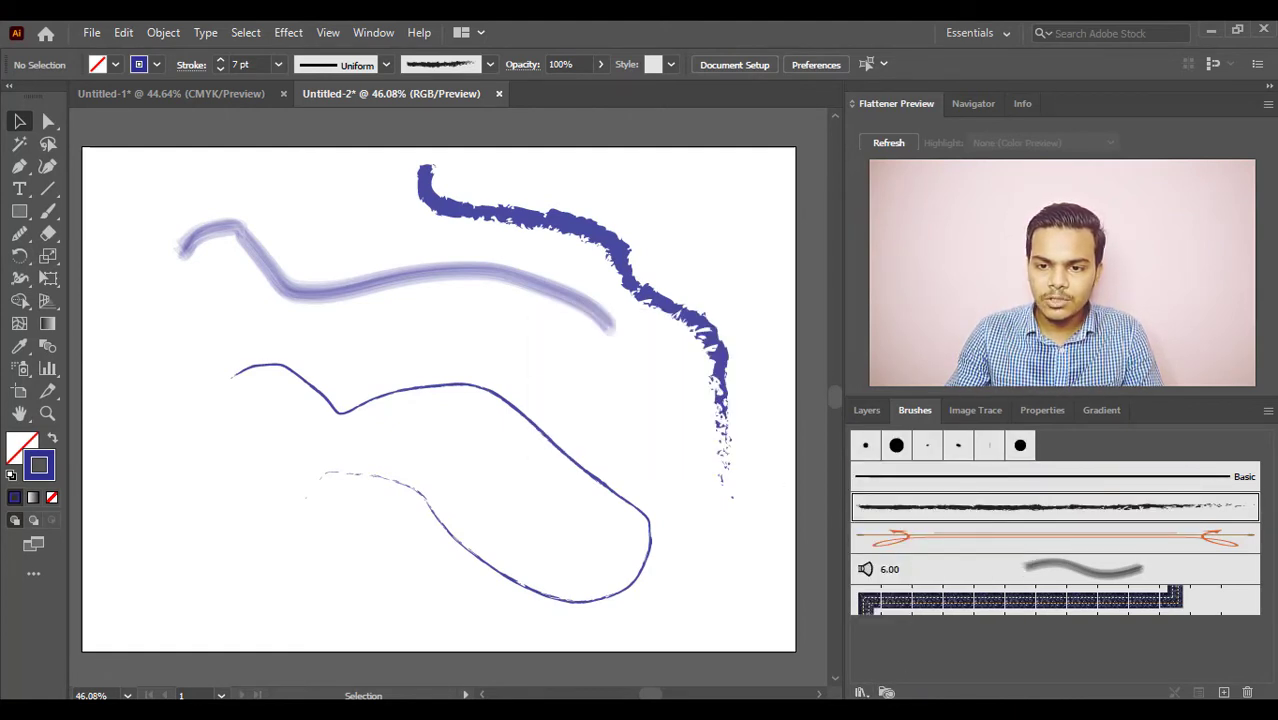
- Choose the 20 pt. Oval brush from the Artistic_Calligraphic library and separate that library from Arrows_Special
left_click(860, 692)
mouse_move(943, 503)
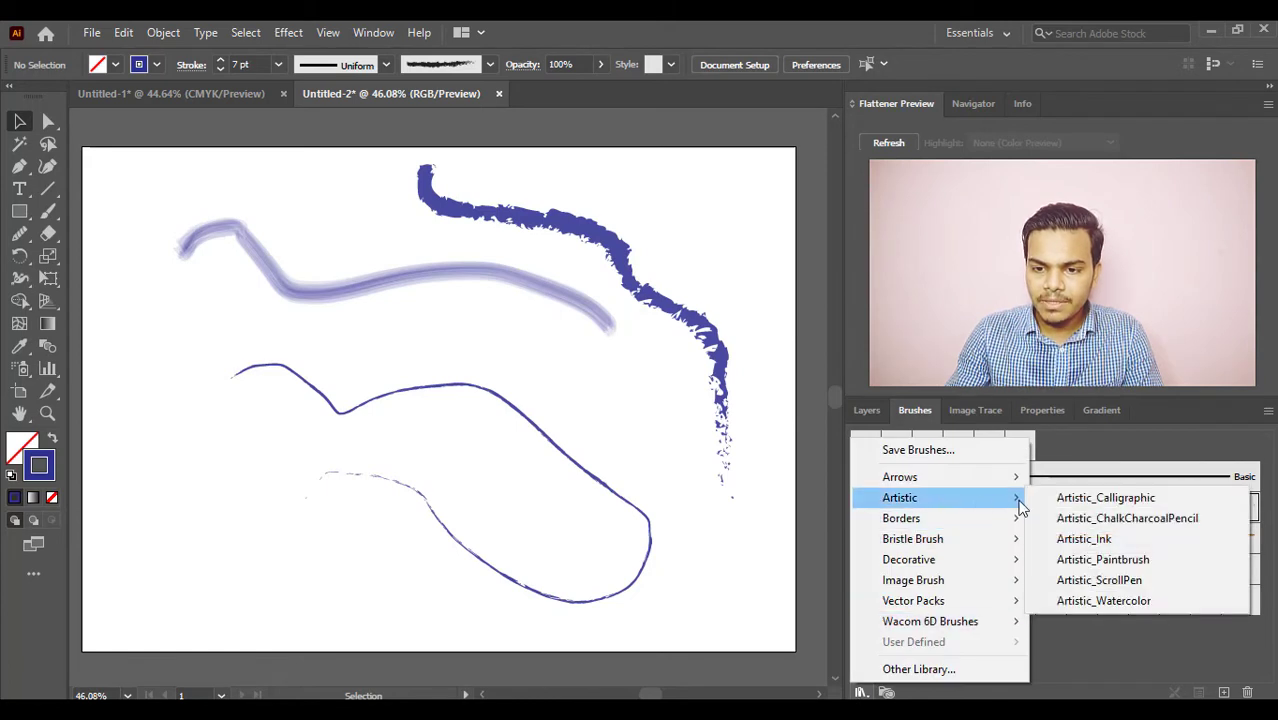
left_click(1052, 494)
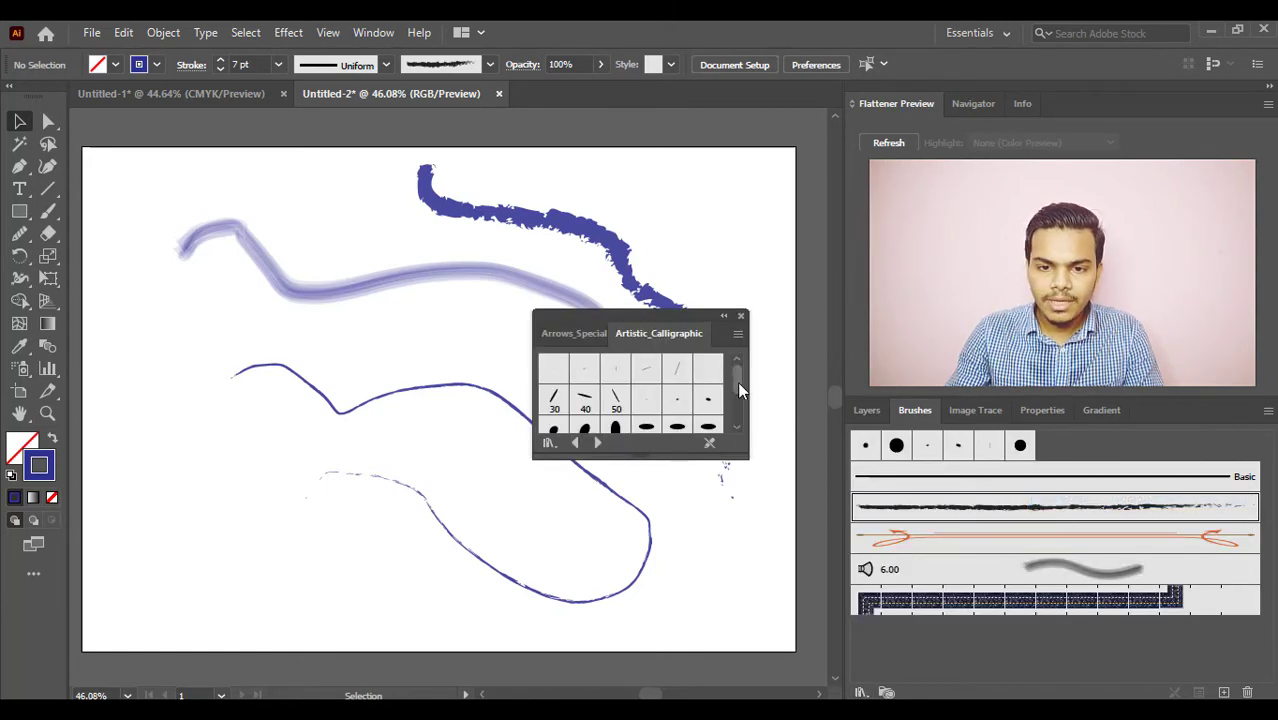
left_click_drag(737, 381, 737, 406)
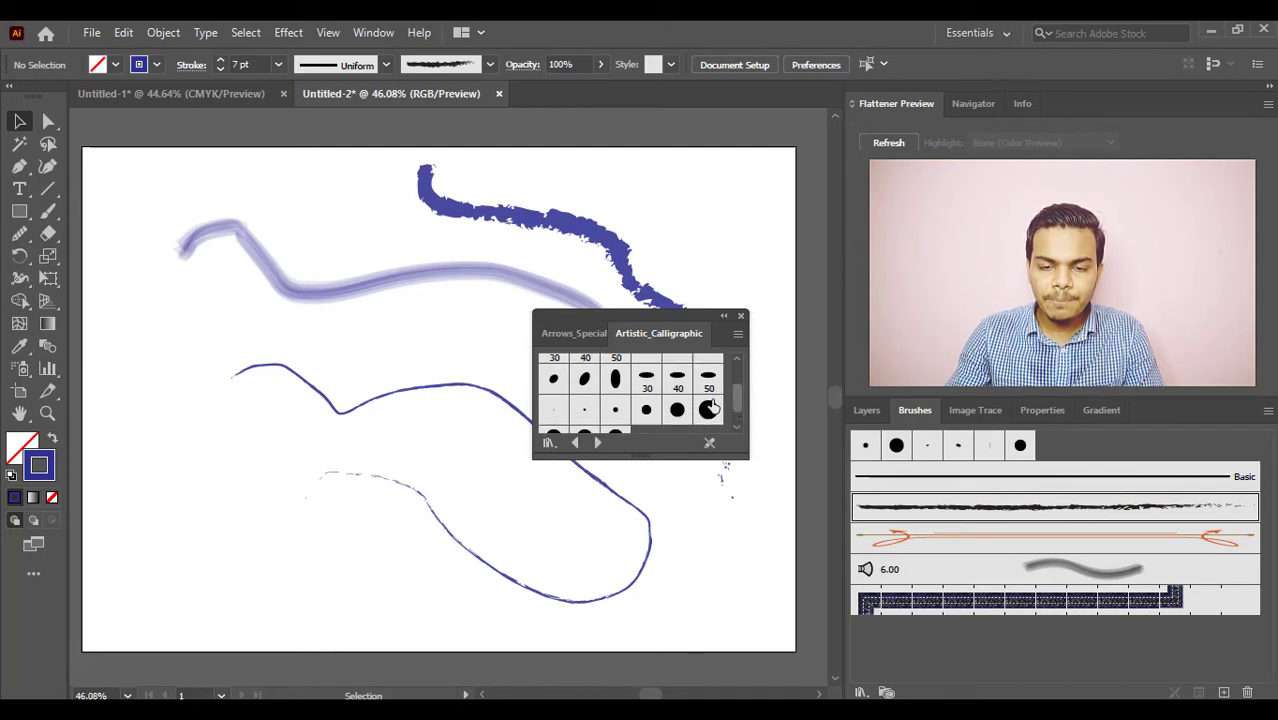
left_click(616, 380)
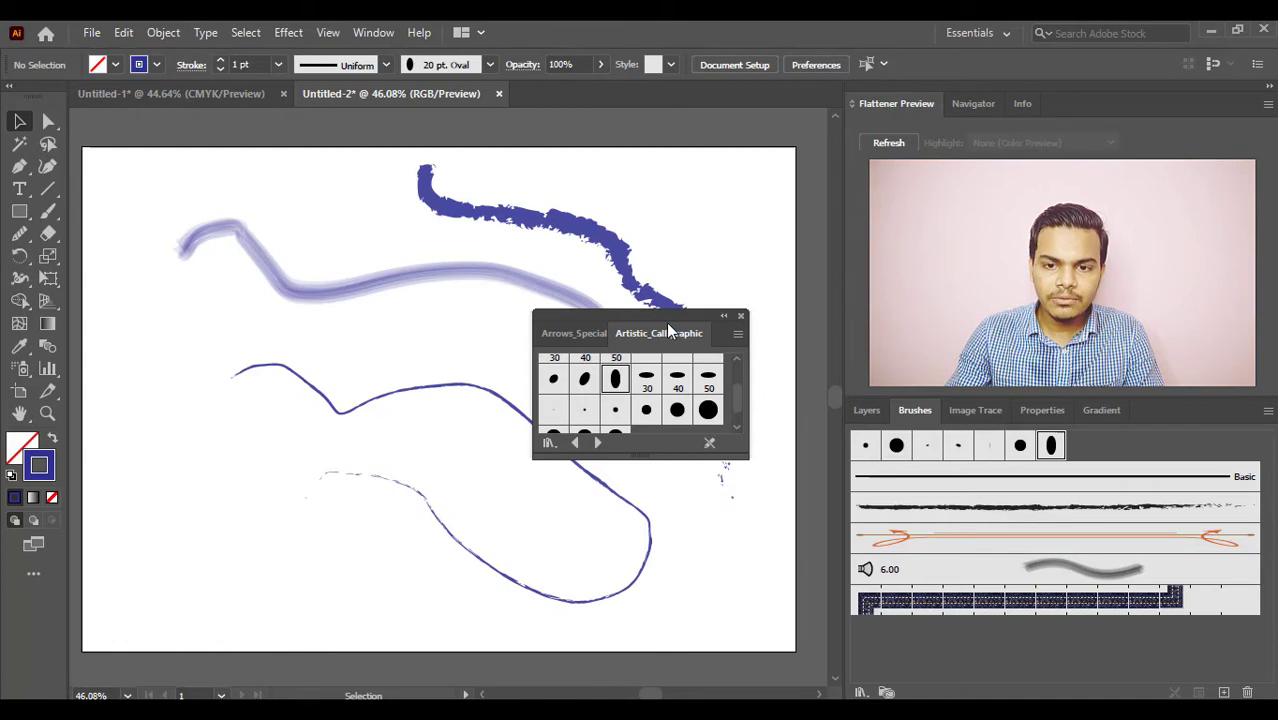
mouse_move(666, 331)
left_mouse_down()
mouse_move(857, 463)
mouse_move(855, 571)
mouse_move(781, 516)
left_mouse_up()
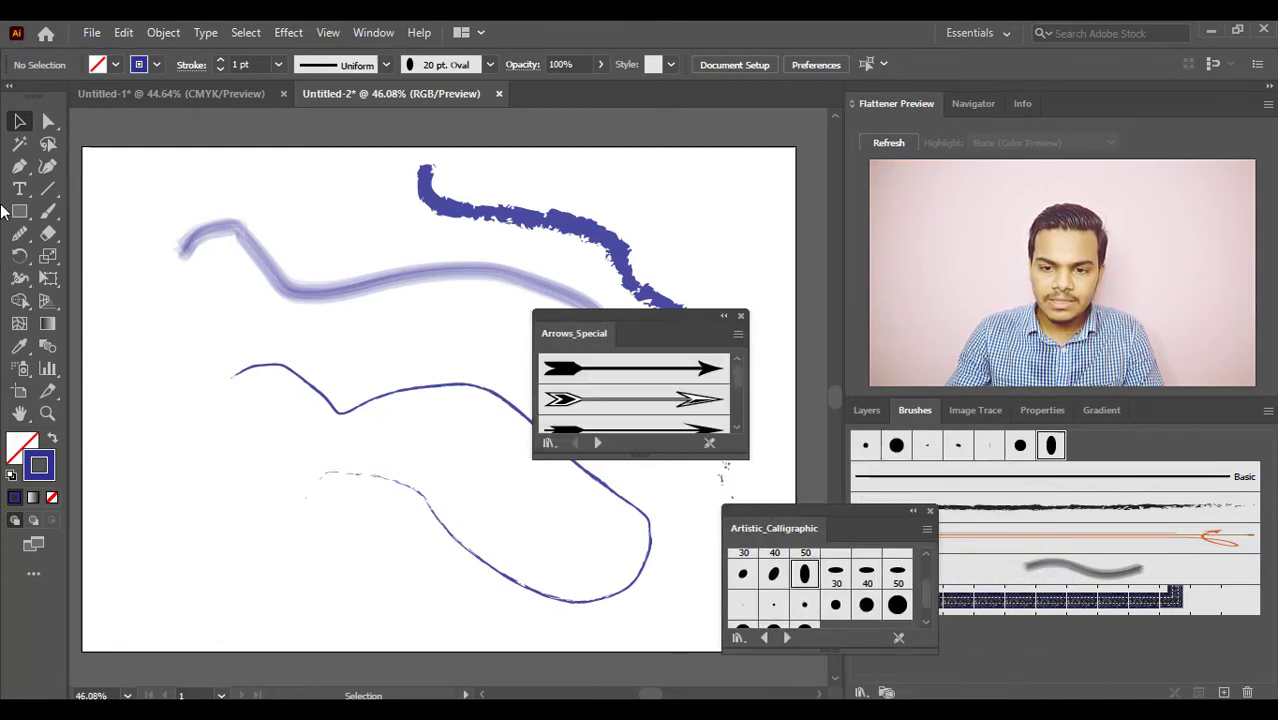
- Paint a large looping script-like stroke with the 20 pt. Oval brush and a short wavy stroke above it with the 15 pt. Oval brush
left_click(48, 211)
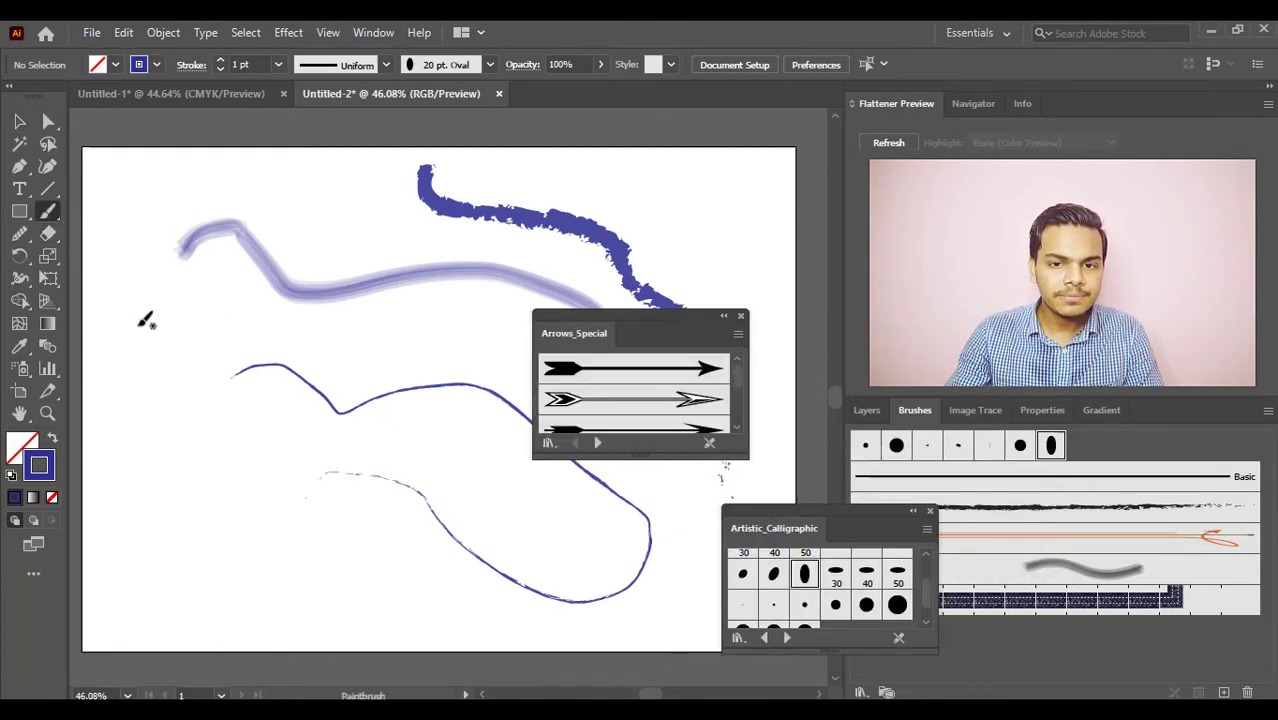
mouse_move(143, 322)
left_mouse_down()
mouse_move(188, 357)
mouse_move(188, 423)
mouse_move(168, 459)
mouse_move(150, 415)
mouse_move(165, 402)
mouse_move(240, 470)
mouse_move(262, 524)
mouse_move(247, 542)
mouse_move(240, 384)
mouse_move(240, 403)
mouse_move(357, 551)
mouse_move(348, 651)
mouse_move(335, 622)
mouse_move(393, 538)
mouse_move(405, 452)
mouse_move(351, 376)
mouse_move(337, 387)
mouse_move(425, 466)
mouse_move(515, 585)
left_mouse_up()
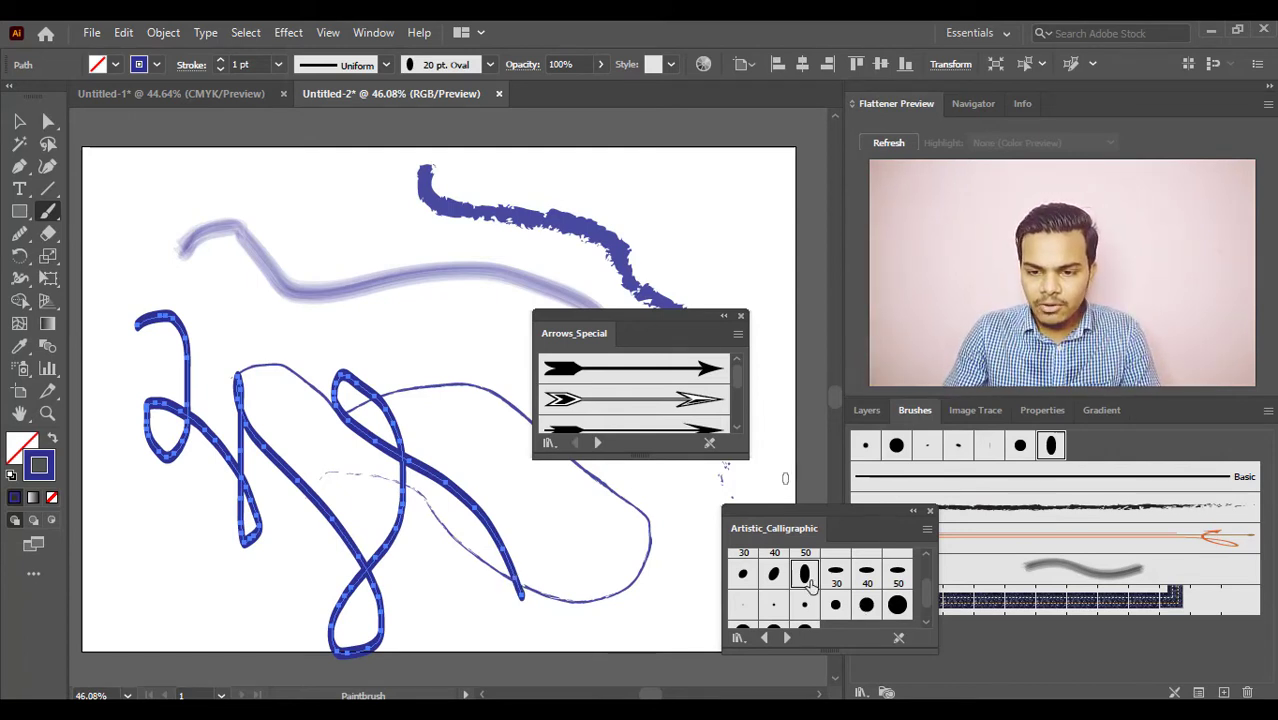
left_click(772, 576)
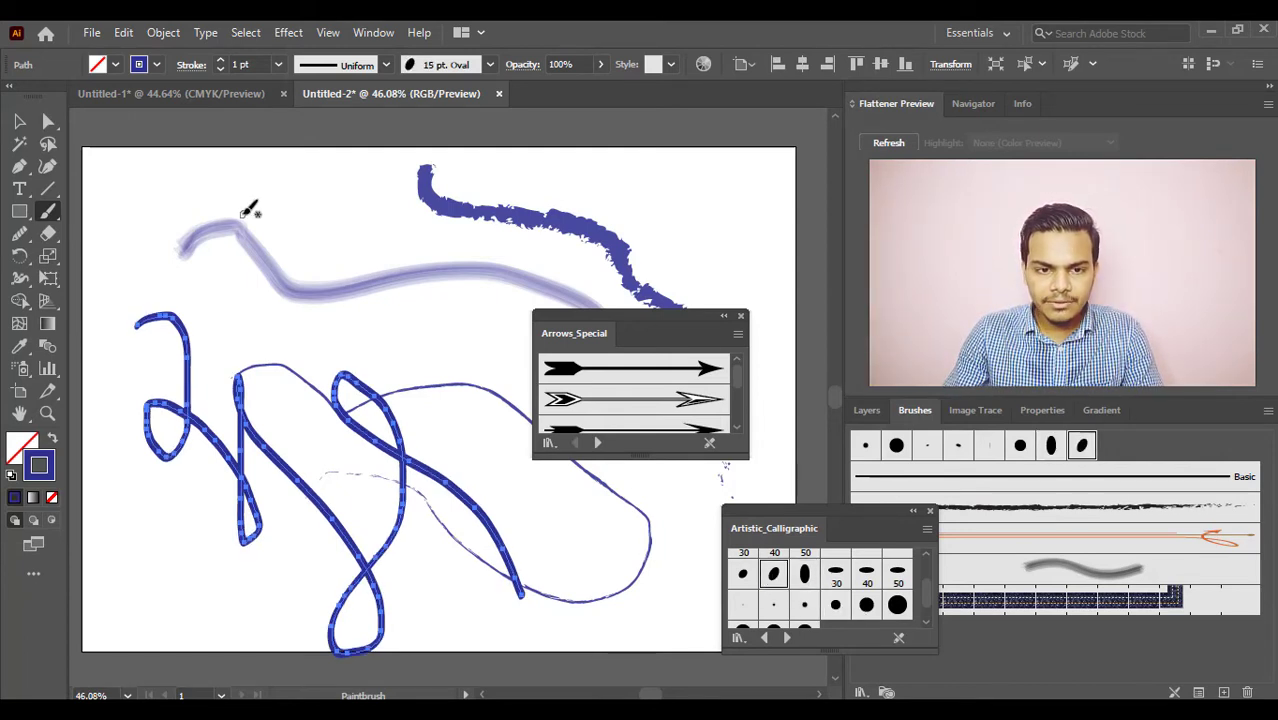
mouse_move(241, 198)
left_mouse_down()
mouse_move(300, 201)
mouse_move(410, 252)
mouse_move(405, 276)
left_mouse_up()
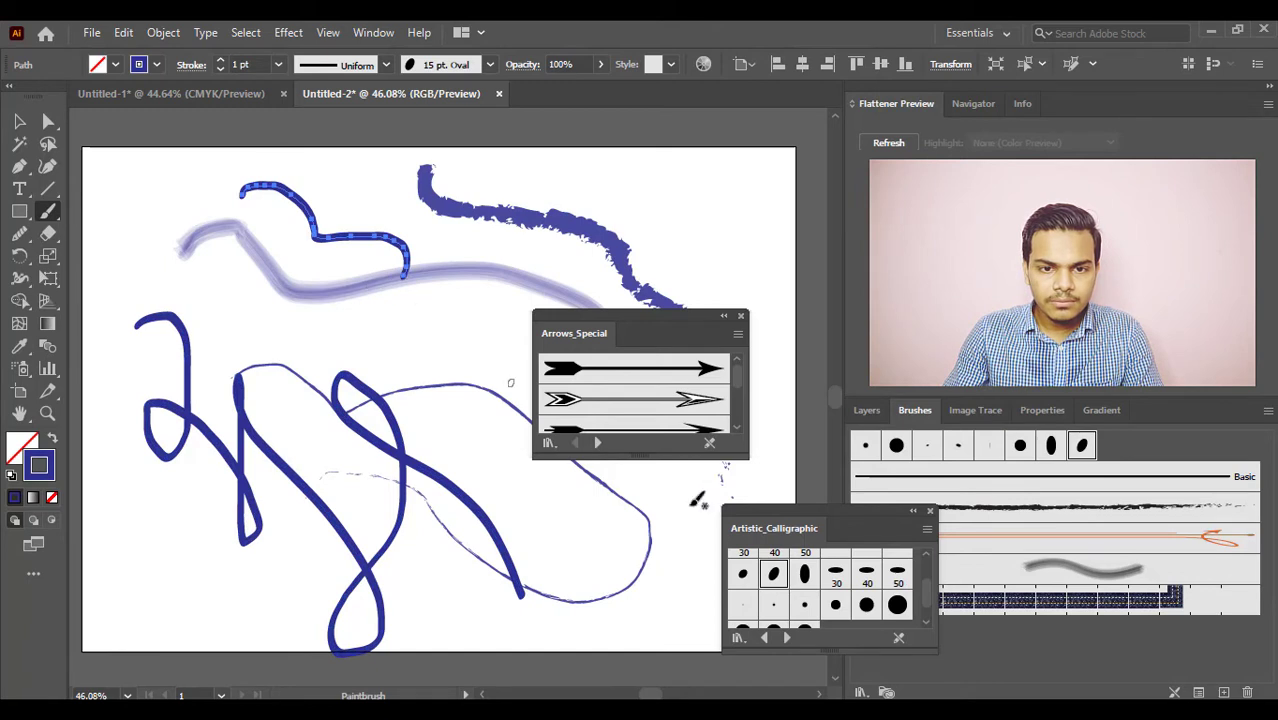
- Choose the 15 pt. Flat calligraphic brush and paint a small looping stroke near the artboard's lower left
scroll(876, 596, "down", 1)
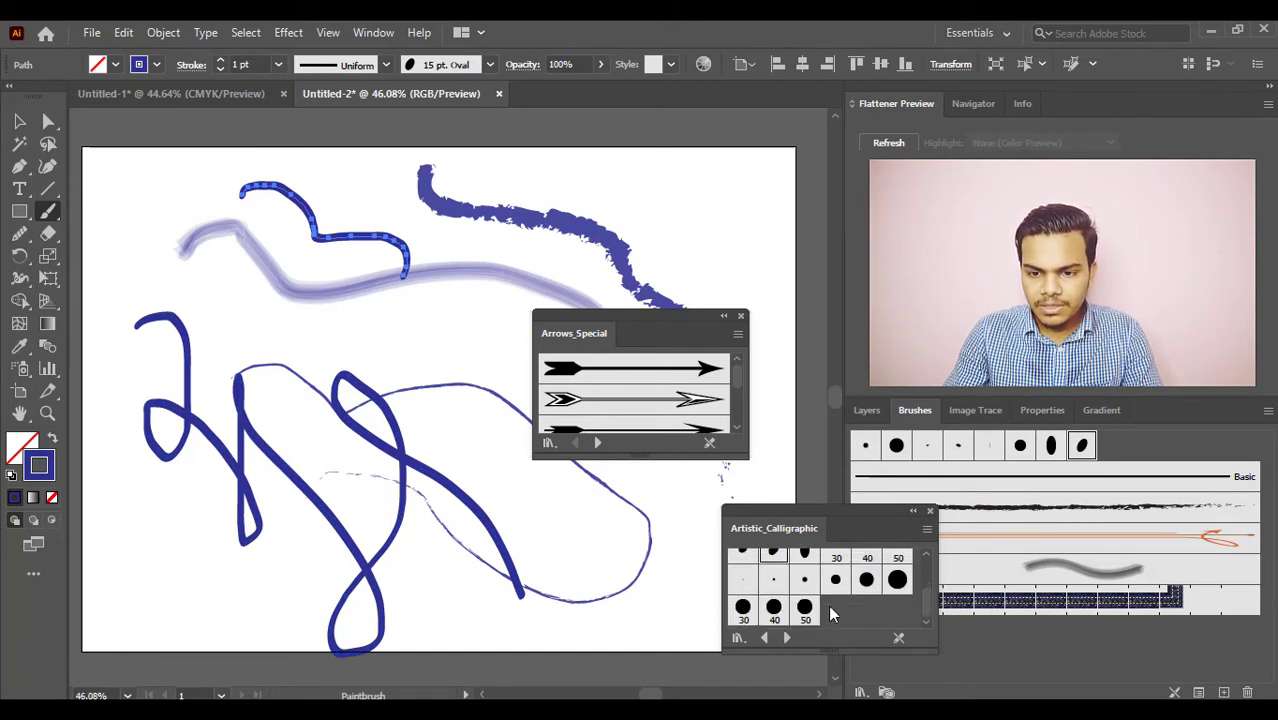
scroll(876, 590, "down", 3)
left_click(866, 565)
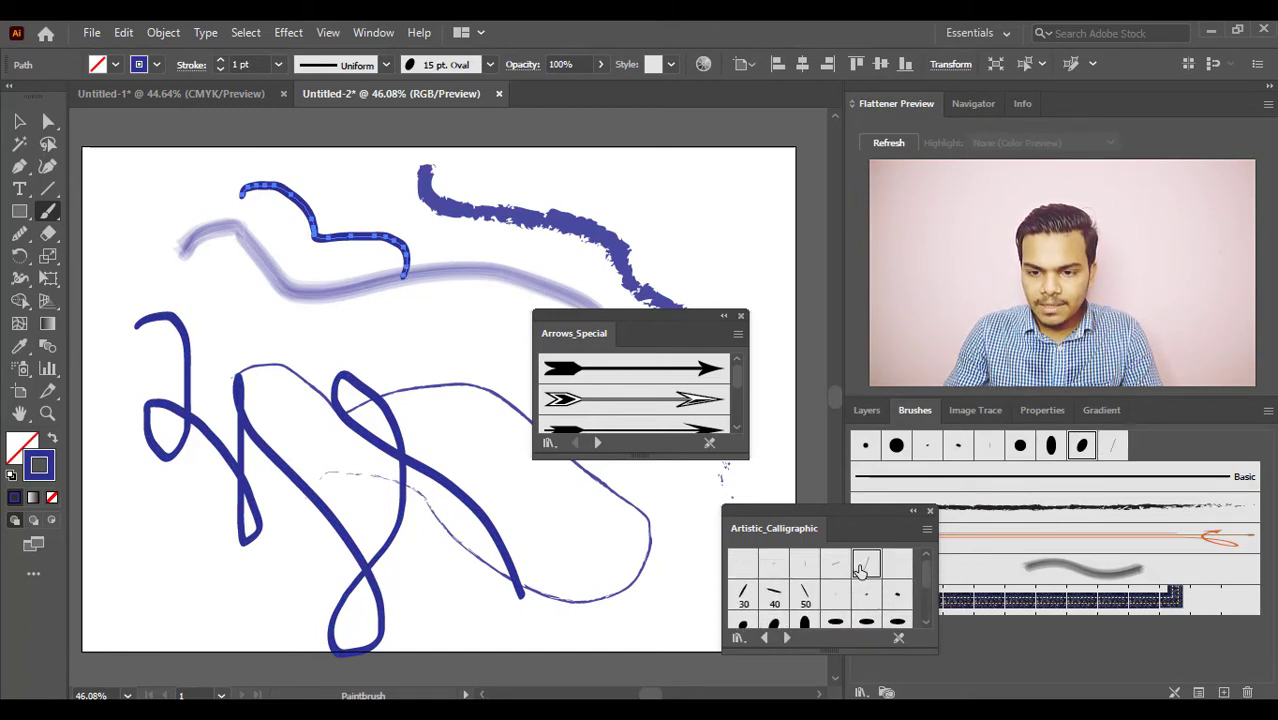
mouse_move(124, 572)
left_mouse_down()
mouse_move(146, 491)
mouse_move(166, 553)
mouse_move(153, 554)
mouse_move(156, 524)
mouse_move(207, 444)
mouse_move(207, 394)
mouse_move(195, 445)
left_mouse_up()
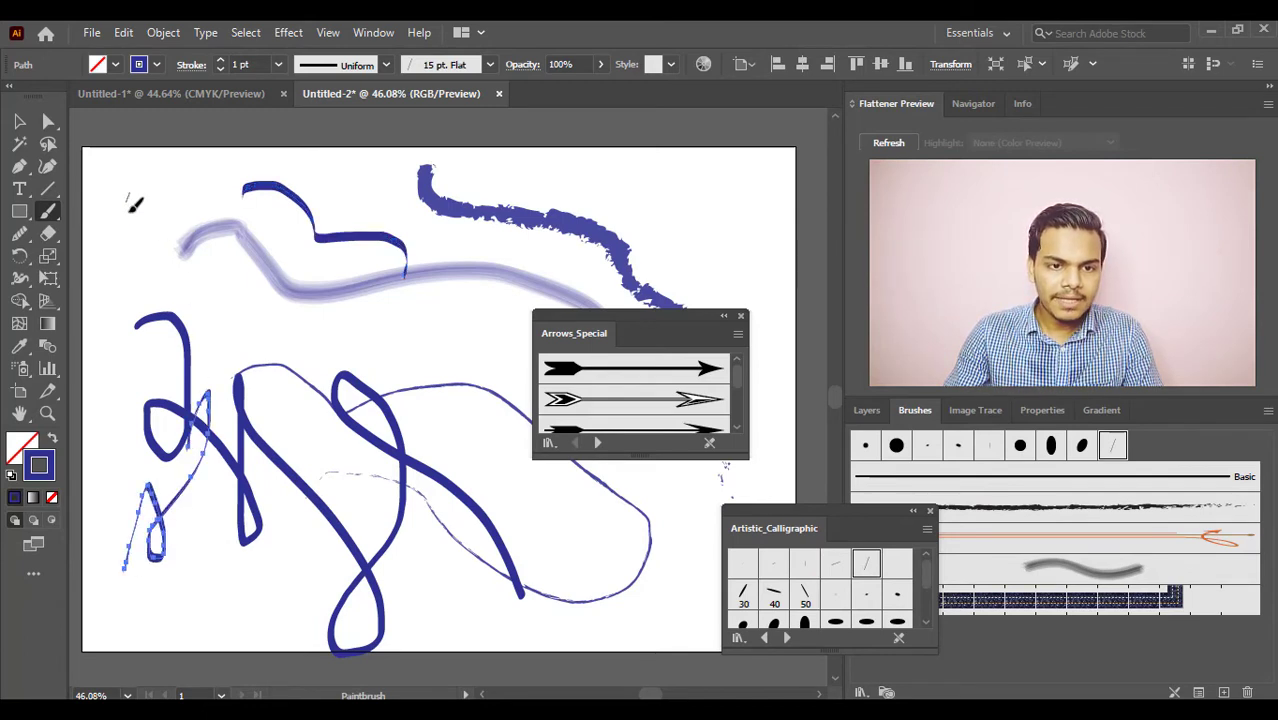
- Paint a looping stroke at the artboard's upper left with the 15 pt. Flat brush and close the Arrows_Special and Artistic_Calligraphic libraries
mouse_move(128, 195)
left_mouse_down()
mouse_move(280, 357)
mouse_move(245, 190)
mouse_move(354, 298)
mouse_move(343, 302)
left_mouse_up()
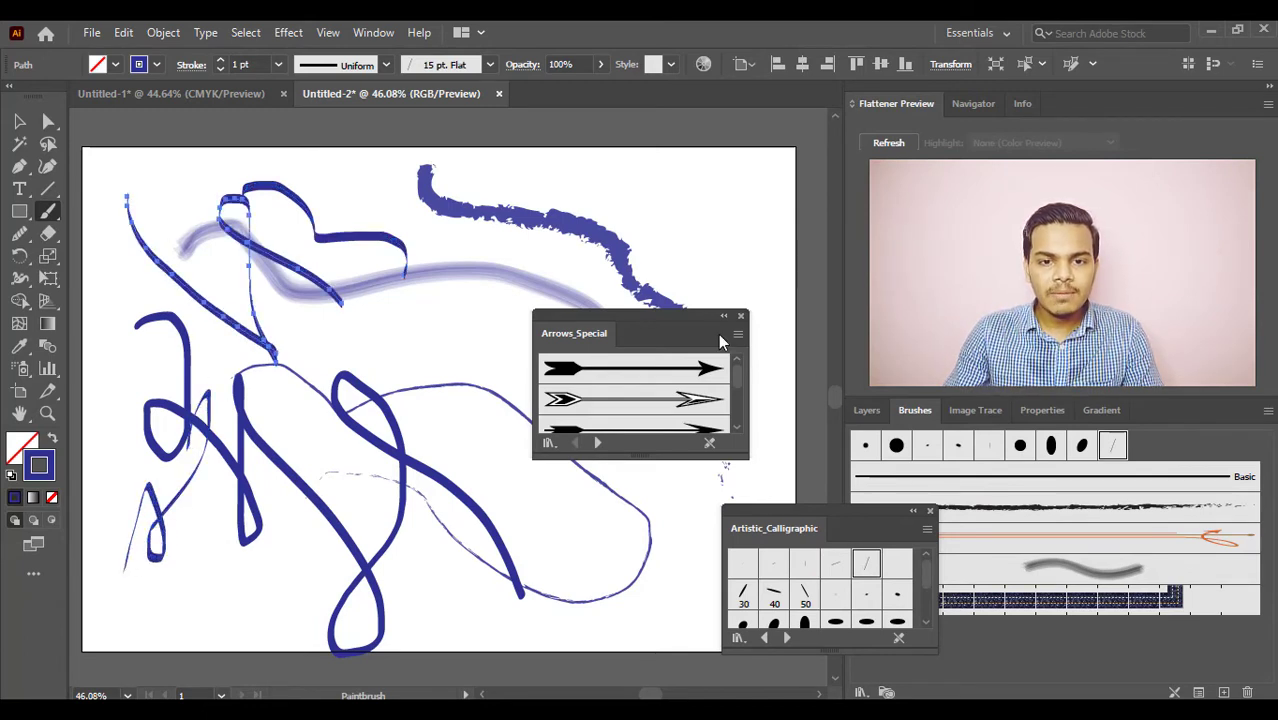
left_click(740, 316)
left_click(930, 510)
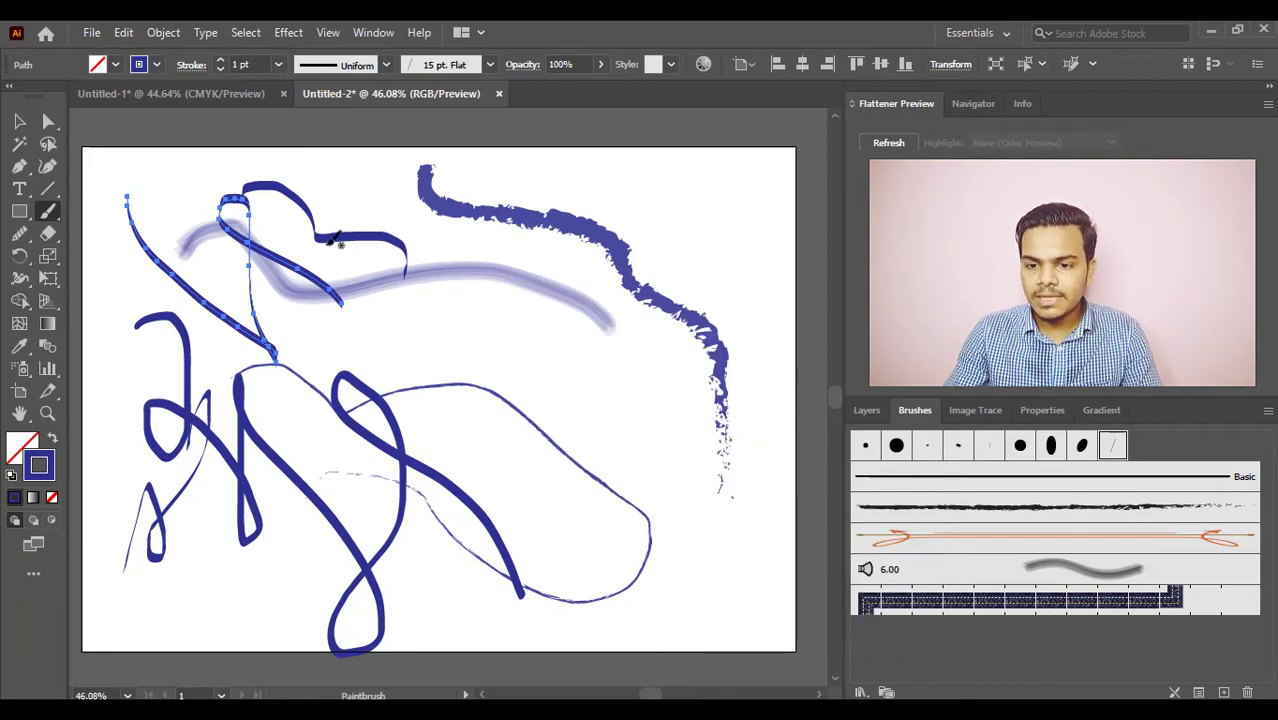
- Browse the available brush library categories, including Arrows and Artistic, without loading any library
left_click(489, 66)
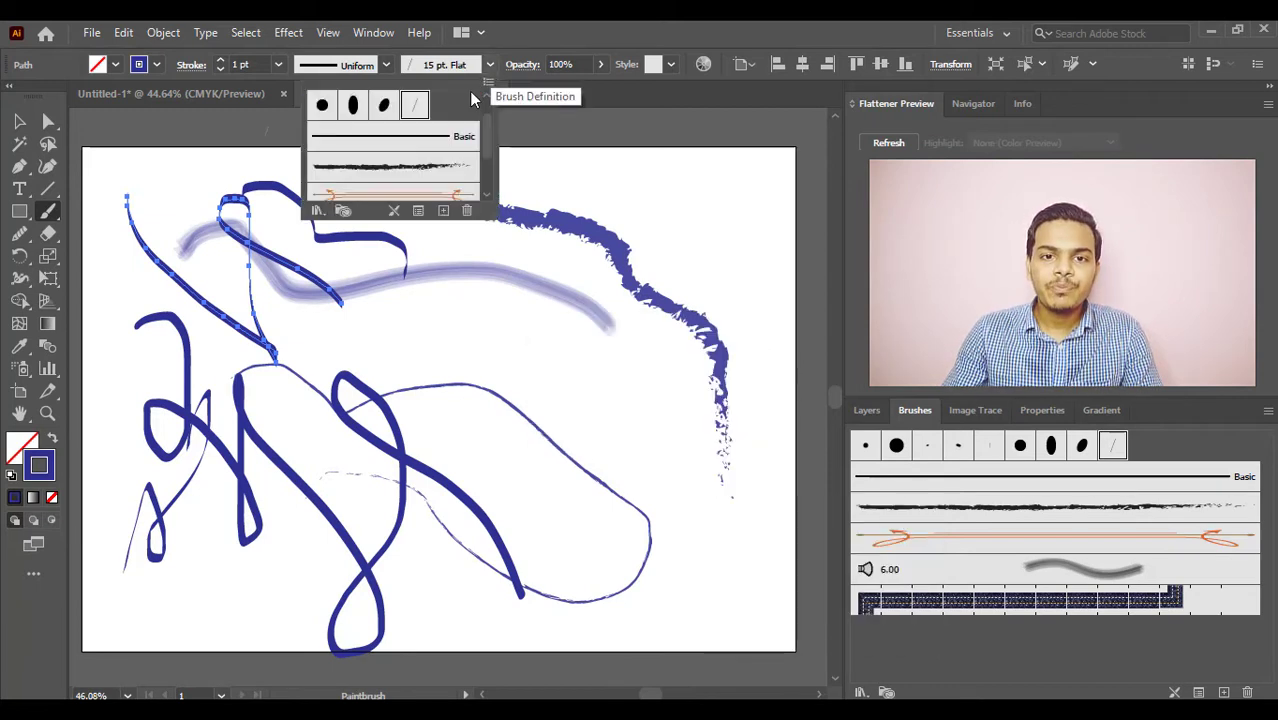
left_click(317, 210)
mouse_move(330, 262)
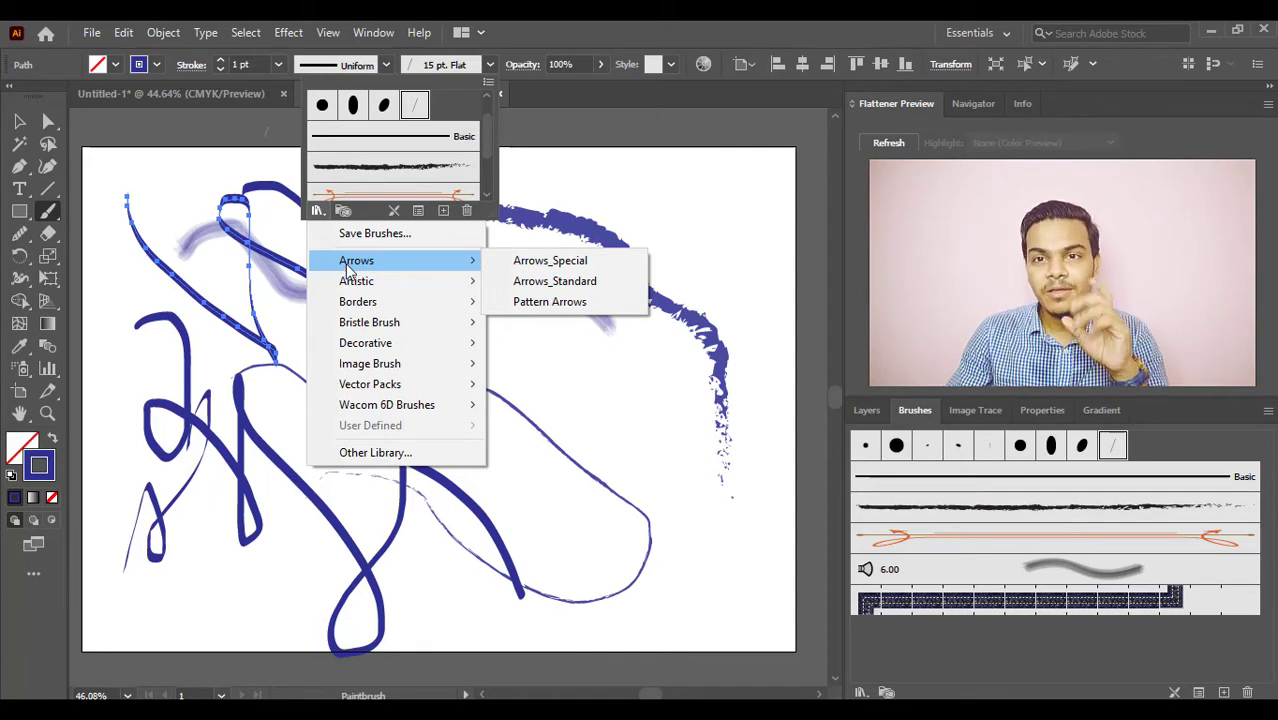
mouse_move(346, 283)
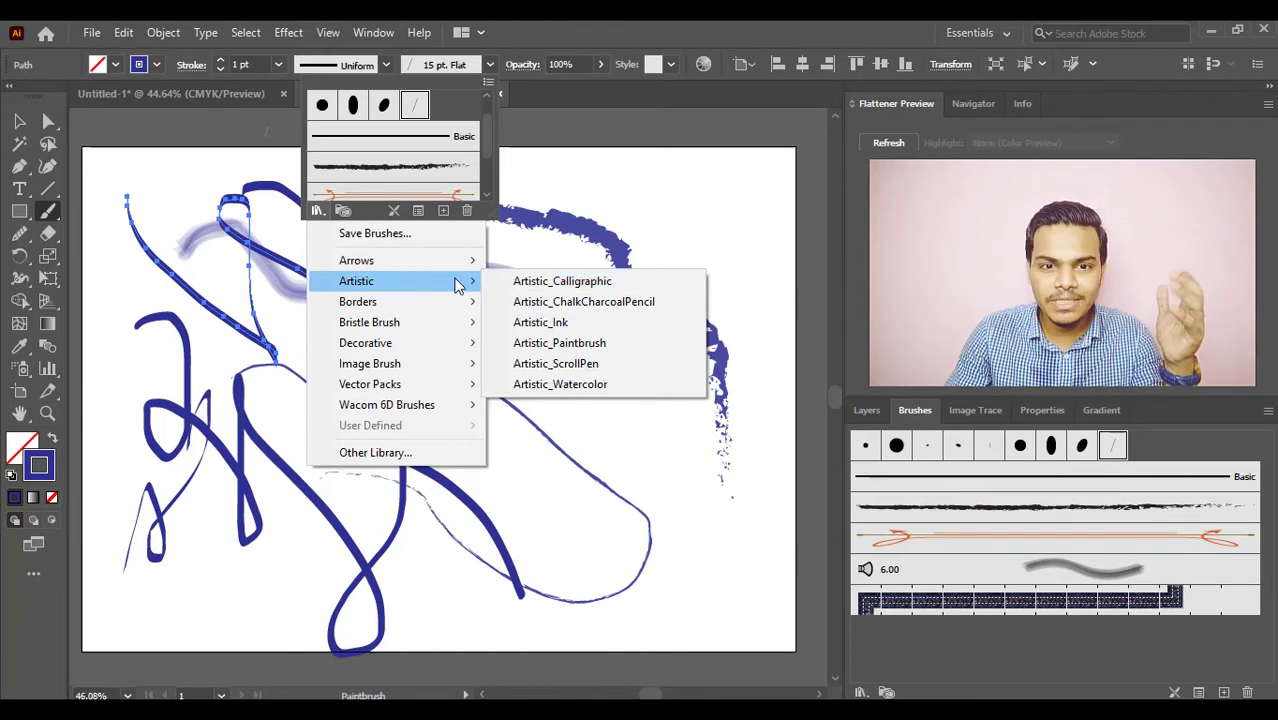
left_click(325, 211)
left_click(325, 211)
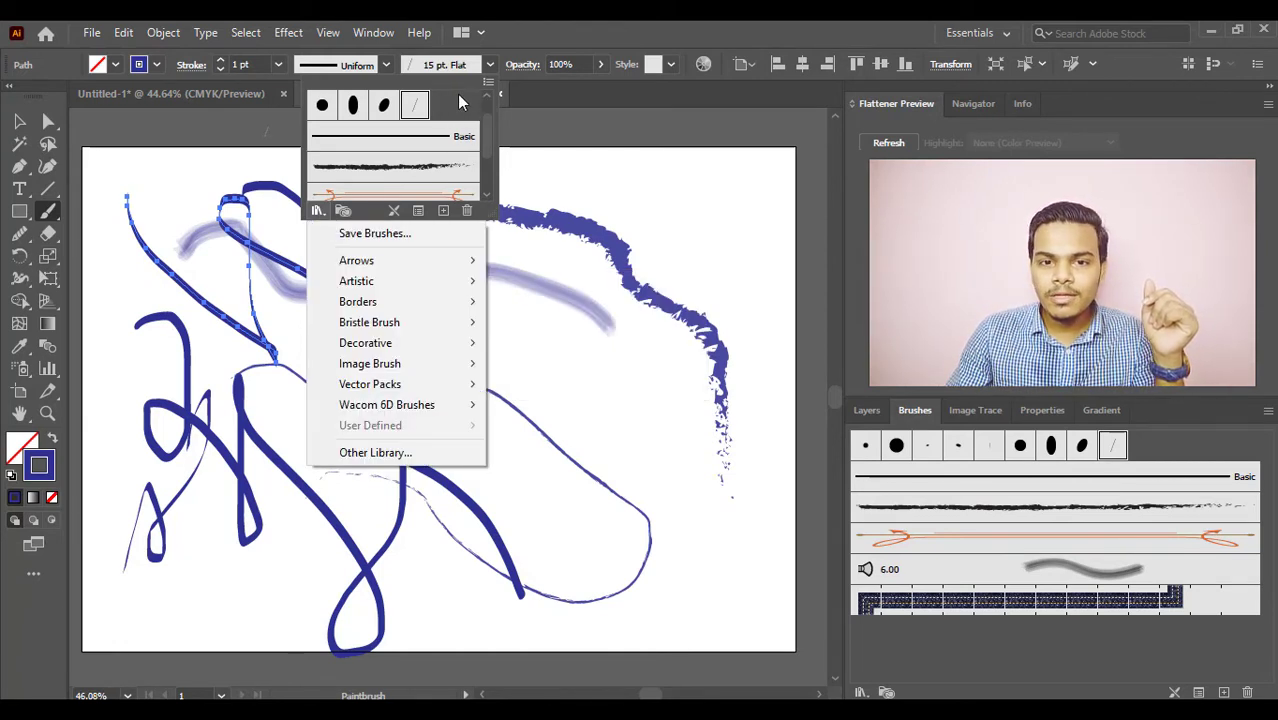
left_click(489, 65)
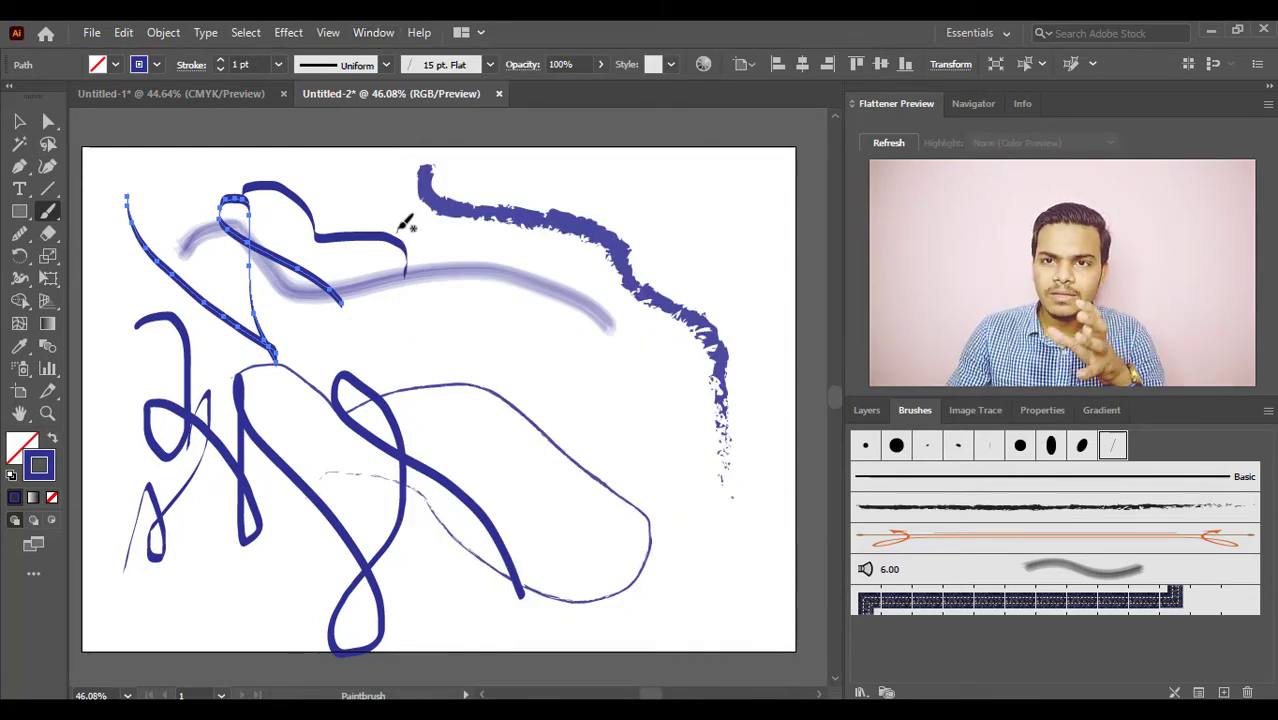
- Select all the painted strokes on the artboard and delete them
left_click(19, 121)
mouse_move(120, 160)
left_mouse_down()
mouse_move(556, 527)
mouse_move(629, 617)
left_mouse_up()
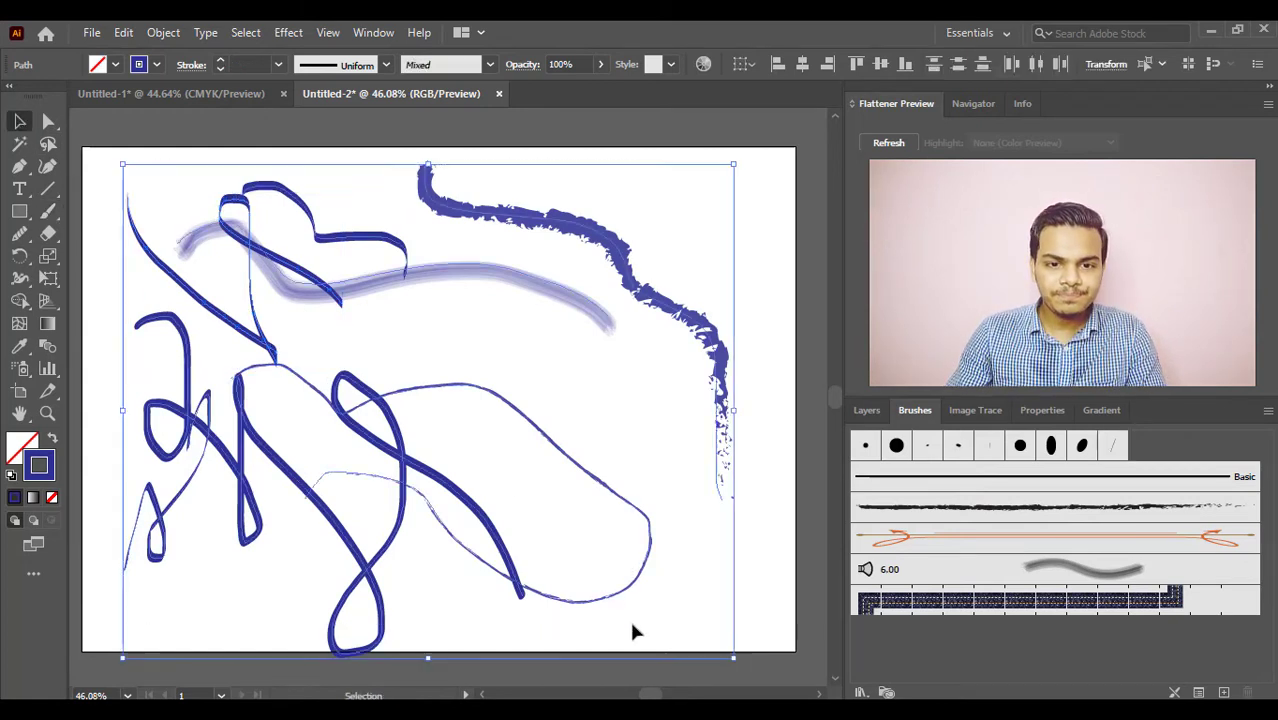
key("Delete")
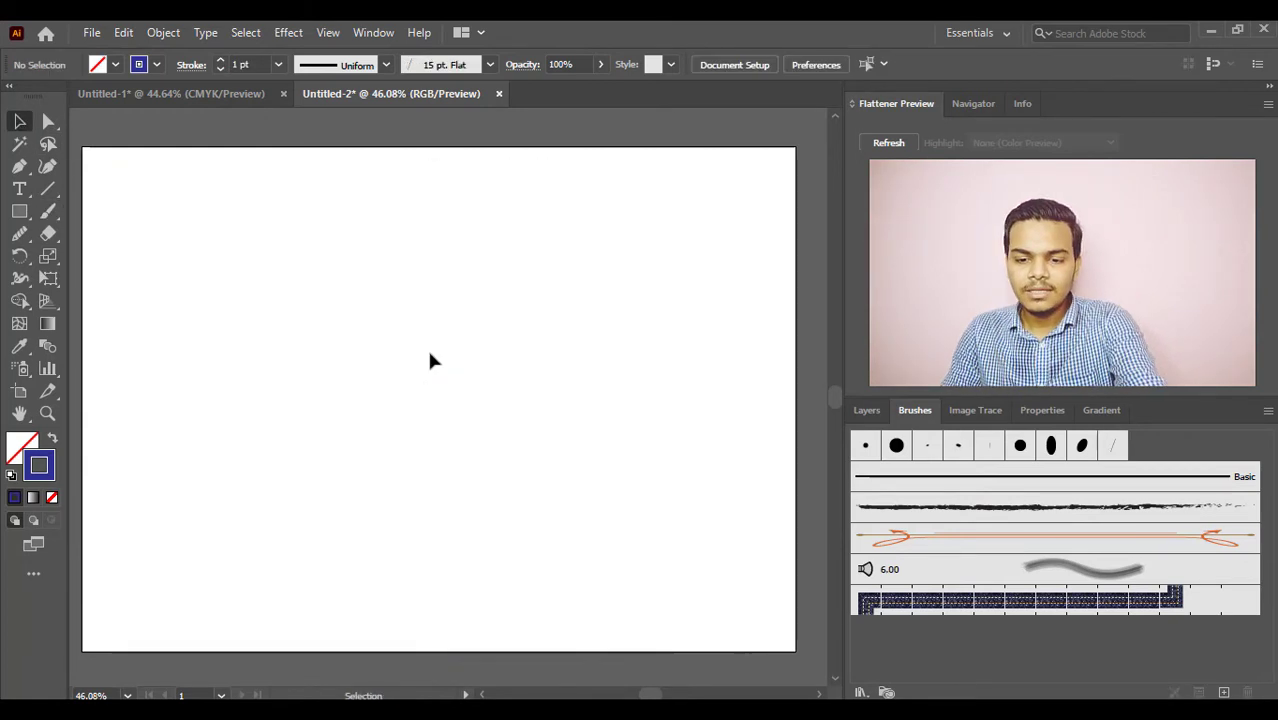
- Choose the Blob Brush tool and switch to the Untitled-1 document containing the bird outline
left_click(57, 205)
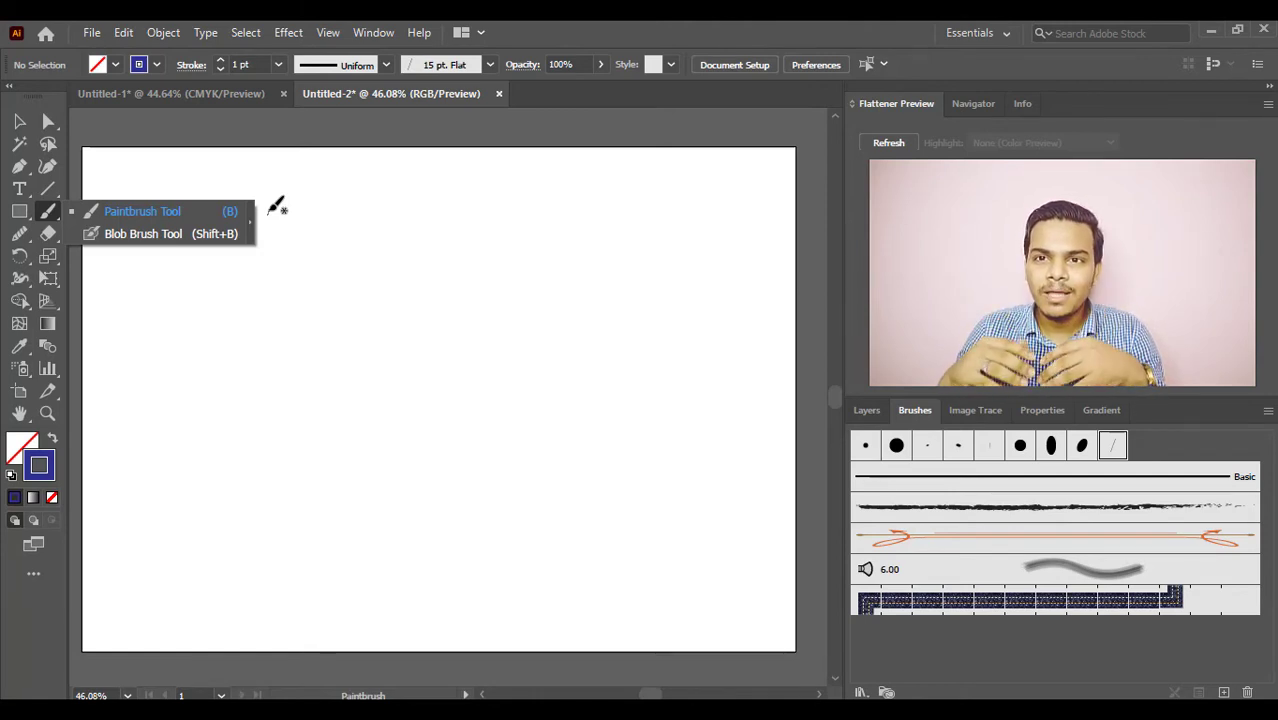
left_click(165, 248)
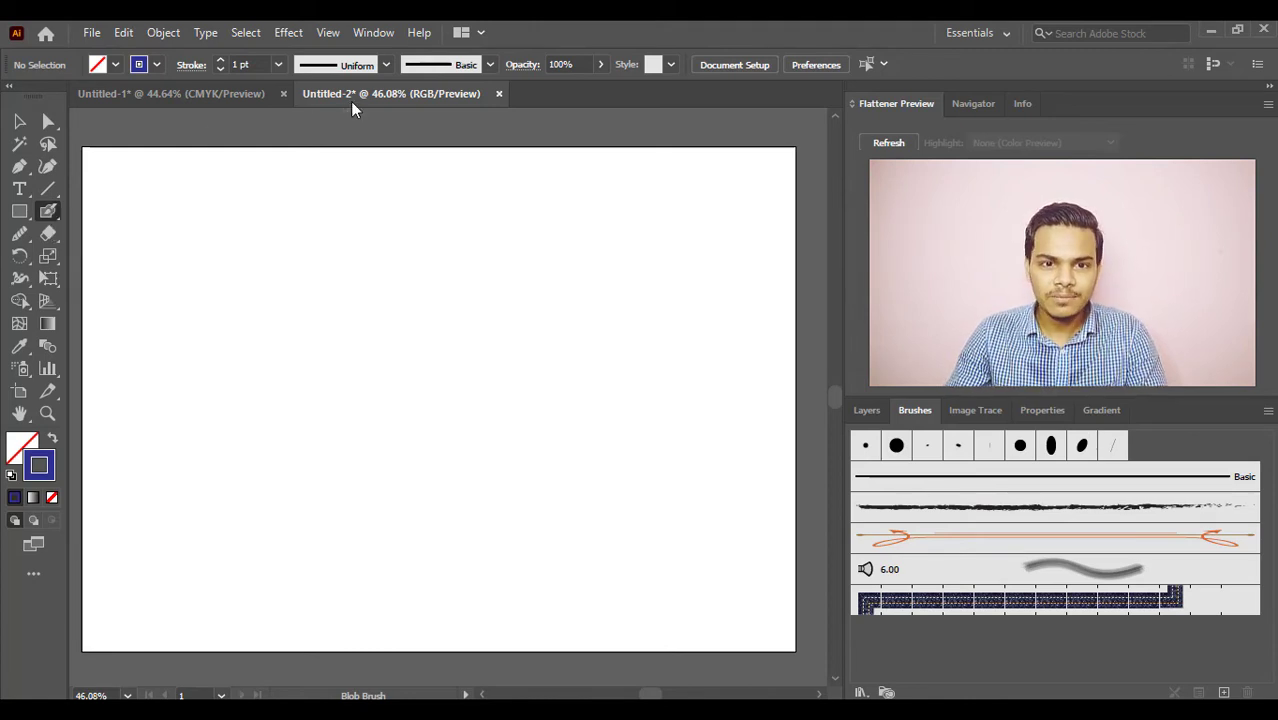
left_click(247, 92)
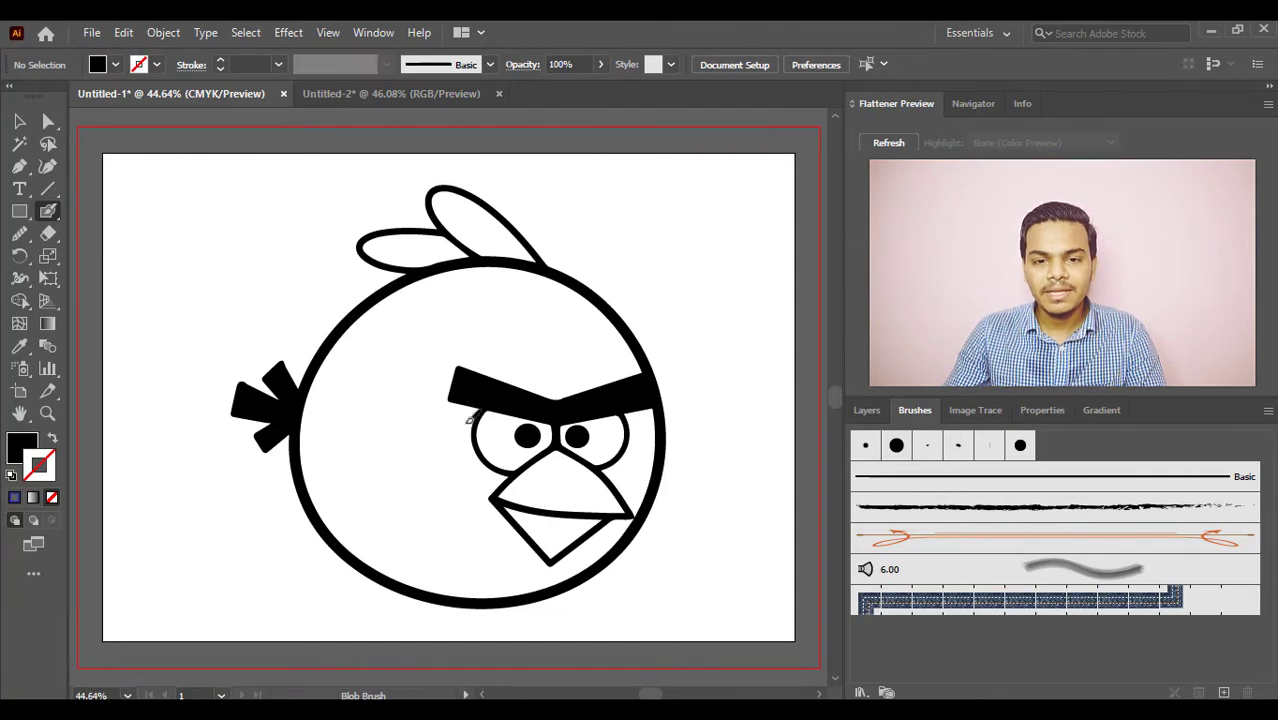
- Lock Layer 1 with the bird outline, add a new layer and move it beneath Layer 1
left_click(866, 412)
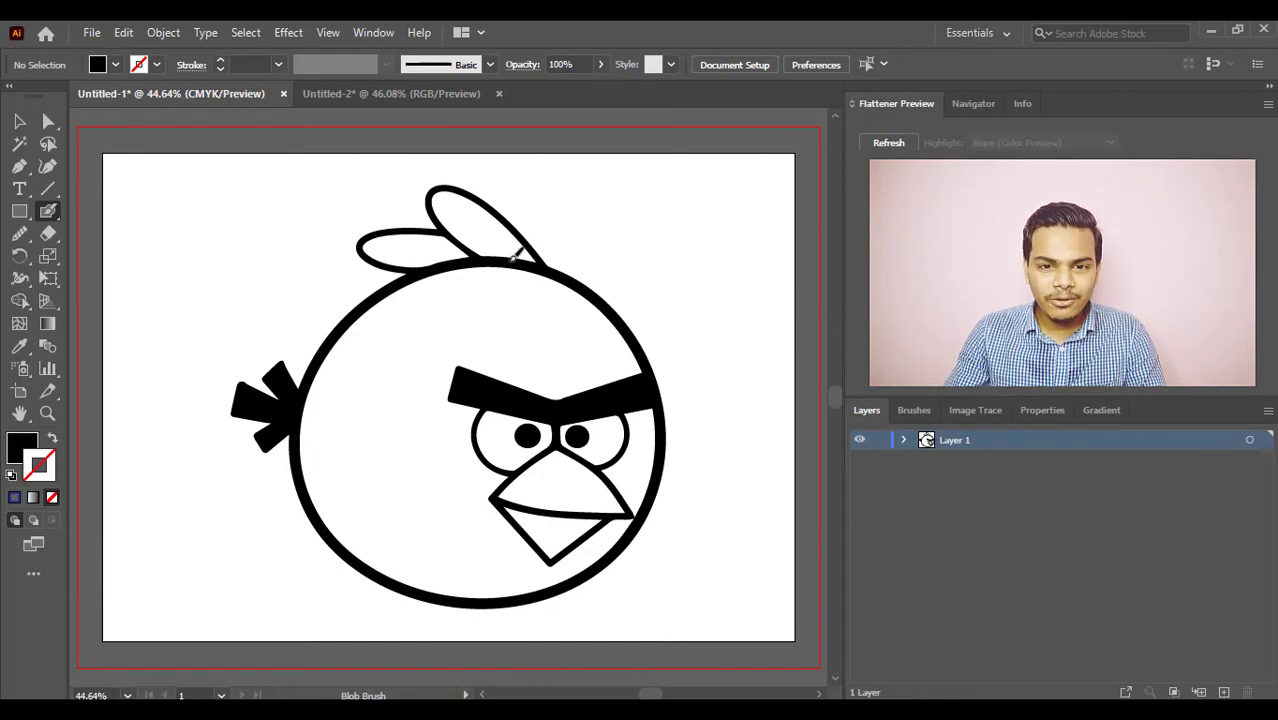
mouse_move(565, 337)
left_mouse_down()
mouse_move(521, 291)
mouse_move(568, 345)
left_mouse_up()
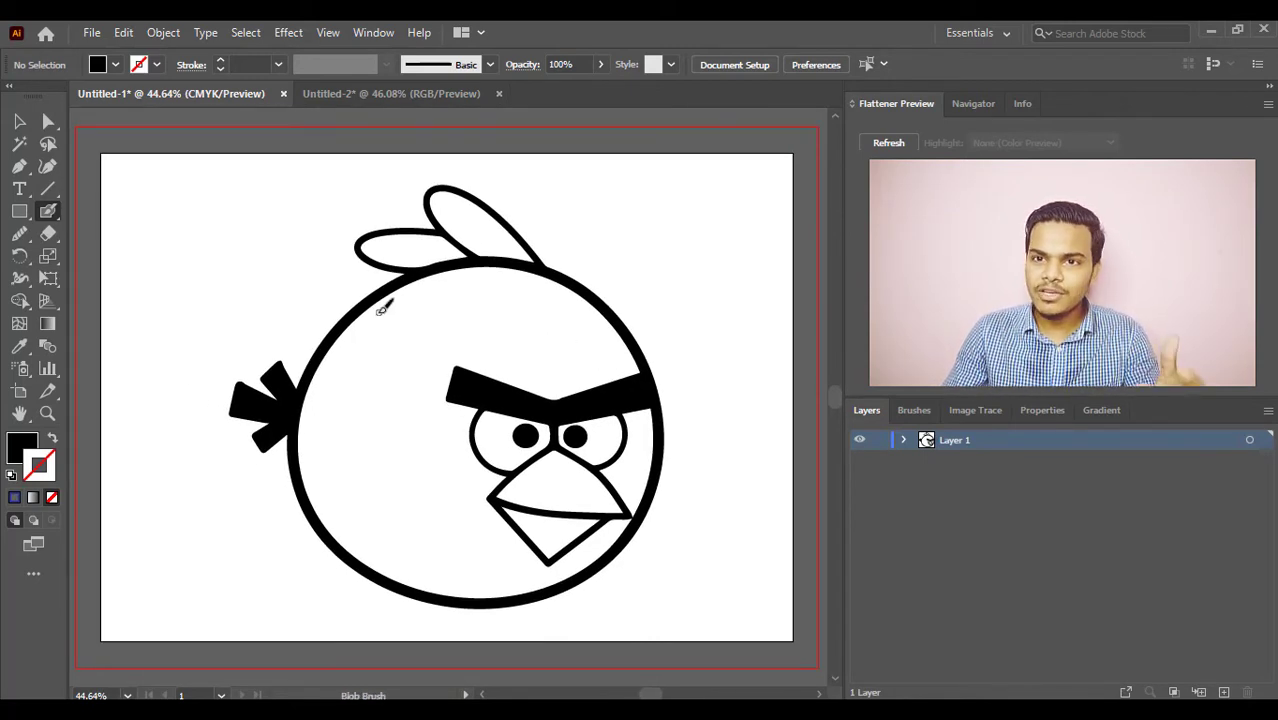
left_click(878, 441)
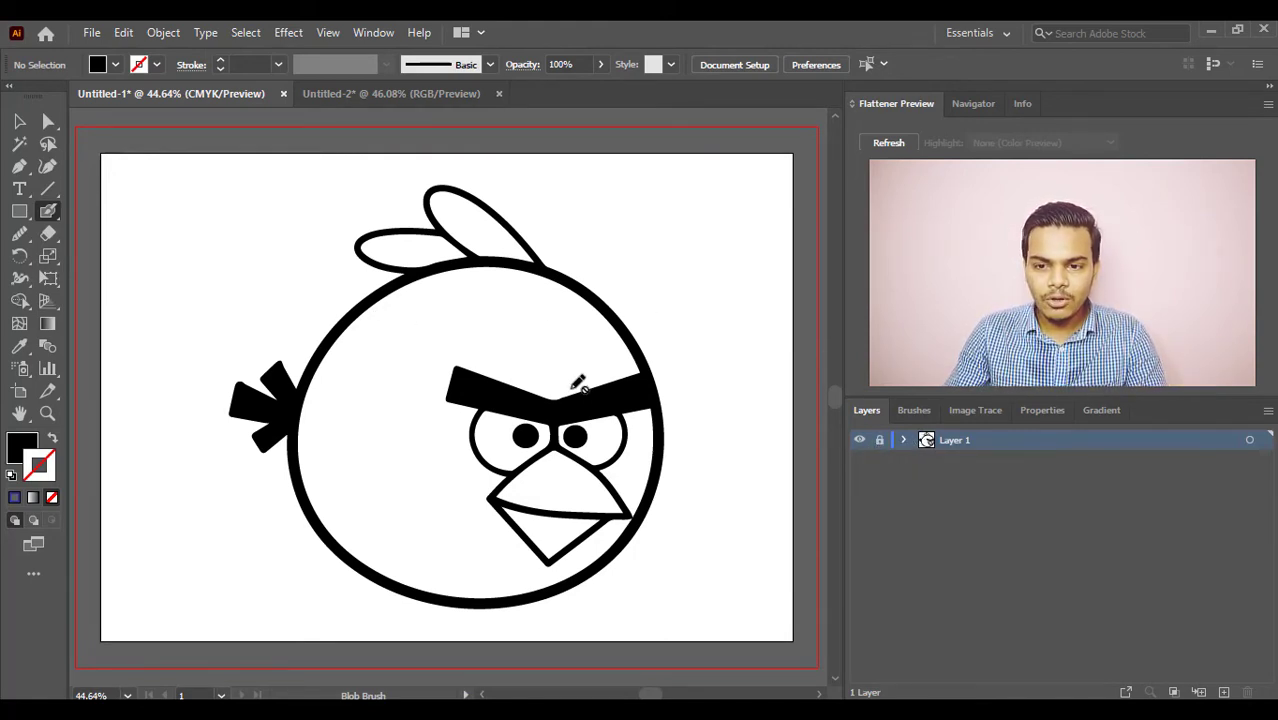
left_click(1224, 692)
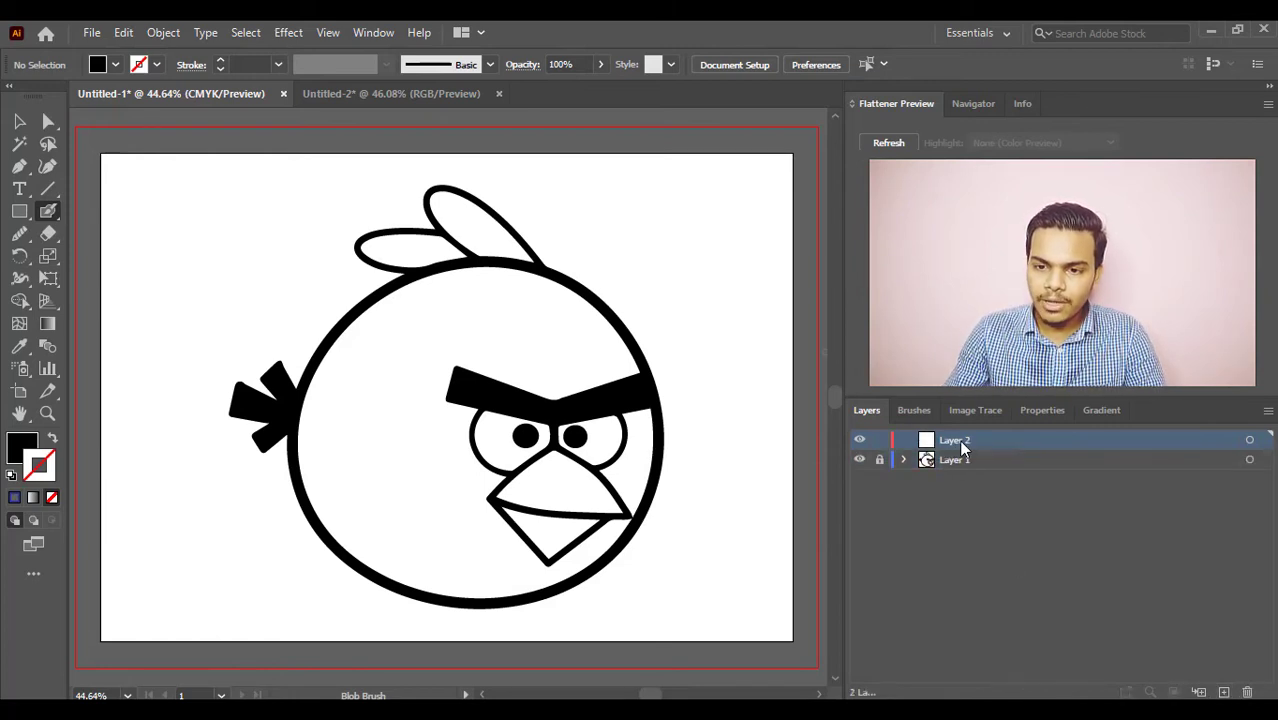
left_click_drag(962, 446, 961, 483)
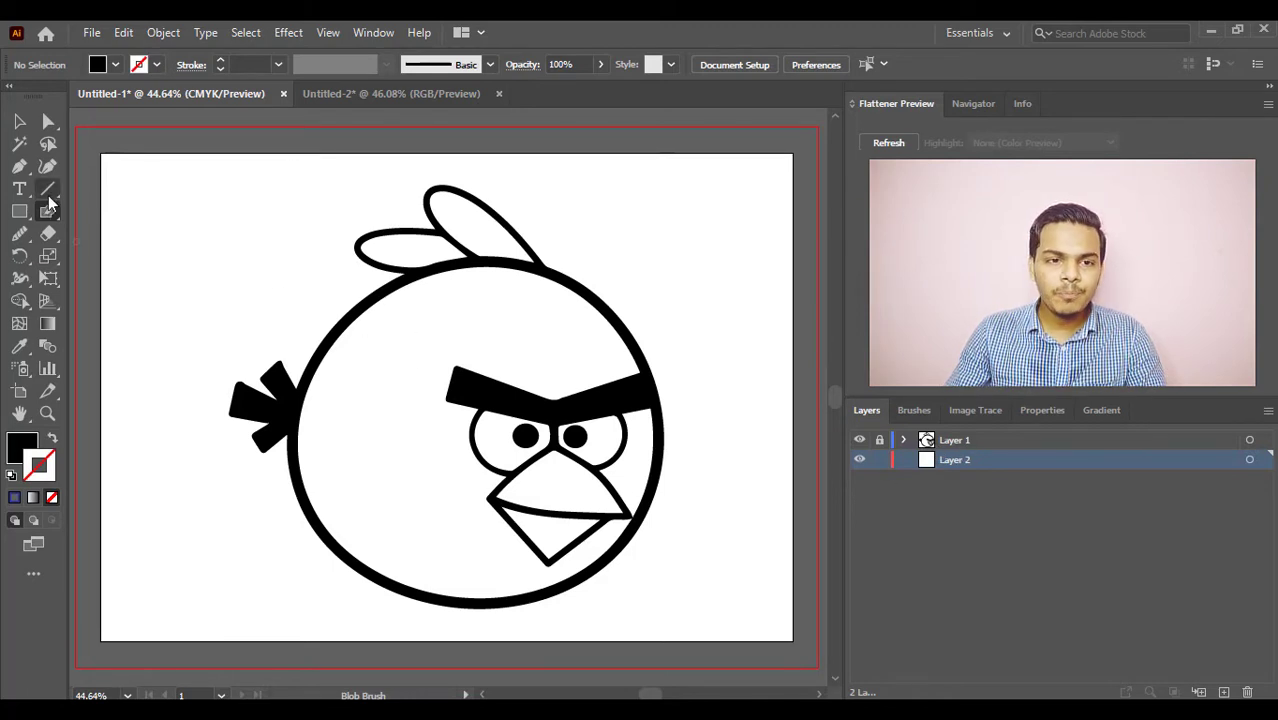
- Activate the Blob Brush tool and set its fill color to red
left_click_drag(54, 208, 104, 227)
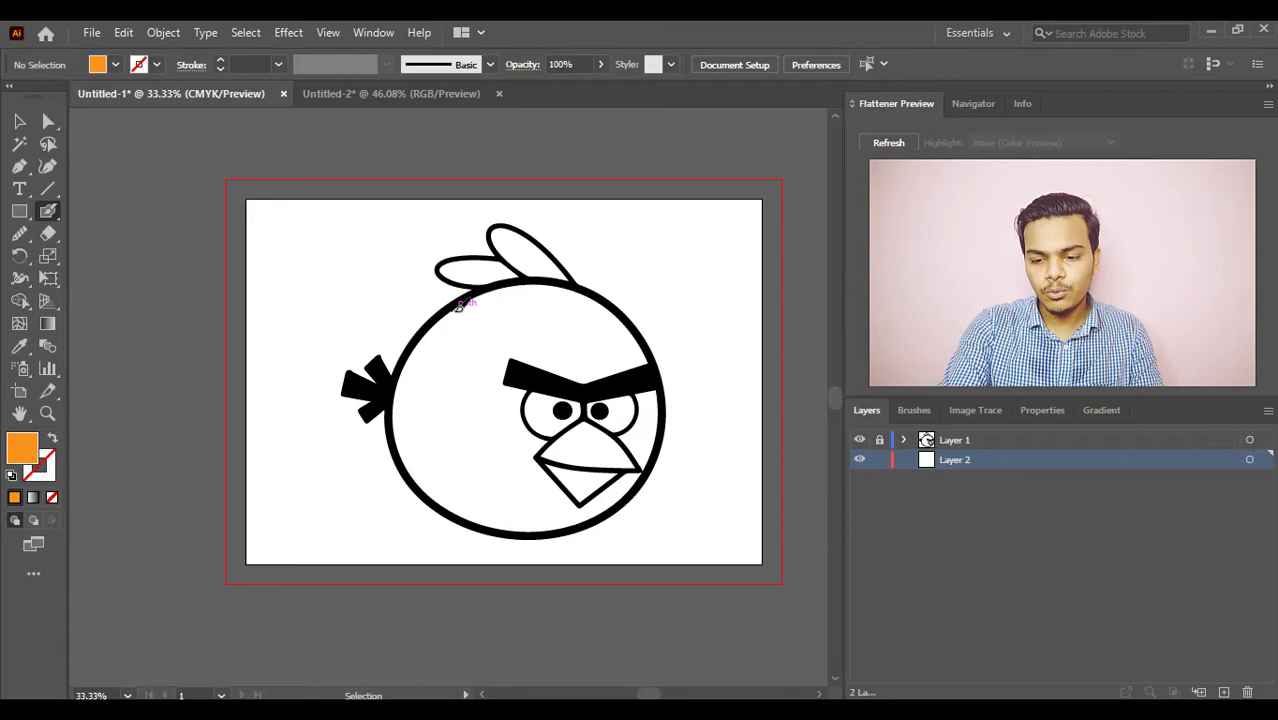
key("ctrl+plus")
key("ctrl+plus")
key("ctrl+plus")
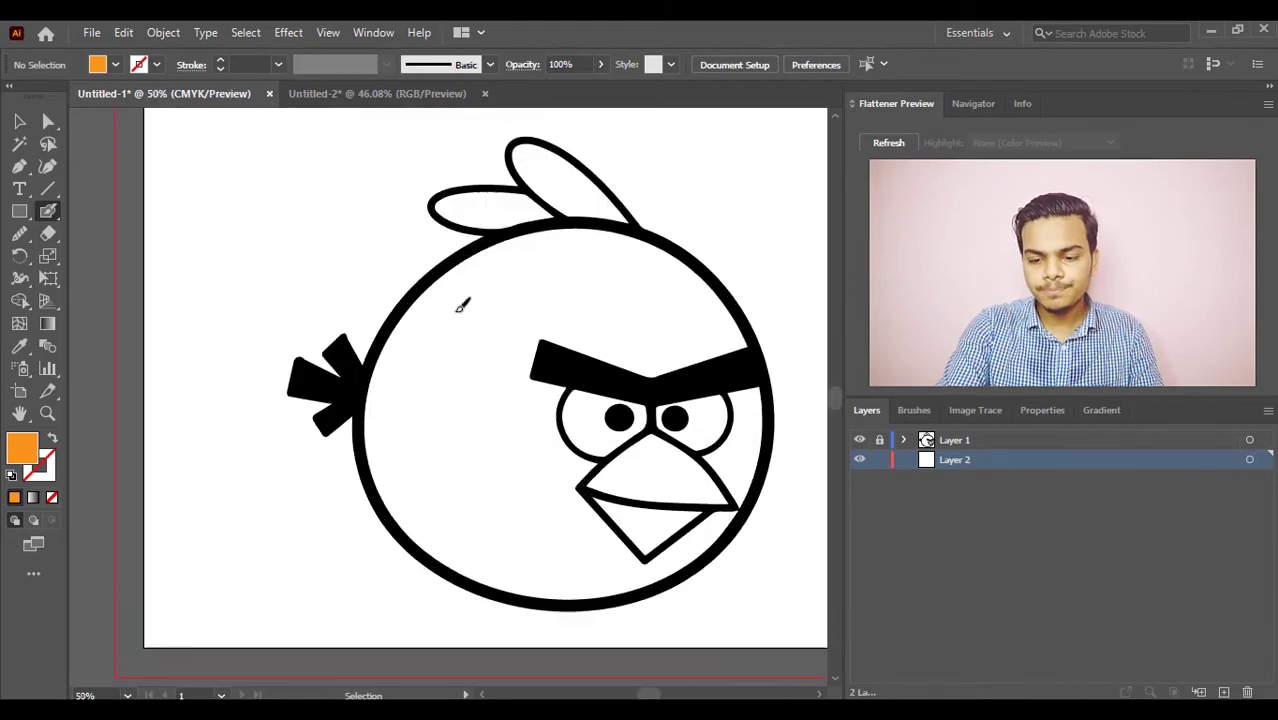
left_click_drag(456, 308, 247, 342)
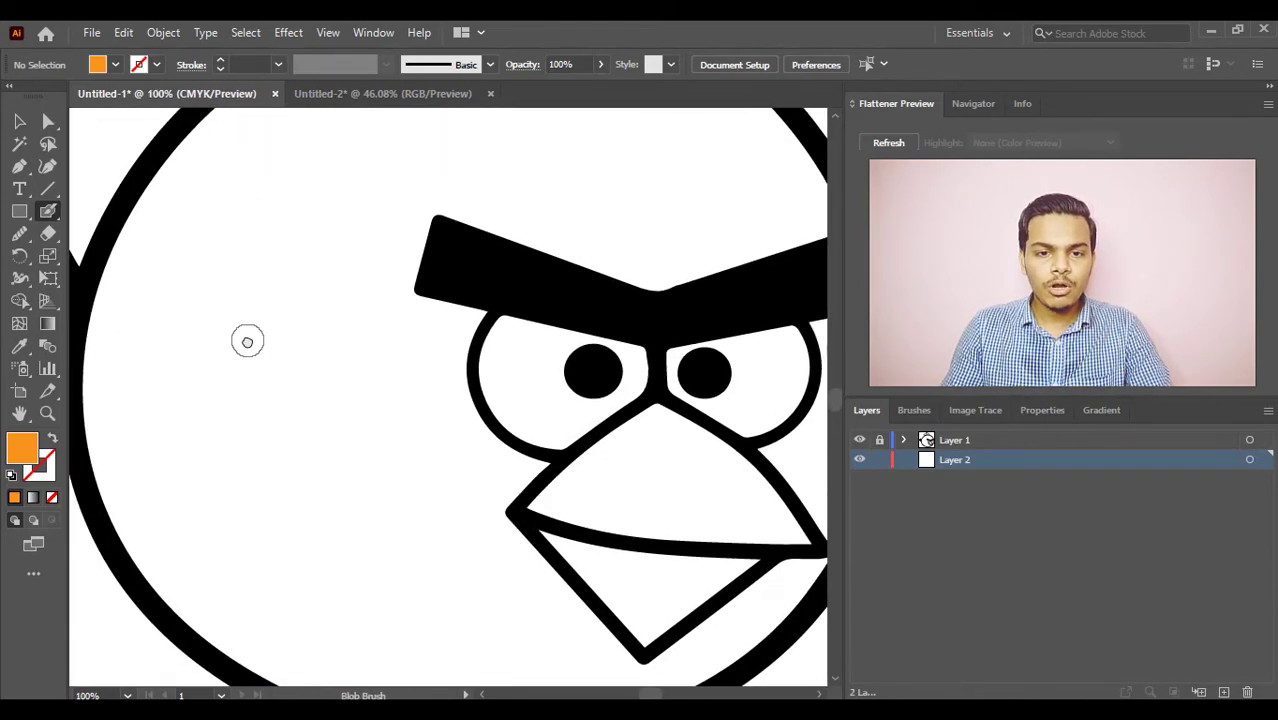
key("ctrl+minus")
key("ctrl+minus")
key("ctrl+minus")
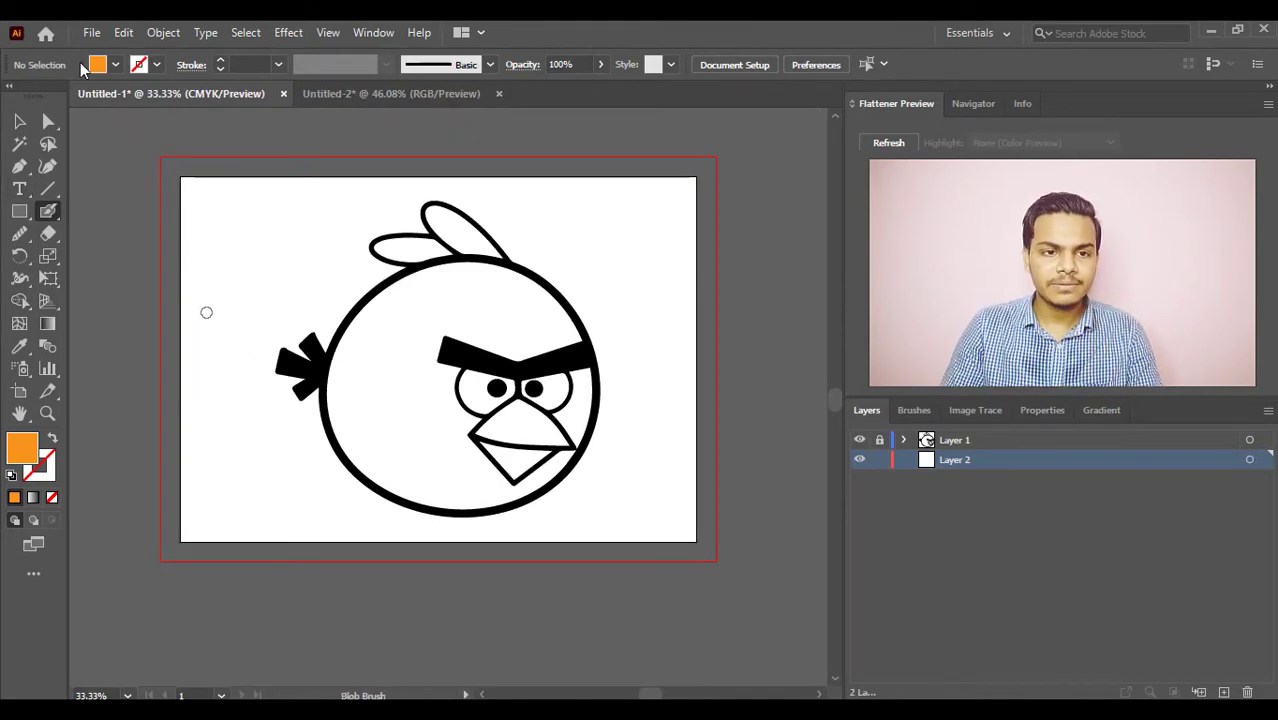
left_click(115, 64)
left_click(64, 96)
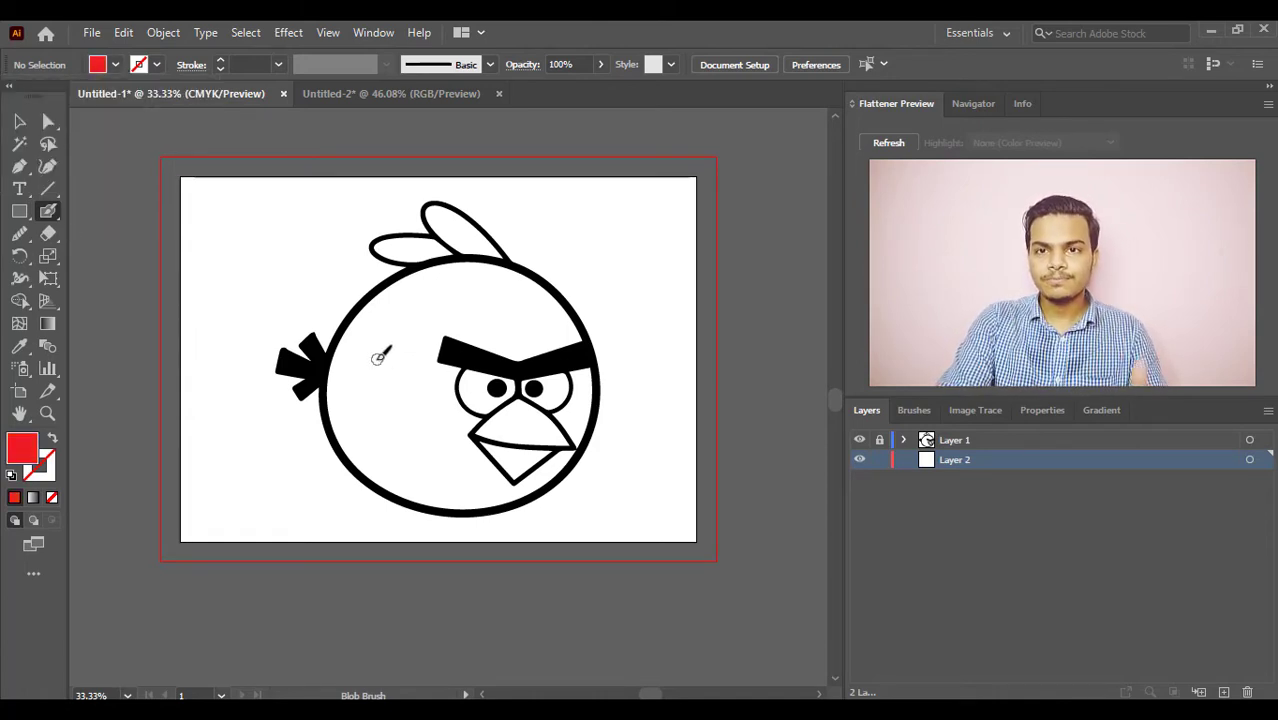
- Enlarge the Blob Brush tip and paint the bird's whole round body solid red on Layer 2
key("bracketright")
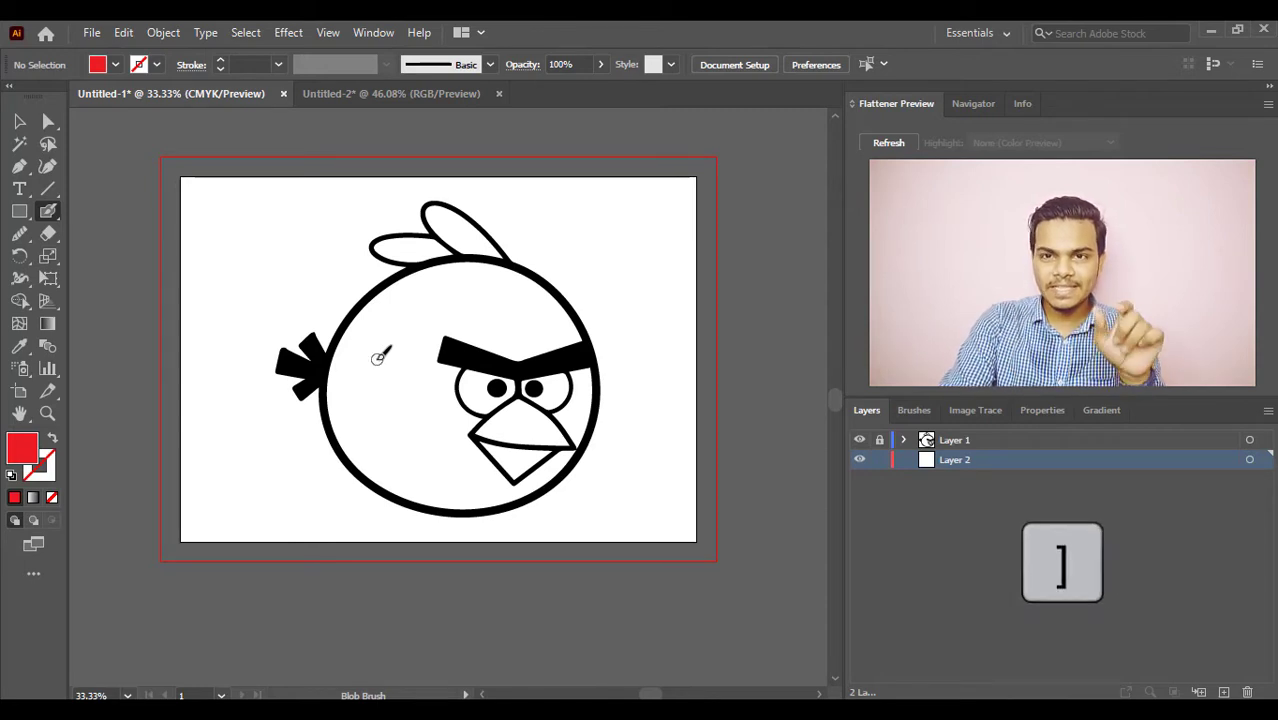
key("bracketright")
key("bracketright")
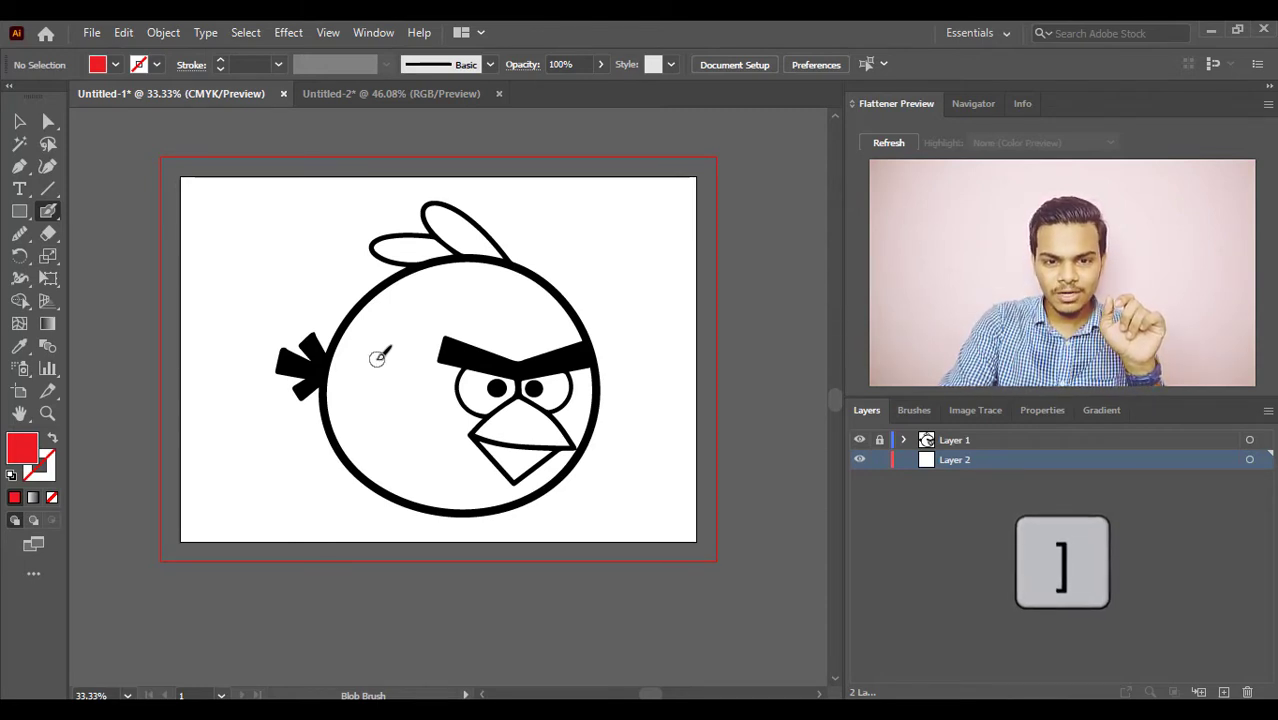
key("bracketright")
key("bracketright")
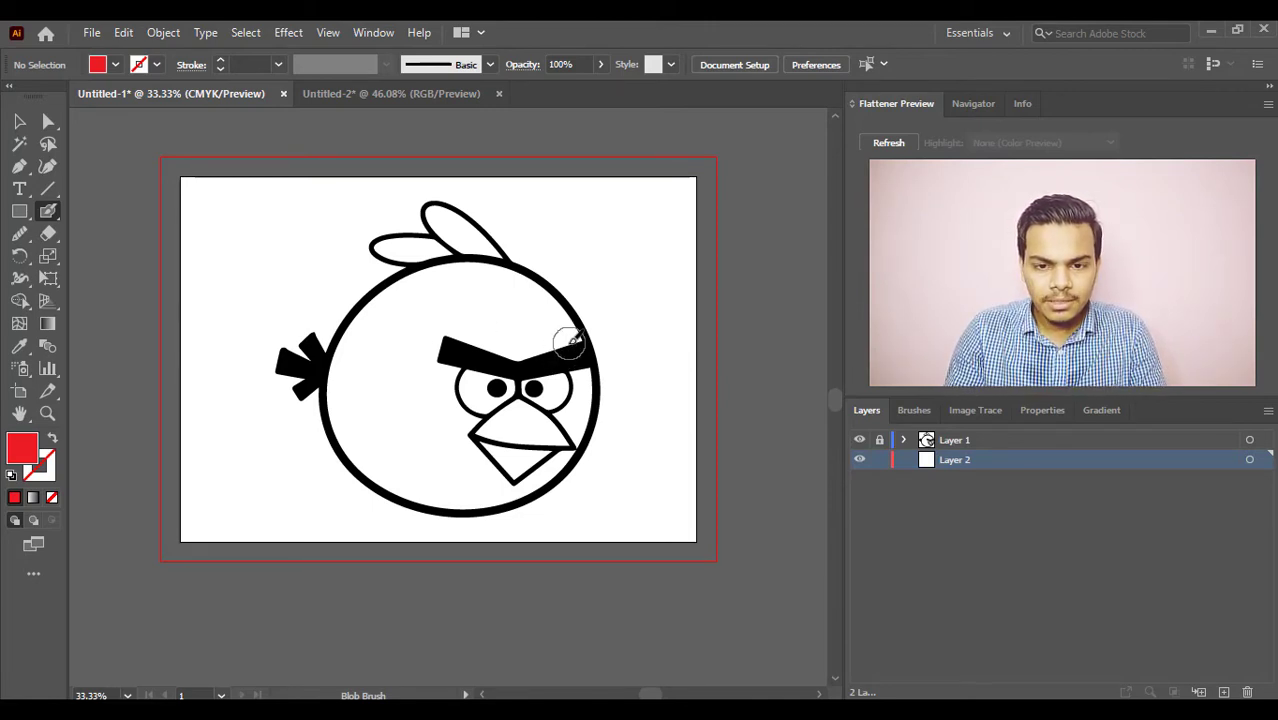
mouse_move(570, 342)
left_mouse_down()
mouse_move(500, 274)
mouse_move(425, 276)
mouse_move(365, 337)
mouse_move(363, 316)
mouse_move(342, 403)
mouse_move(379, 459)
left_mouse_up()
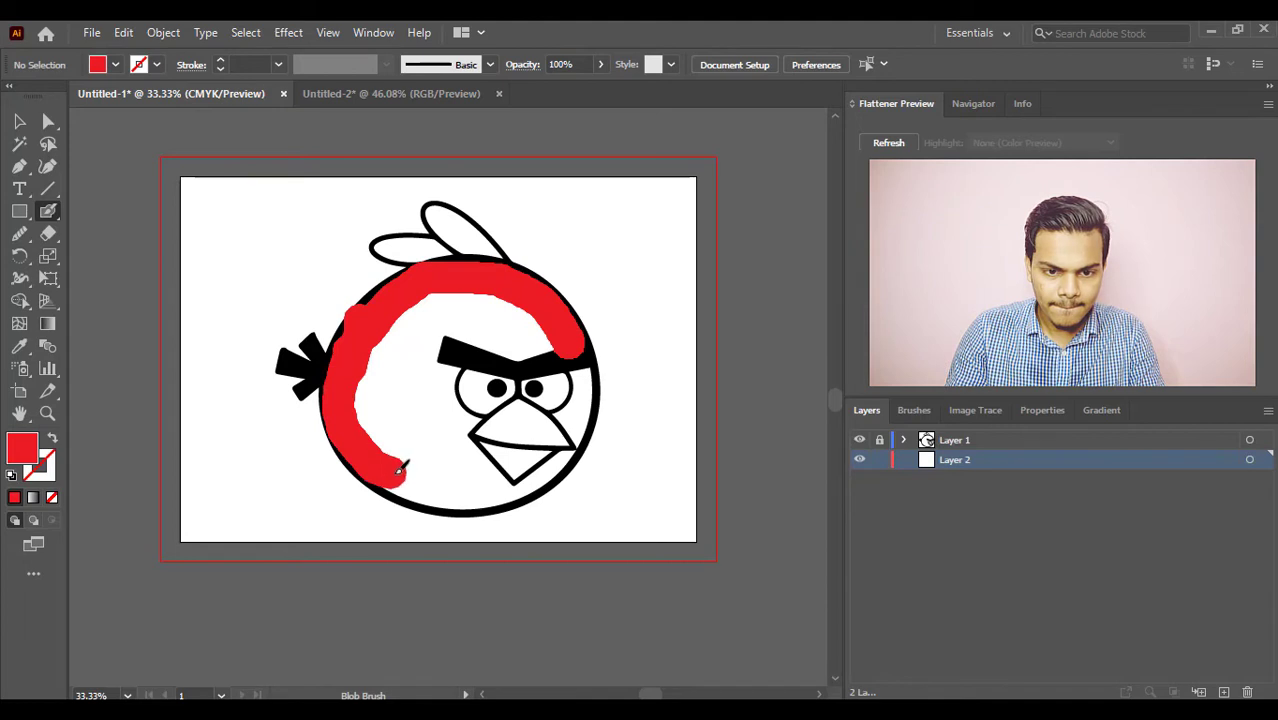
mouse_move(420, 484)
left_mouse_down()
mouse_move(527, 483)
mouse_move(565, 448)
mouse_move(582, 343)
mouse_move(508, 308)
mouse_move(419, 307)
mouse_move(374, 372)
mouse_move(370, 433)
mouse_move(440, 470)
mouse_move(501, 469)
mouse_move(542, 445)
mouse_move(573, 378)
mouse_move(560, 352)
mouse_move(526, 339)
mouse_move(448, 332)
mouse_move(416, 340)
mouse_move(379, 402)
mouse_move(396, 442)
mouse_move(474, 458)
mouse_move(537, 418)
mouse_move(559, 363)
mouse_move(407, 360)
mouse_move(393, 427)
mouse_move(465, 438)
mouse_move(529, 395)
mouse_move(521, 380)
mouse_move(425, 377)
mouse_move(407, 403)
mouse_move(419, 416)
mouse_move(505, 400)
mouse_move(478, 383)
left_mouse_up()
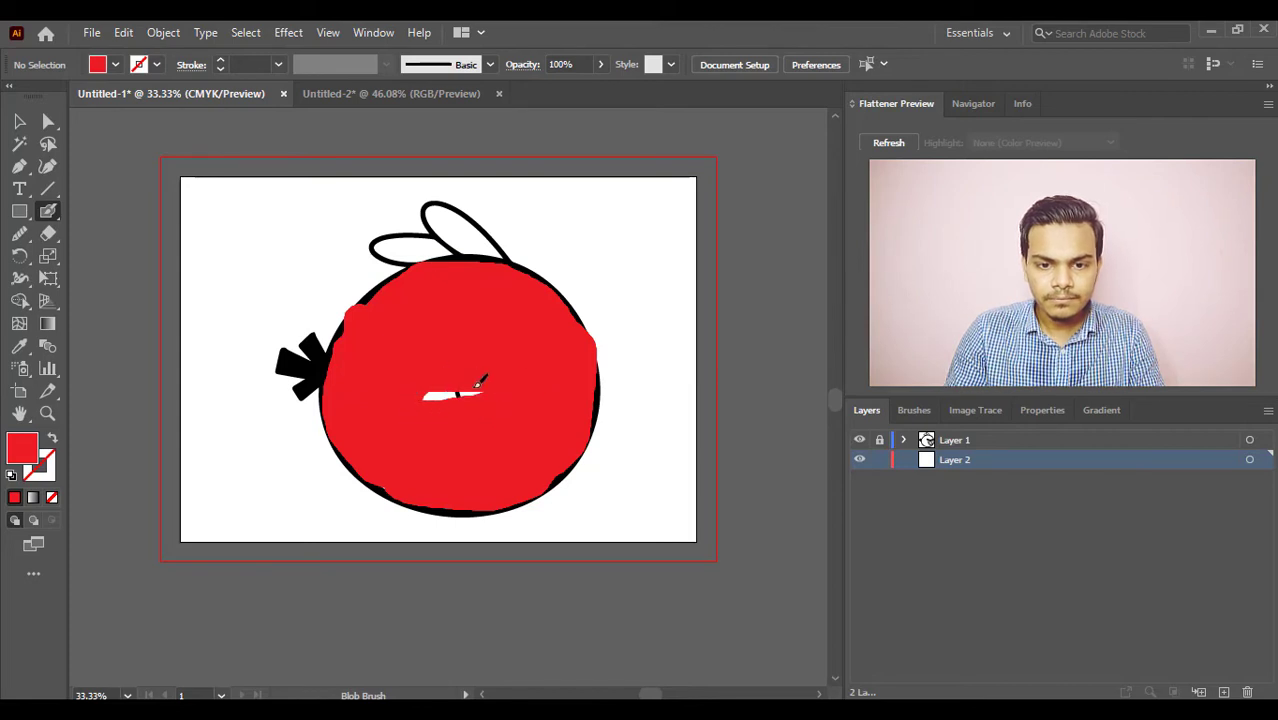
left_click_drag(497, 497, 495, 463)
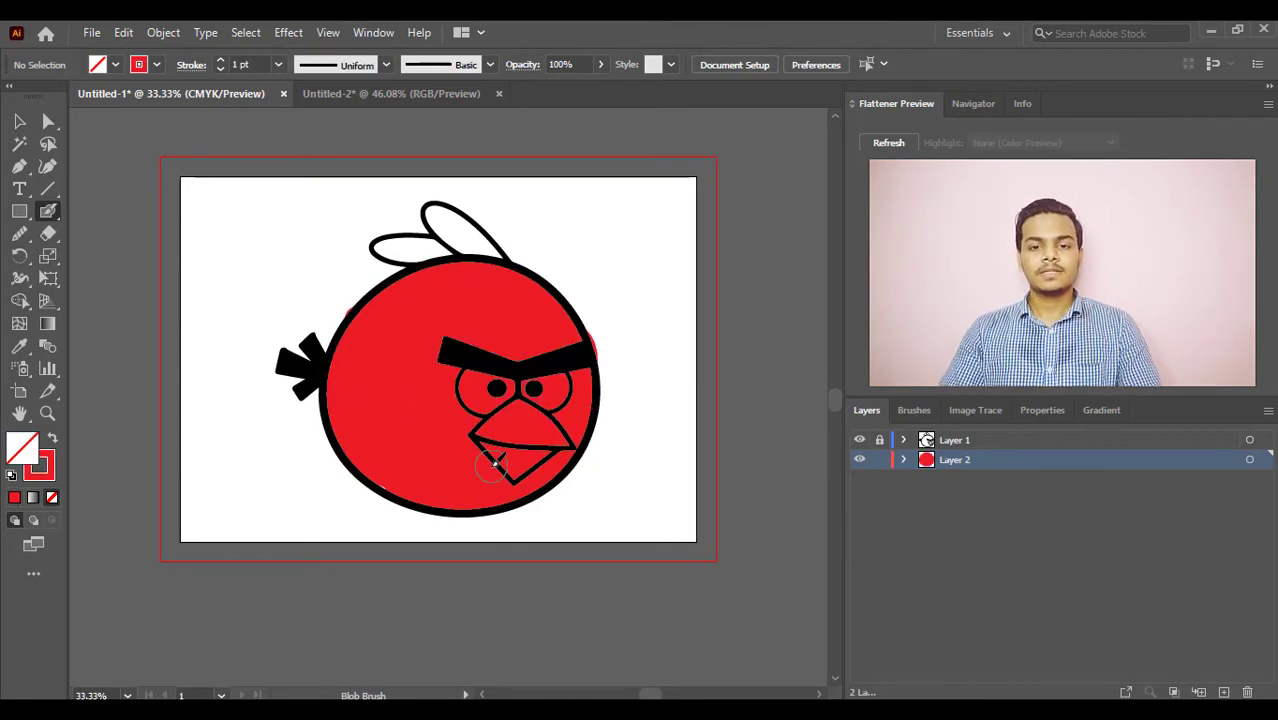
- Select the red body shape and erase the paint spilling outside the bird's outline with an enlarged Eraser
left_click(19, 121)
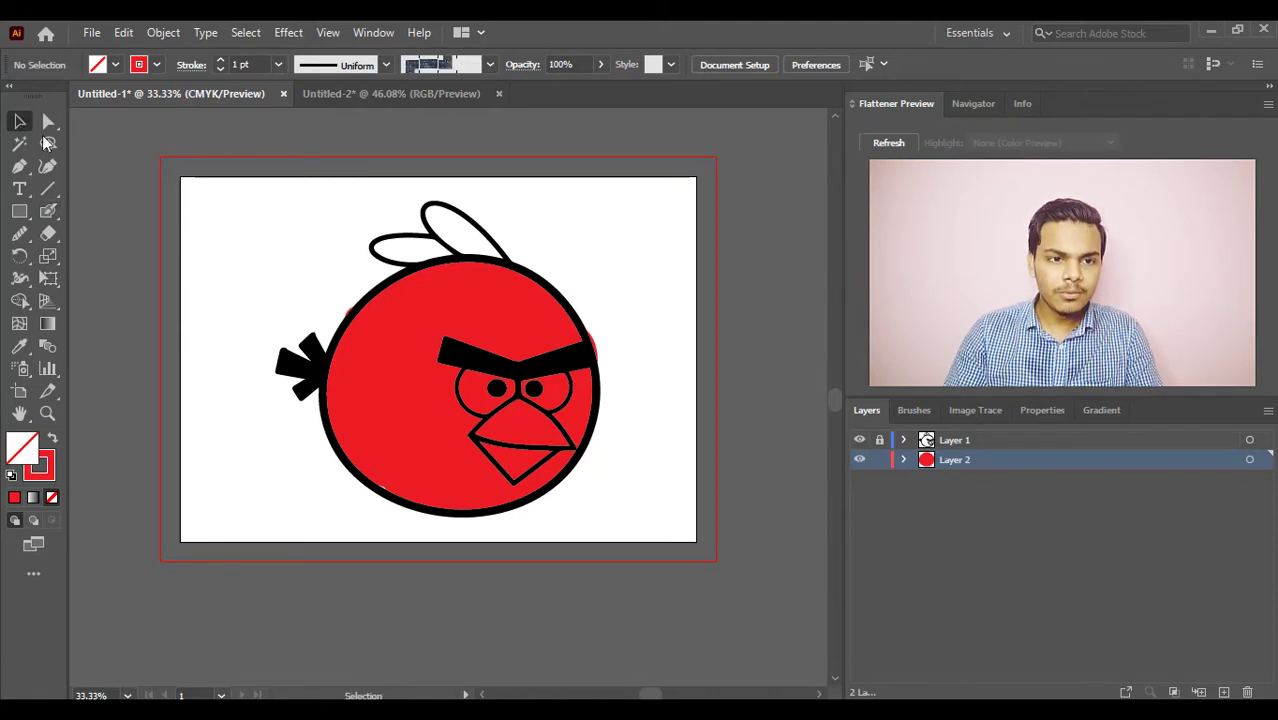
left_click(508, 337)
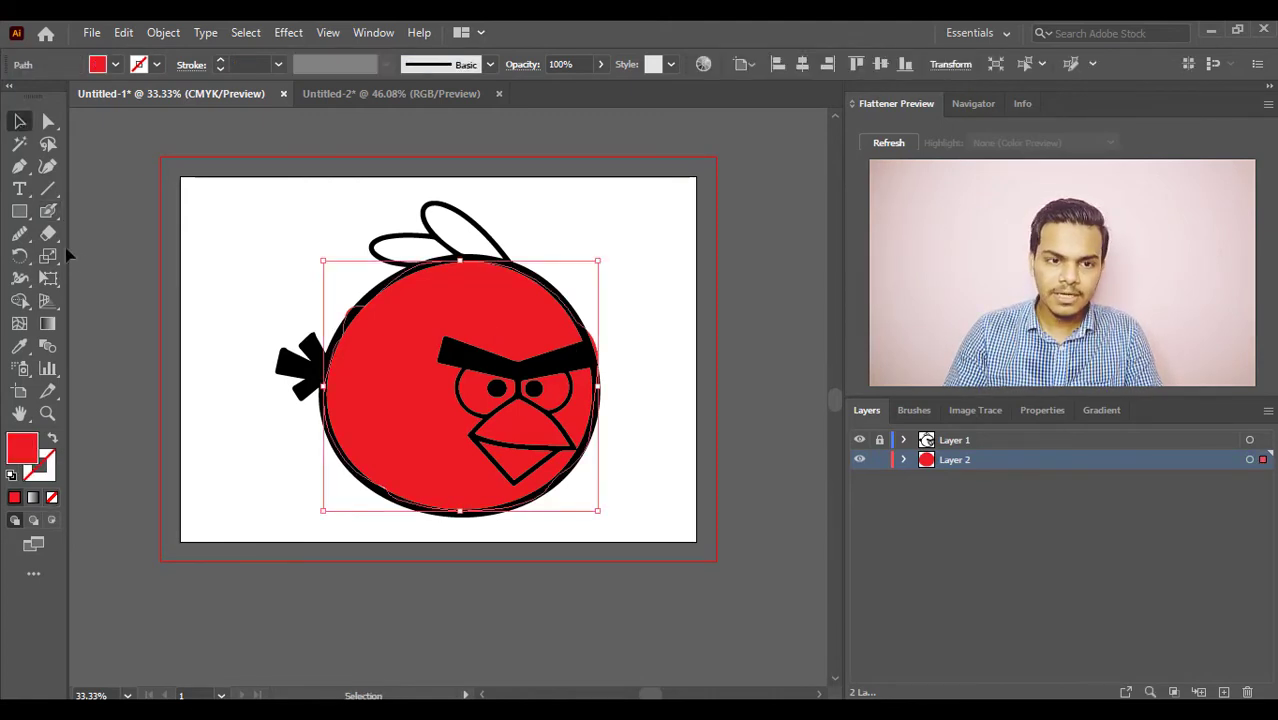
left_click_drag(49, 236, 138, 236)
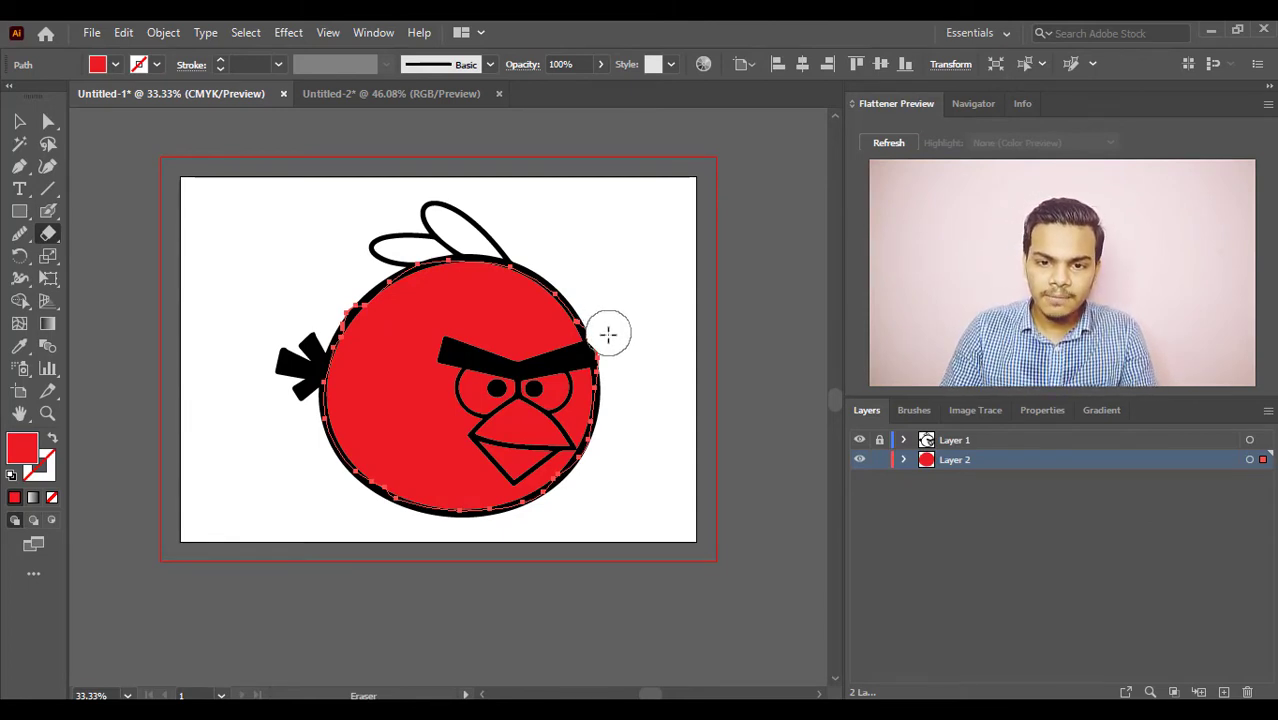
key("bracketright")
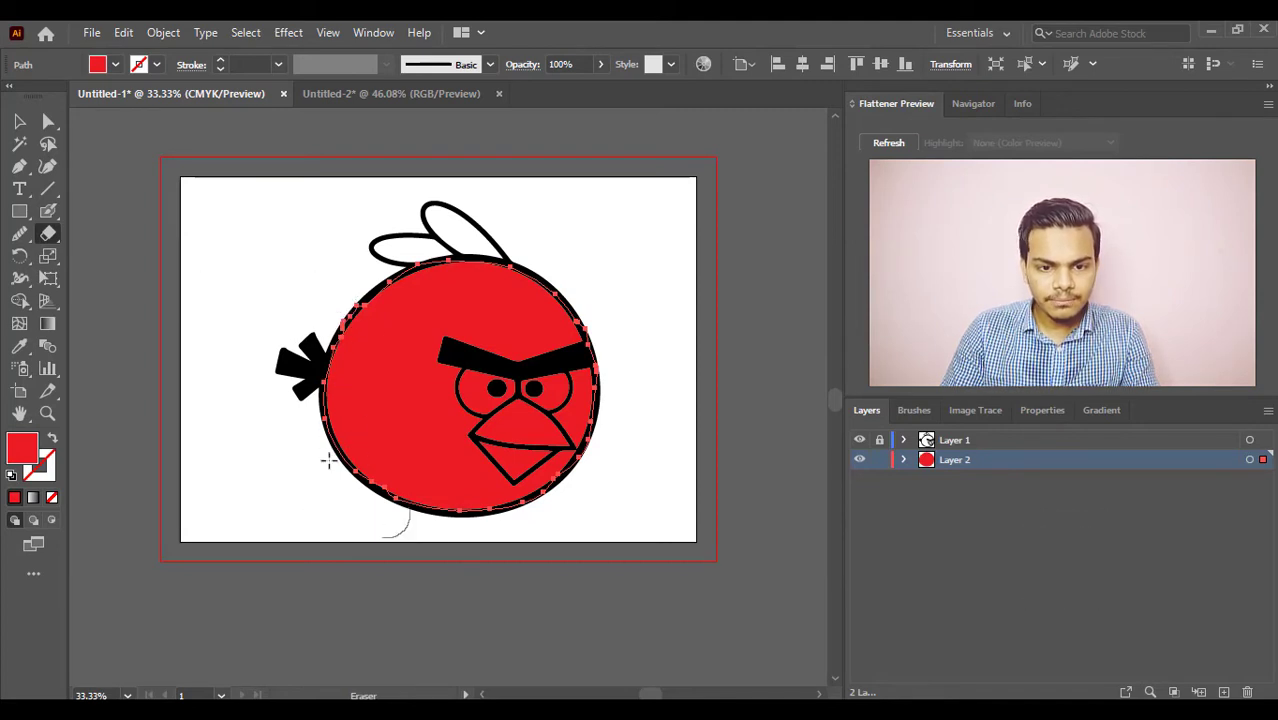
- Activate the Blob Brush and shrink its tip so that it fits inside the bird's beak
left_click(21, 124)
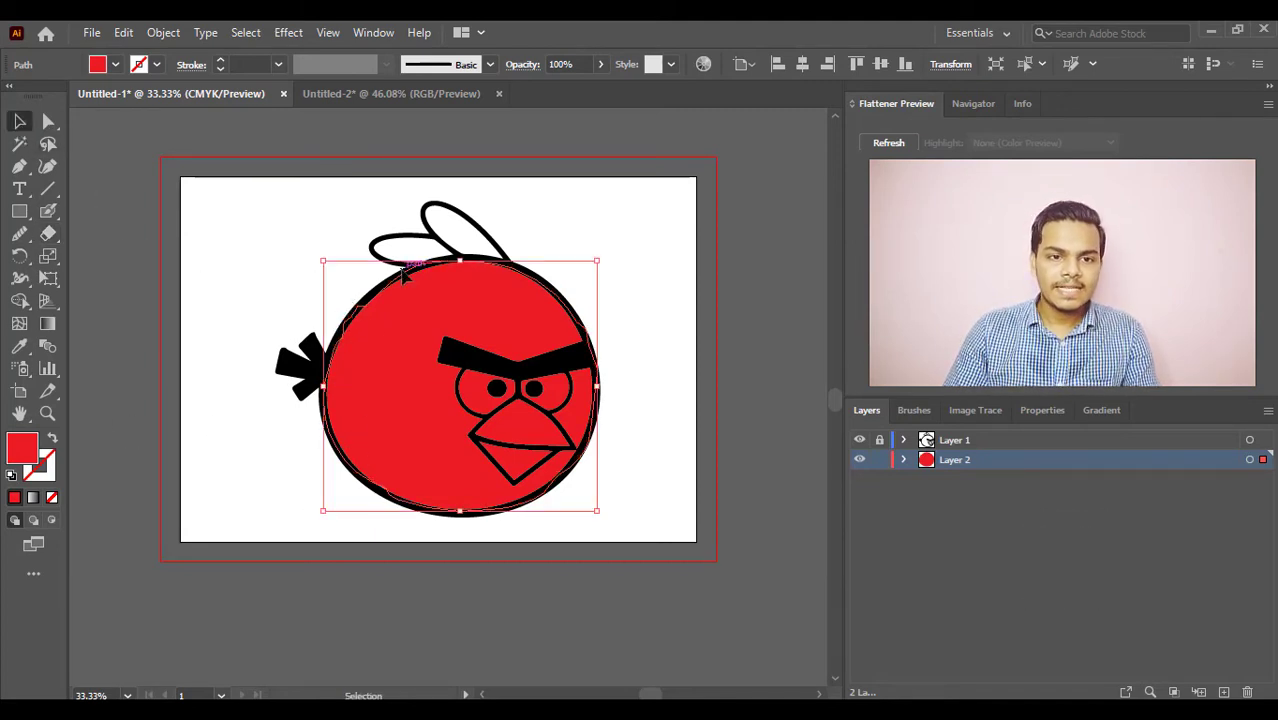
key("ctrl+plus")
key("ctrl+plus")
key("ctrl+plus")
key("ctrl+plus")
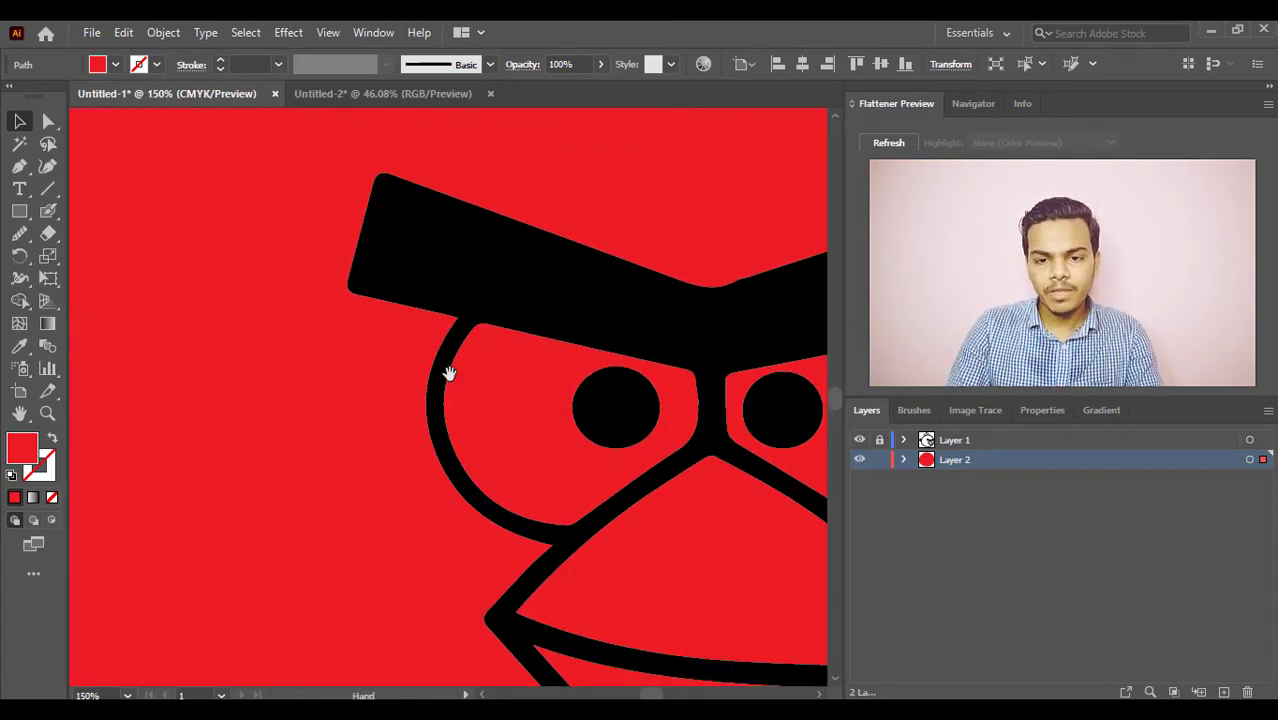
left_click_drag(449, 373, 223, 186)
left_click_drag(275, 369, 268, 314)
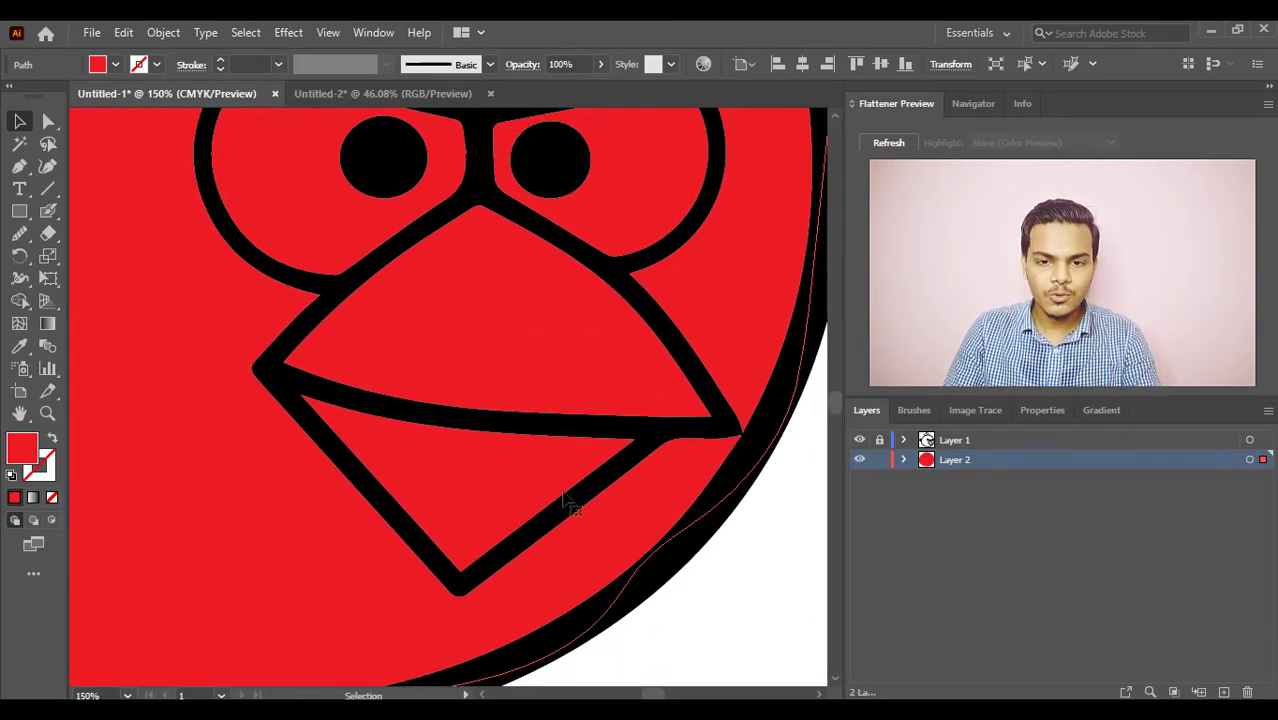
left_click(48, 211)
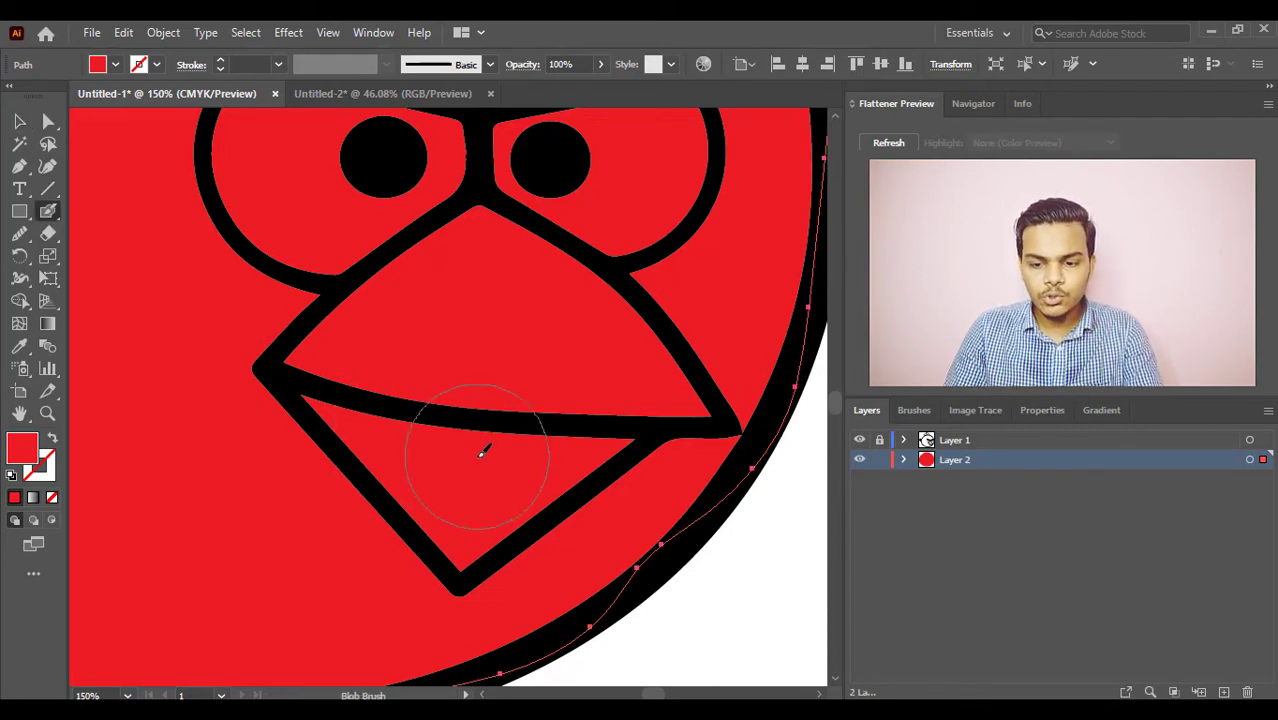
key("bracketleft")
key("bracketleft")
key("bracketleft")
key("bracketleft")
key("bracketleft")
key("bracketleft")
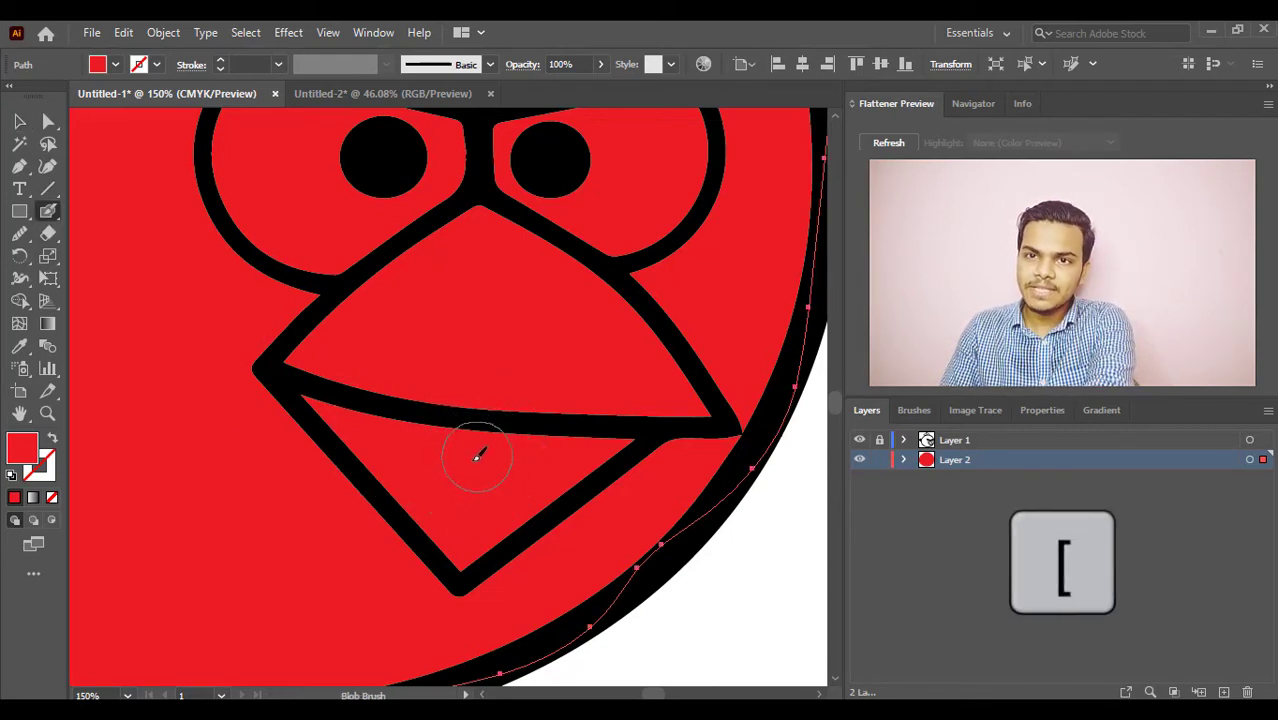
left_click(115, 65)
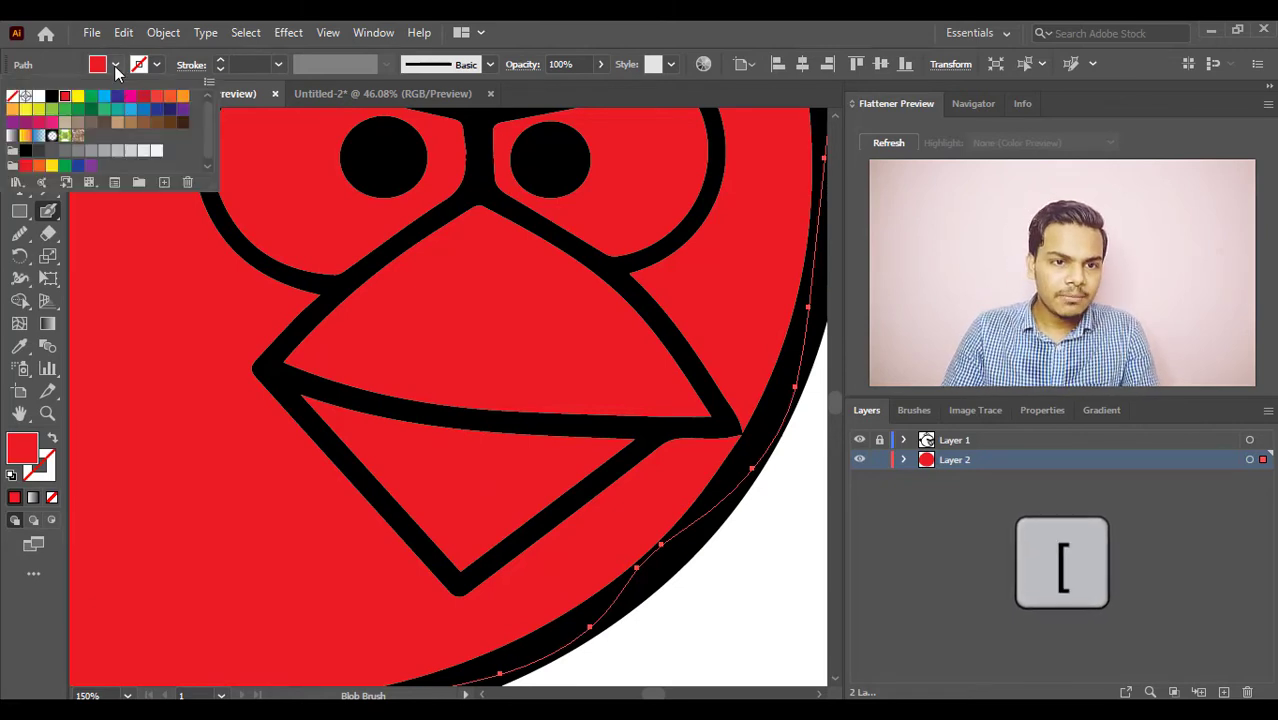
left_click(183, 95)
left_click(312, 437, "ctrl")
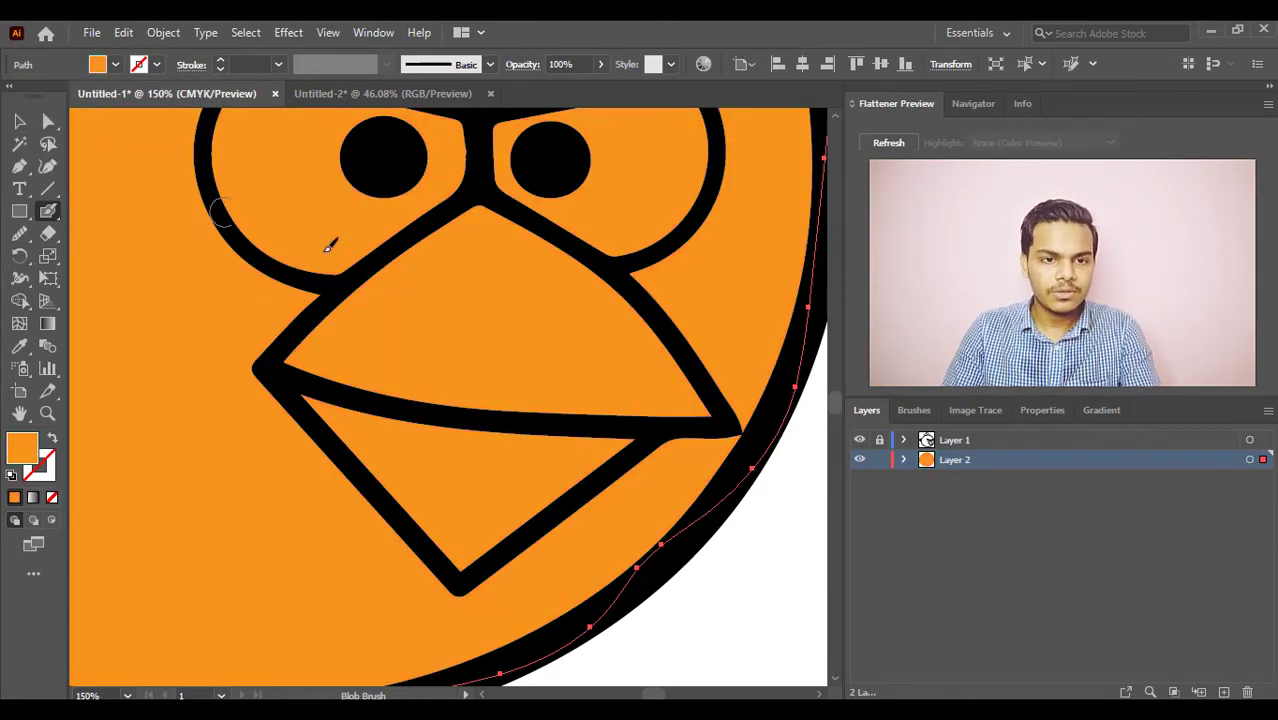
key("ctrl+z")
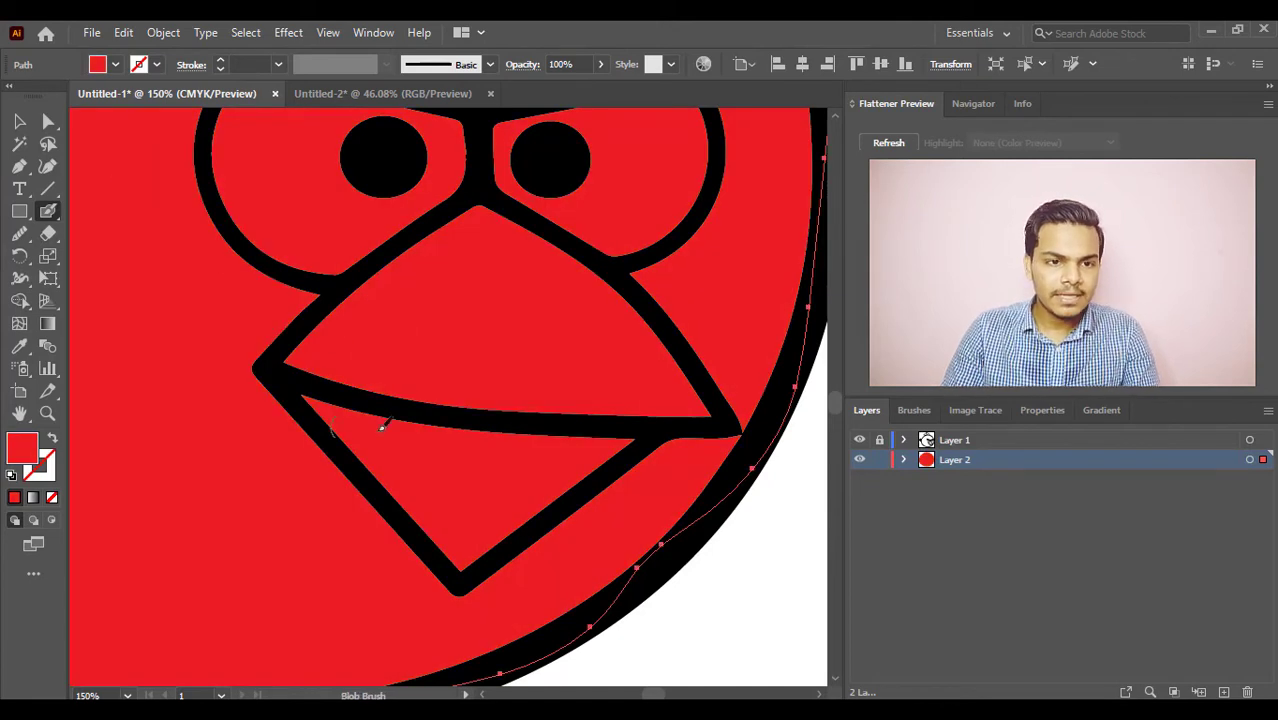
left_click(313, 398)
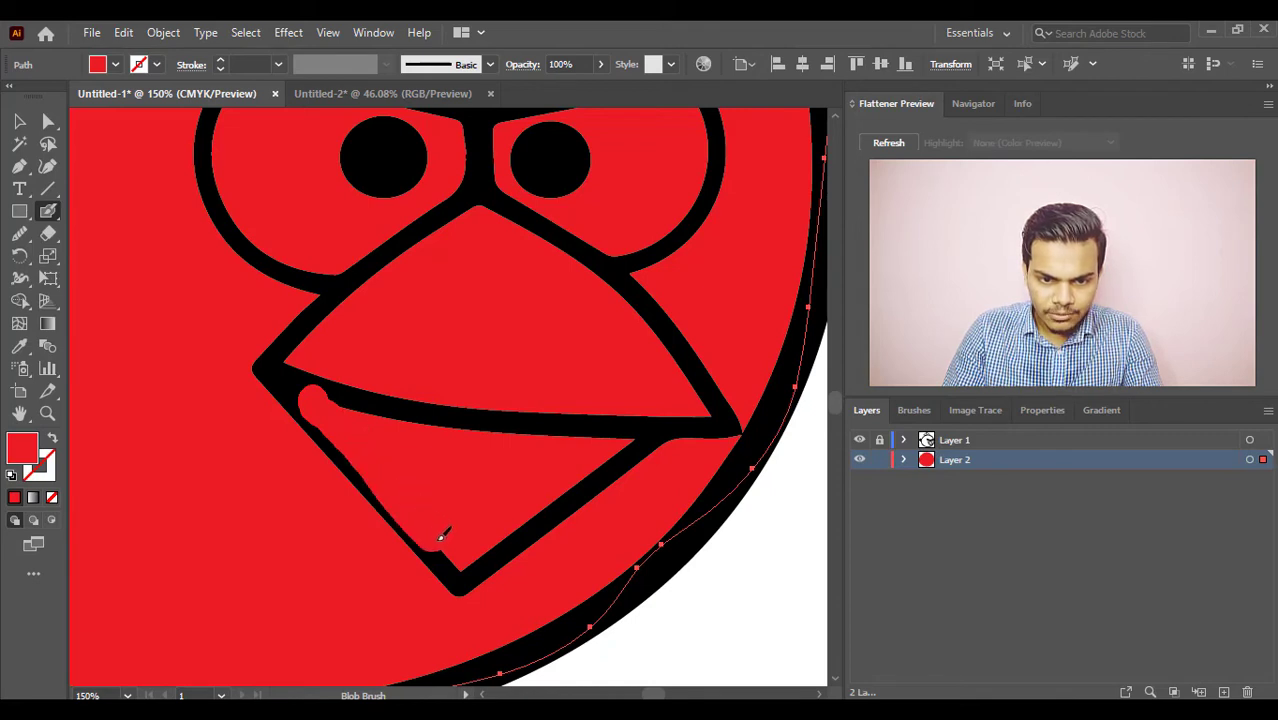
key("ctrl+z")
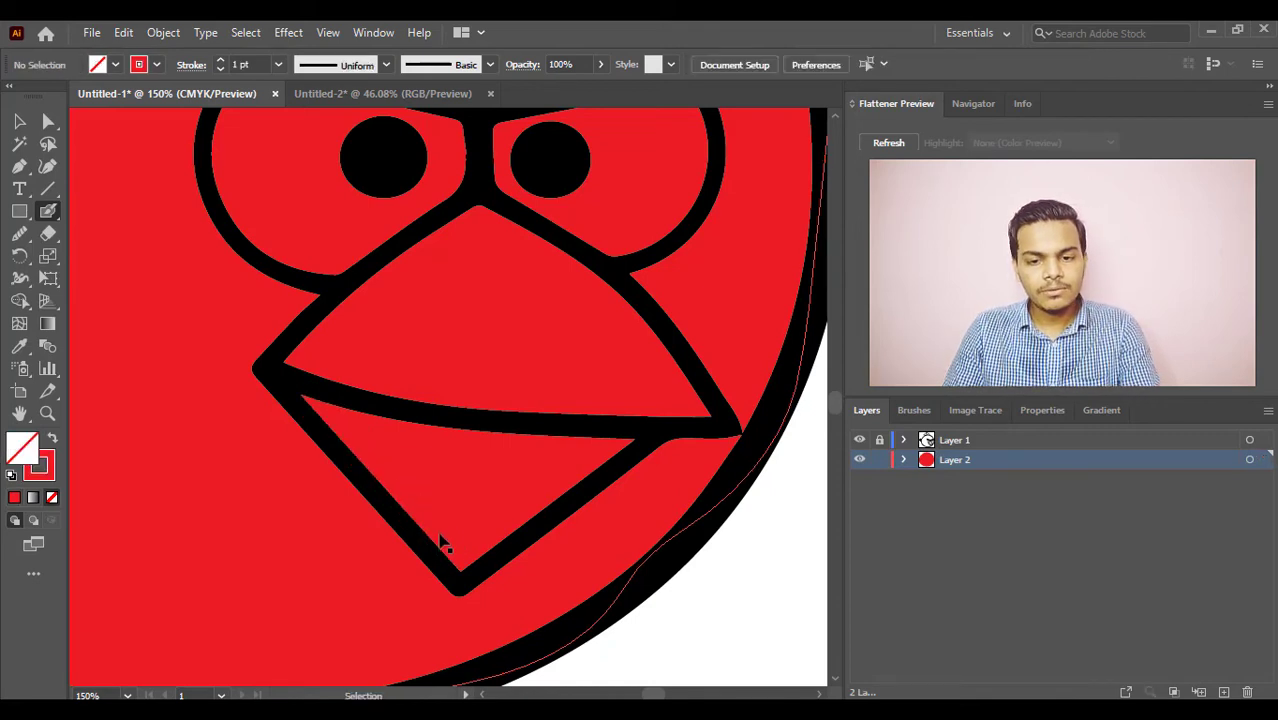
left_click(441, 541, "ctrl")
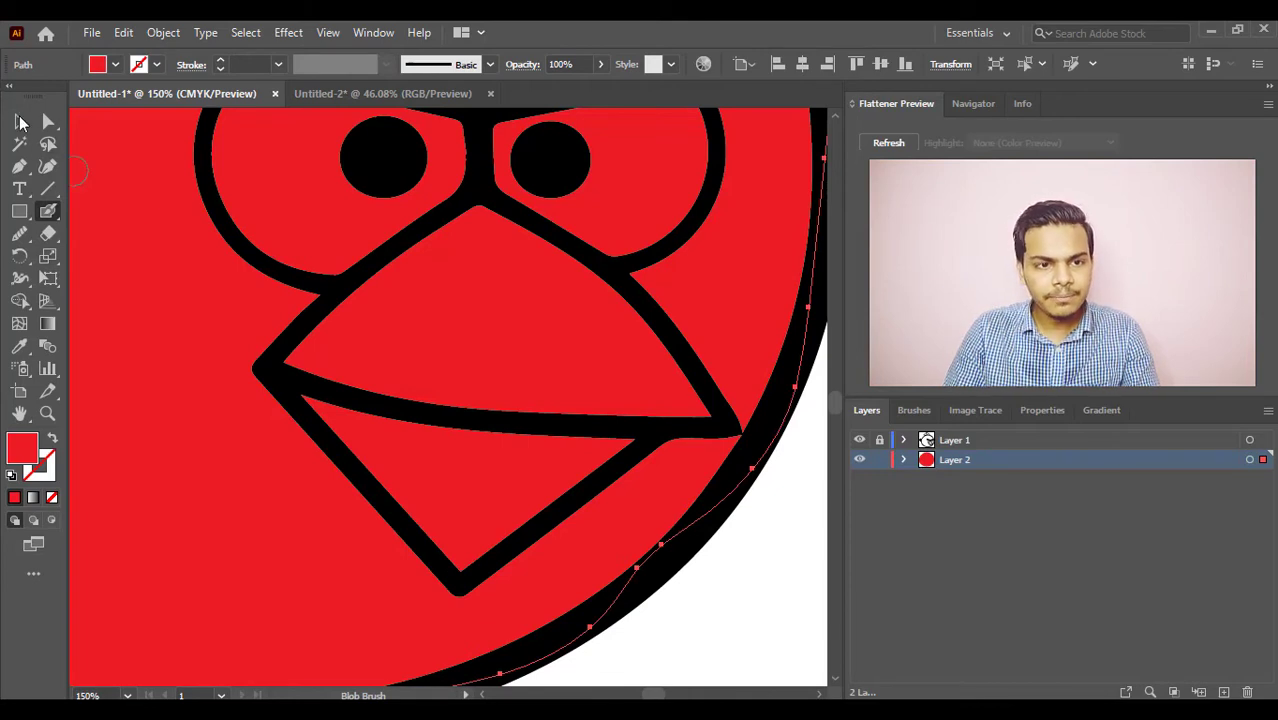
- Deselect the red body, set the fill to light orange and paint the whole lower beak with the Blob Brush
left_click(20, 121)
left_click(752, 649)
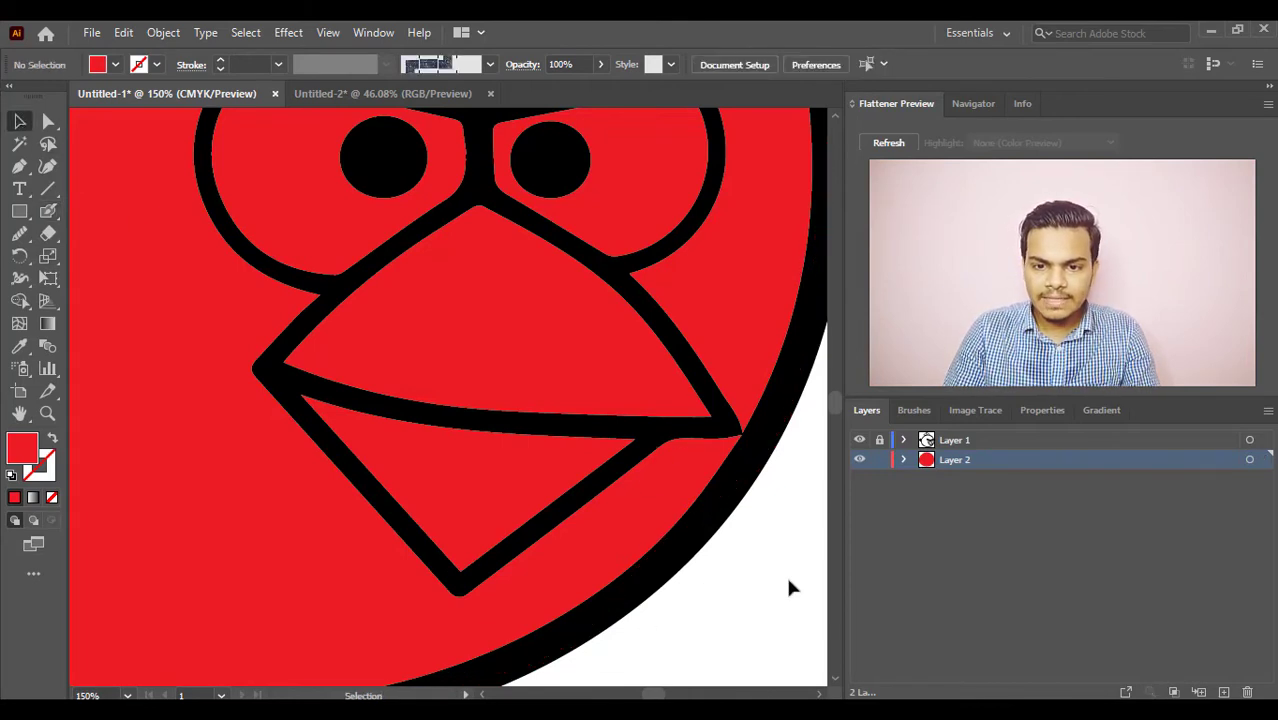
left_click(116, 66)
left_click(184, 97)
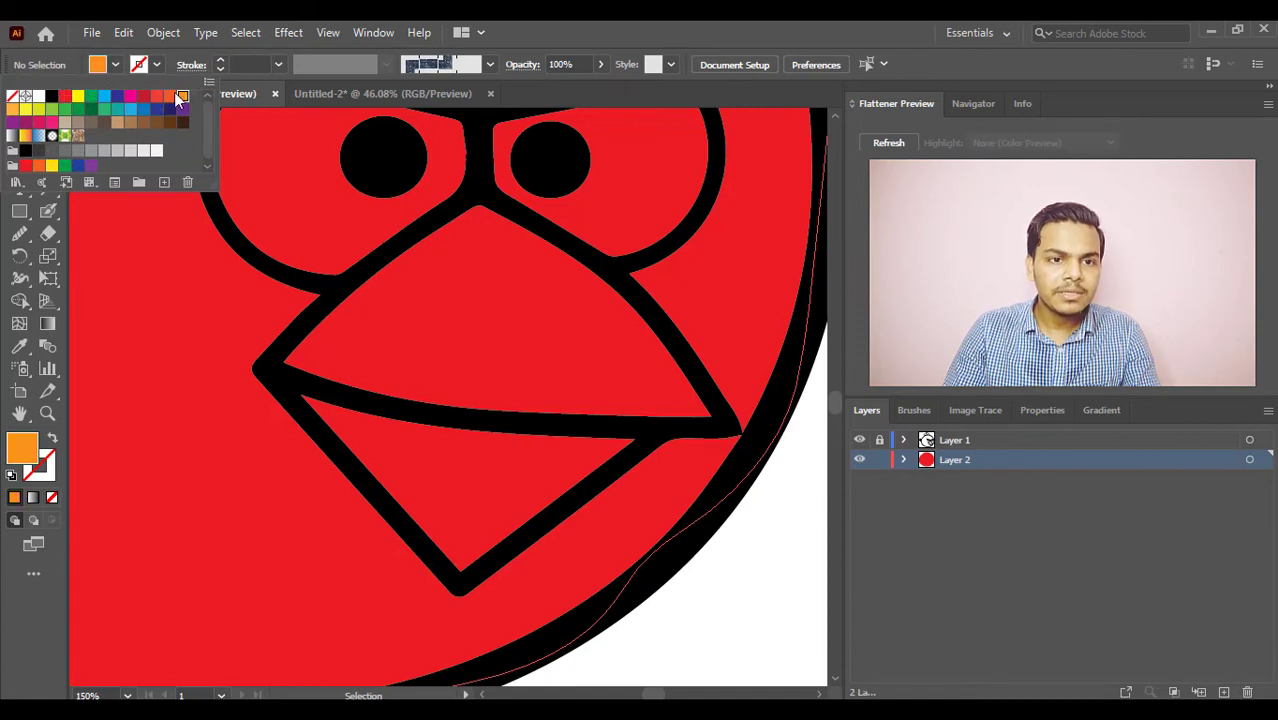
left_click(120, 67)
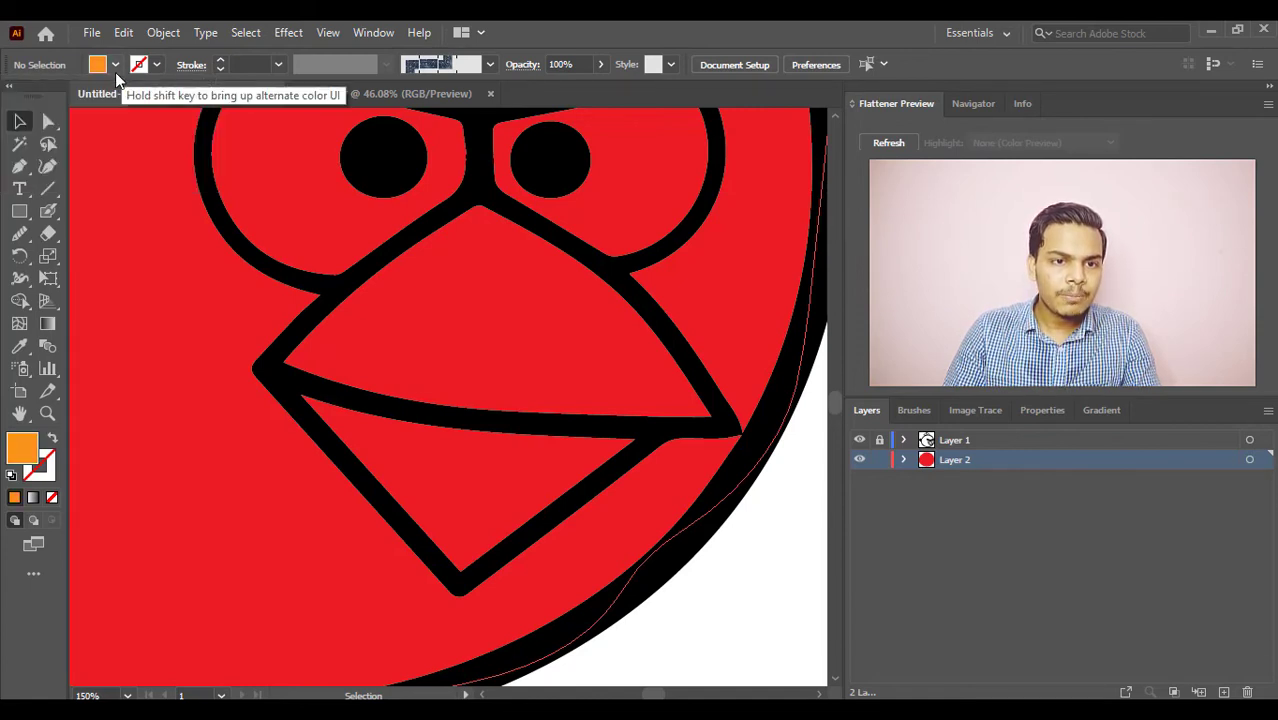
left_click_drag(48, 216, 138, 238)
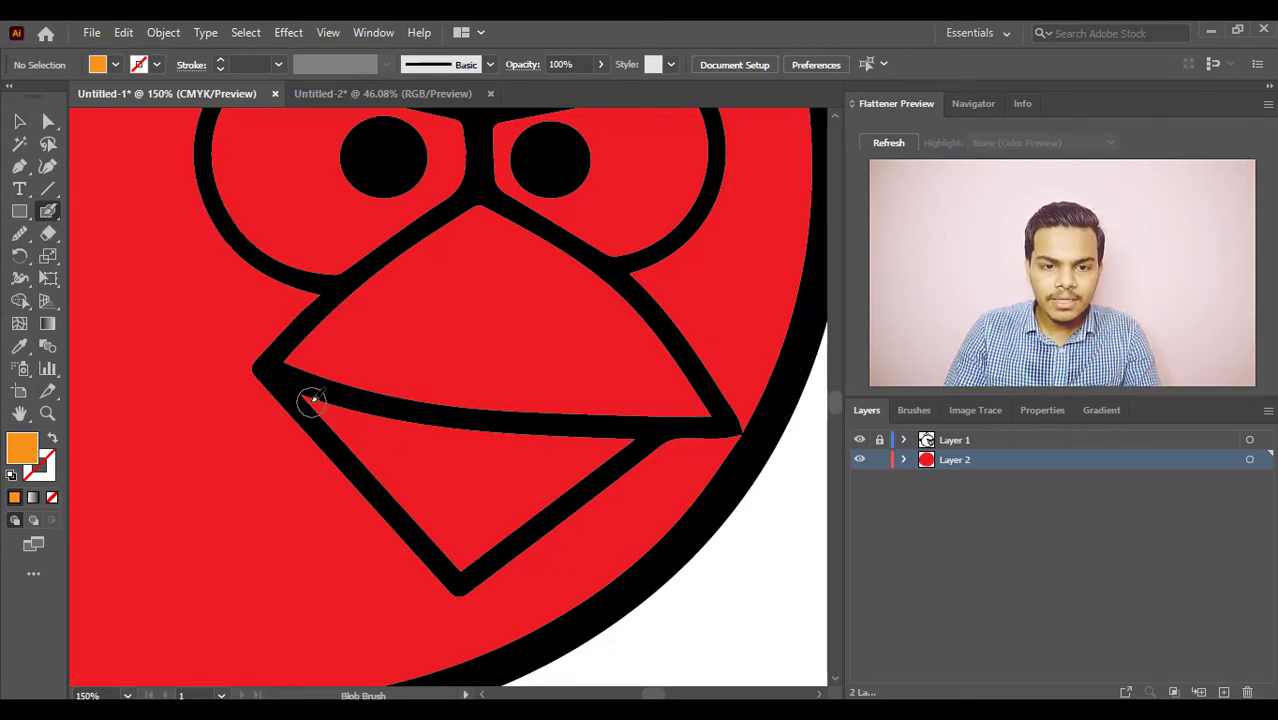
mouse_move(312, 400)
left_mouse_down()
mouse_move(458, 561)
mouse_move(638, 446)
mouse_move(490, 446)
mouse_move(338, 410)
mouse_move(397, 448)
mouse_move(570, 467)
mouse_move(470, 526)
left_mouse_up()
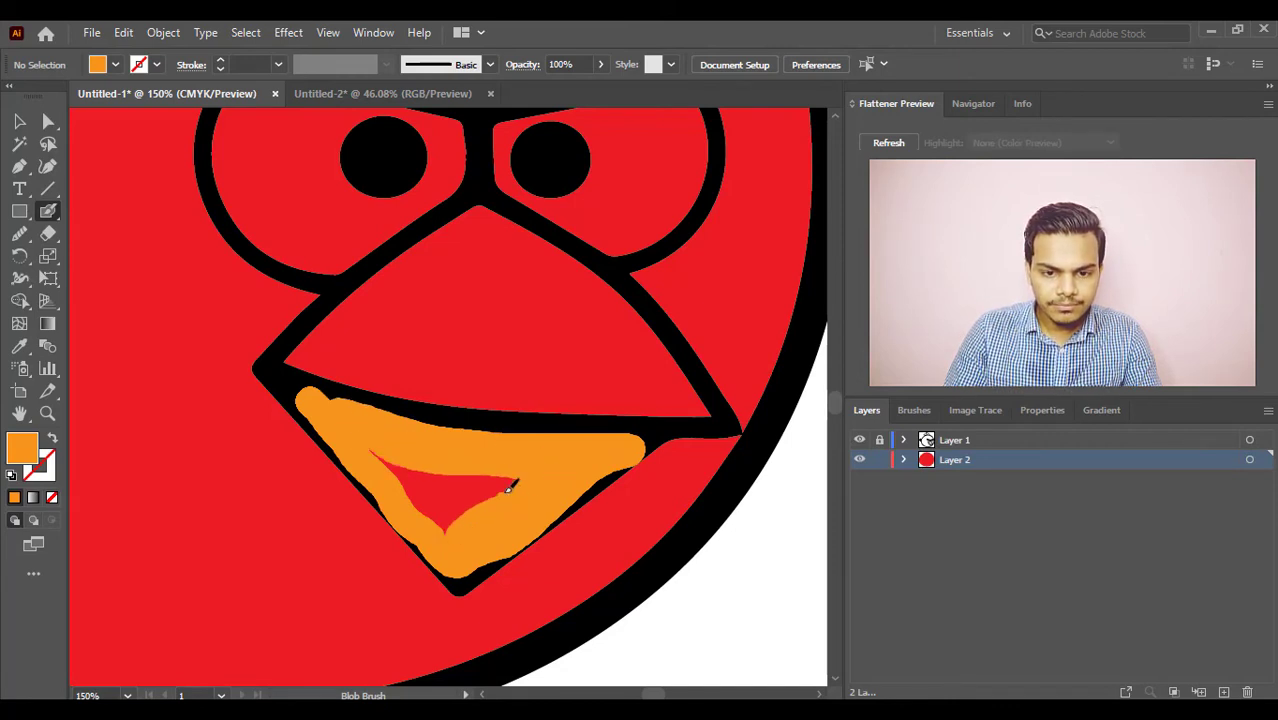
left_click_drag(510, 487, 393, 455)
left_click_drag(433, 514, 487, 492)
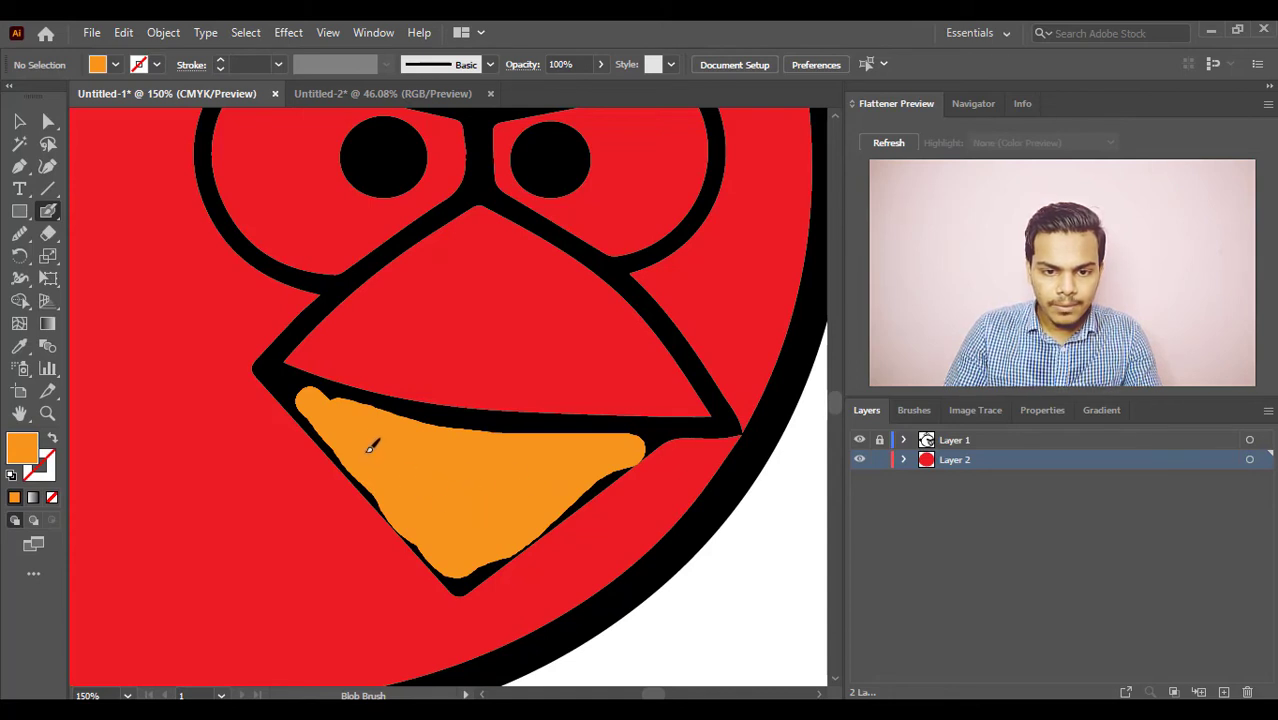
left_click_drag(360, 439, 472, 477)
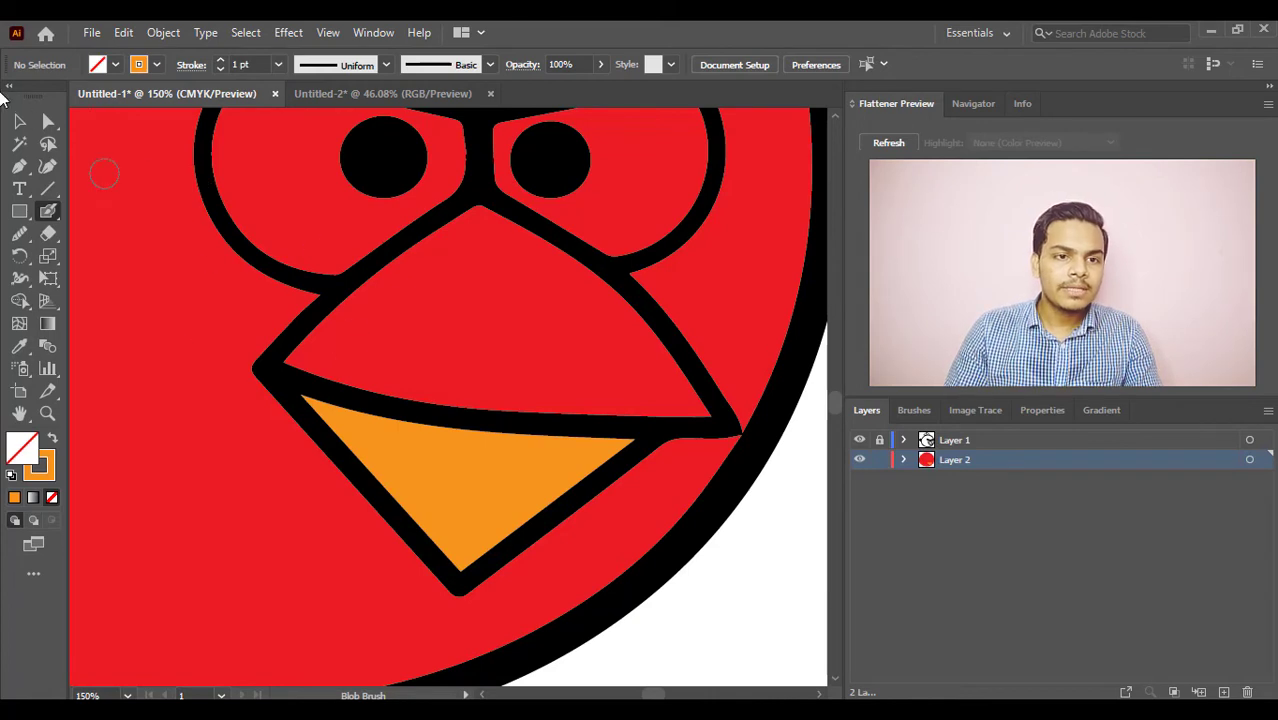
- Set the stroke color to orange-red and paint the whole upper beak with the Blob Brush
left_click(19, 121)
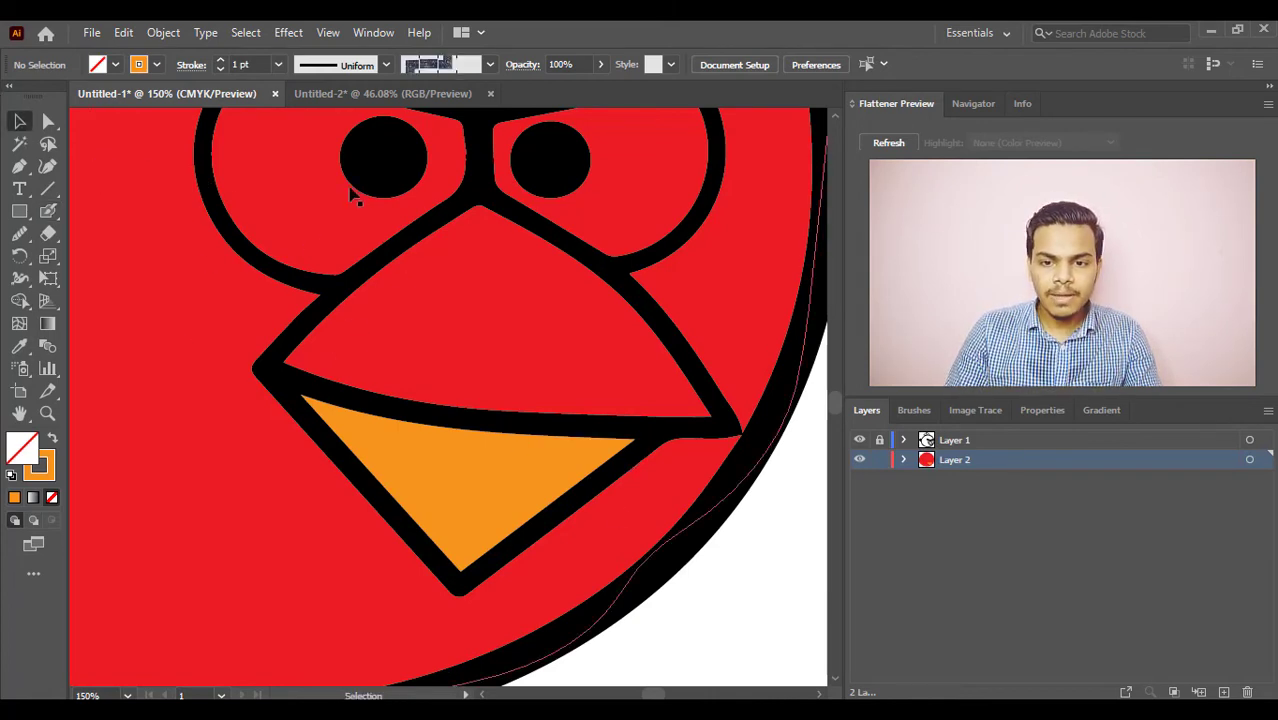
left_click(157, 65)
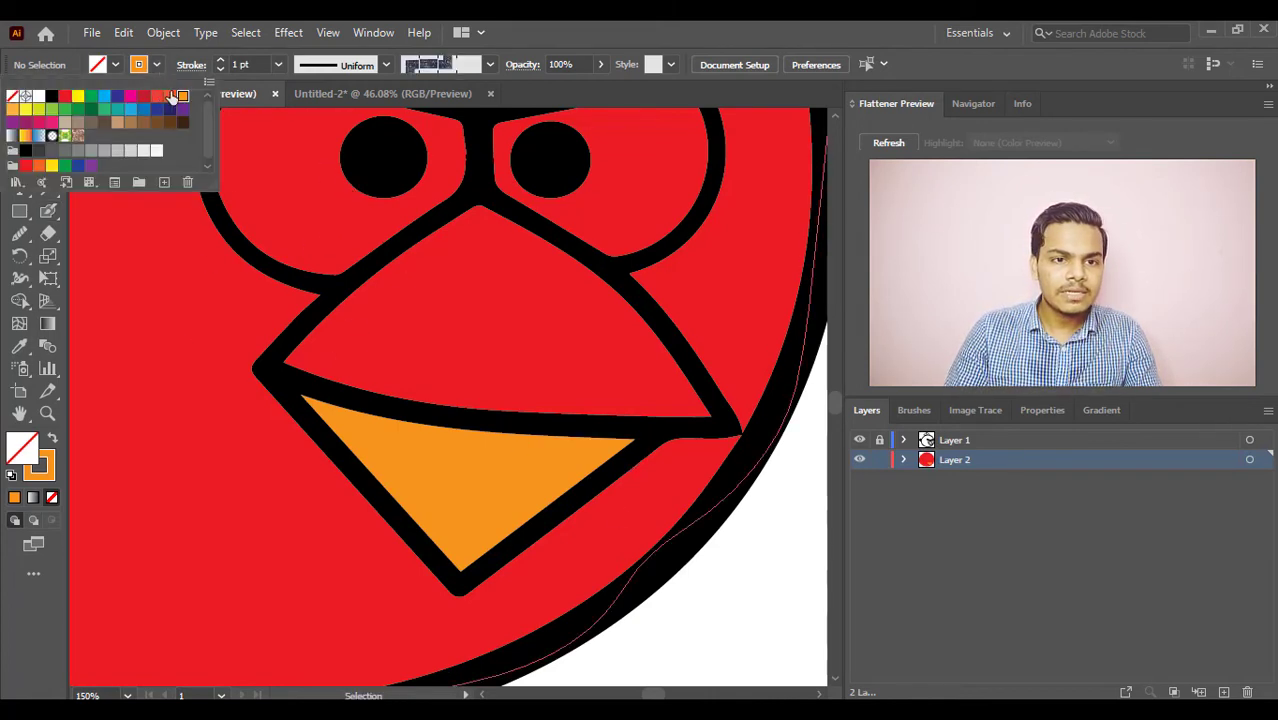
left_click(171, 96)
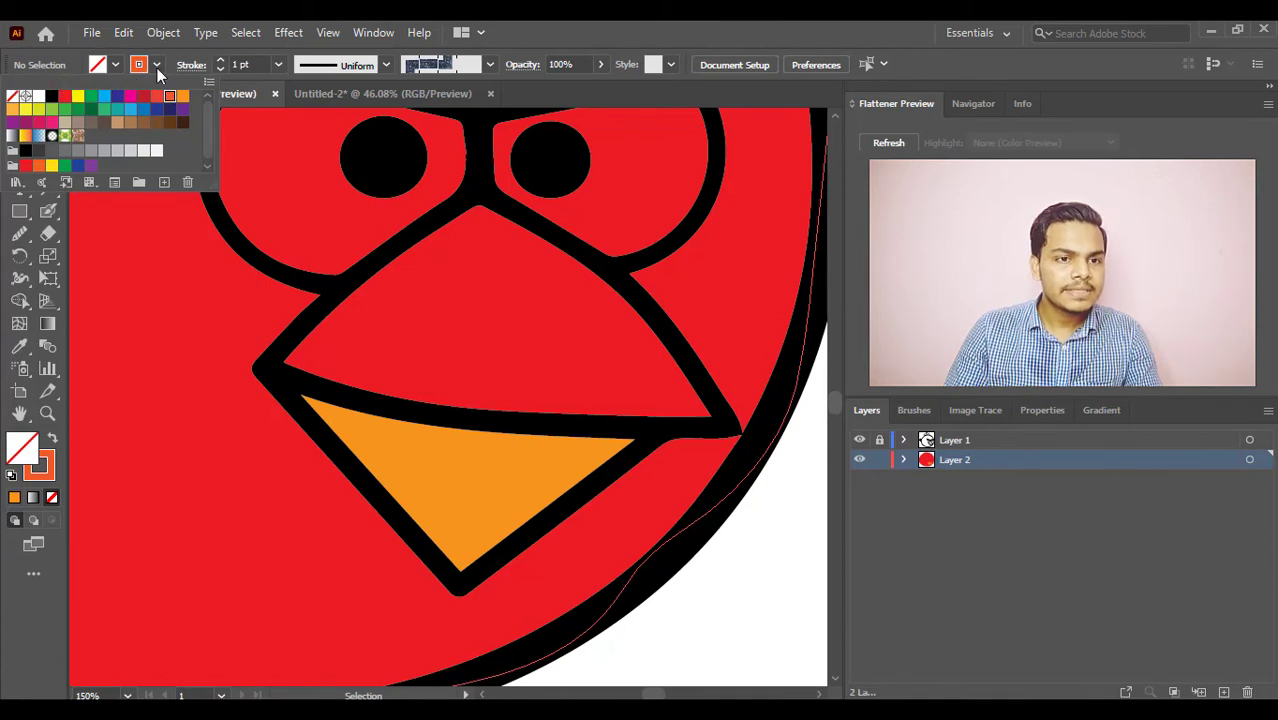
left_click(157, 66)
left_click(48, 212)
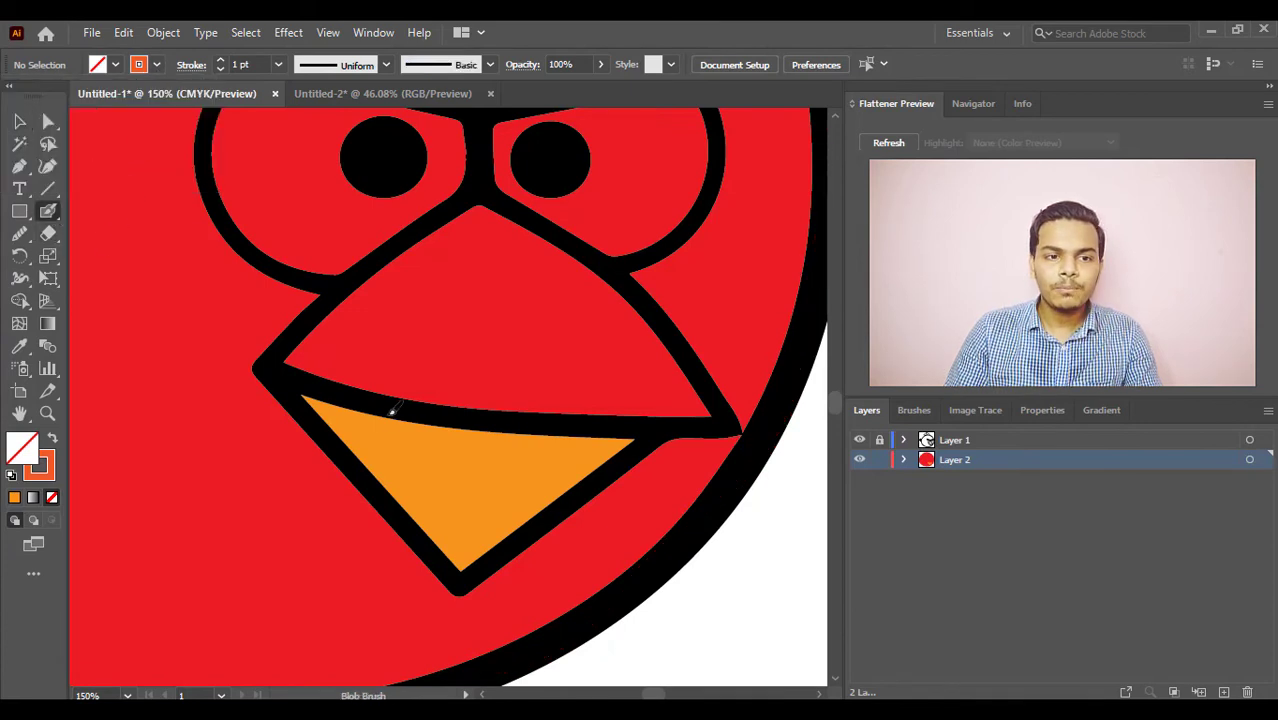
mouse_move(322, 358)
left_mouse_down()
mouse_move(432, 237)
mouse_move(487, 210)
mouse_move(640, 324)
mouse_move(702, 410)
mouse_move(448, 391)
mouse_move(312, 364)
mouse_move(372, 329)
mouse_move(391, 289)
mouse_move(463, 238)
mouse_move(513, 261)
mouse_move(660, 389)
mouse_move(540, 270)
left_mouse_up()
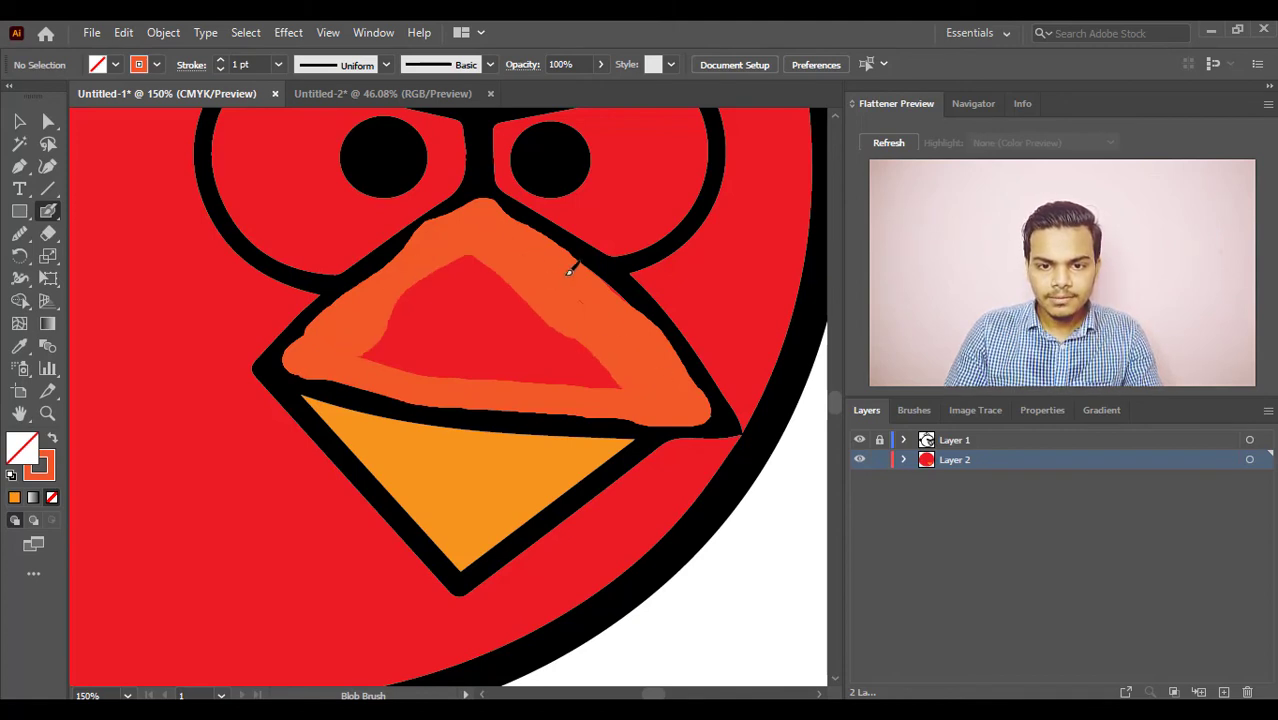
mouse_move(625, 372)
left_mouse_down()
mouse_move(359, 355)
mouse_move(474, 261)
mouse_move(391, 315)
mouse_move(495, 272)
mouse_move(620, 369)
mouse_move(407, 339)
mouse_move(521, 300)
mouse_move(446, 302)
left_mouse_up()
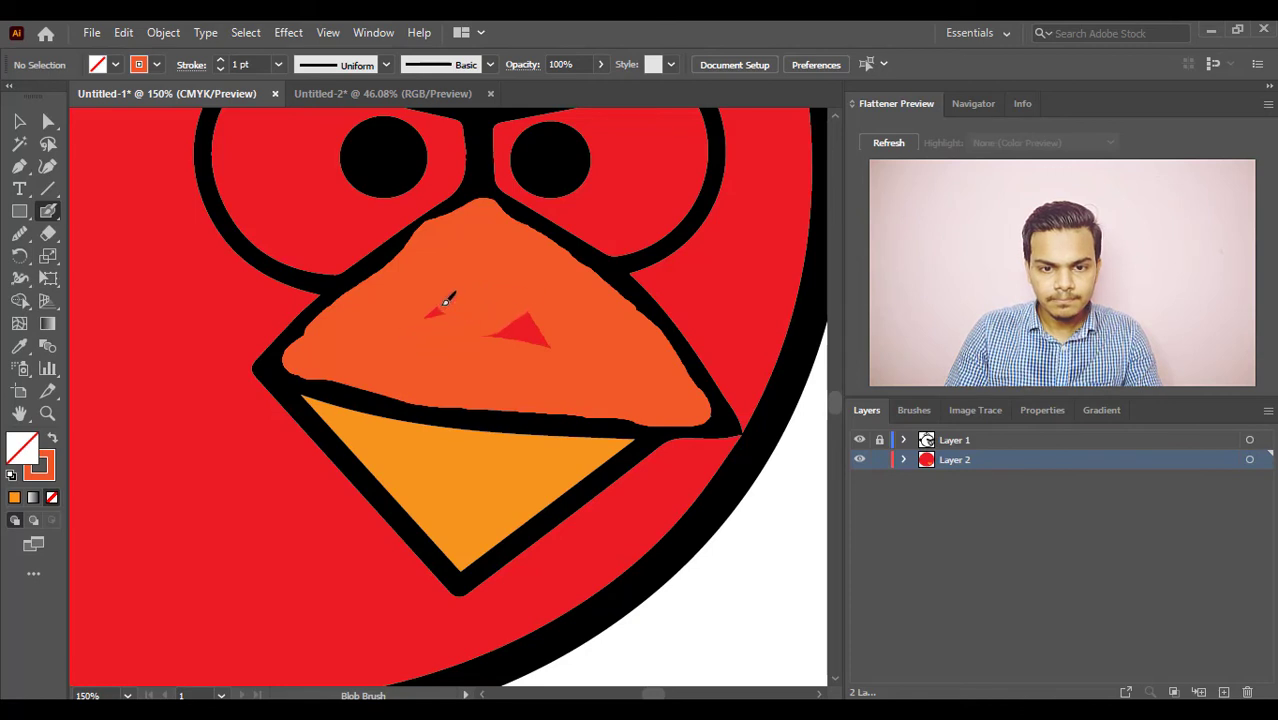
mouse_move(519, 323)
left_mouse_down()
mouse_move(547, 317)
mouse_move(519, 308)
left_mouse_up()
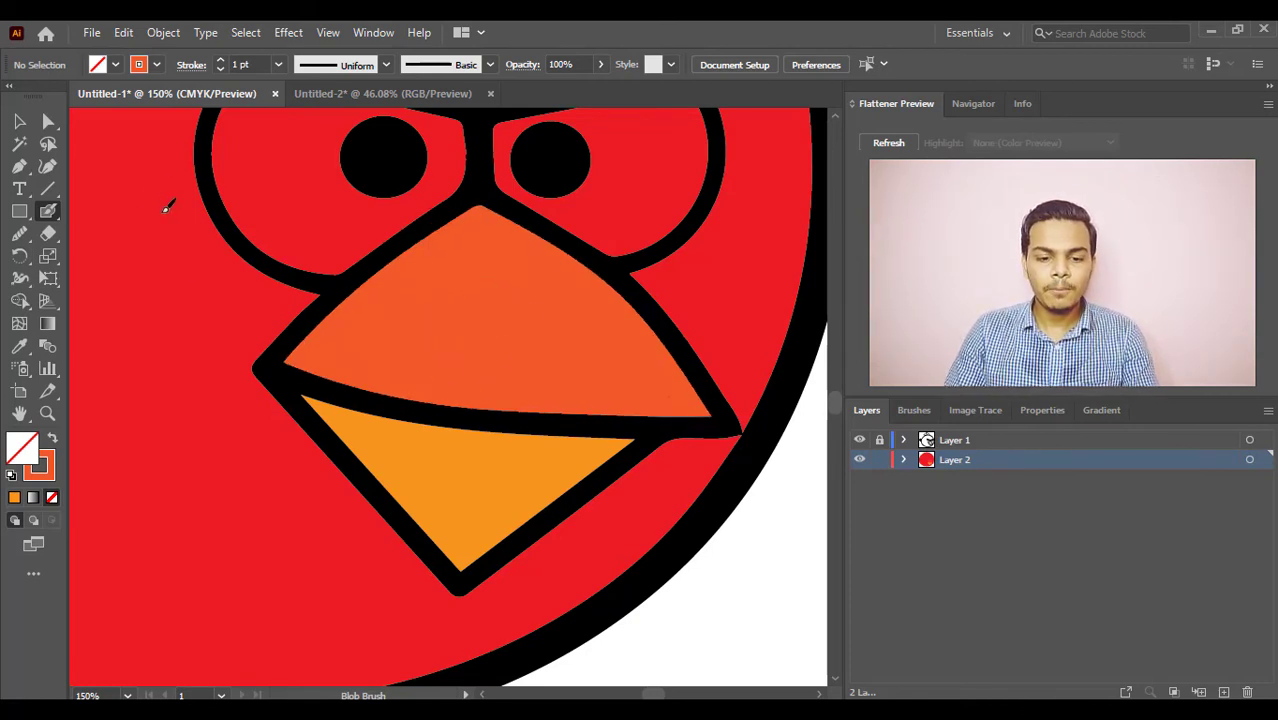
- Set the stroke to the C=0 M=90 Y=85 K=0 red swatch and paint shading along the upper beak's top and right edge
left_click(156, 65)
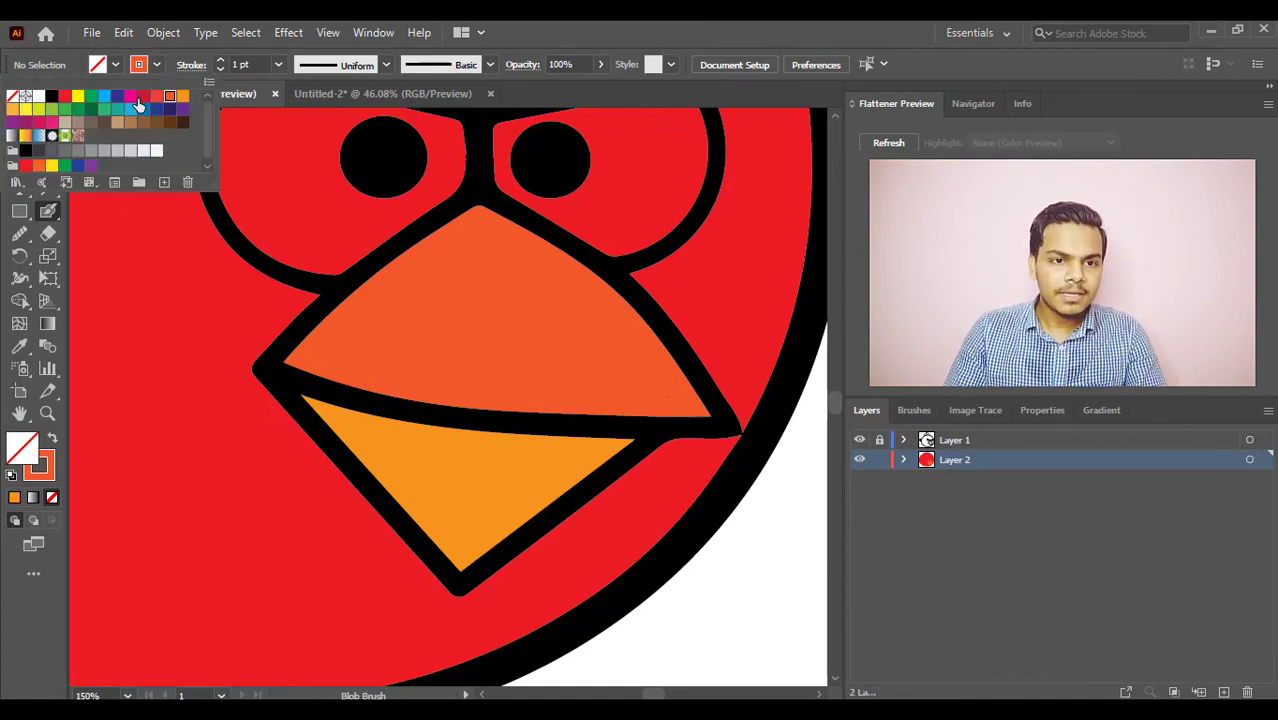
left_click(143, 96)
left_click(169, 96)
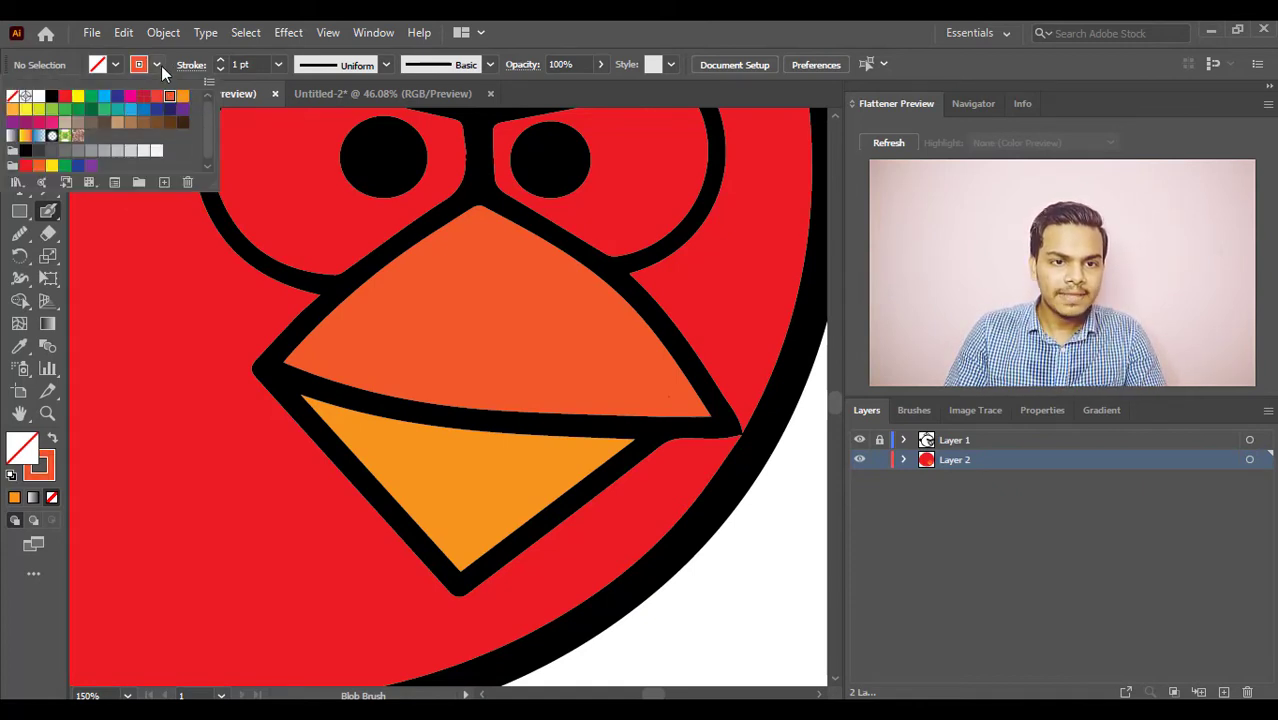
left_click(156, 65)
left_click(156, 65)
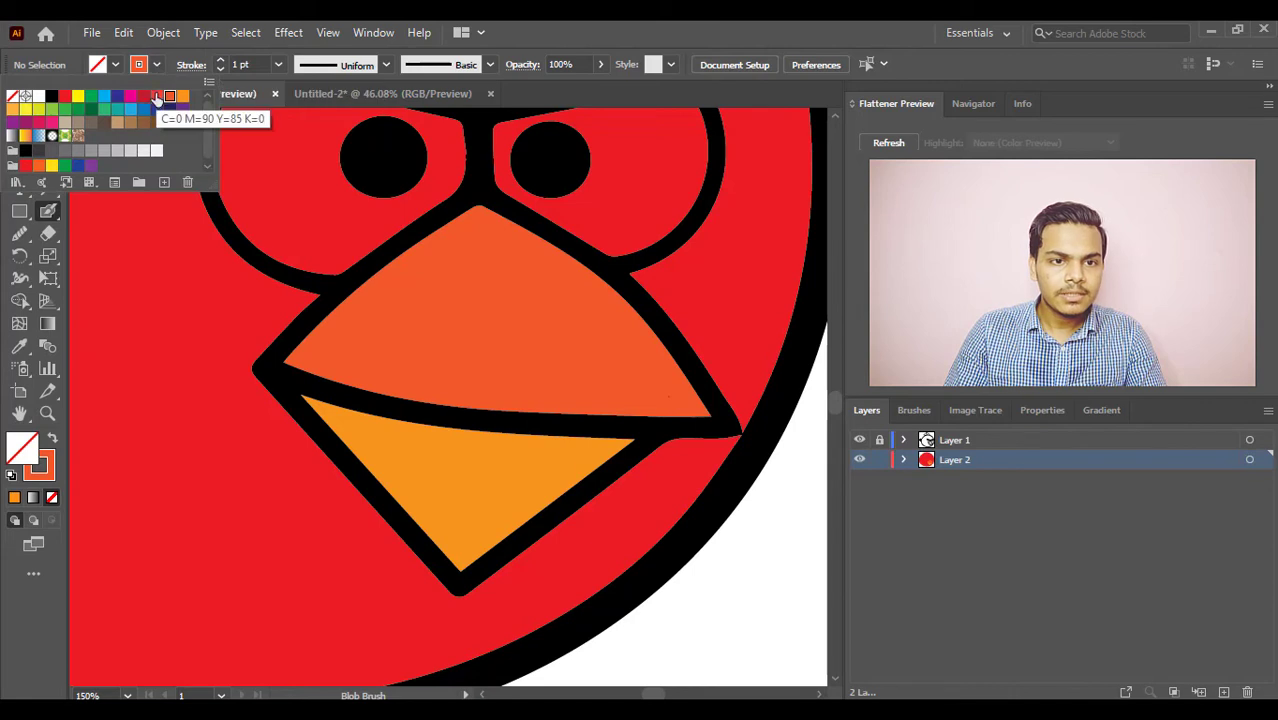
left_click(157, 99)
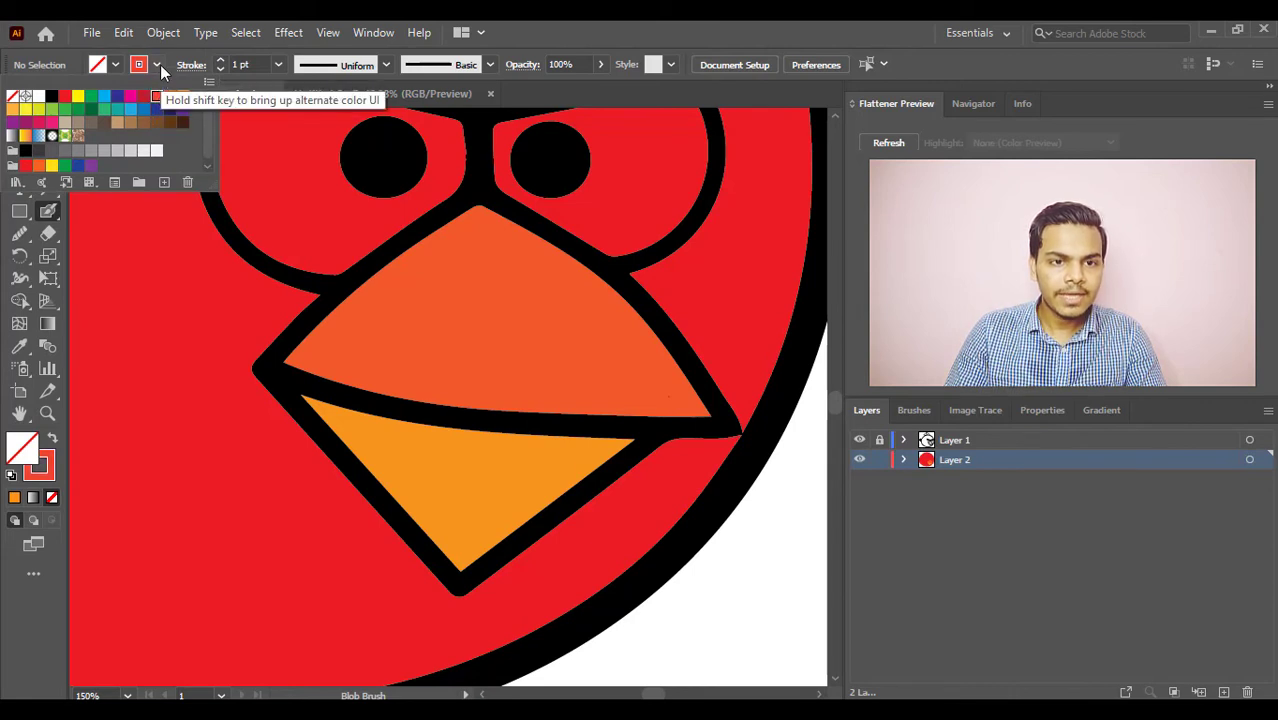
left_click(157, 66)
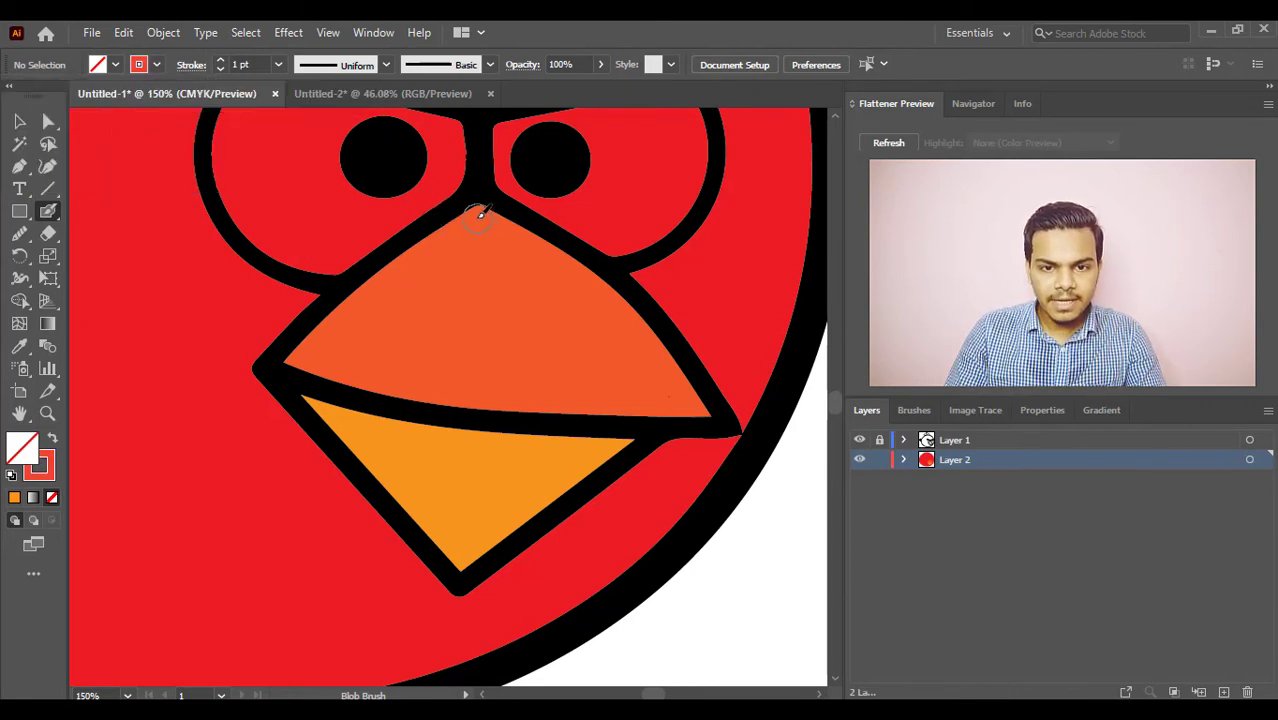
mouse_move(480, 215)
left_mouse_down()
mouse_move(558, 248)
mouse_move(620, 308)
left_mouse_up()
left_click_drag(650, 336, 716, 438)
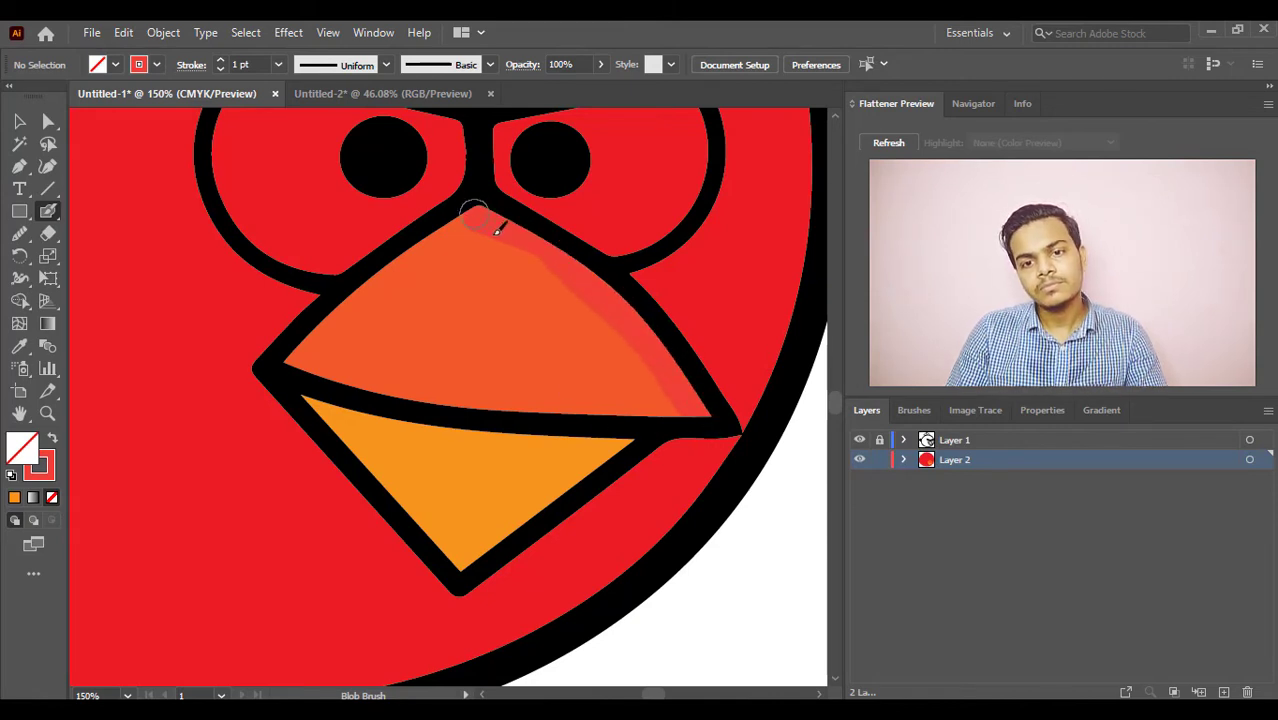
mouse_move(543, 242)
left_mouse_down()
mouse_move(502, 214)
mouse_move(420, 214)
left_mouse_up()
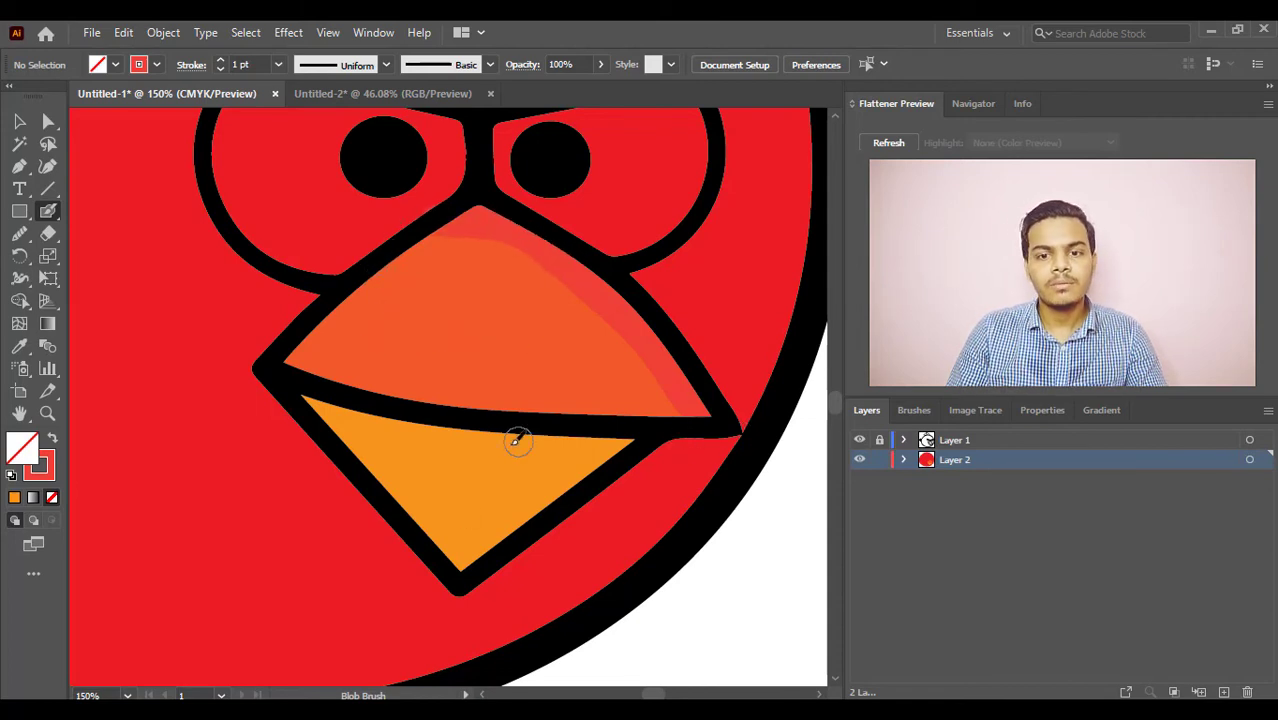
- Set the Blob Brush's stroke color to white for painting the bird's eyes
left_click_drag(451, 234, 479, 391)
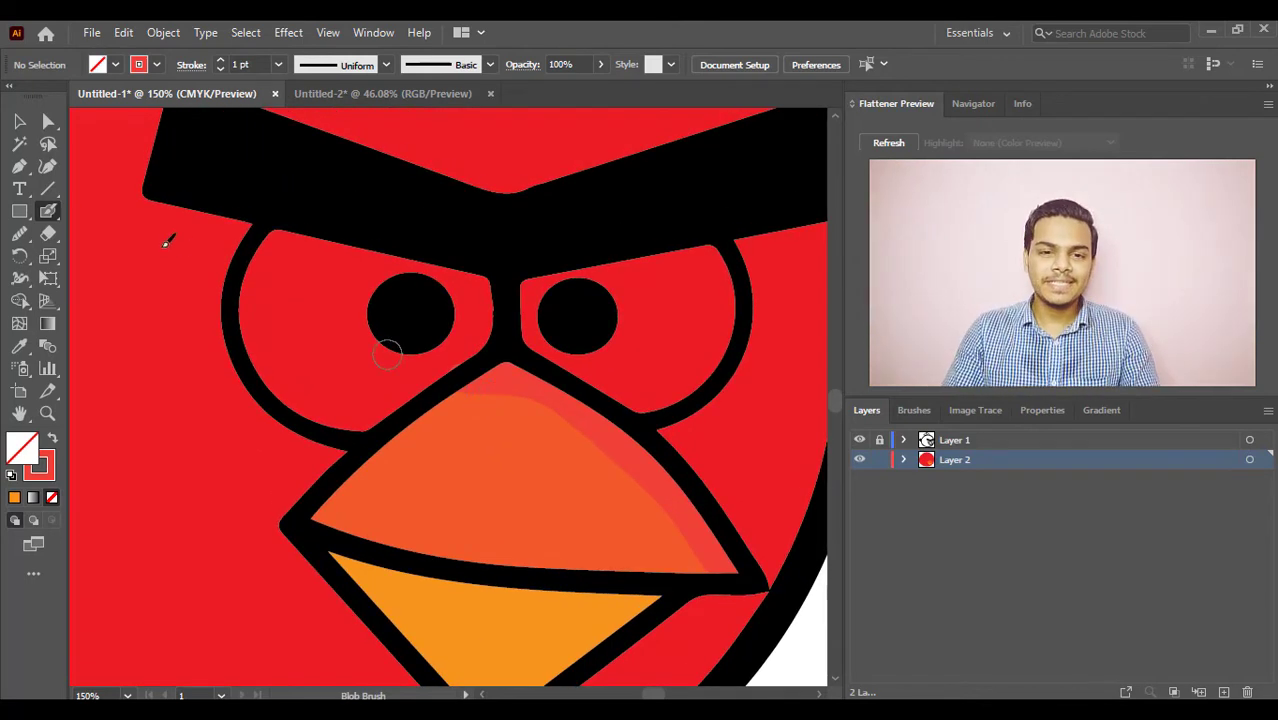
left_click(156, 65)
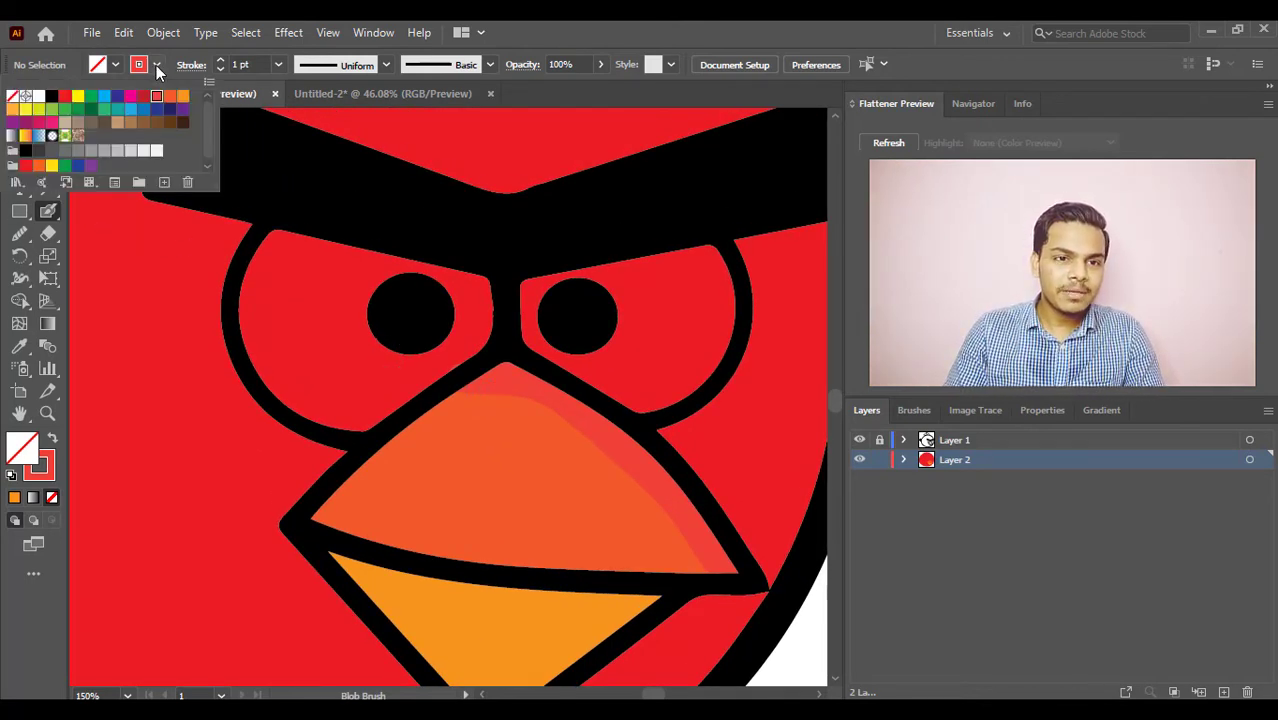
left_click(38, 97)
left_click(156, 66)
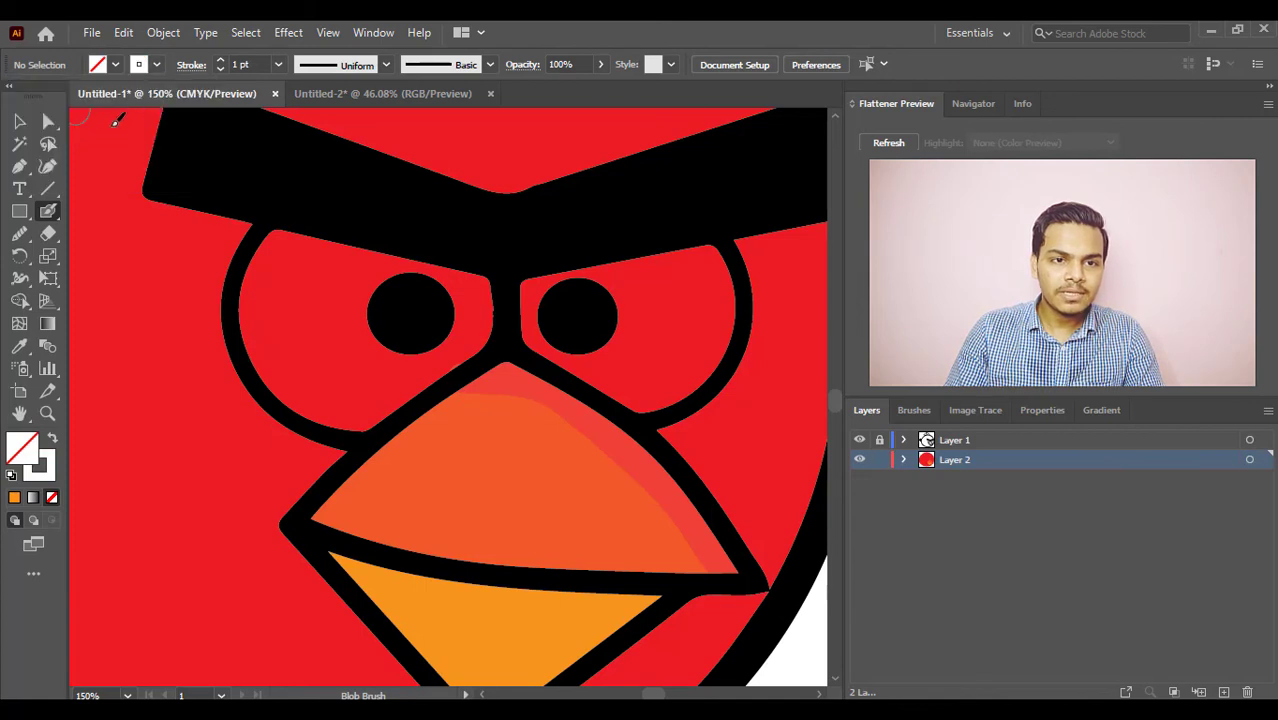
- Paint the whole area of the bird's left eye white with the Blob Brush, closing the remaining red gaps
left_click_drag(50, 209, 88, 236)
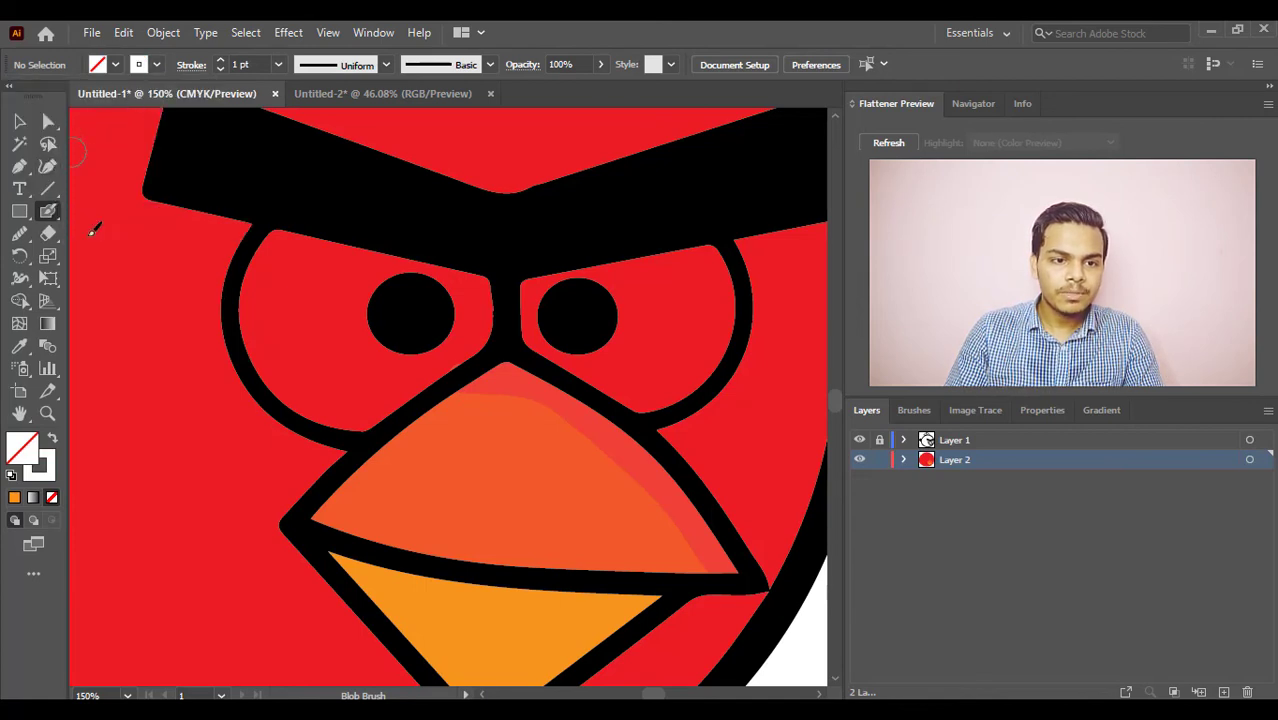
mouse_move(358, 422)
left_mouse_down()
mouse_move(479, 330)
mouse_move(480, 272)
mouse_move(302, 238)
mouse_move(255, 243)
mouse_move(254, 349)
mouse_move(306, 407)
mouse_move(366, 411)
mouse_move(456, 338)
mouse_move(465, 314)
mouse_move(451, 288)
mouse_move(312, 254)
mouse_move(266, 263)
mouse_move(268, 352)
mouse_move(312, 407)
mouse_move(367, 389)
mouse_move(442, 320)
mouse_move(296, 275)
mouse_move(450, 305)
mouse_move(436, 327)
mouse_move(340, 375)
mouse_move(301, 354)
mouse_move(288, 280)
left_mouse_up()
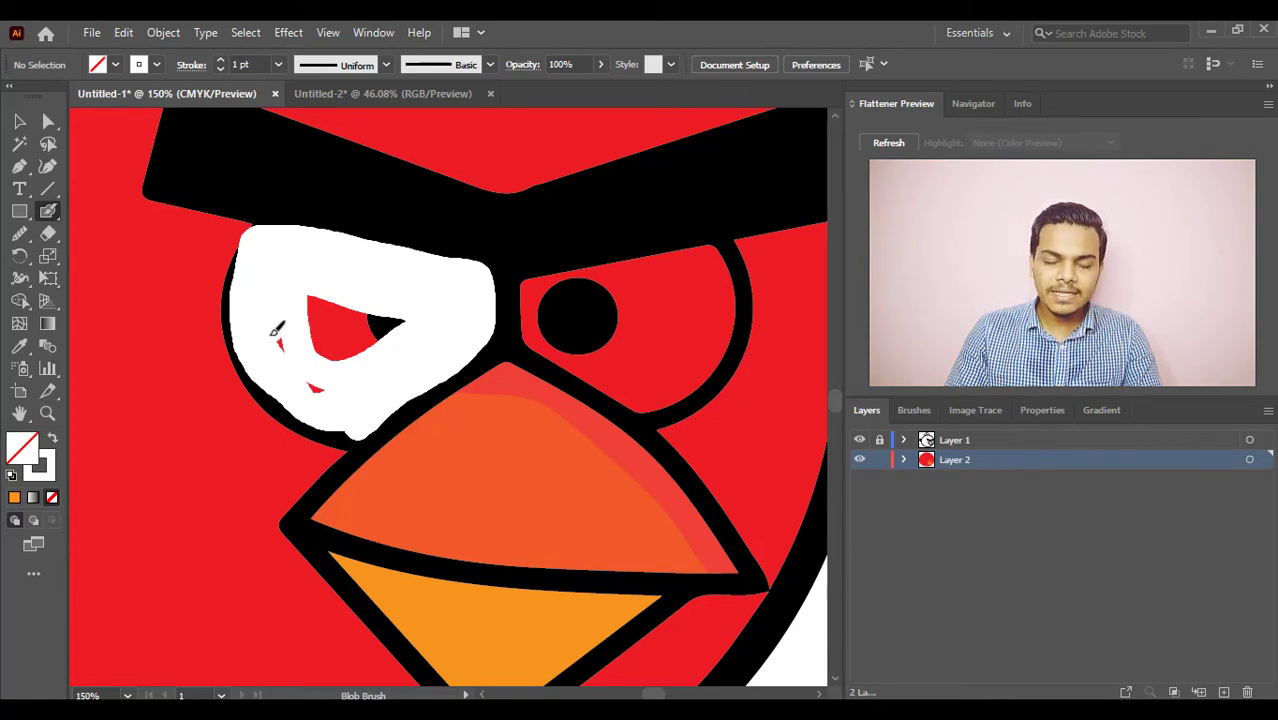
mouse_move(323, 388)
left_mouse_down()
mouse_move(410, 324)
mouse_move(322, 350)
mouse_move(312, 314)
mouse_move(366, 314)
left_mouse_up()
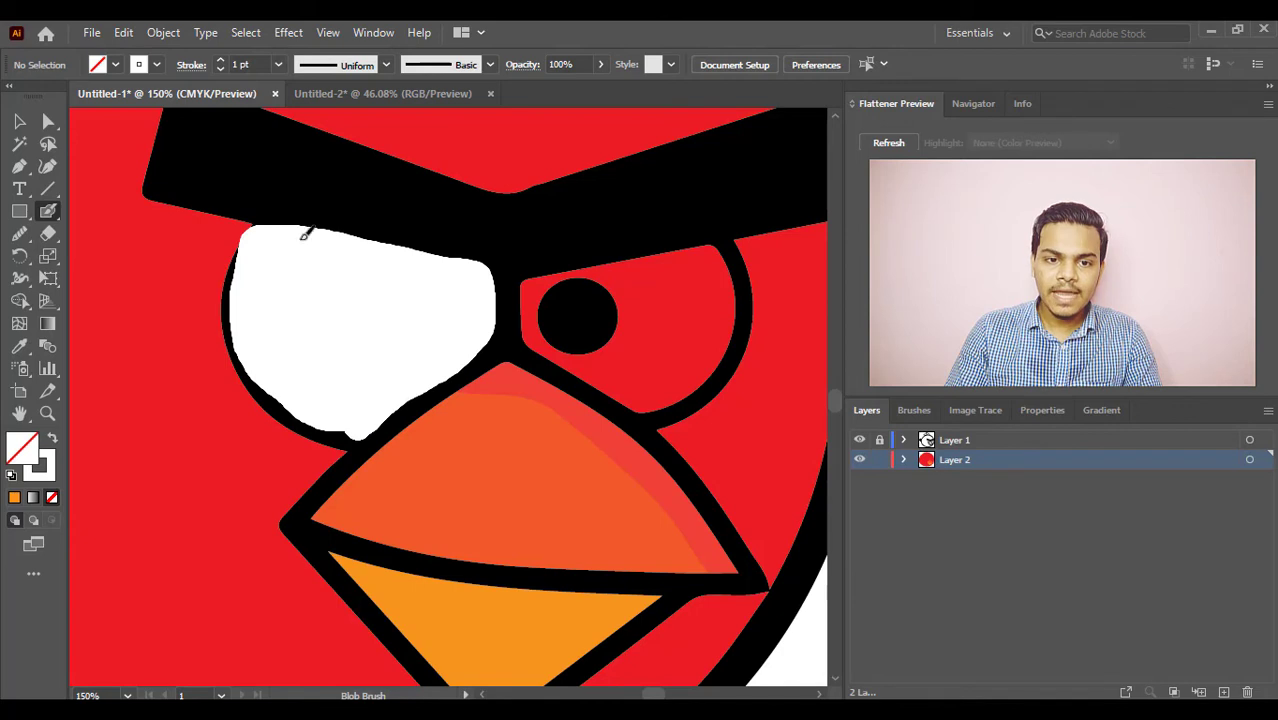
left_click_drag(388, 408, 387, 404)
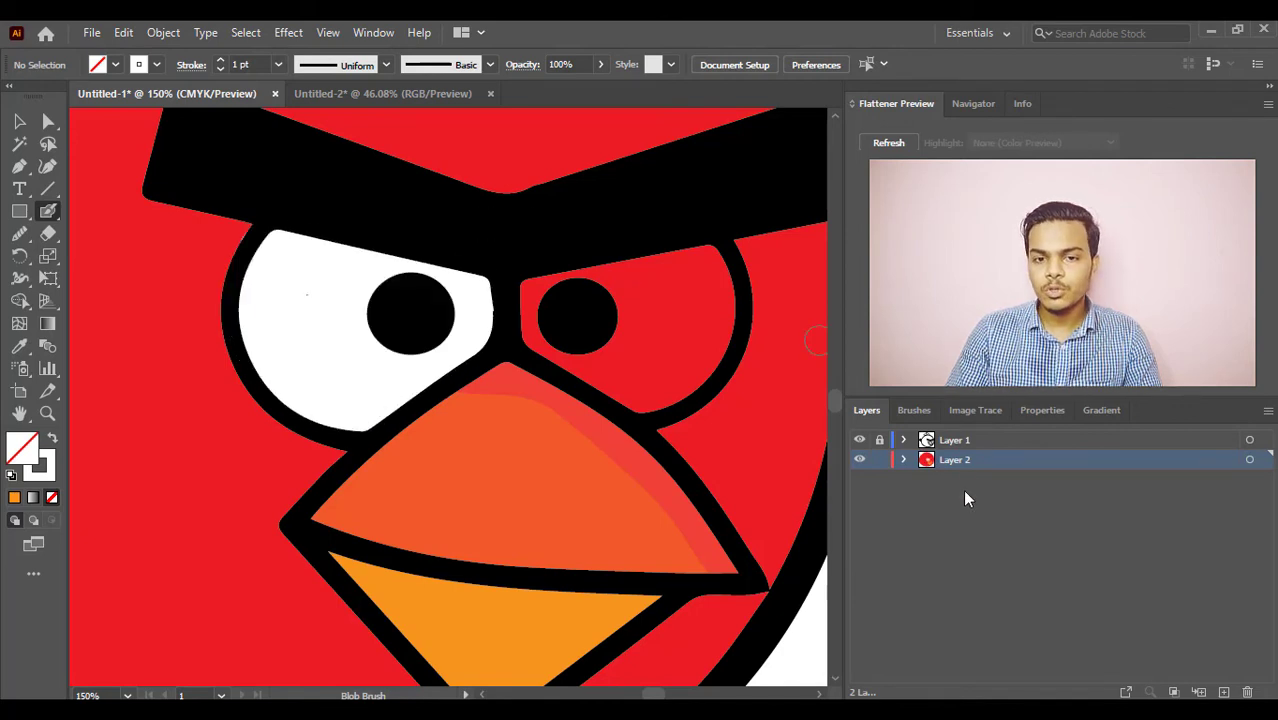
- Toggle the outline layer's visibility off and on, and paint the bird's right eye white with the Blob Brush
left_click(858, 441)
left_click(858, 441)
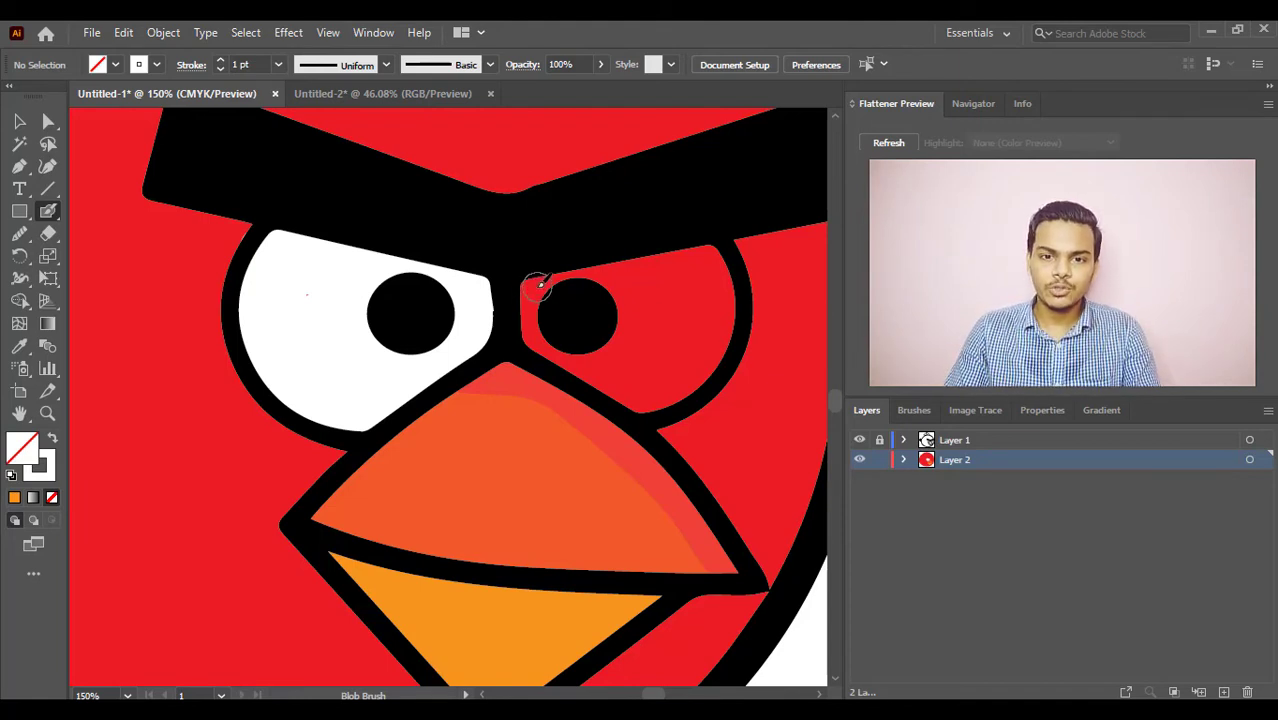
mouse_move(536, 287)
left_mouse_down()
mouse_move(534, 346)
mouse_move(642, 397)
mouse_move(680, 392)
mouse_move(639, 407)
mouse_move(659, 405)
mouse_move(717, 344)
mouse_move(718, 357)
mouse_move(705, 377)
mouse_move(727, 314)
mouse_move(725, 255)
mouse_move(668, 249)
mouse_move(534, 283)
mouse_move(712, 275)
mouse_move(699, 343)
mouse_move(657, 383)
mouse_move(643, 385)
mouse_move(674, 367)
mouse_move(692, 276)
mouse_move(661, 296)
mouse_move(661, 341)
mouse_move(620, 374)
mouse_move(673, 315)
mouse_move(673, 291)
mouse_move(619, 362)
mouse_move(606, 357)
mouse_move(646, 286)
mouse_move(576, 344)
mouse_move(545, 303)
mouse_move(619, 287)
mouse_move(568, 318)
left_mouse_up()
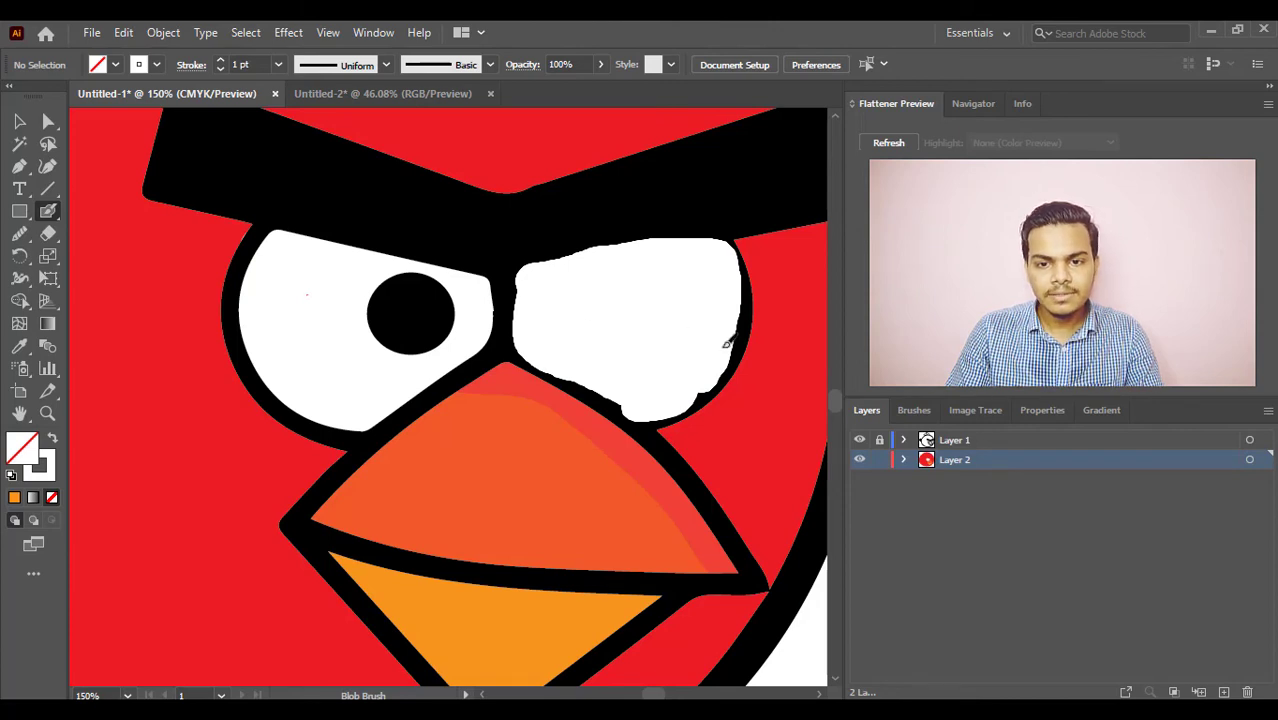
key("ctrl+z")
key("ctrl+z")
key("ctrl+z")
key("ctrl+minus")
key("ctrl+minus")
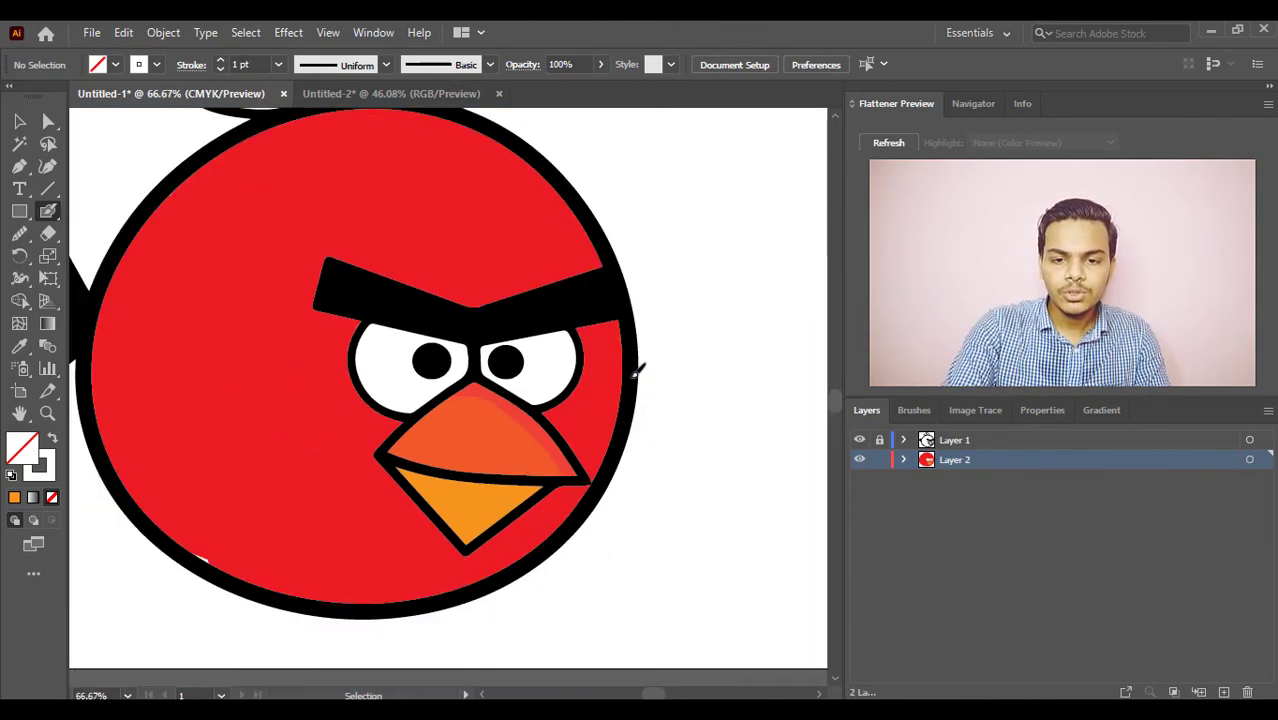
key("ctrl+minus")
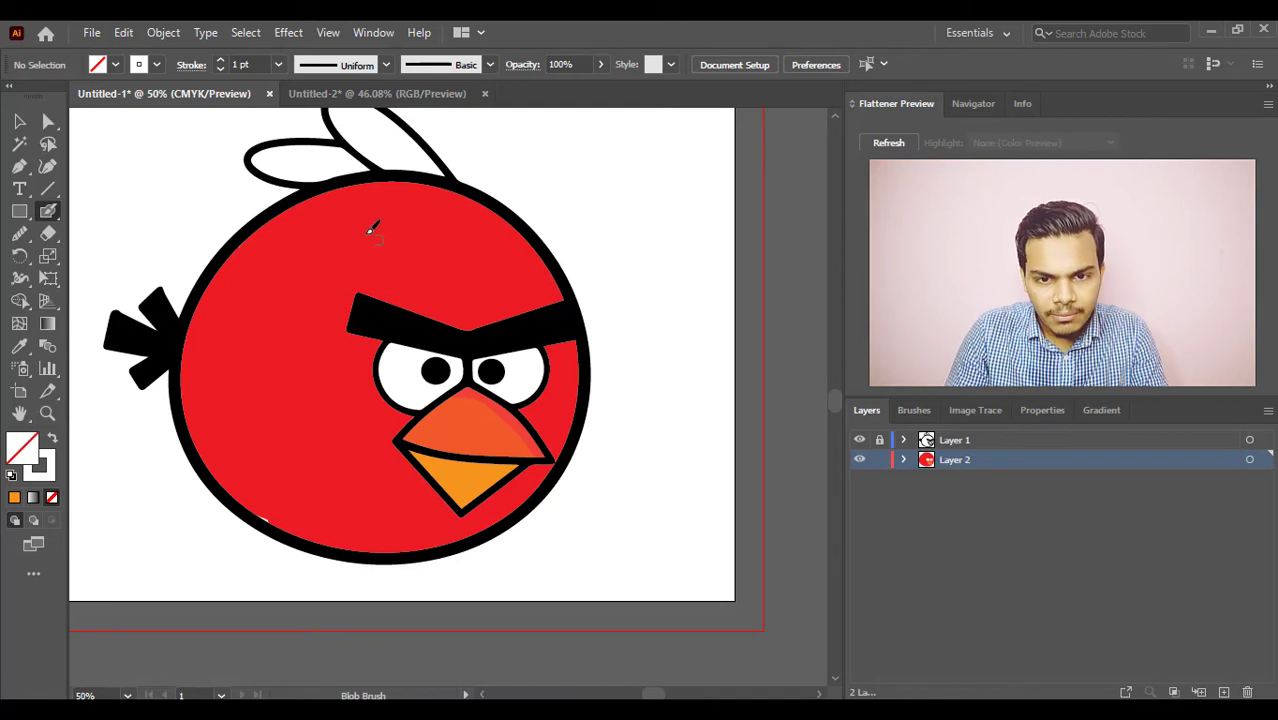
- Set the stroke to a dark red swatch, enlarge the Blob Brush and paint both feathers on the bird's head
left_click_drag(361, 218, 436, 332)
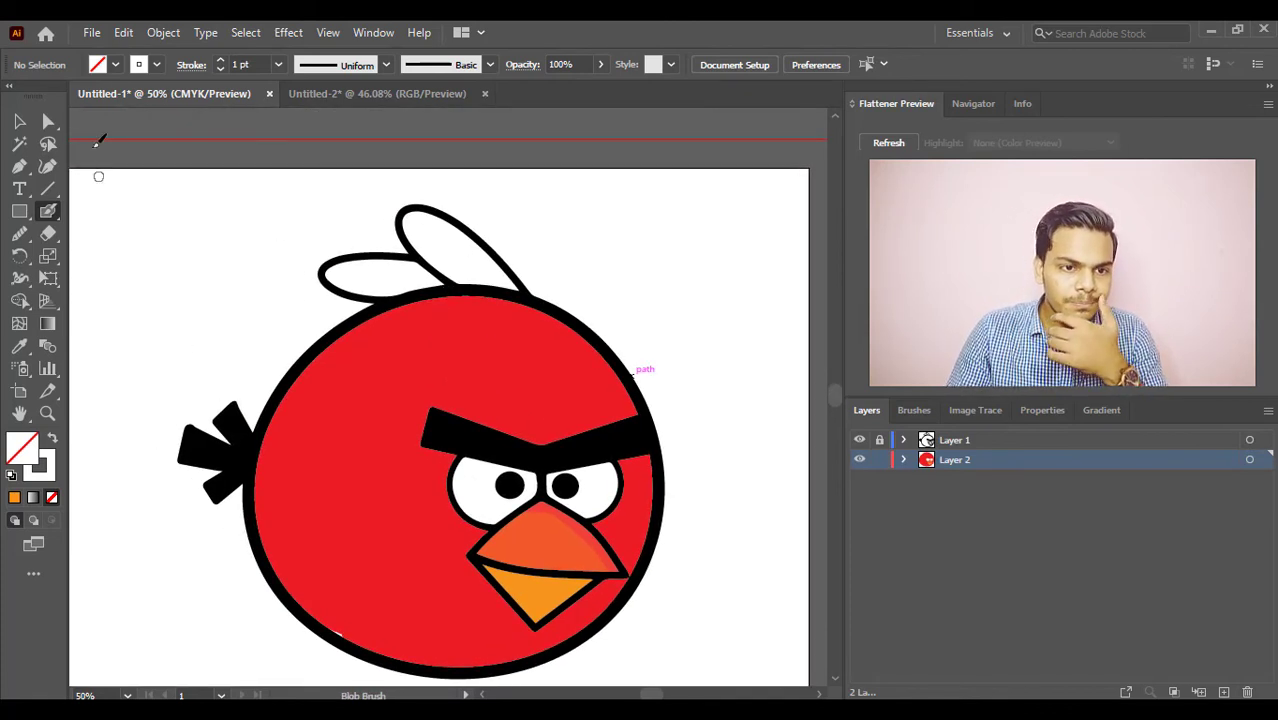
left_click(157, 66)
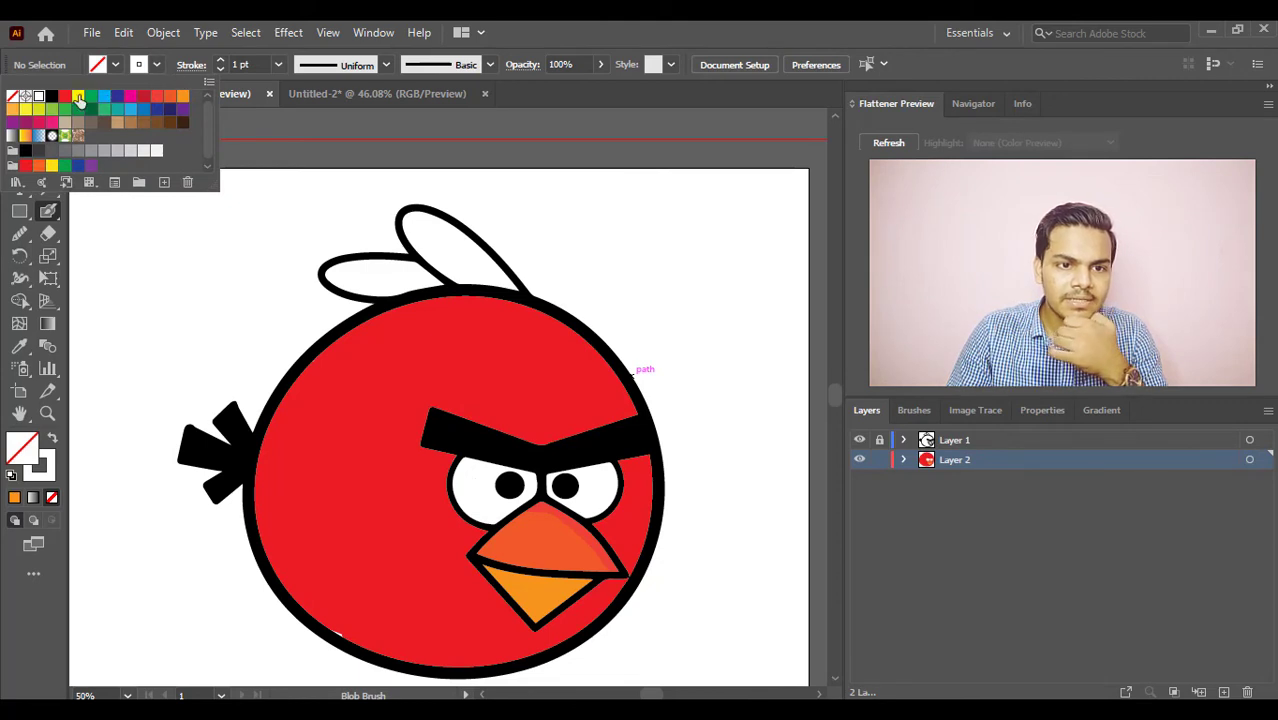
left_click(143, 96)
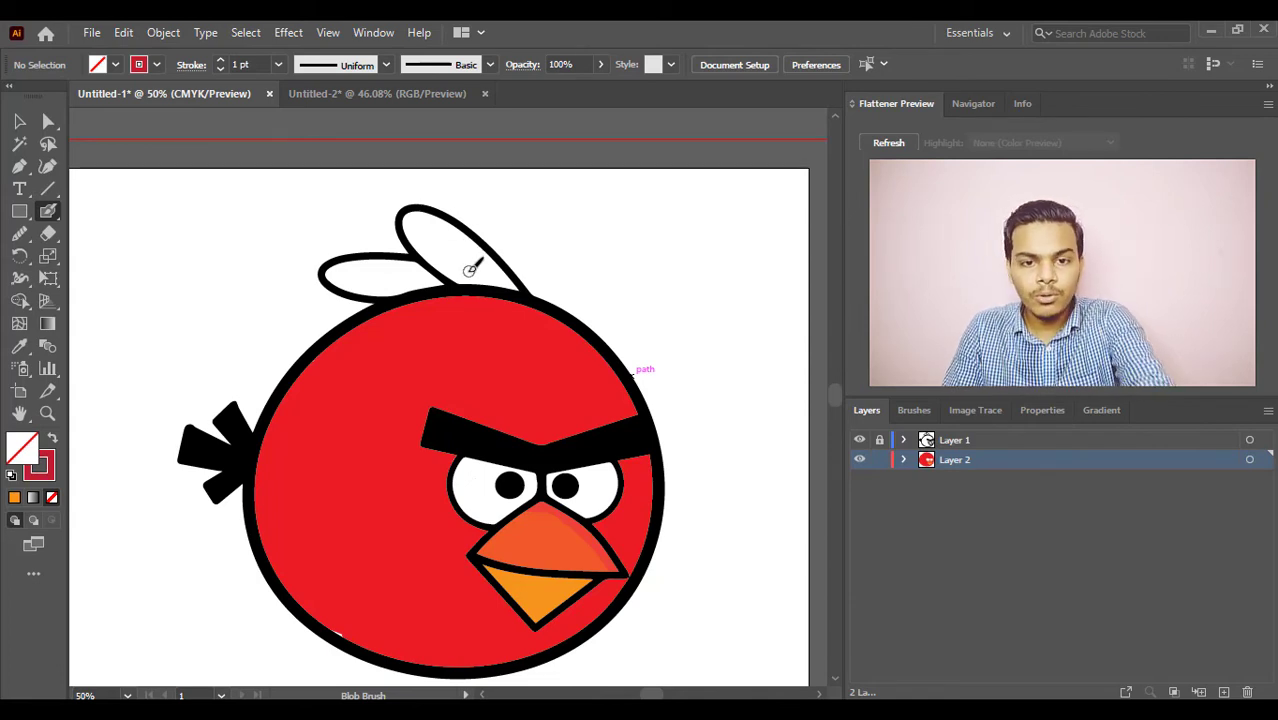
key("bracketright")
key("bracketright")
key("bracketright")
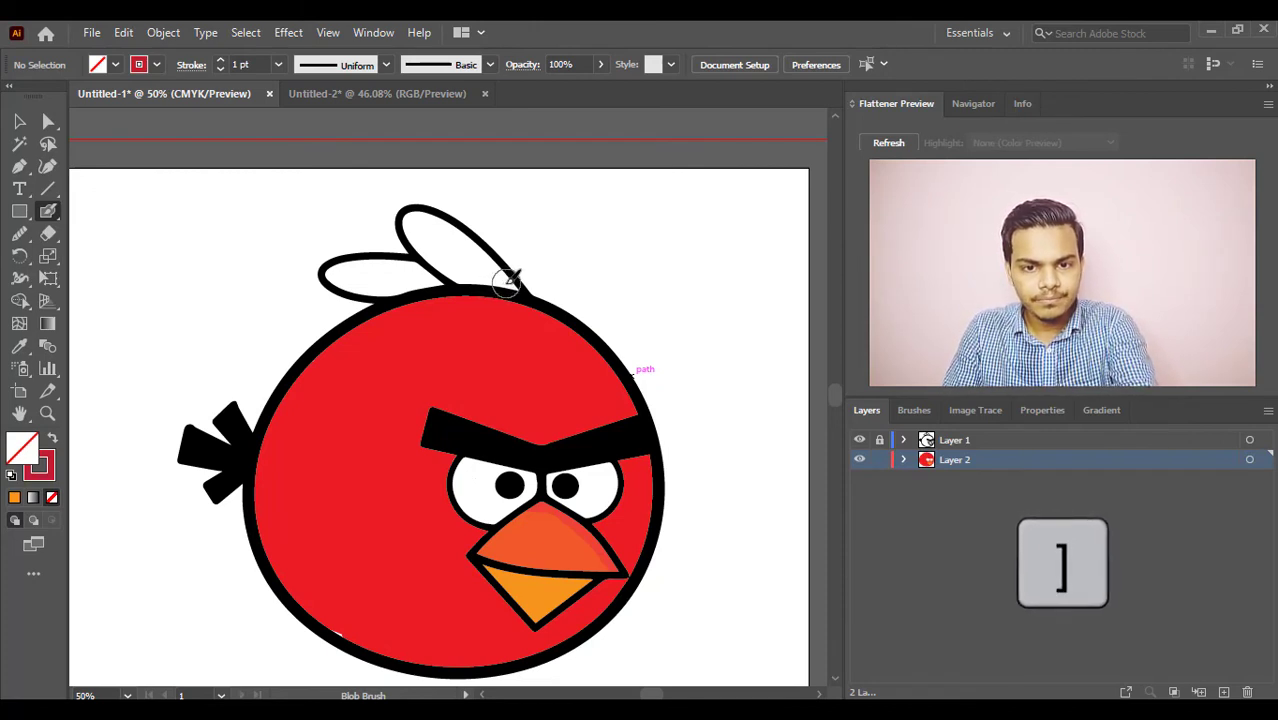
left_click(504, 282)
mouse_move(502, 279)
left_mouse_down()
mouse_move(420, 218)
mouse_move(419, 245)
mouse_move(474, 275)
mouse_move(336, 274)
mouse_move(488, 288)
left_mouse_up()
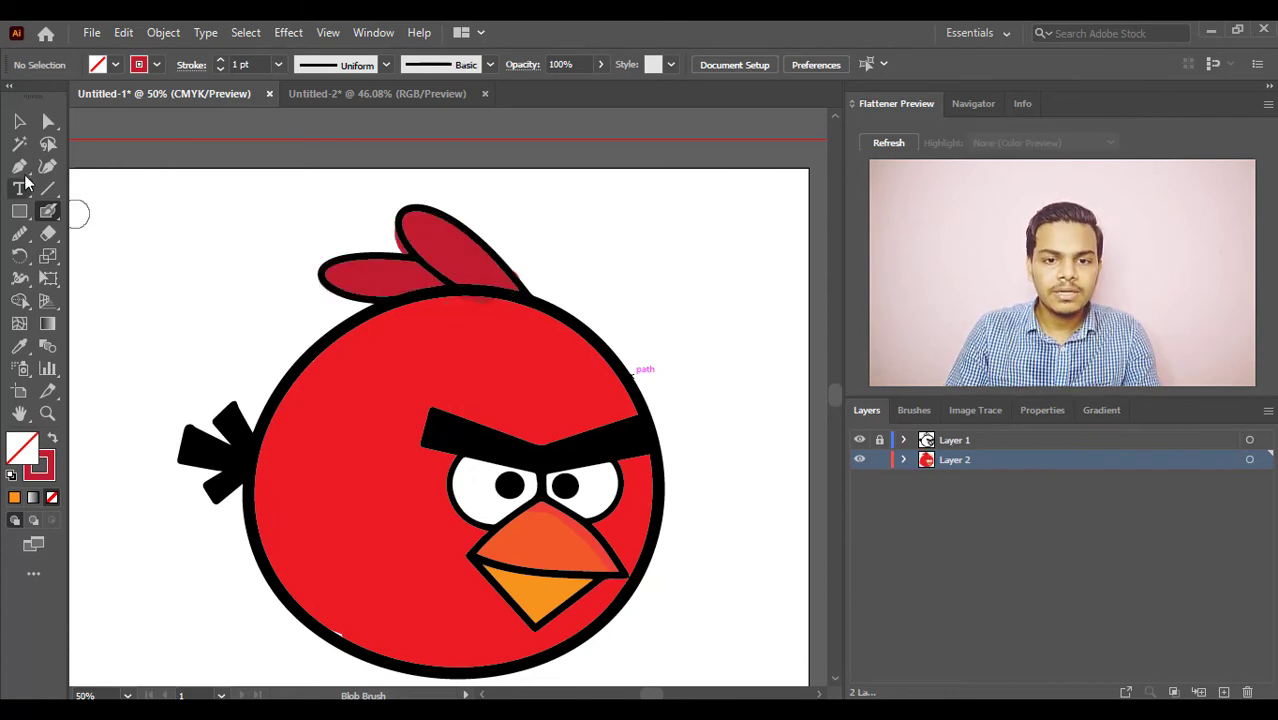
- Recolor the painted head feathers with the bright red of the bird's body using the Eyedropper, and deselect them
left_click(20, 122)
left_click(433, 240)
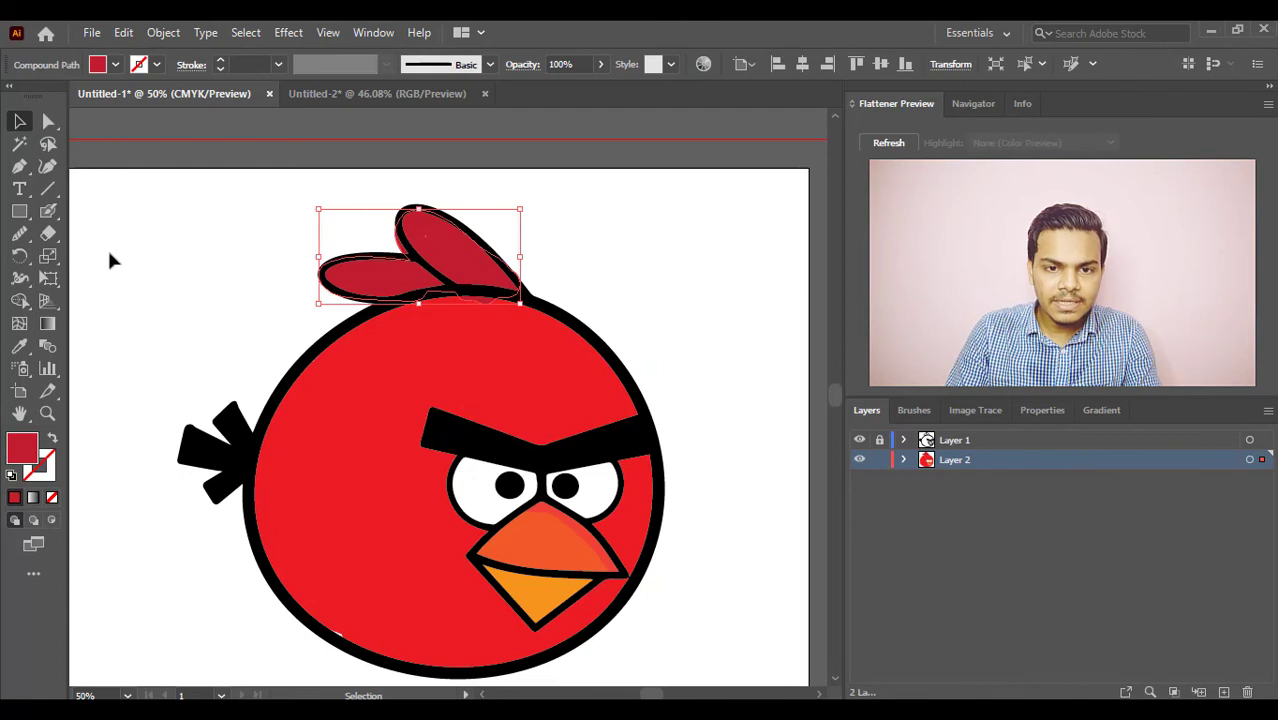
key("i")
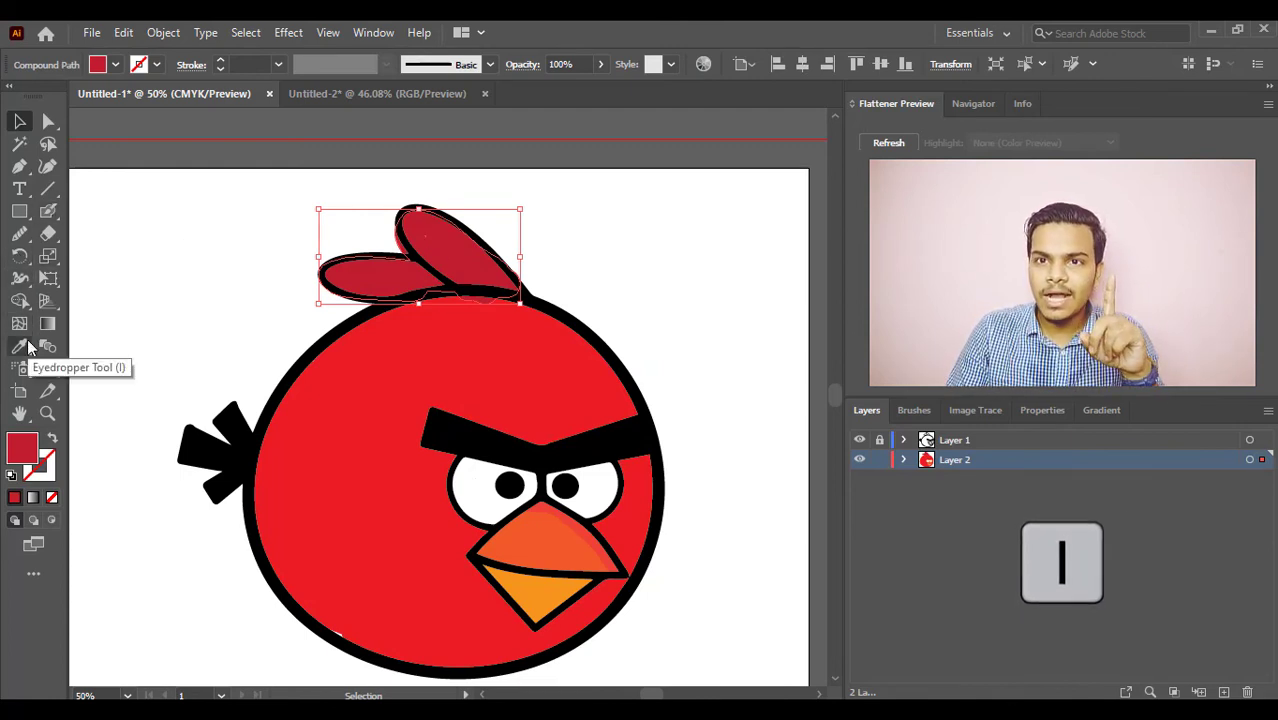
left_click(28, 345)
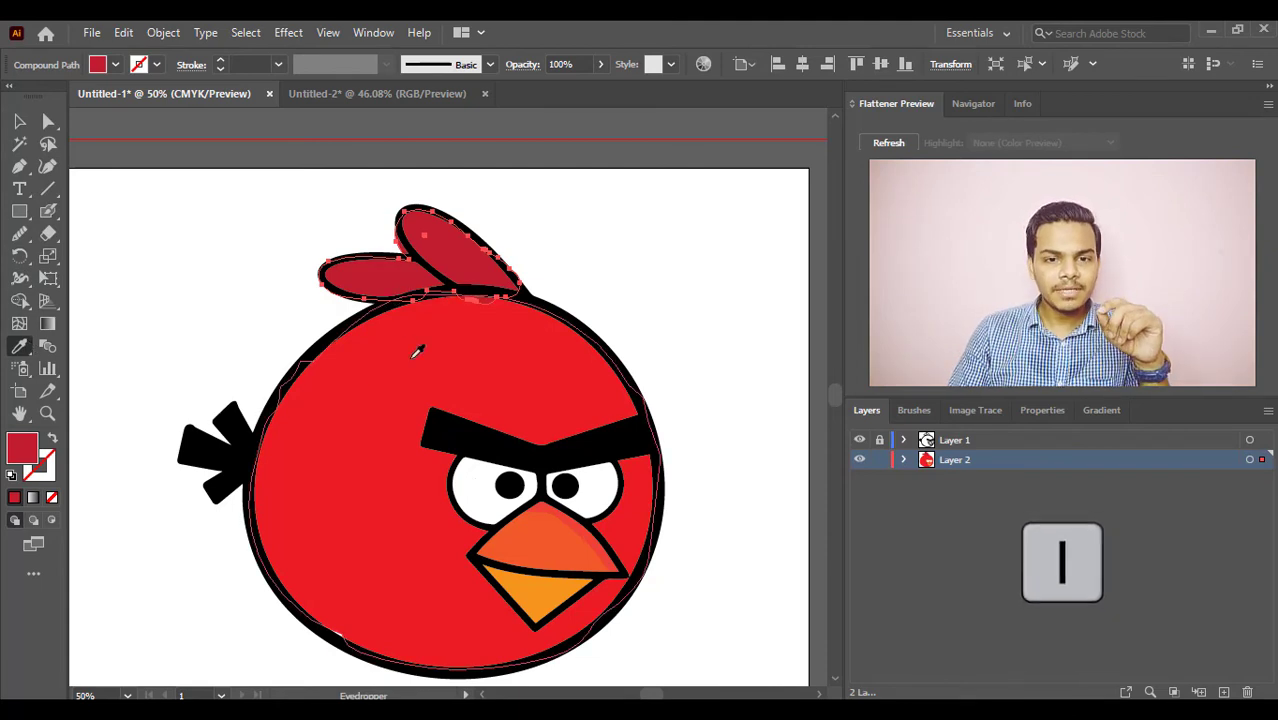
left_click(422, 354)
left_click(20, 121)
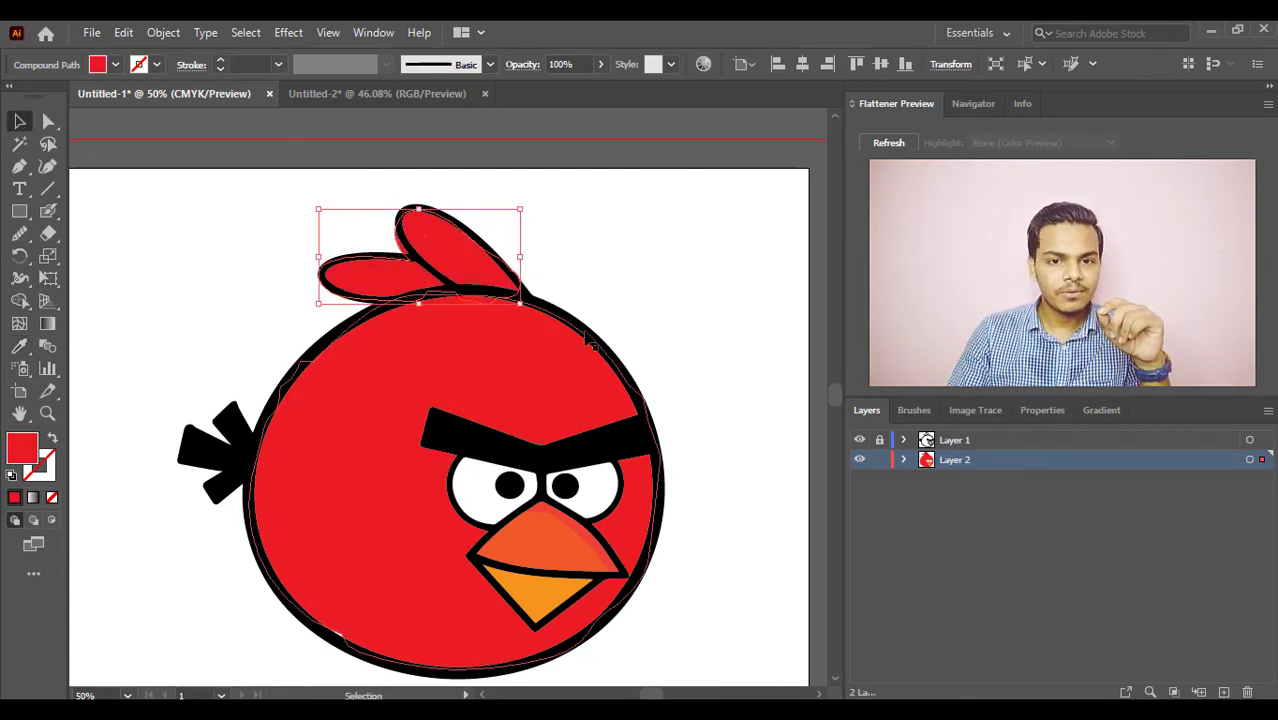
left_click(684, 263)
- Erase the red paint spilling outside the head feathers' outline using a smaller Eraser, and deselect the shape
left_click(397, 257)
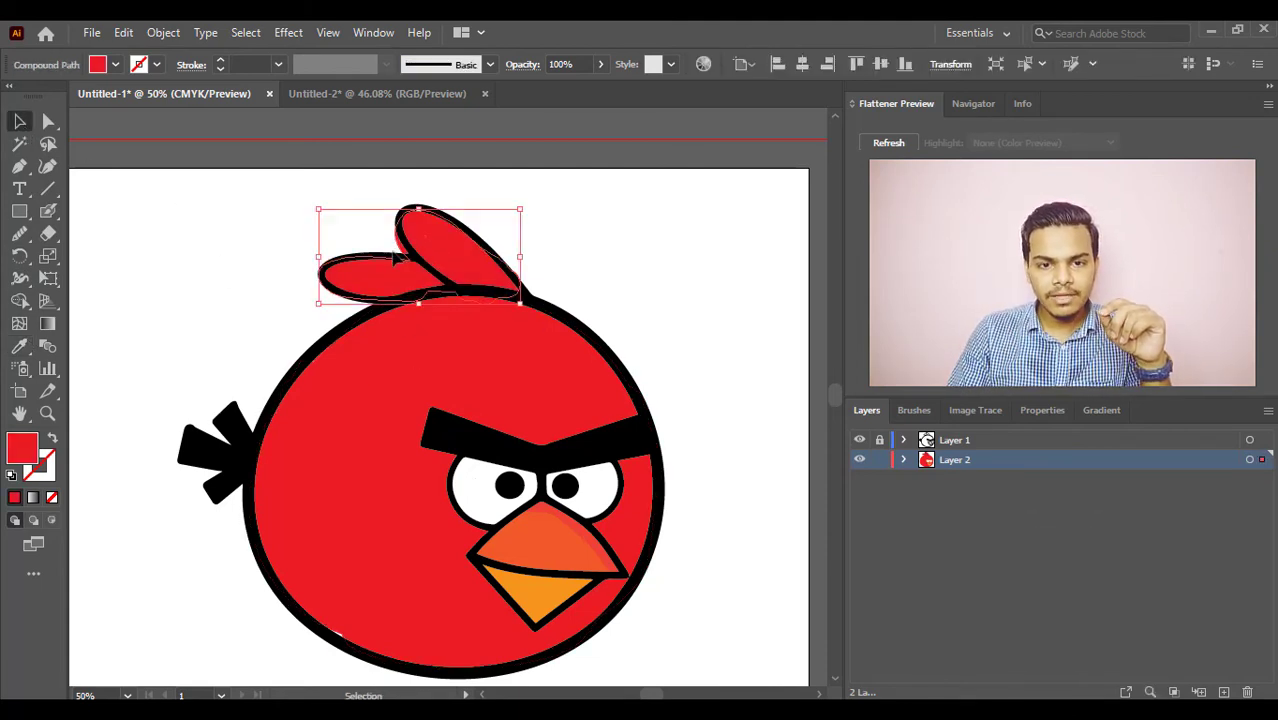
left_click(50, 232)
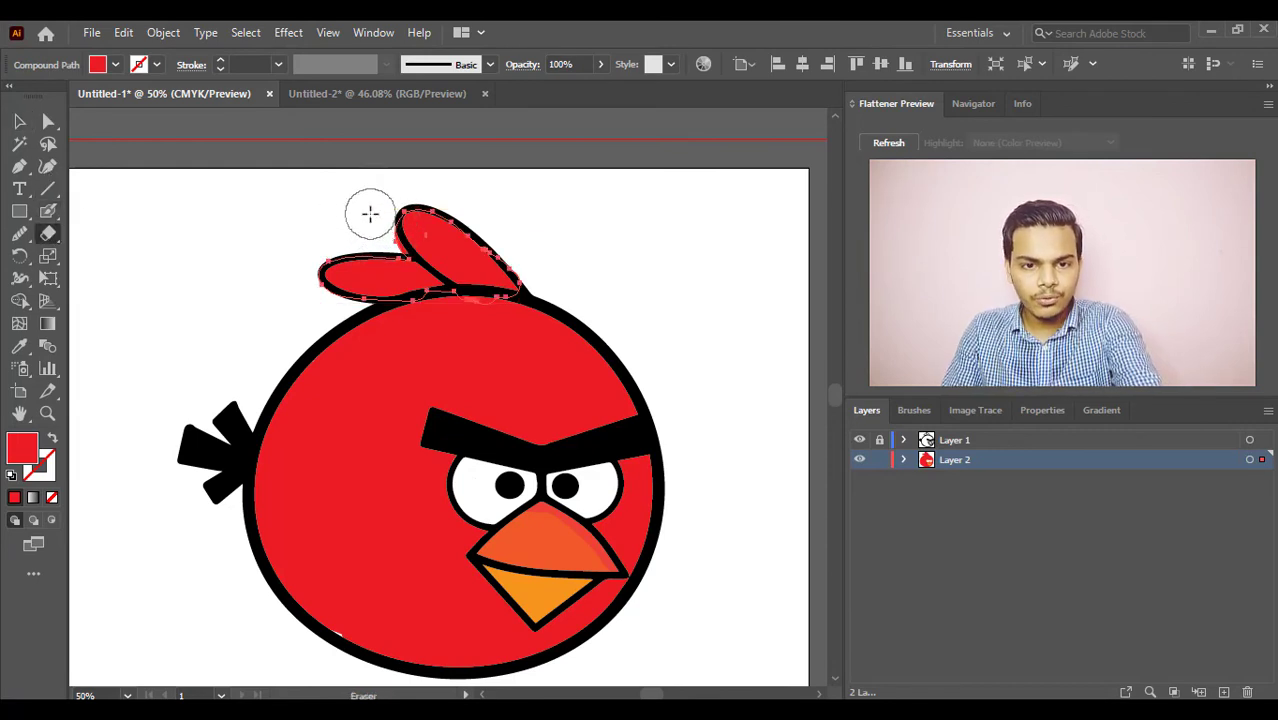
key("bracketleft")
key("bracketleft")
key("bracketleft")
key("bracketleft")
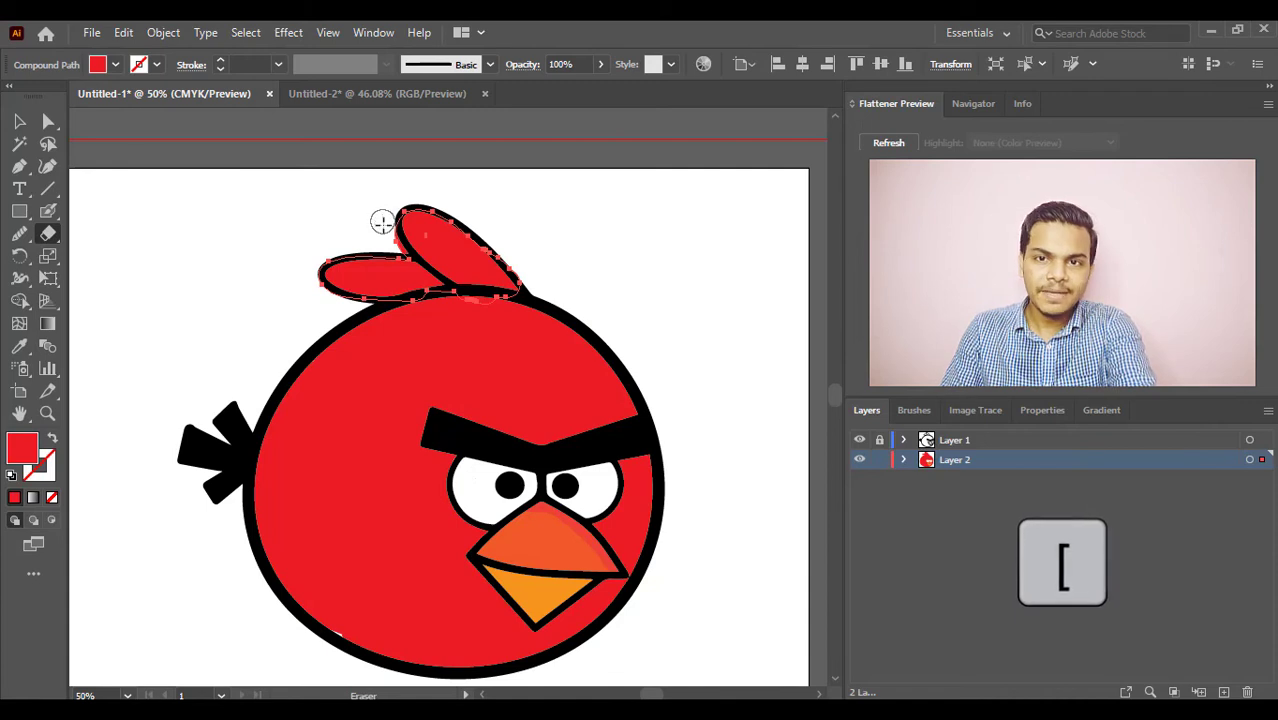
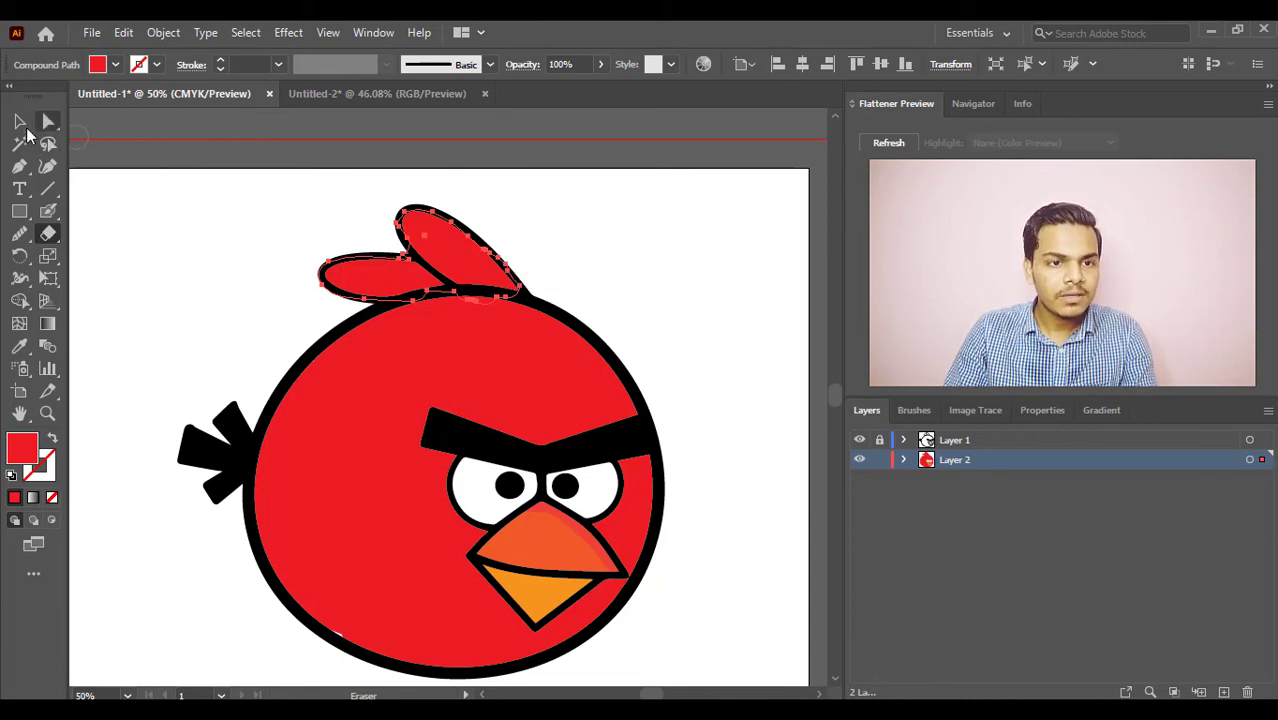
left_click(19, 121)
left_click(140, 250)
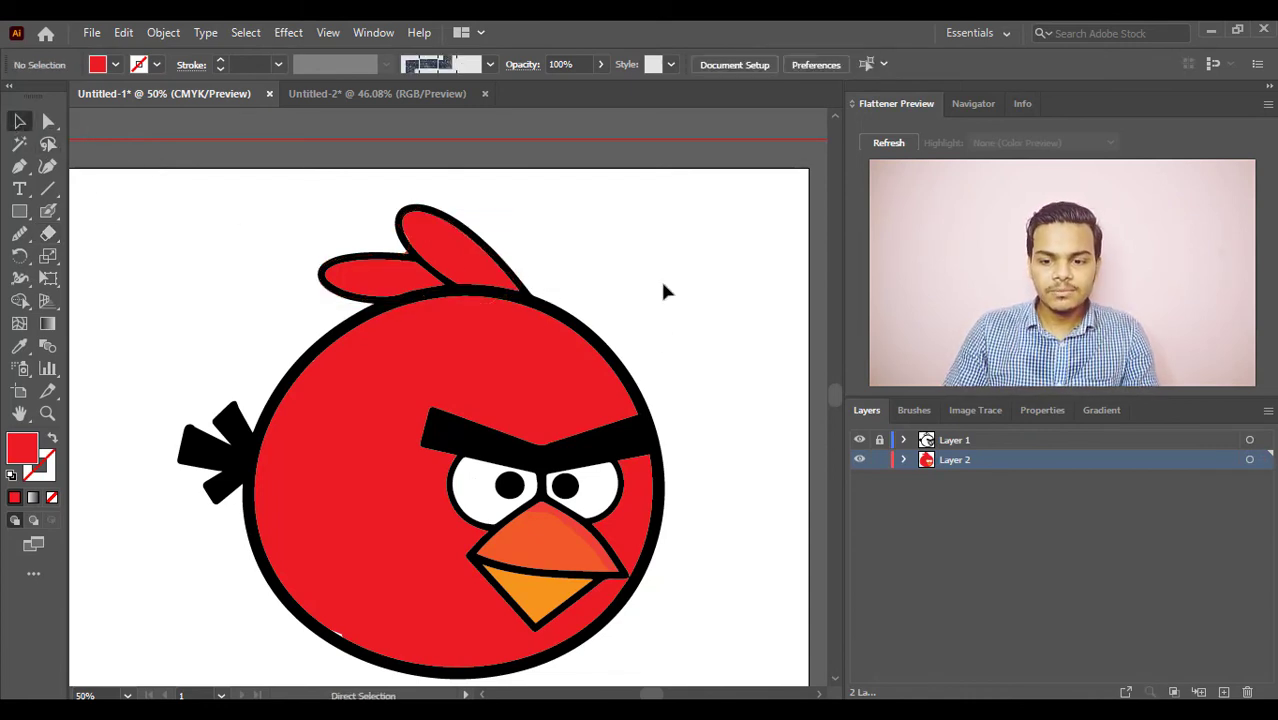
- Cover the unpainted gap at the body's lower-left edge with the red Blob Brush
key("ctrl+0")
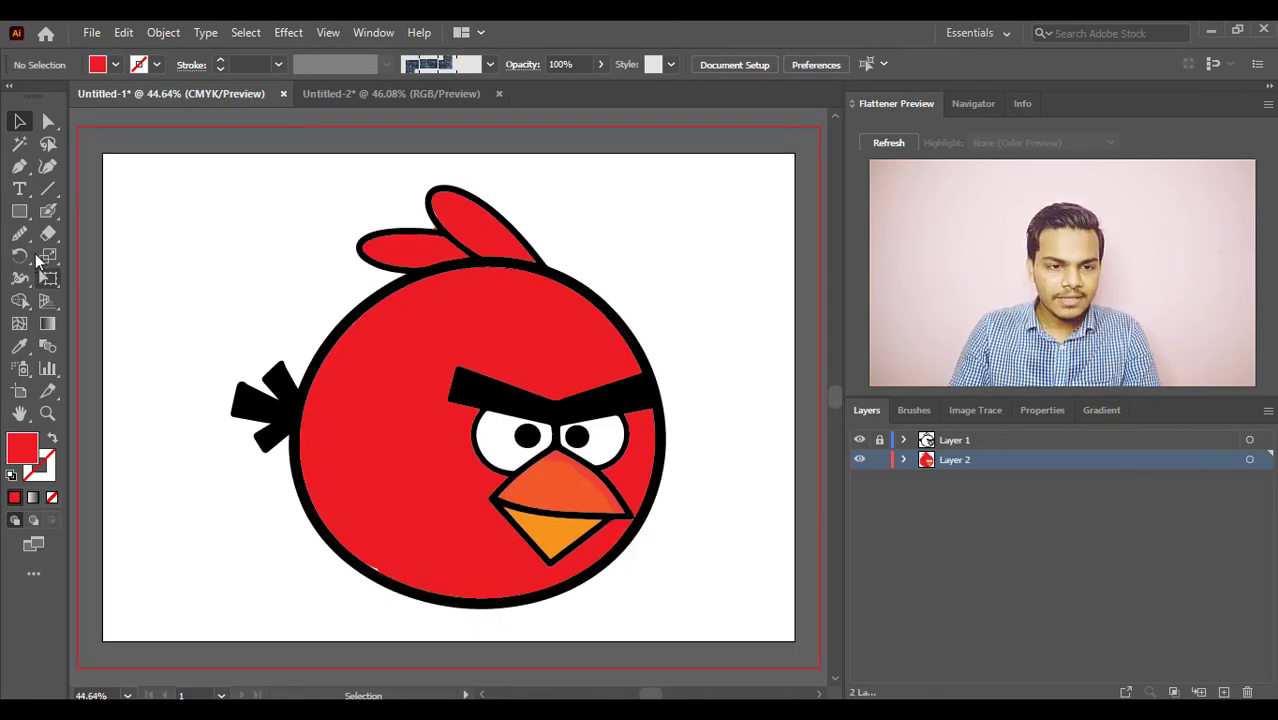
left_click(47, 212)
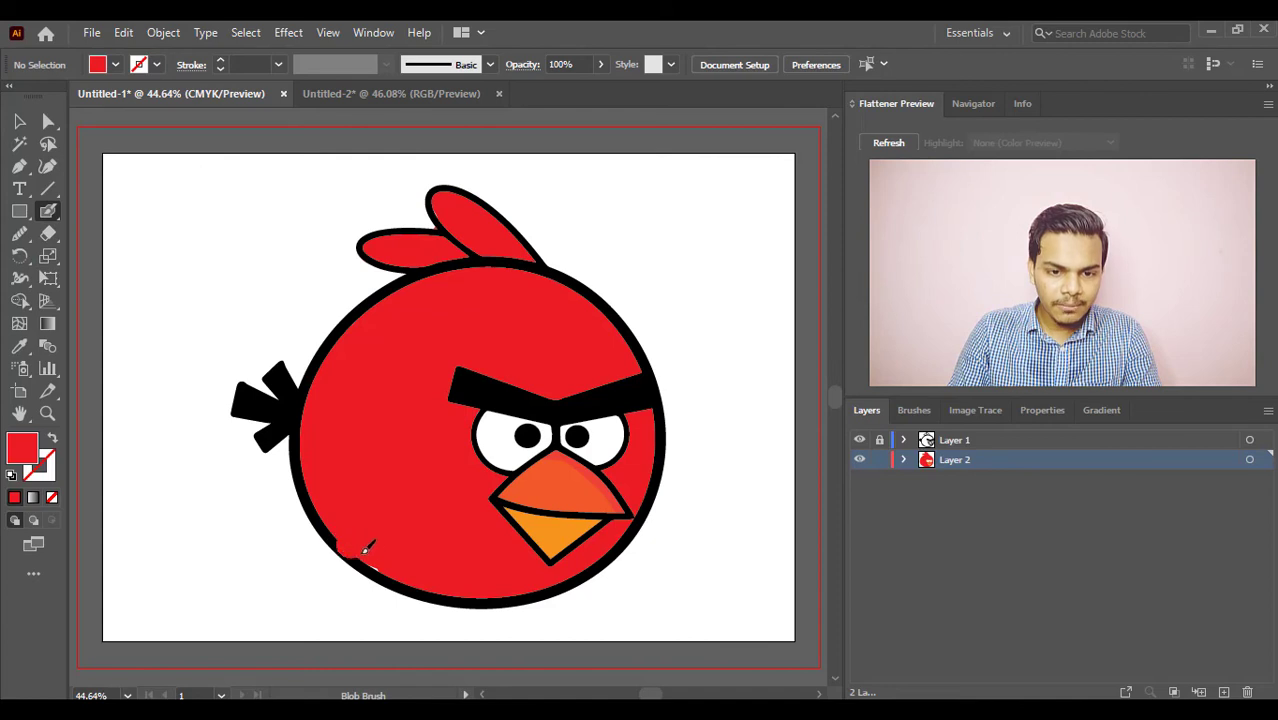
key("shift+x")
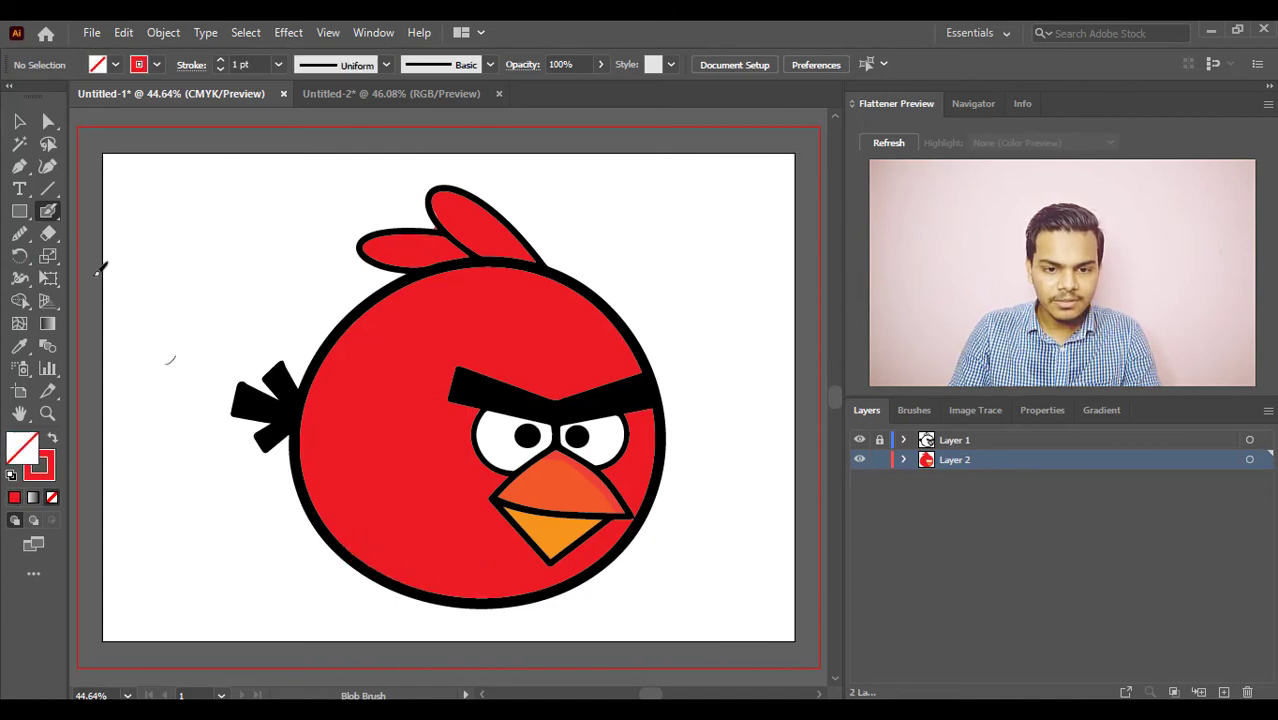
left_click(22, 122)
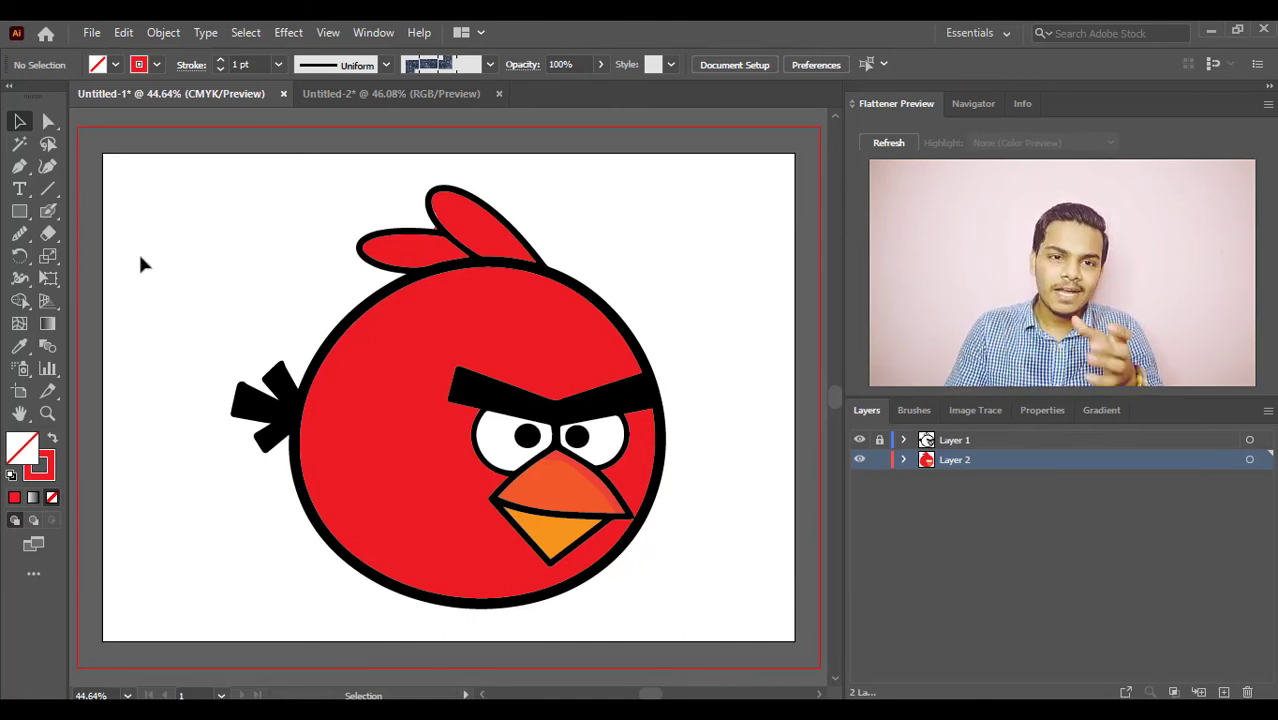
left_click(50, 212)
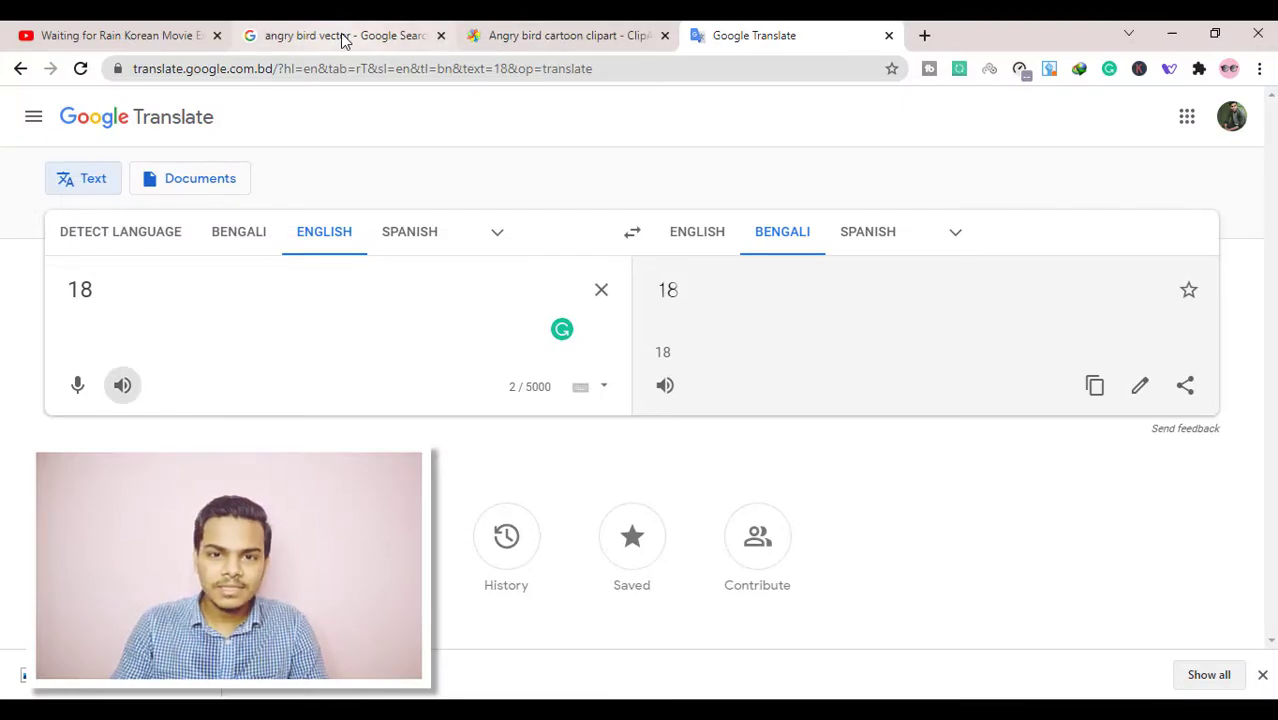
- Switch to Chrome and examine the "angry bird vector" image results for other characters to color, previewing the white bird
left_click(348, 38)
scroll(805, 320, "up", 1)
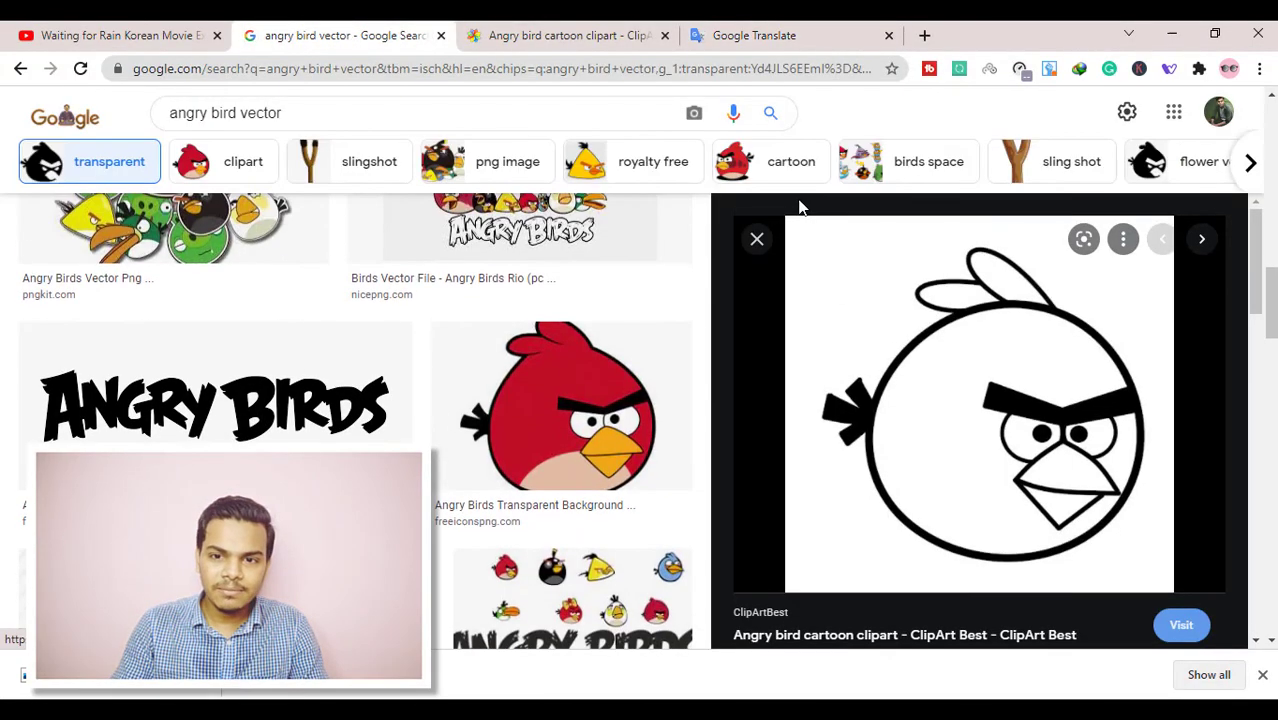
left_click(758, 240)
scroll(533, 370, "down", 5)
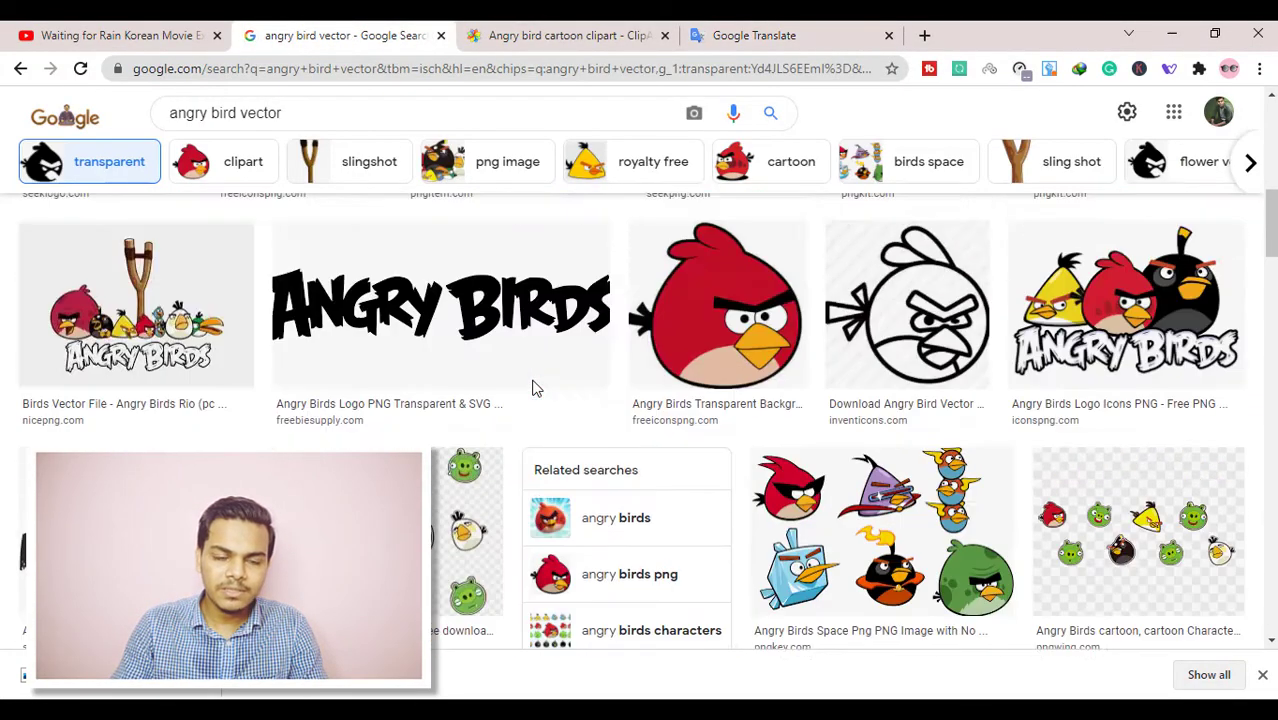
scroll(533, 388, "up", 1)
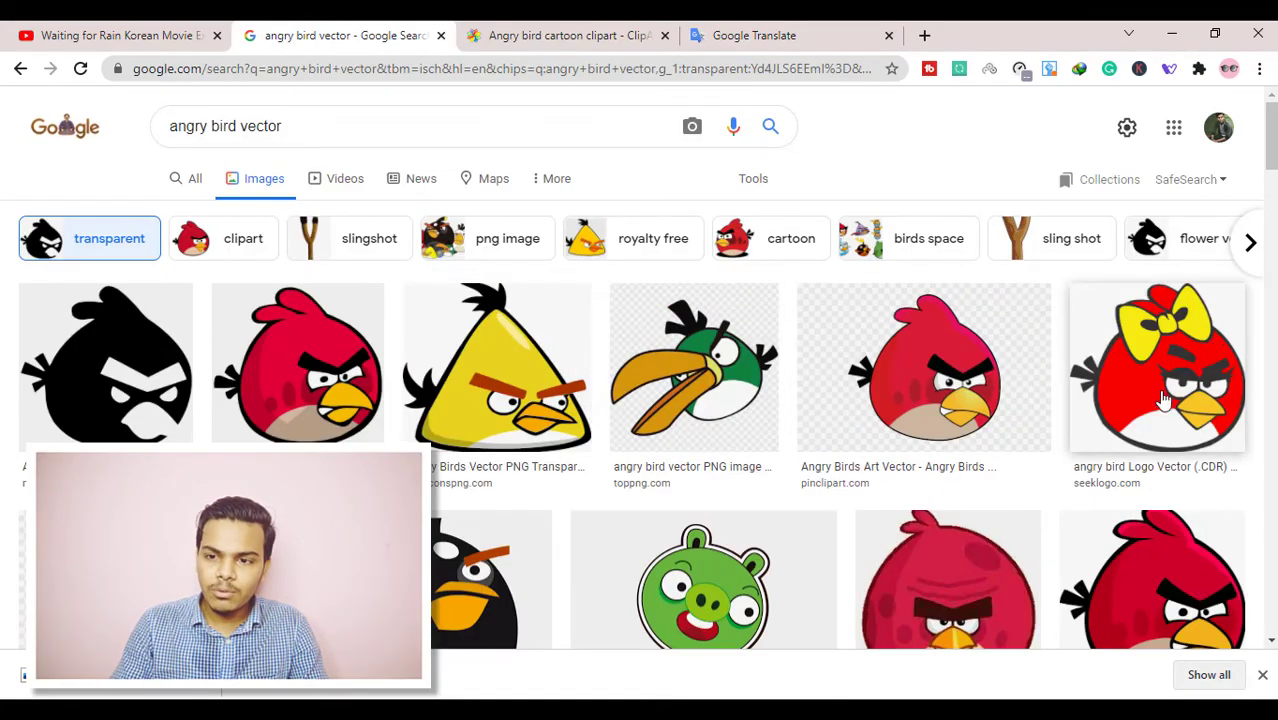
scroll(930, 438, "down", 15)
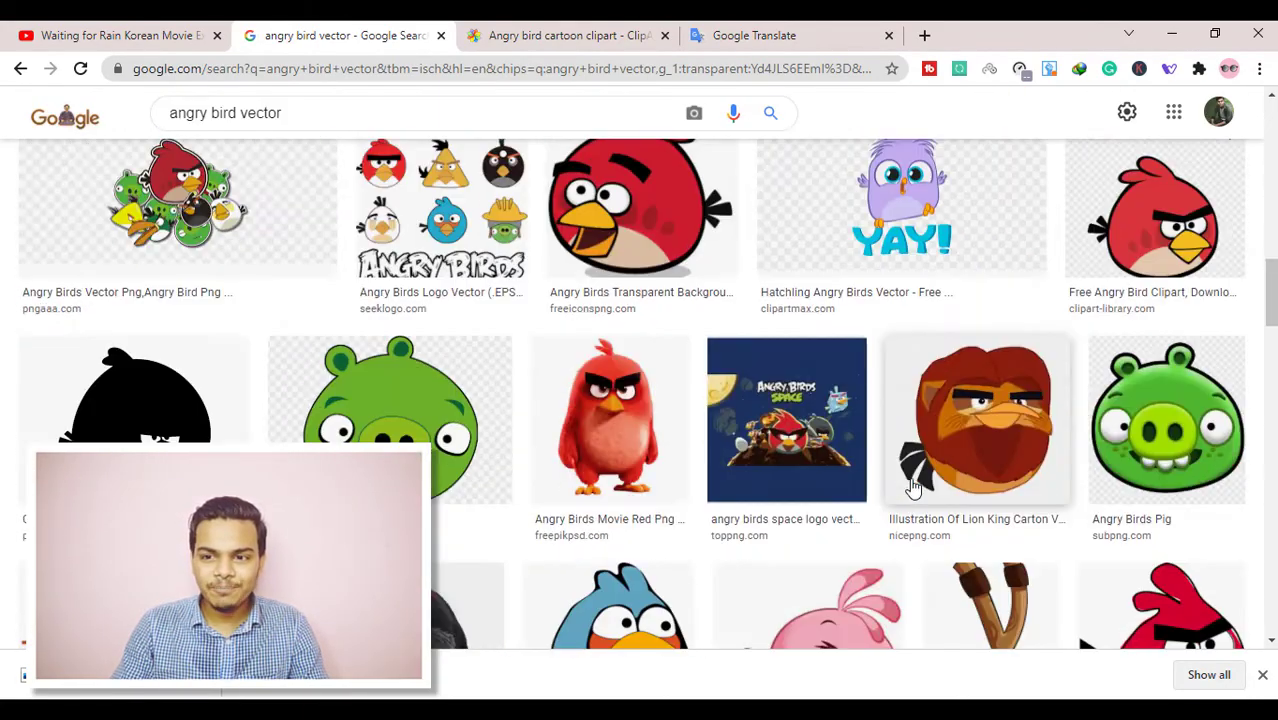
scroll(913, 487, "down", 10)
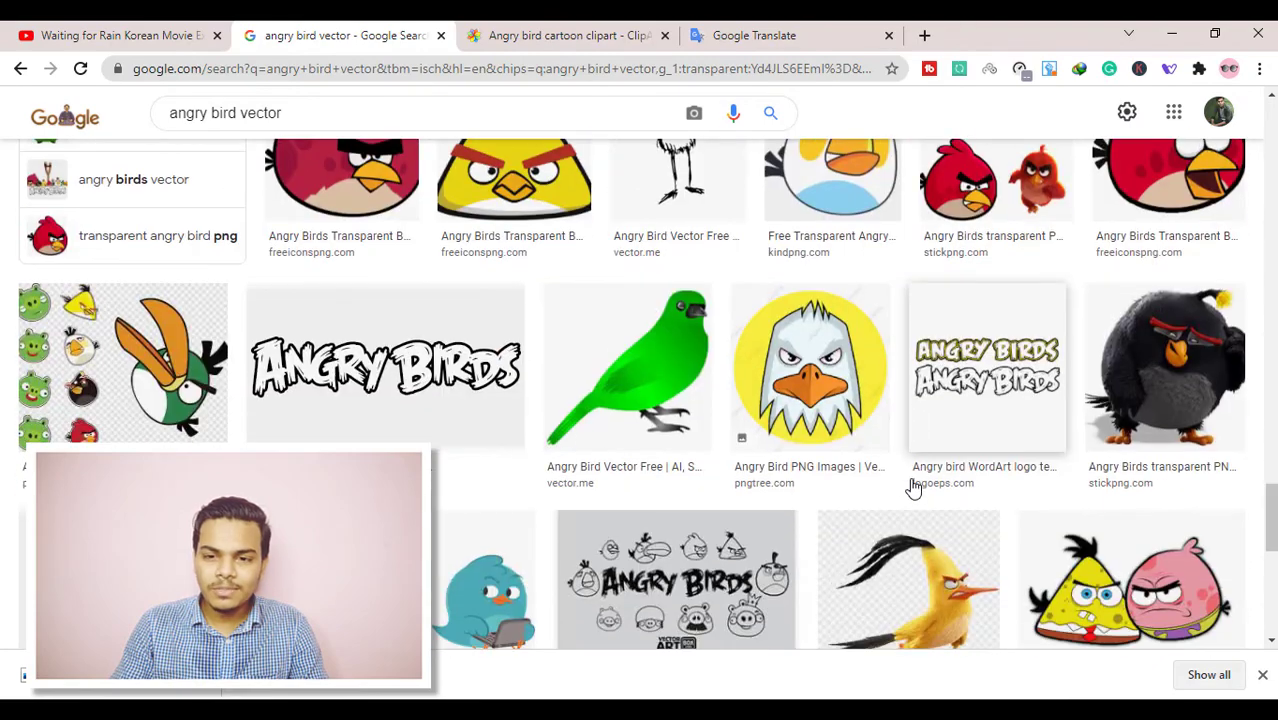
scroll(913, 487, "down", 5)
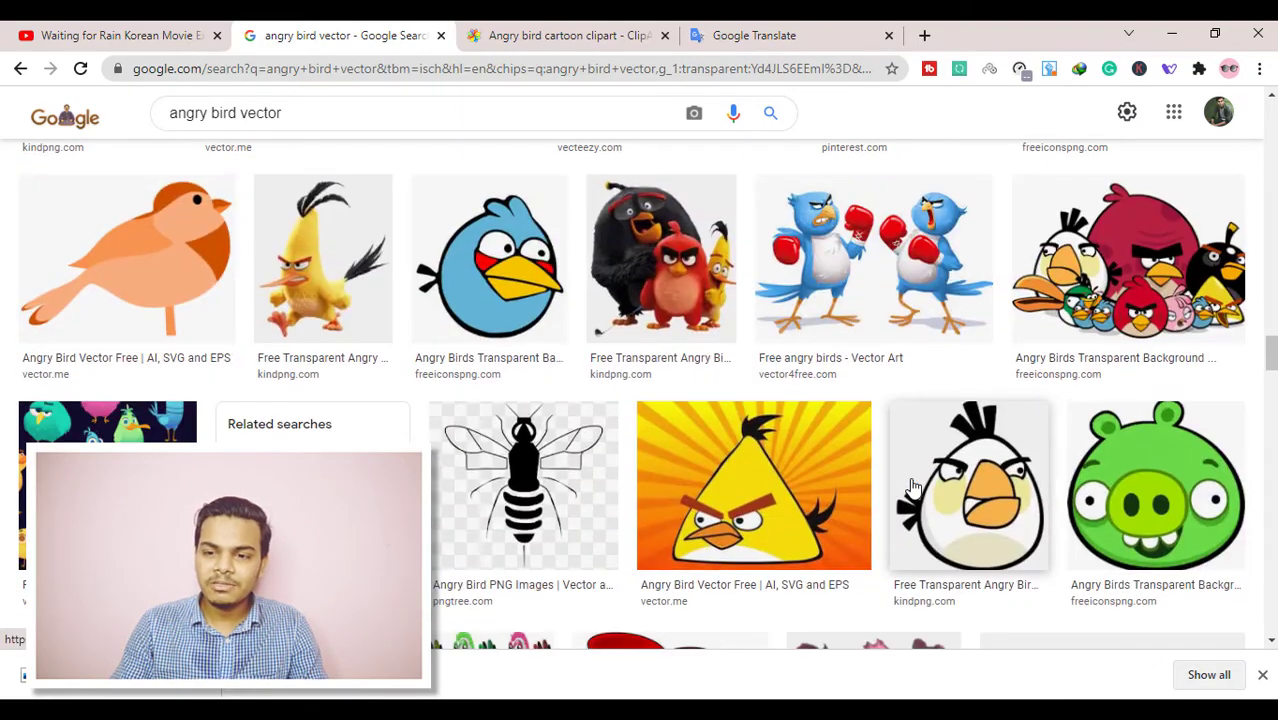
left_click(997, 508)
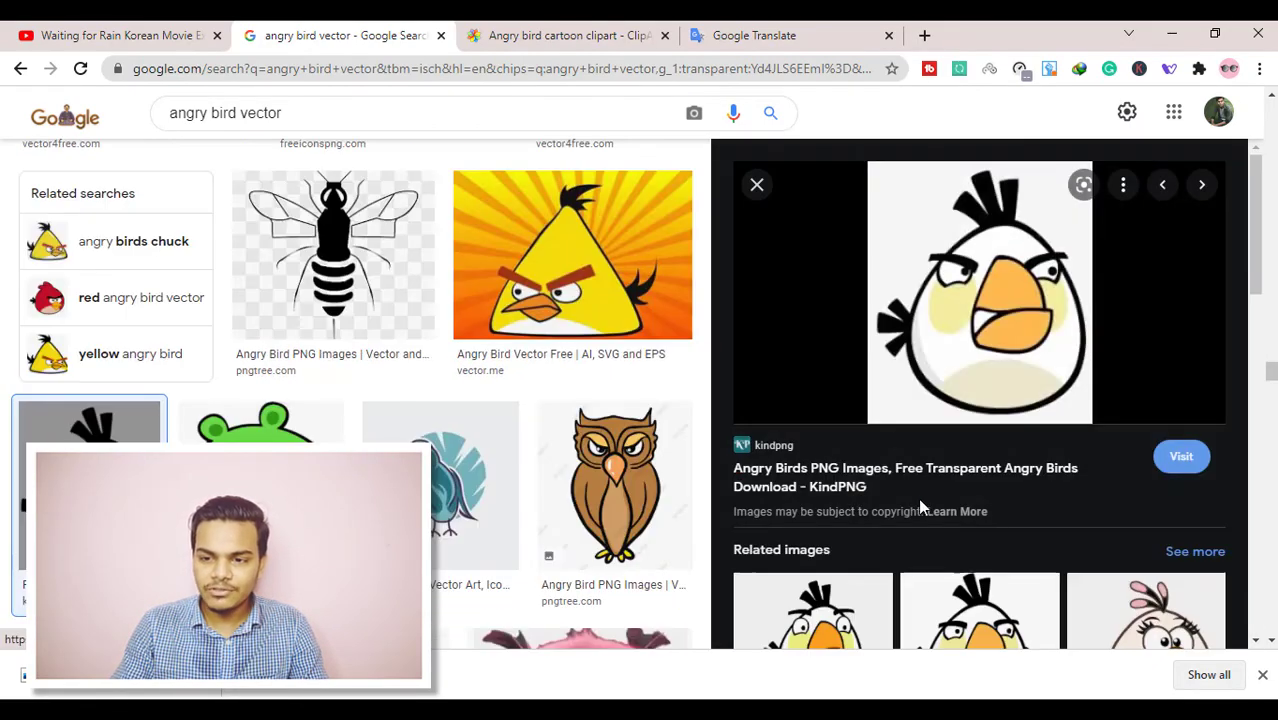
left_click(757, 186)
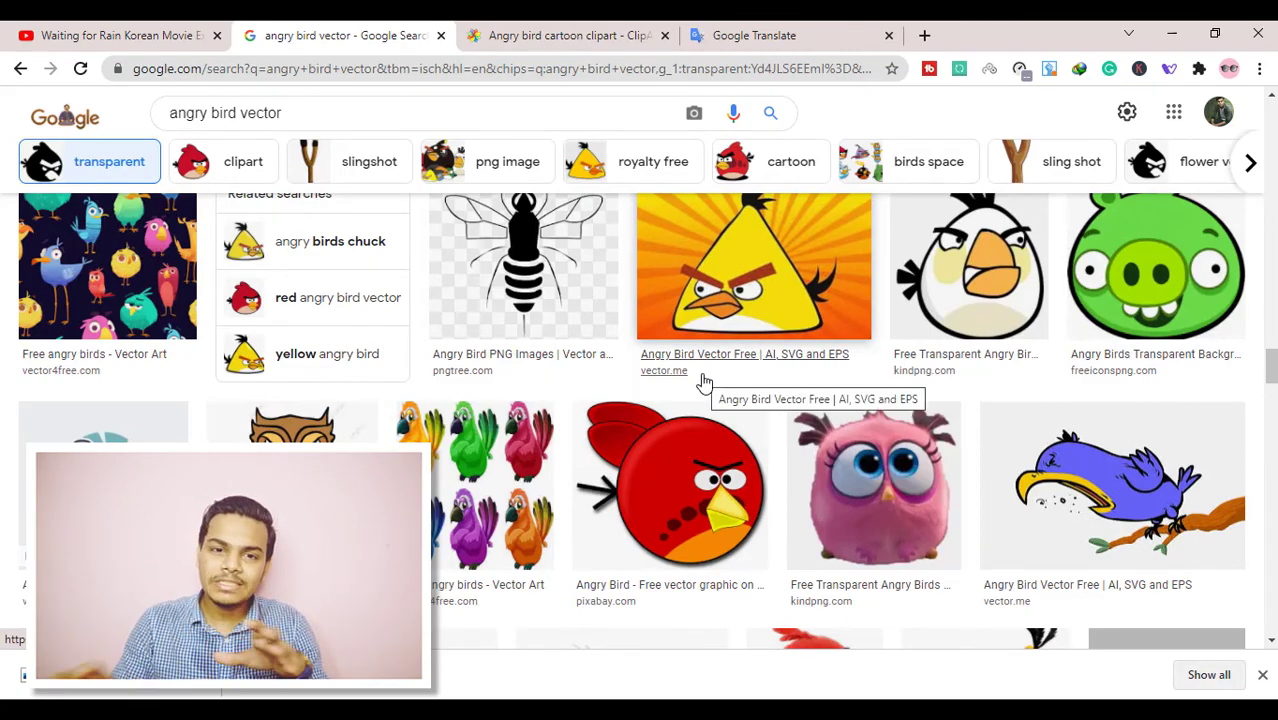
scroll(655, 350, "down", 1)
scroll(652, 349, "down", 4)
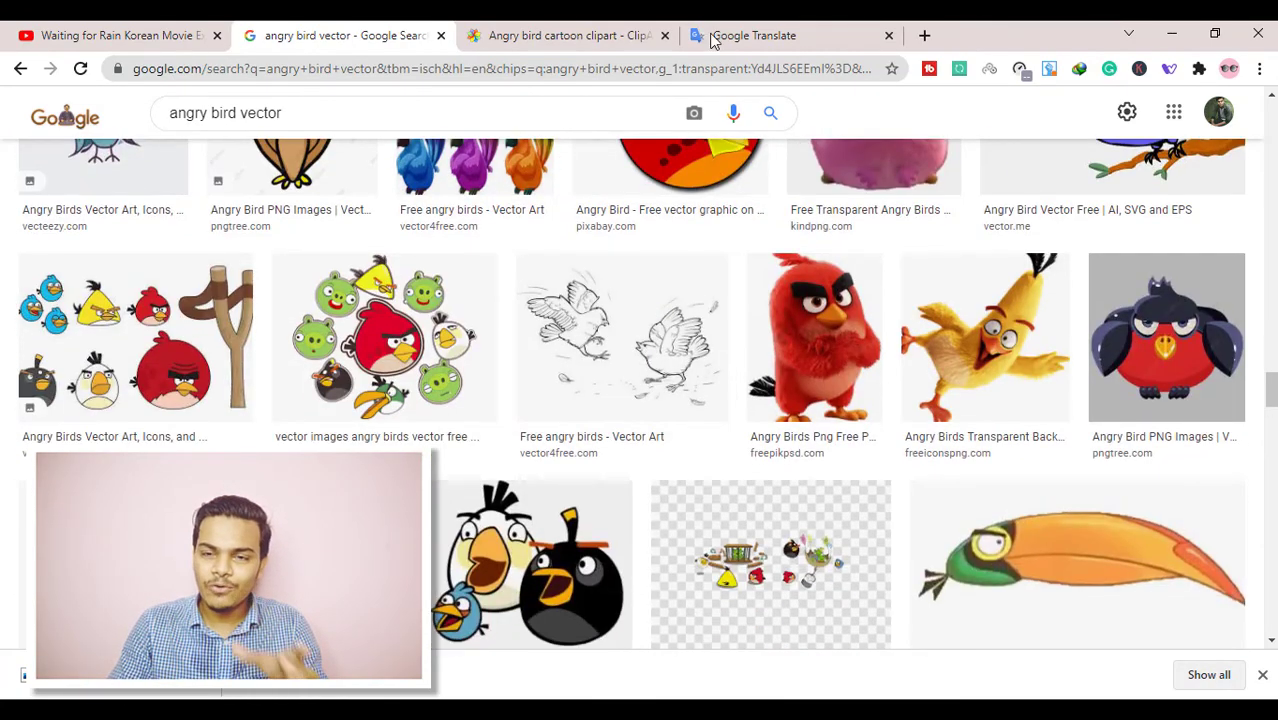